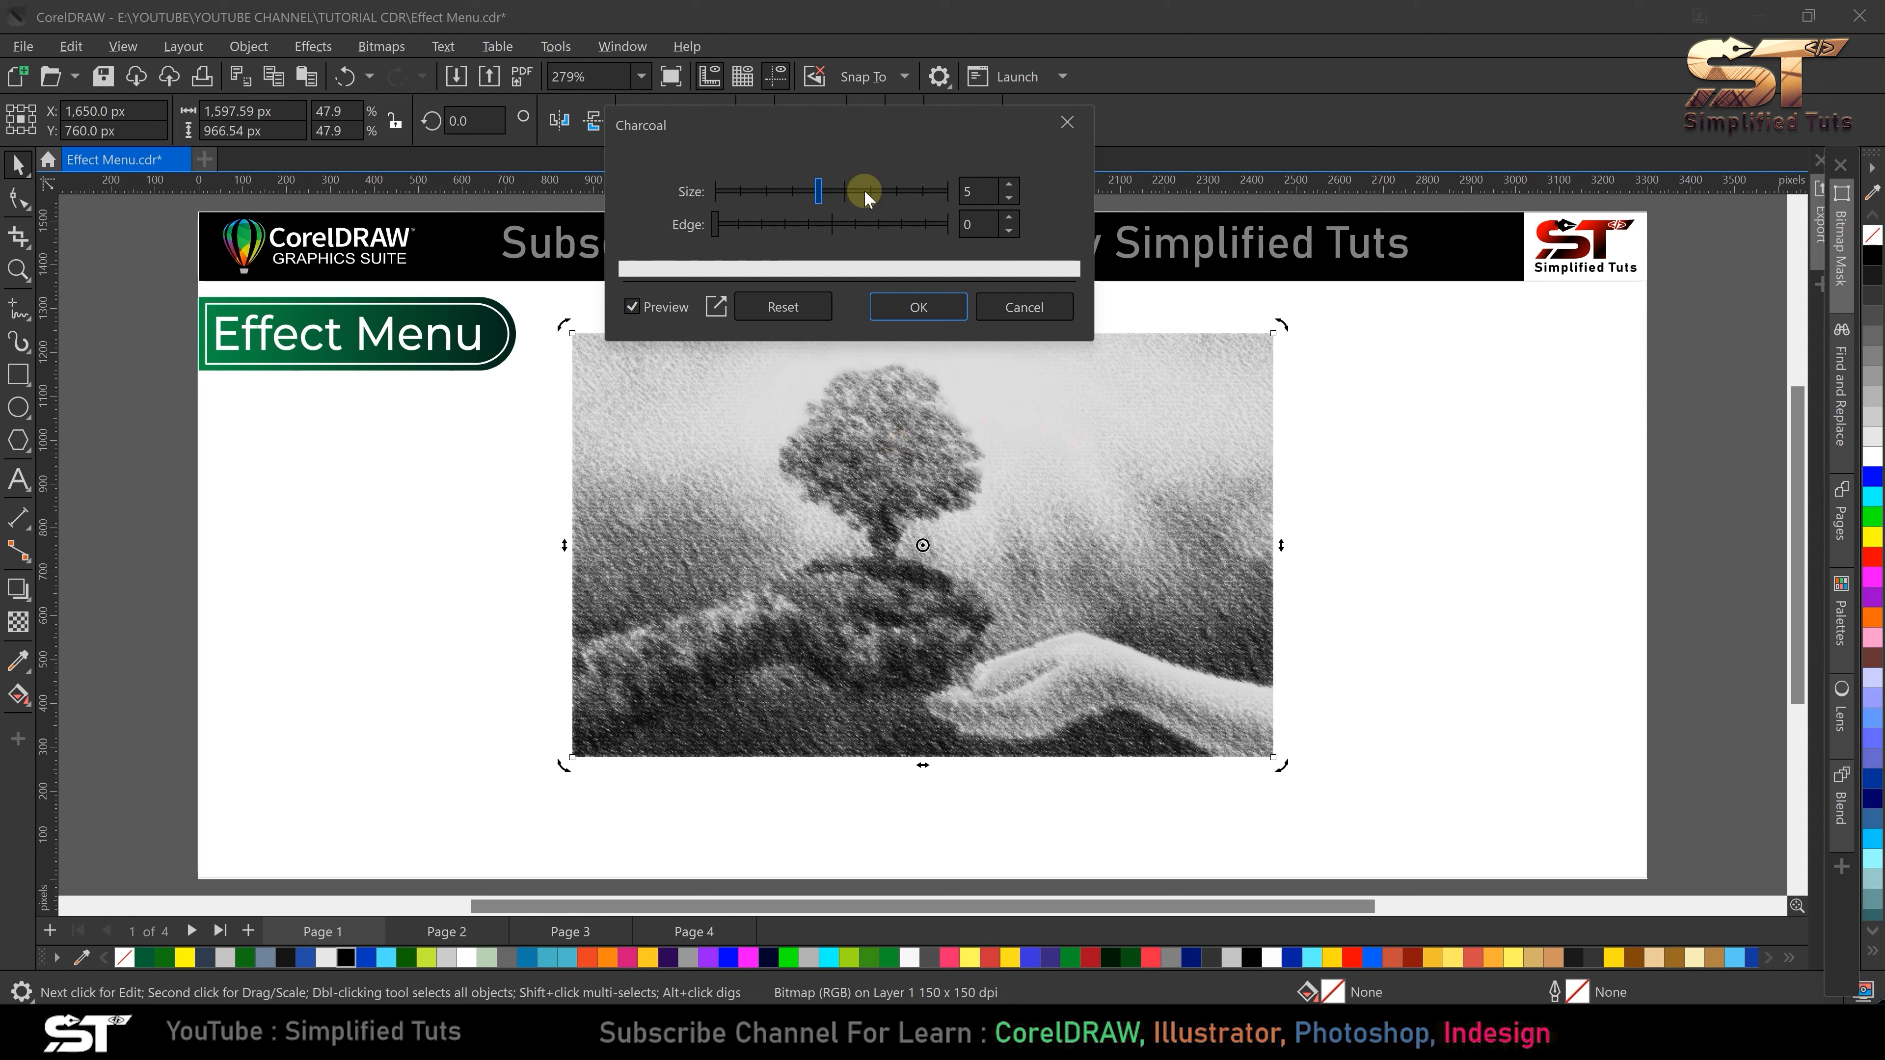
- Preview the Charcoal effect on the tree photo with Size 8, trying Edge values 3, 9 and 7
{"action": "left_click_drag", "start_coordinate": [865, 193], "coordinate": [895, 192]}
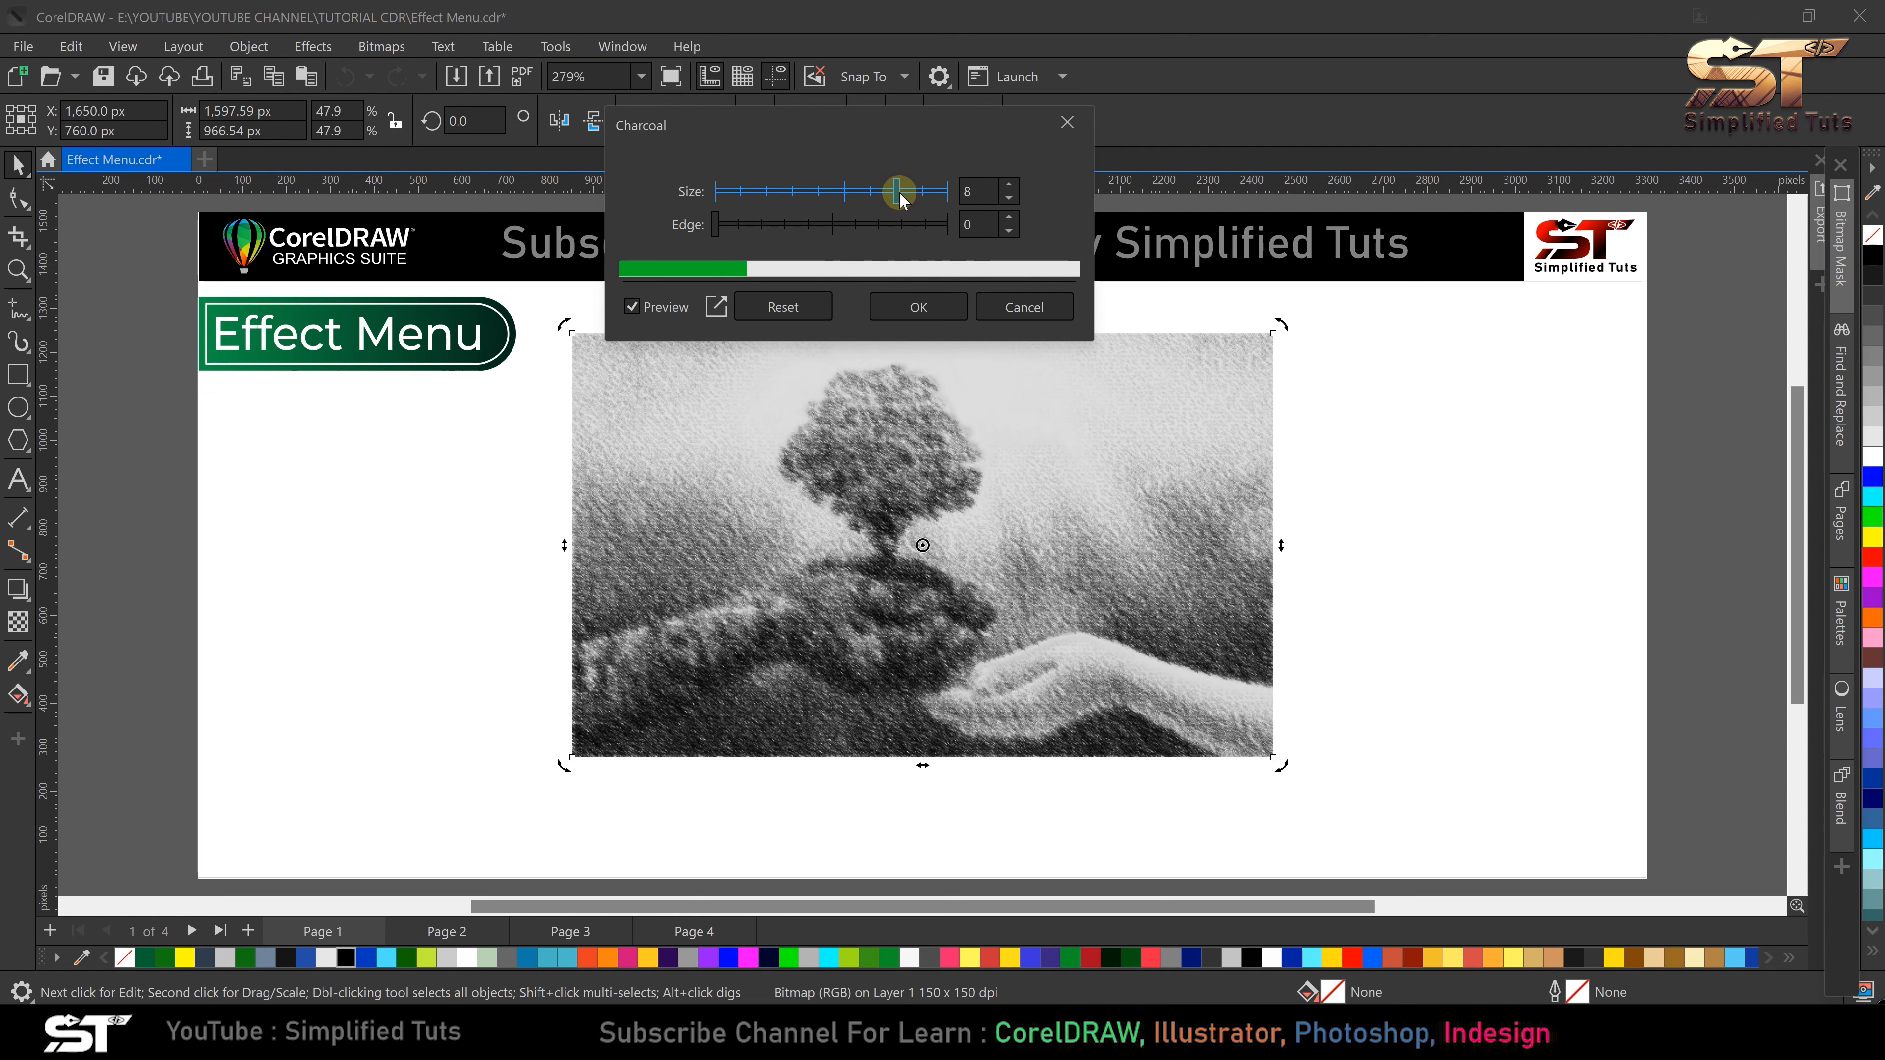
{"action": "left_click", "coordinate": [781, 226]}
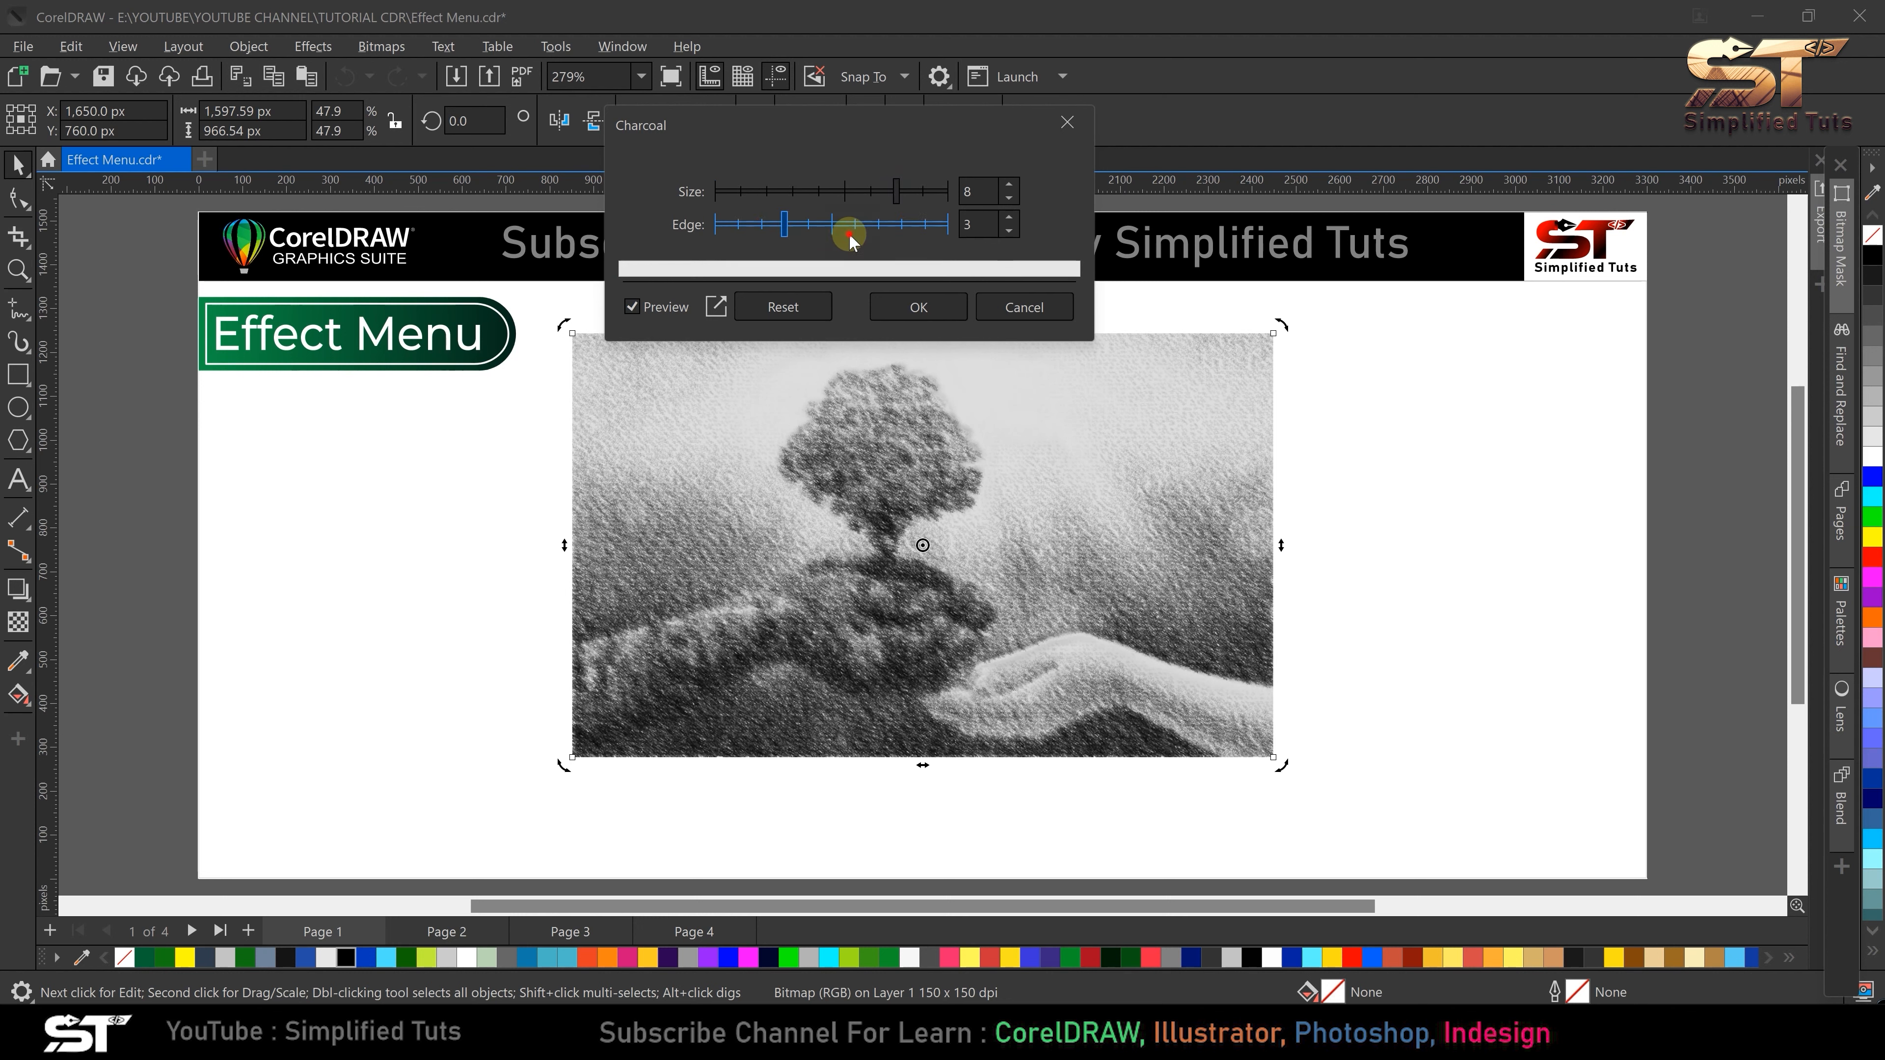
{"action": "left_click_drag", "start_coordinate": [855, 232], "coordinate": [924, 224]}
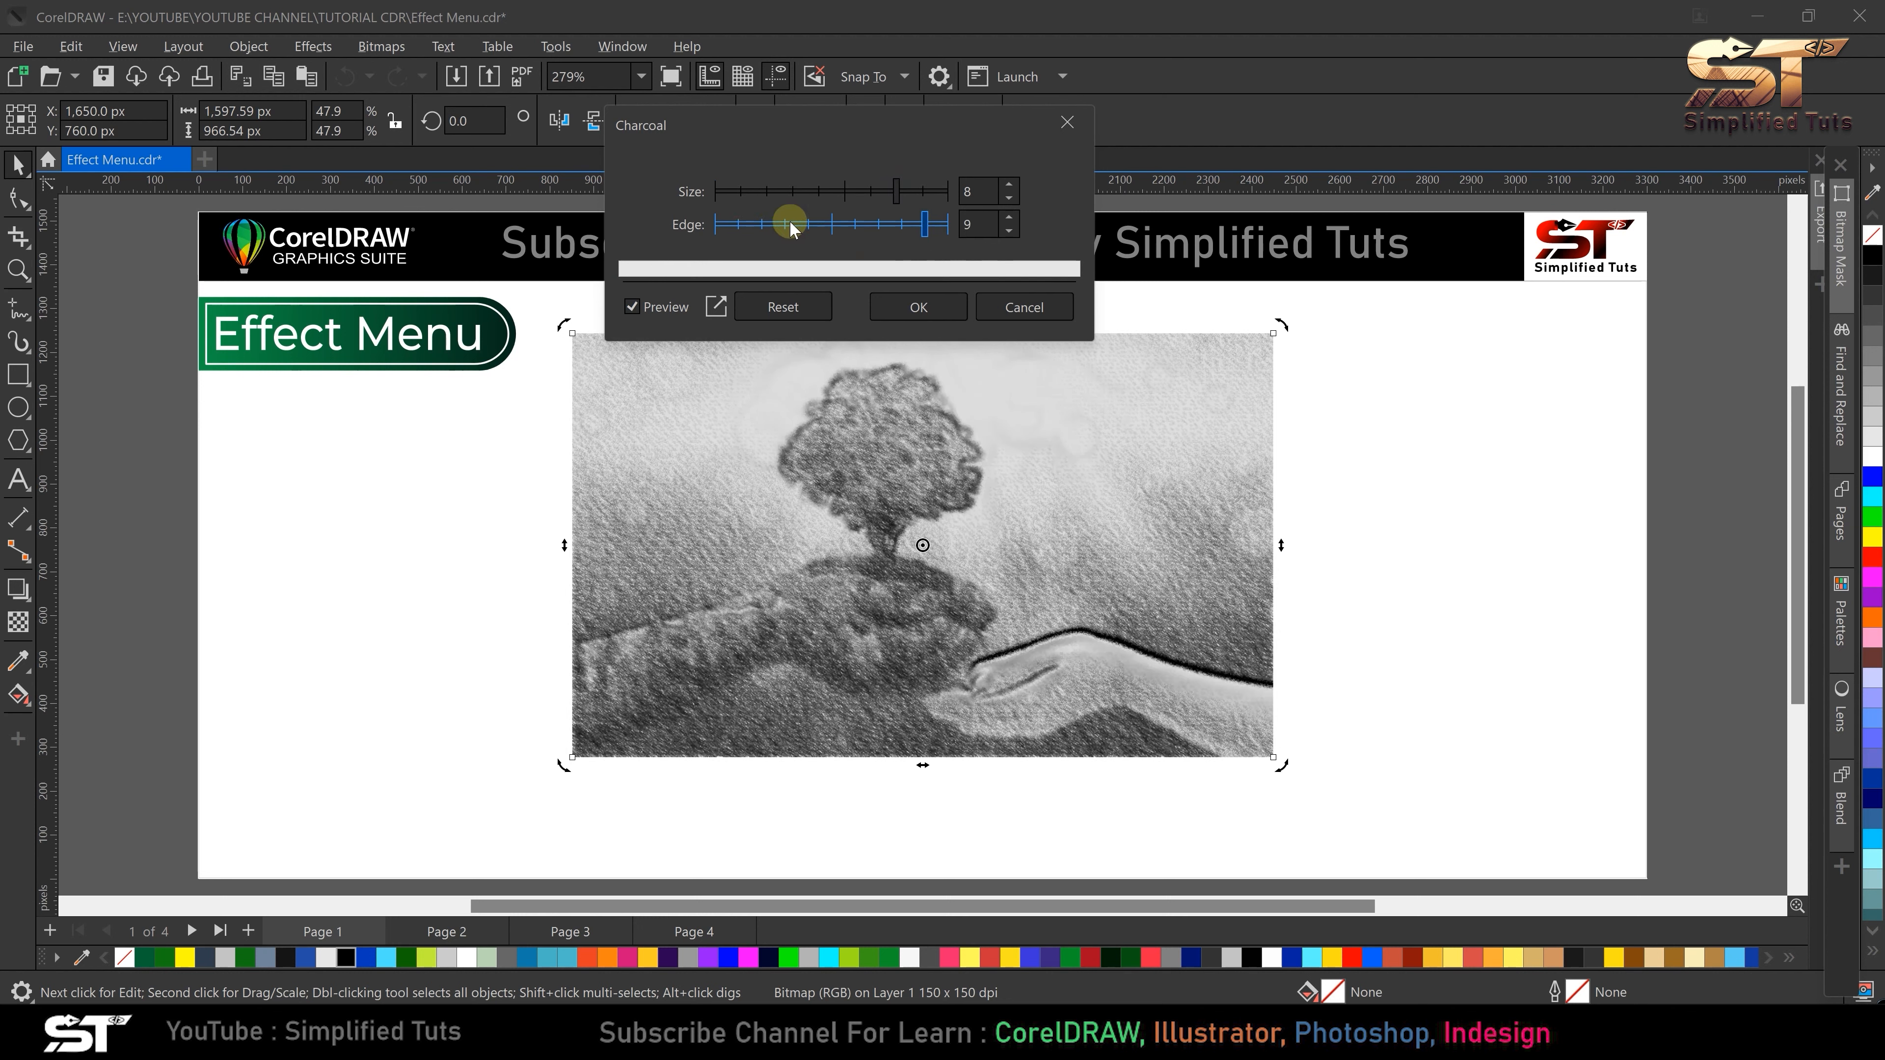
{"action": "left_click_drag", "start_coordinate": [756, 226], "coordinate": [874, 236]}
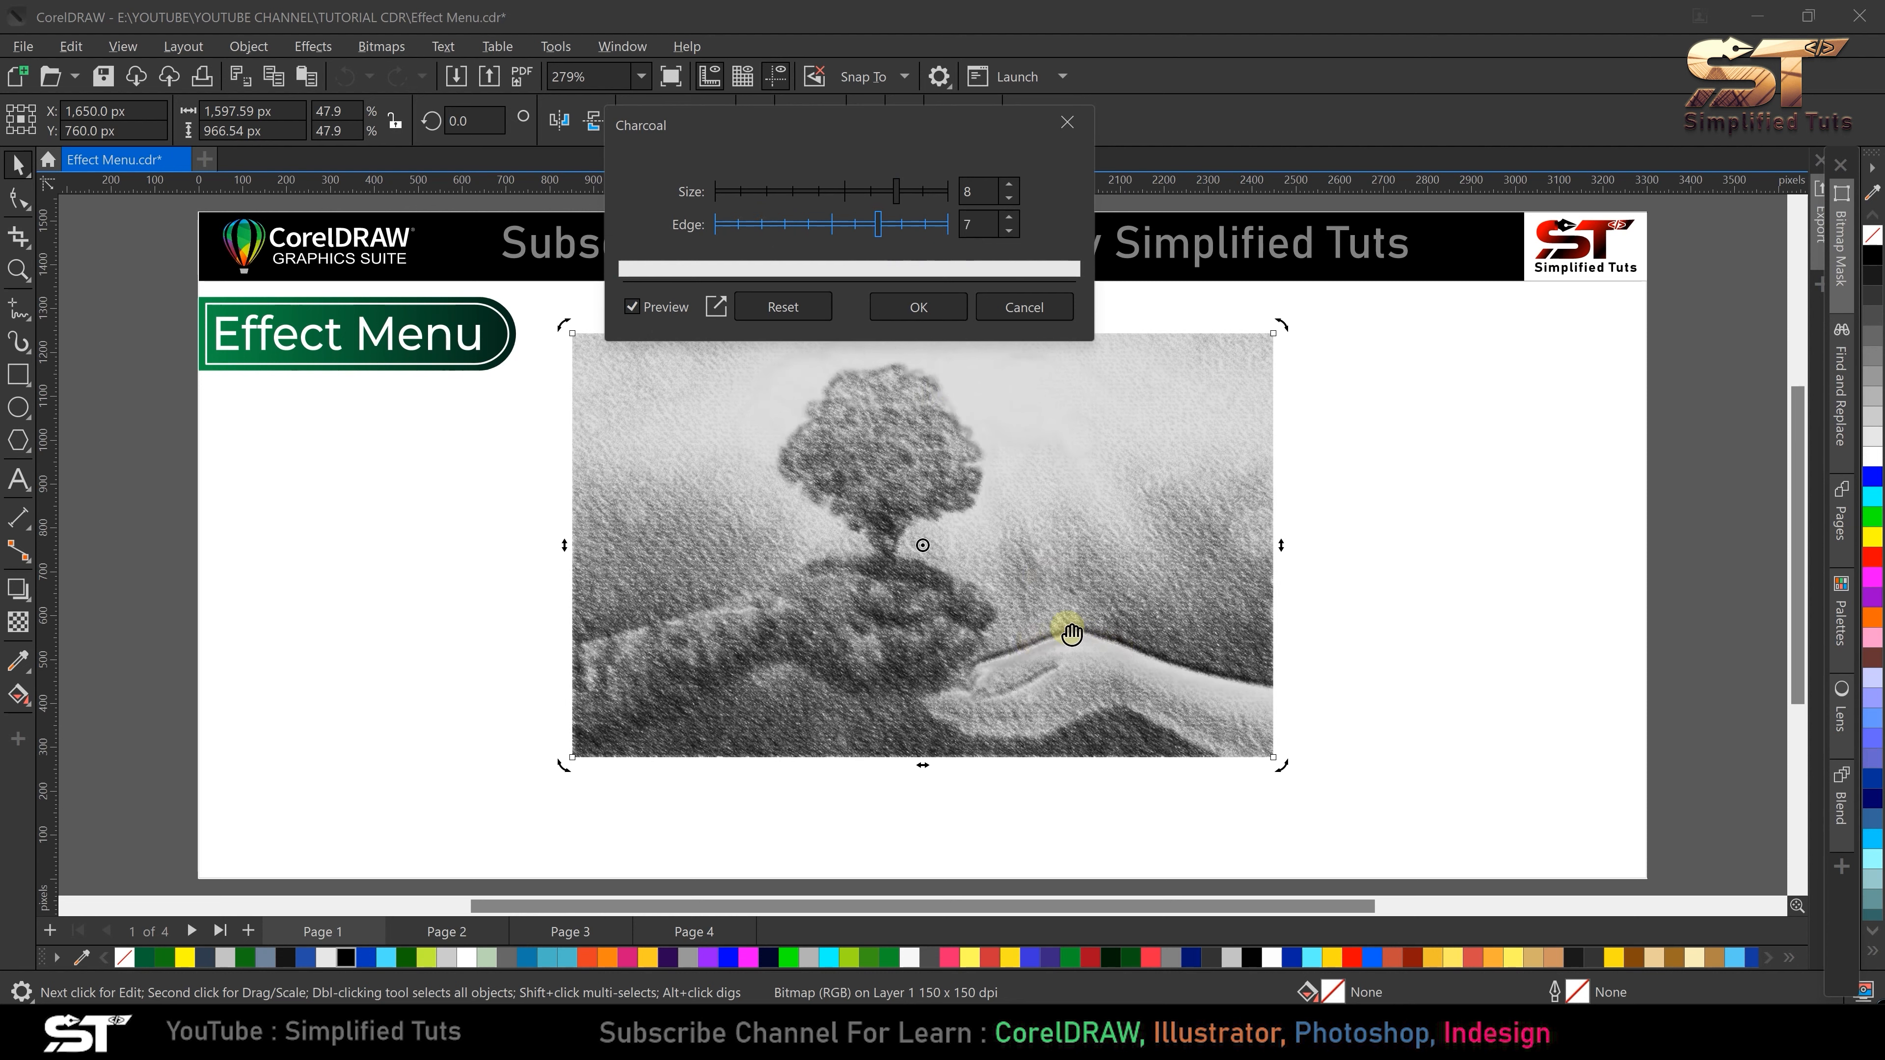
- Compare Charcoal Edge strengths close up on the hand's outline, finishing at Edge 1, and cancel the effect
{"action": "scroll", "coordinate": [1023, 657], "scroll_direction": "up", "scroll_amount": 2}
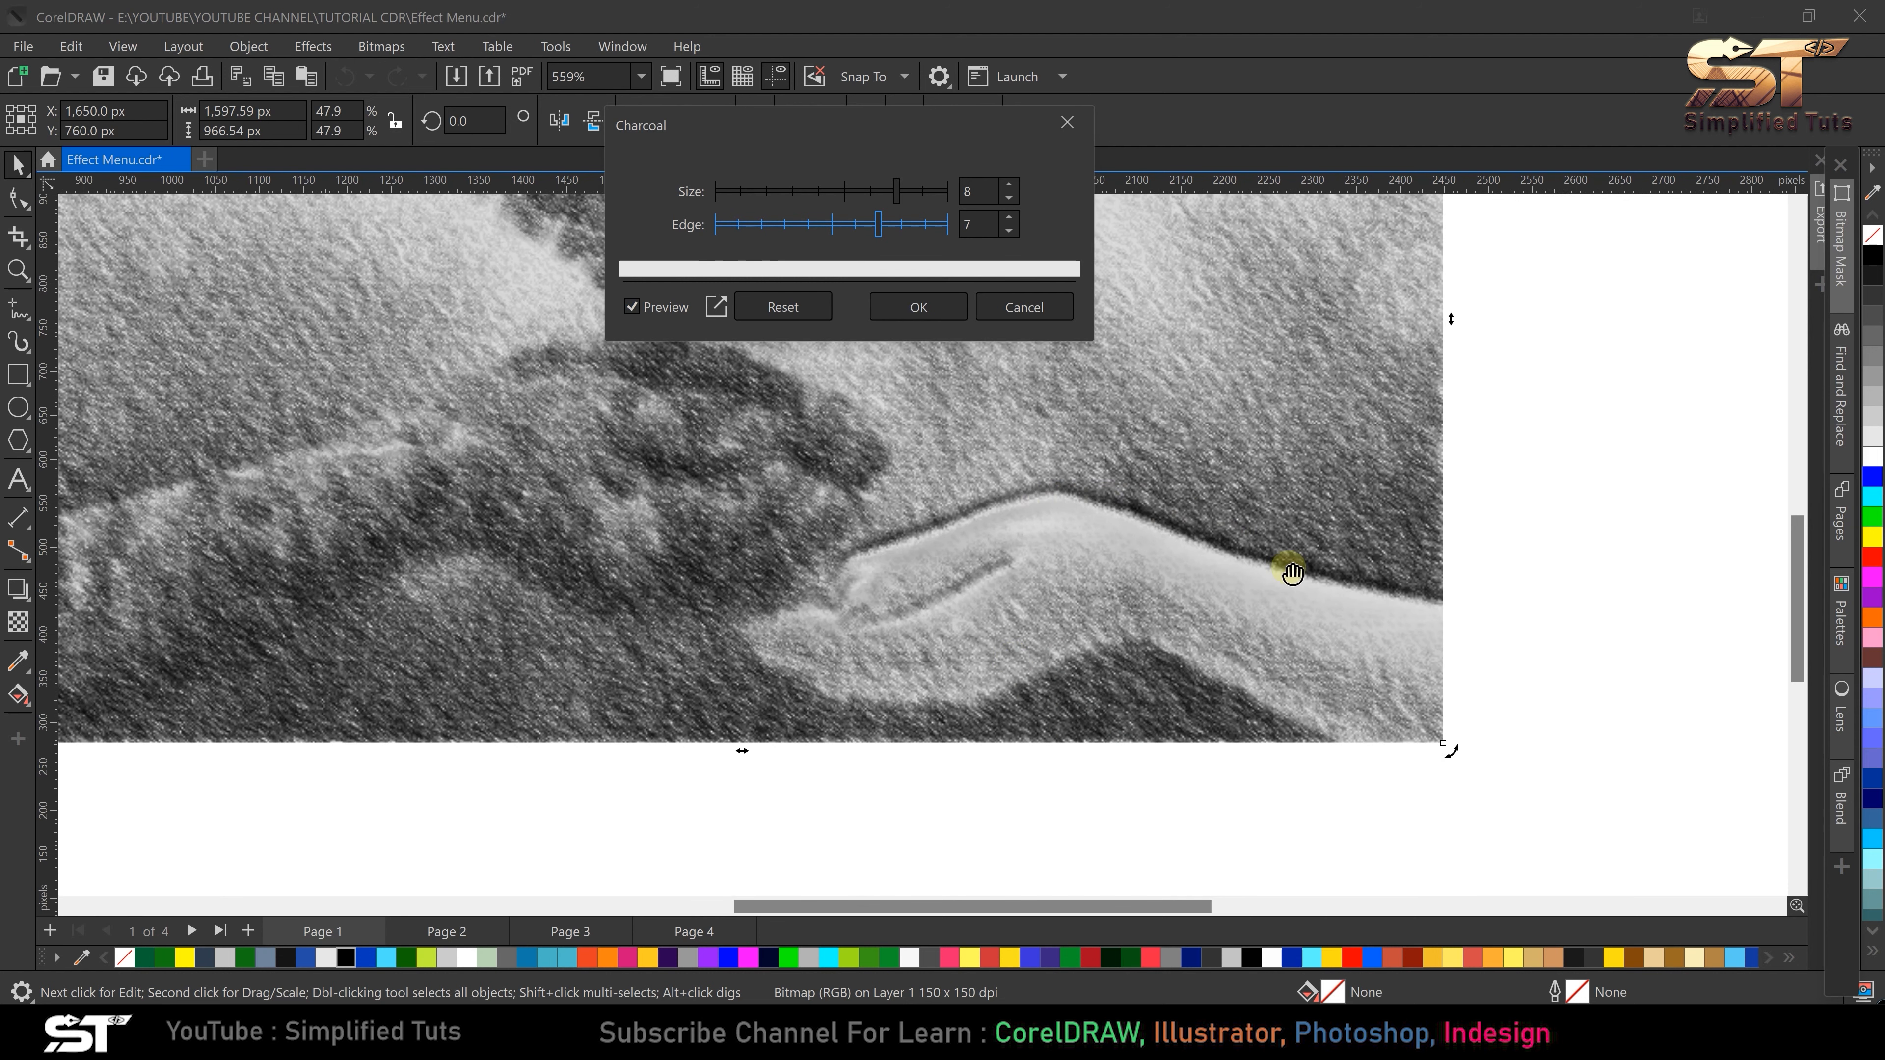
{"action": "left_click", "coordinate": [744, 225]}
{"action": "left_click_drag", "start_coordinate": [748, 230], "coordinate": [932, 232]}
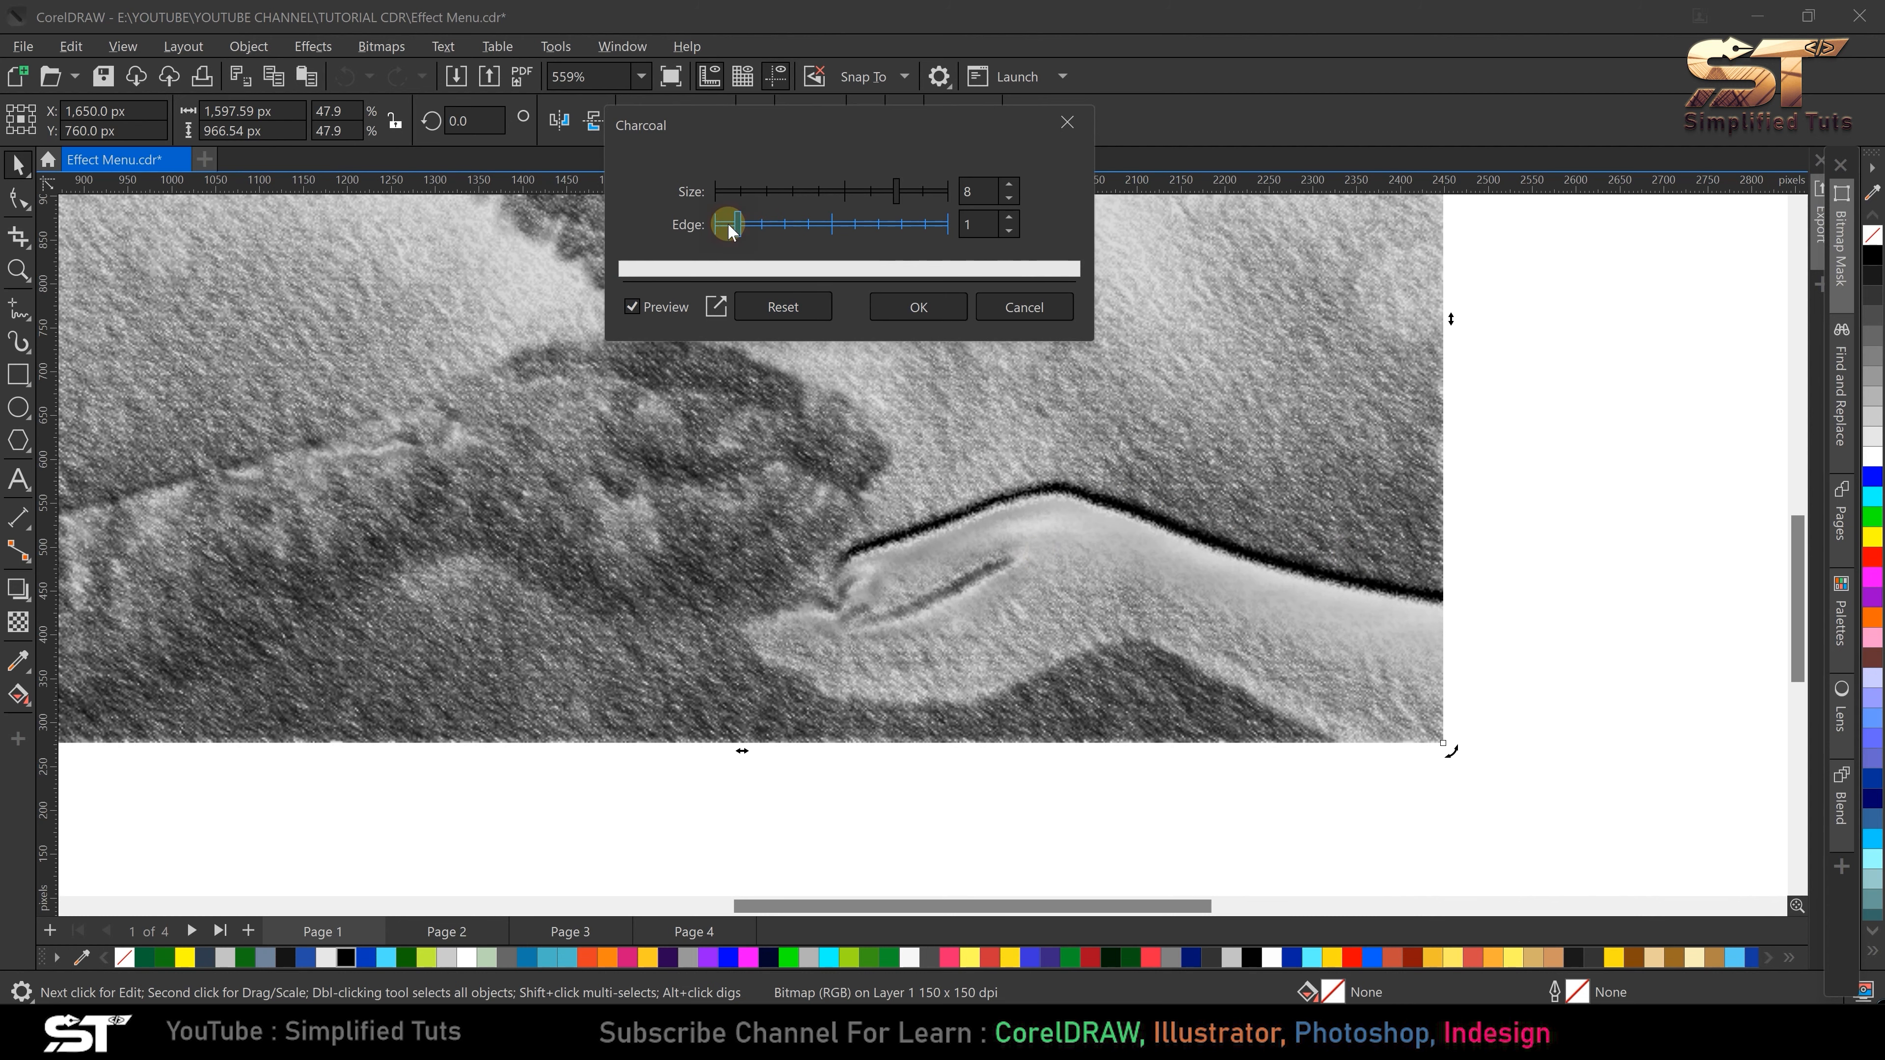
{"action": "right_click", "coordinate": [945, 710]}
{"action": "right_click", "coordinate": [946, 711]}
{"action": "left_click", "coordinate": [858, 429]}
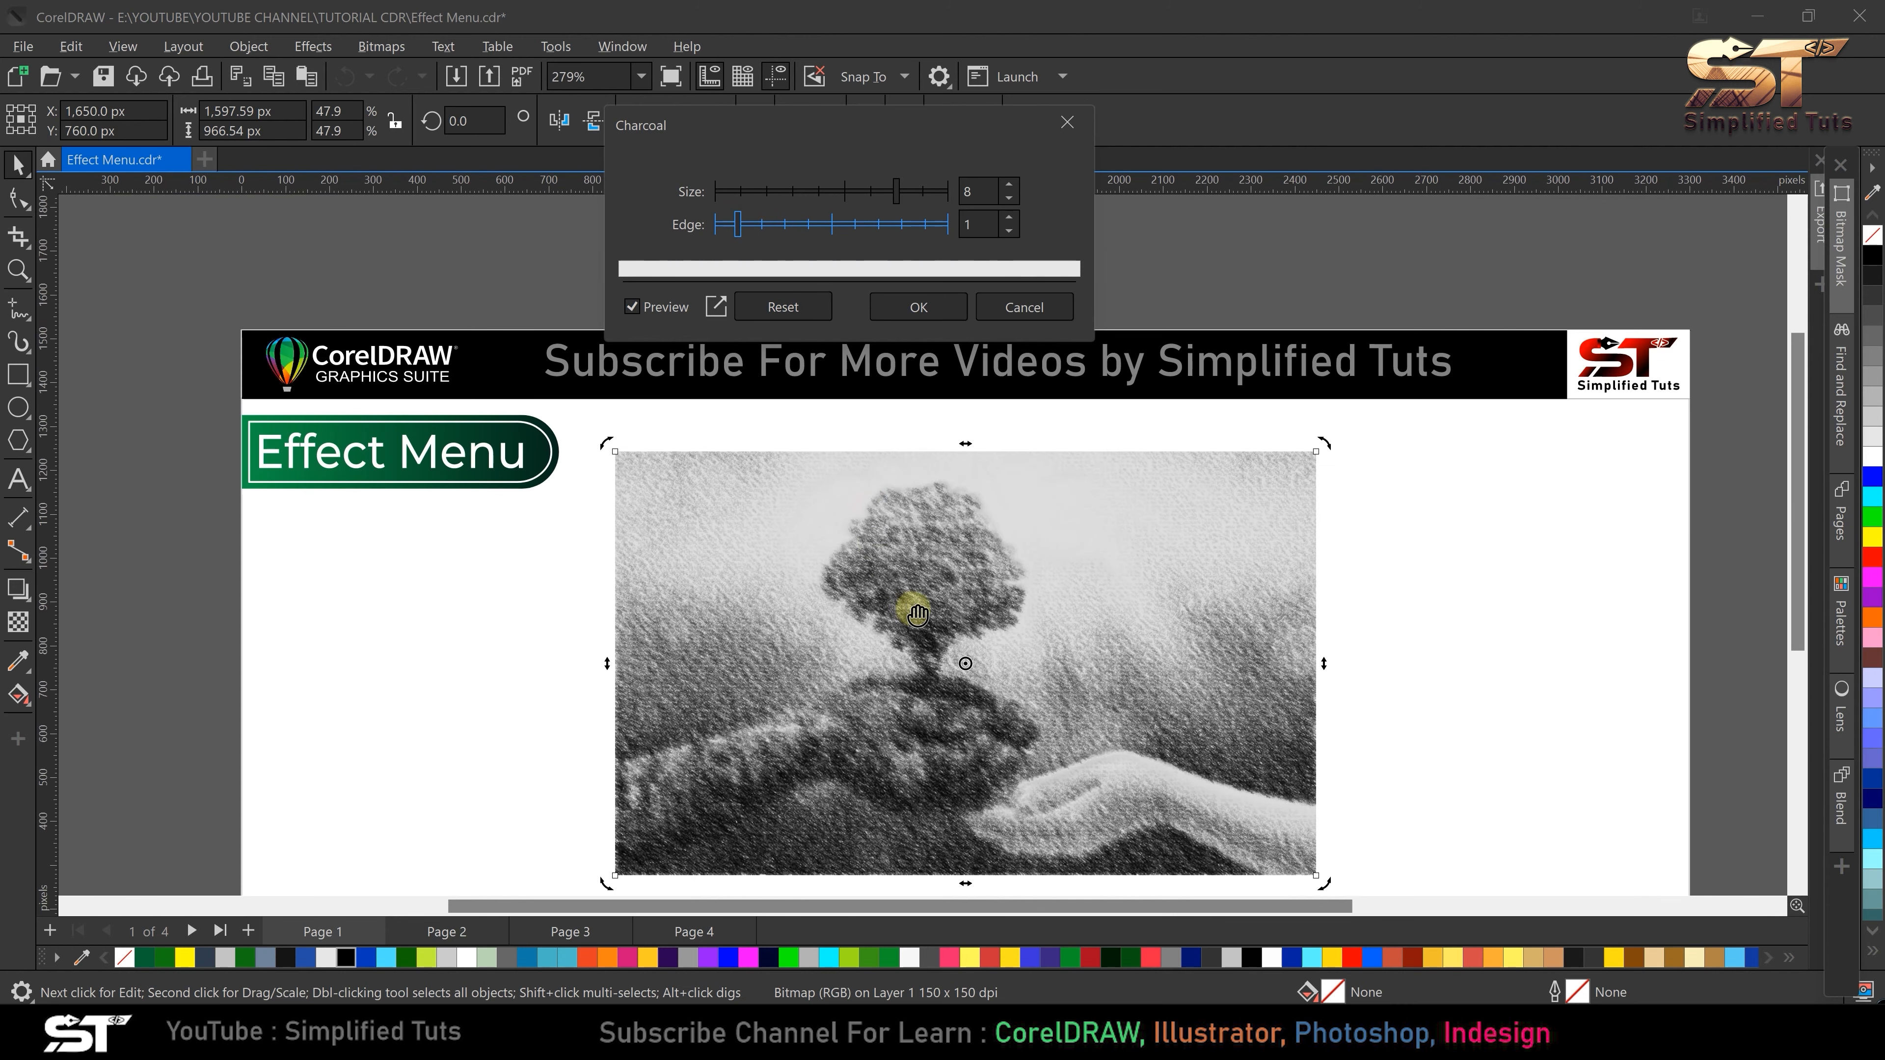
{"action": "right_click", "coordinate": [991, 610]}
{"action": "left_click", "coordinate": [913, 591]}
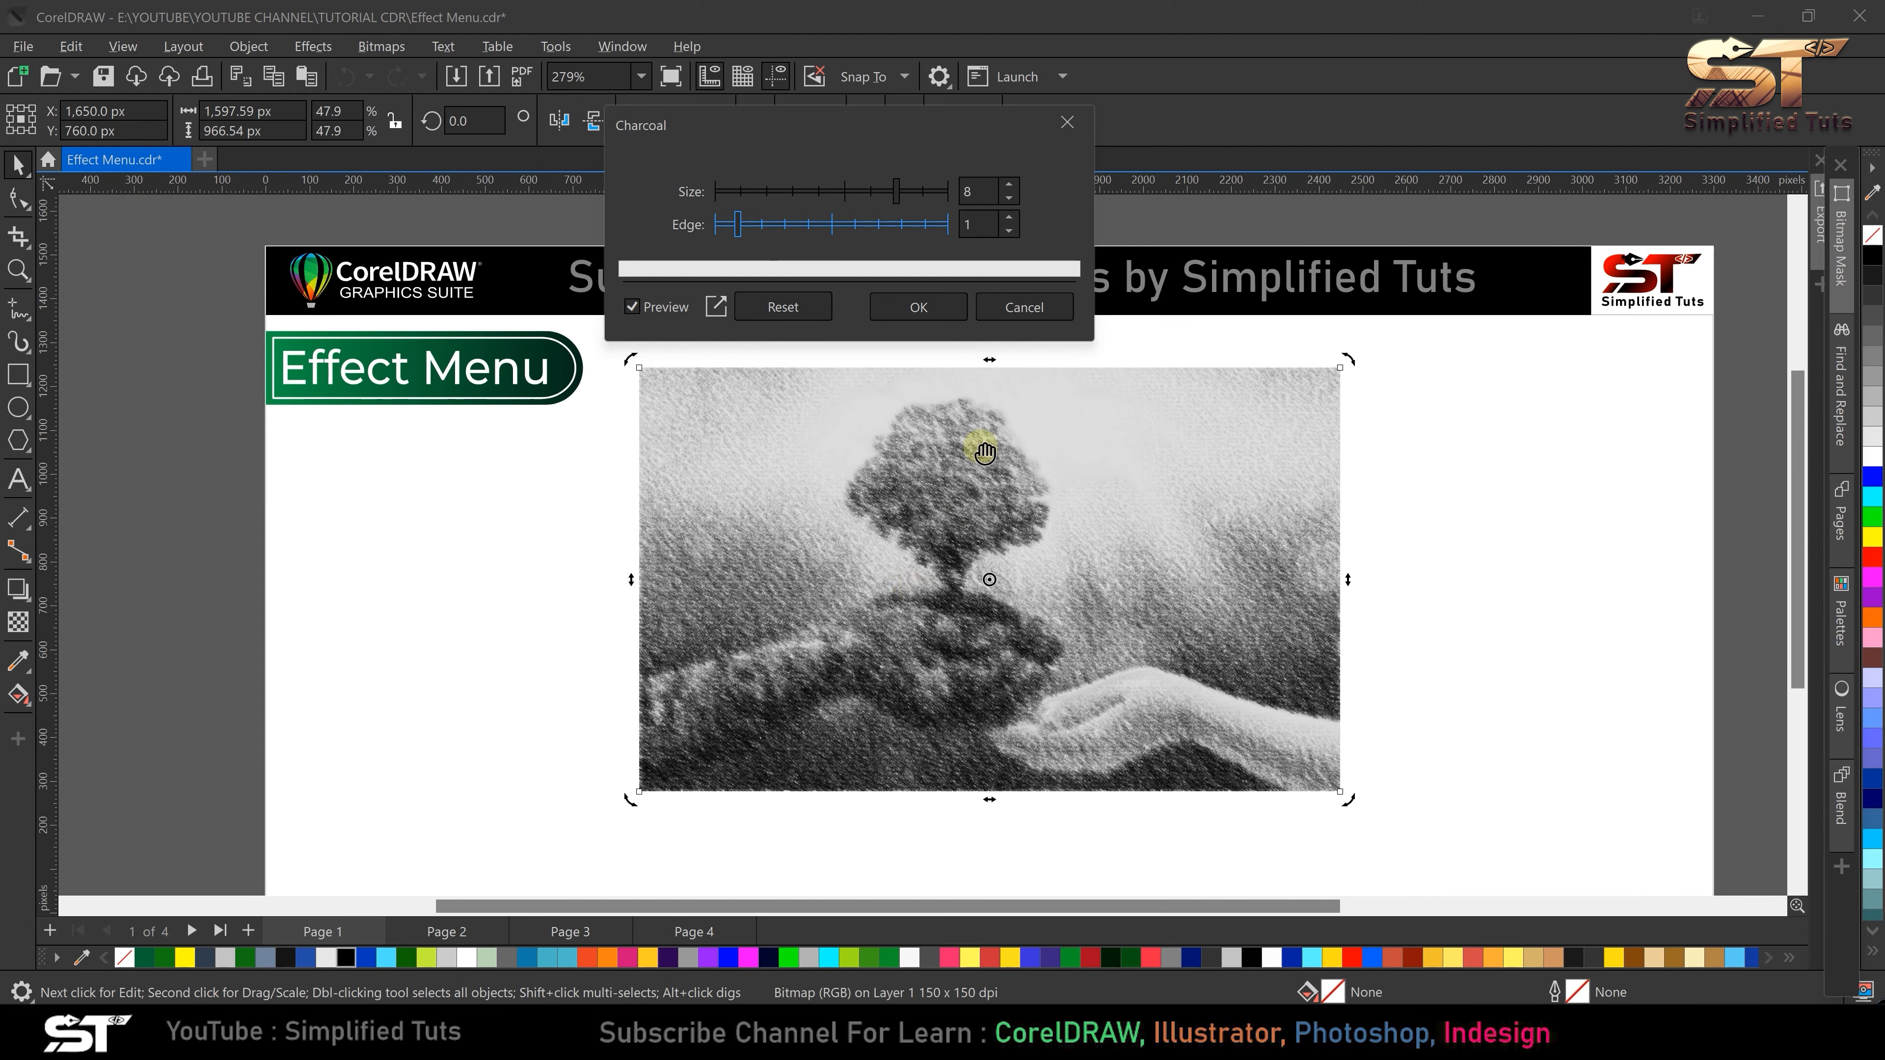
{"action": "left_click", "coordinate": [1021, 307]}
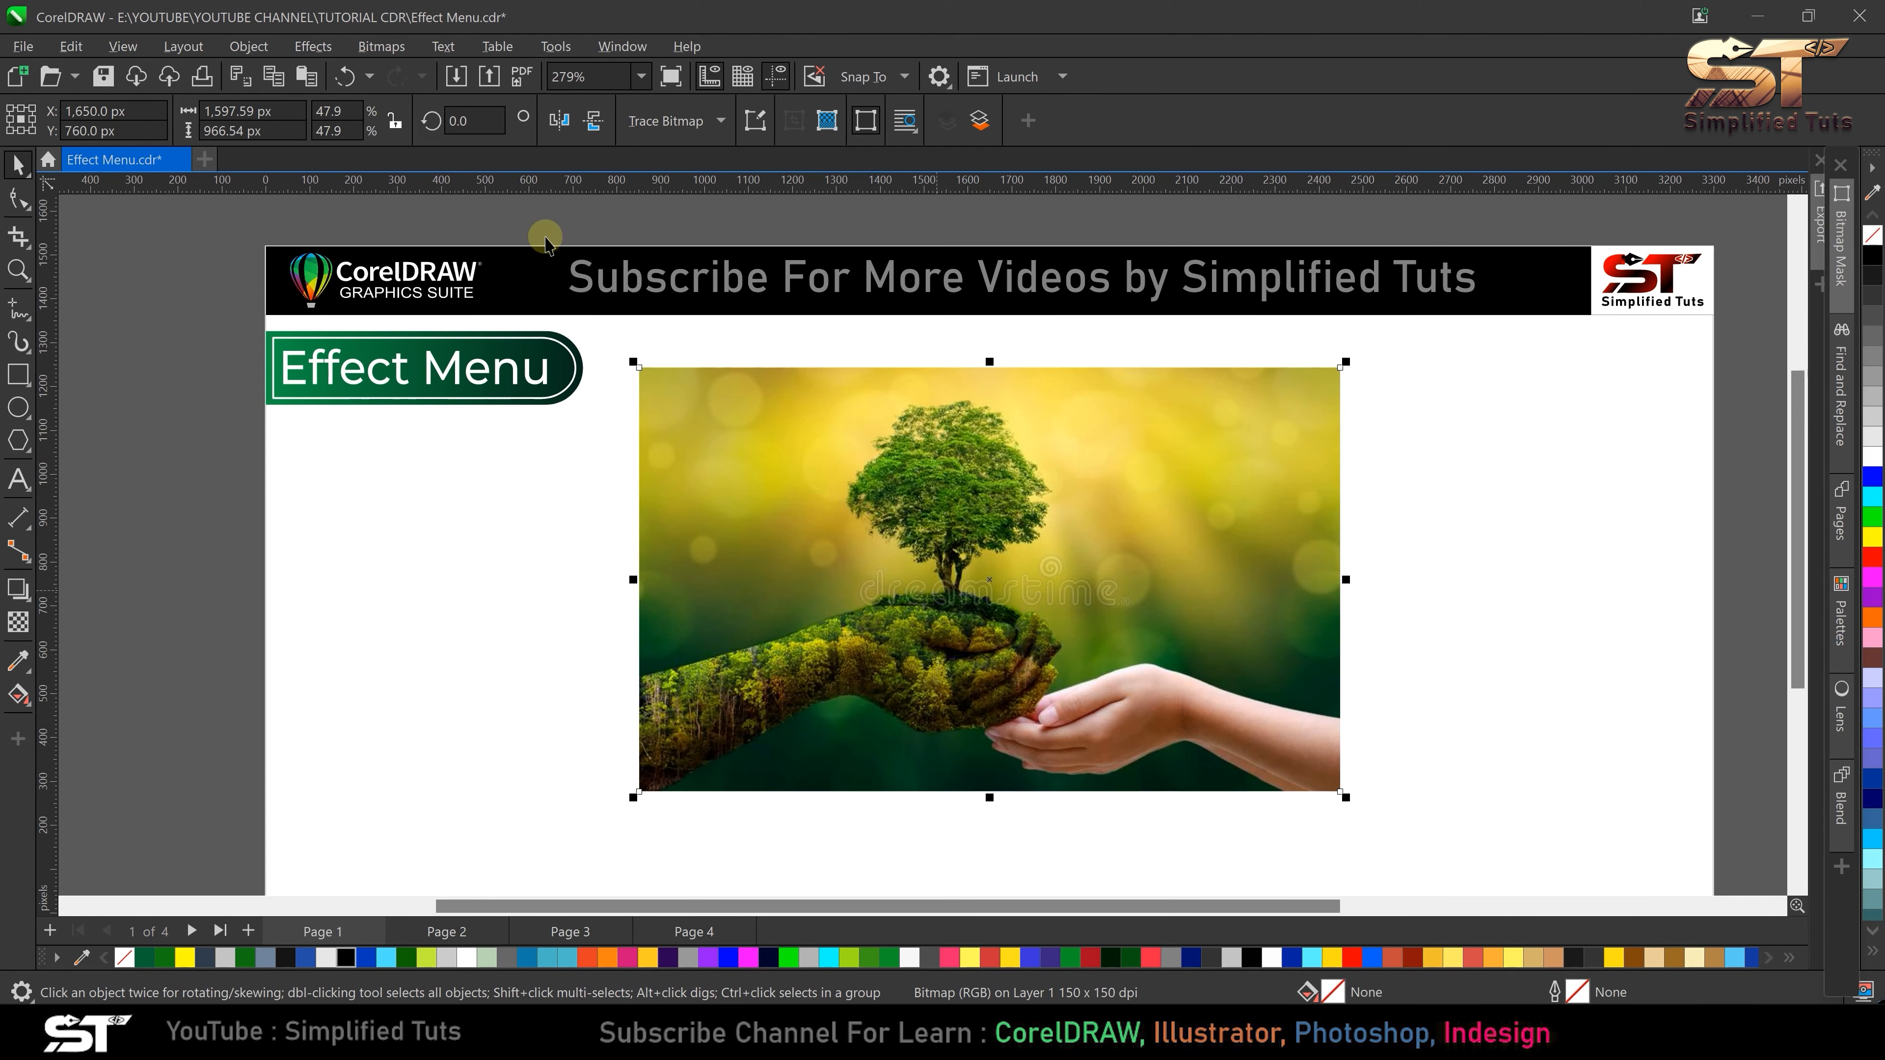
- Start the Conté Crayon art stroke on the photo and set its paper color to dark olive #3B3B00
{"action": "left_click", "coordinate": [312, 46]}
{"action": "mouse_move", "coordinate": [380, 155]}
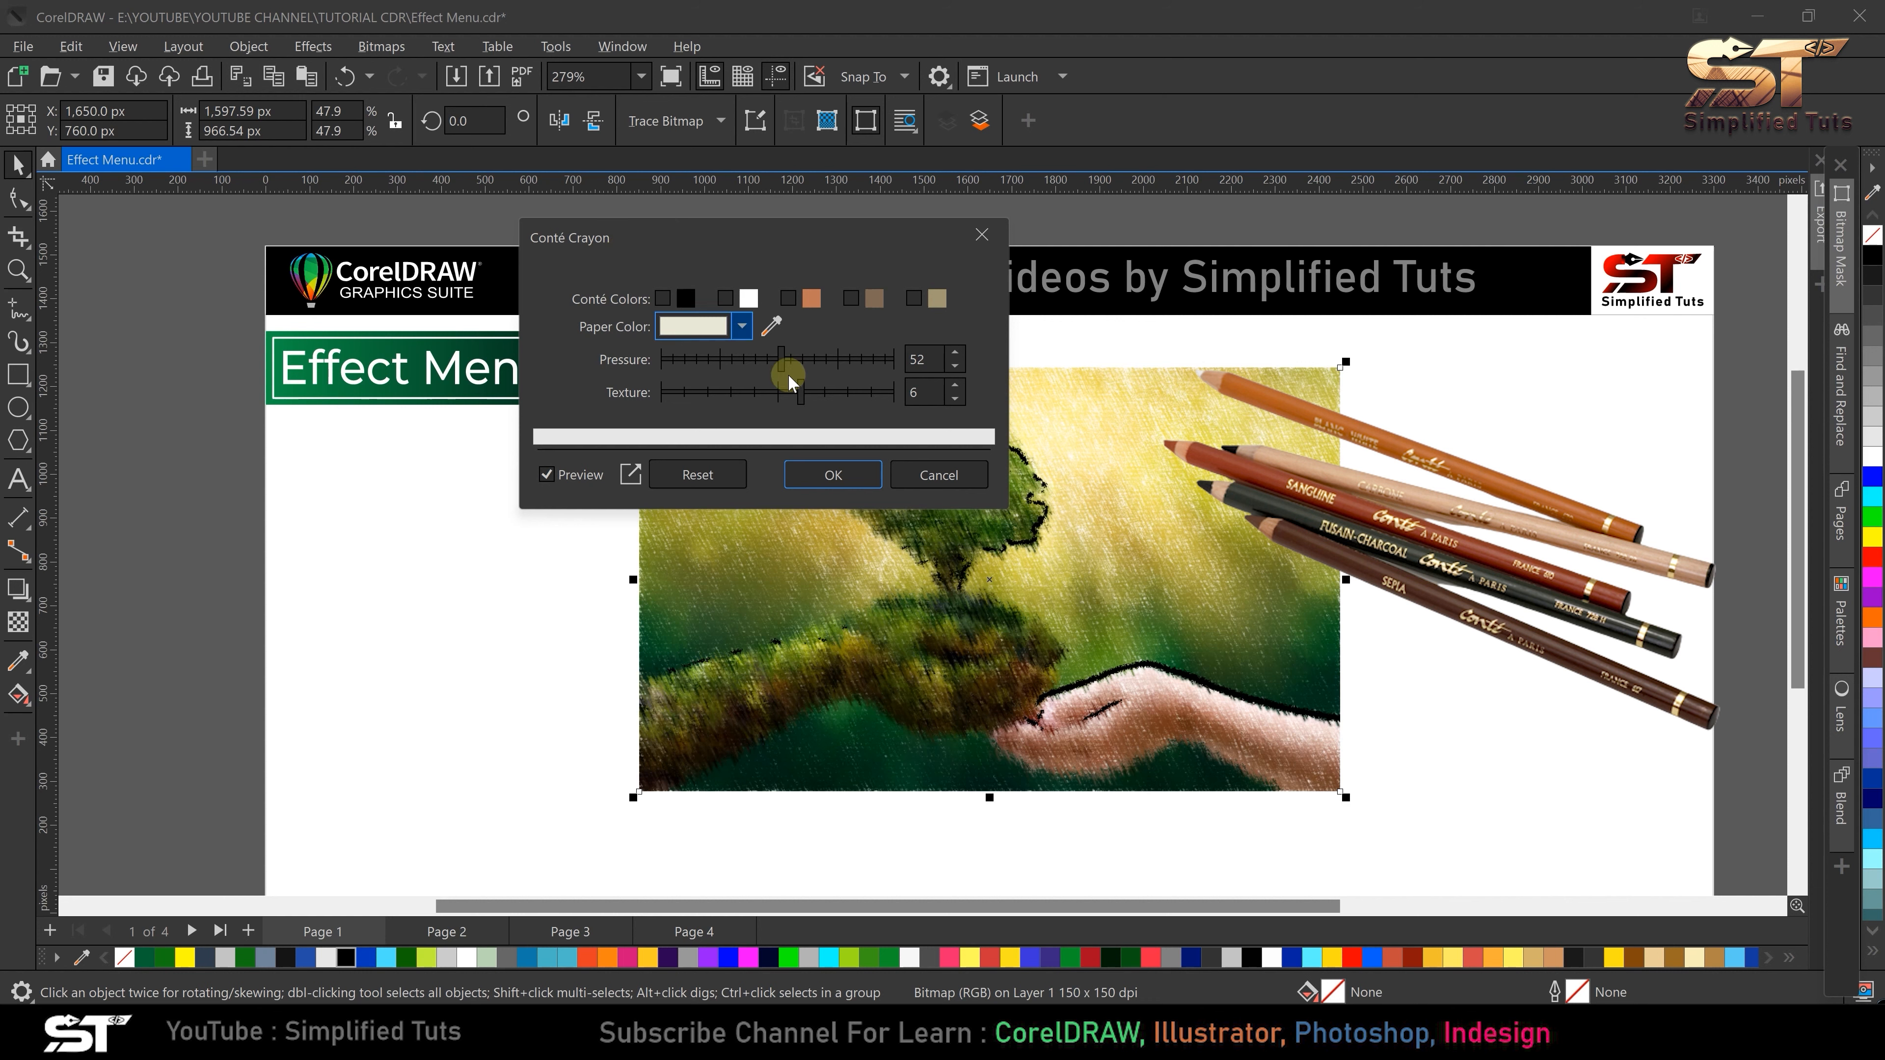
{"action": "left_click_drag", "start_coordinate": [810, 237], "coordinate": [726, 147]}
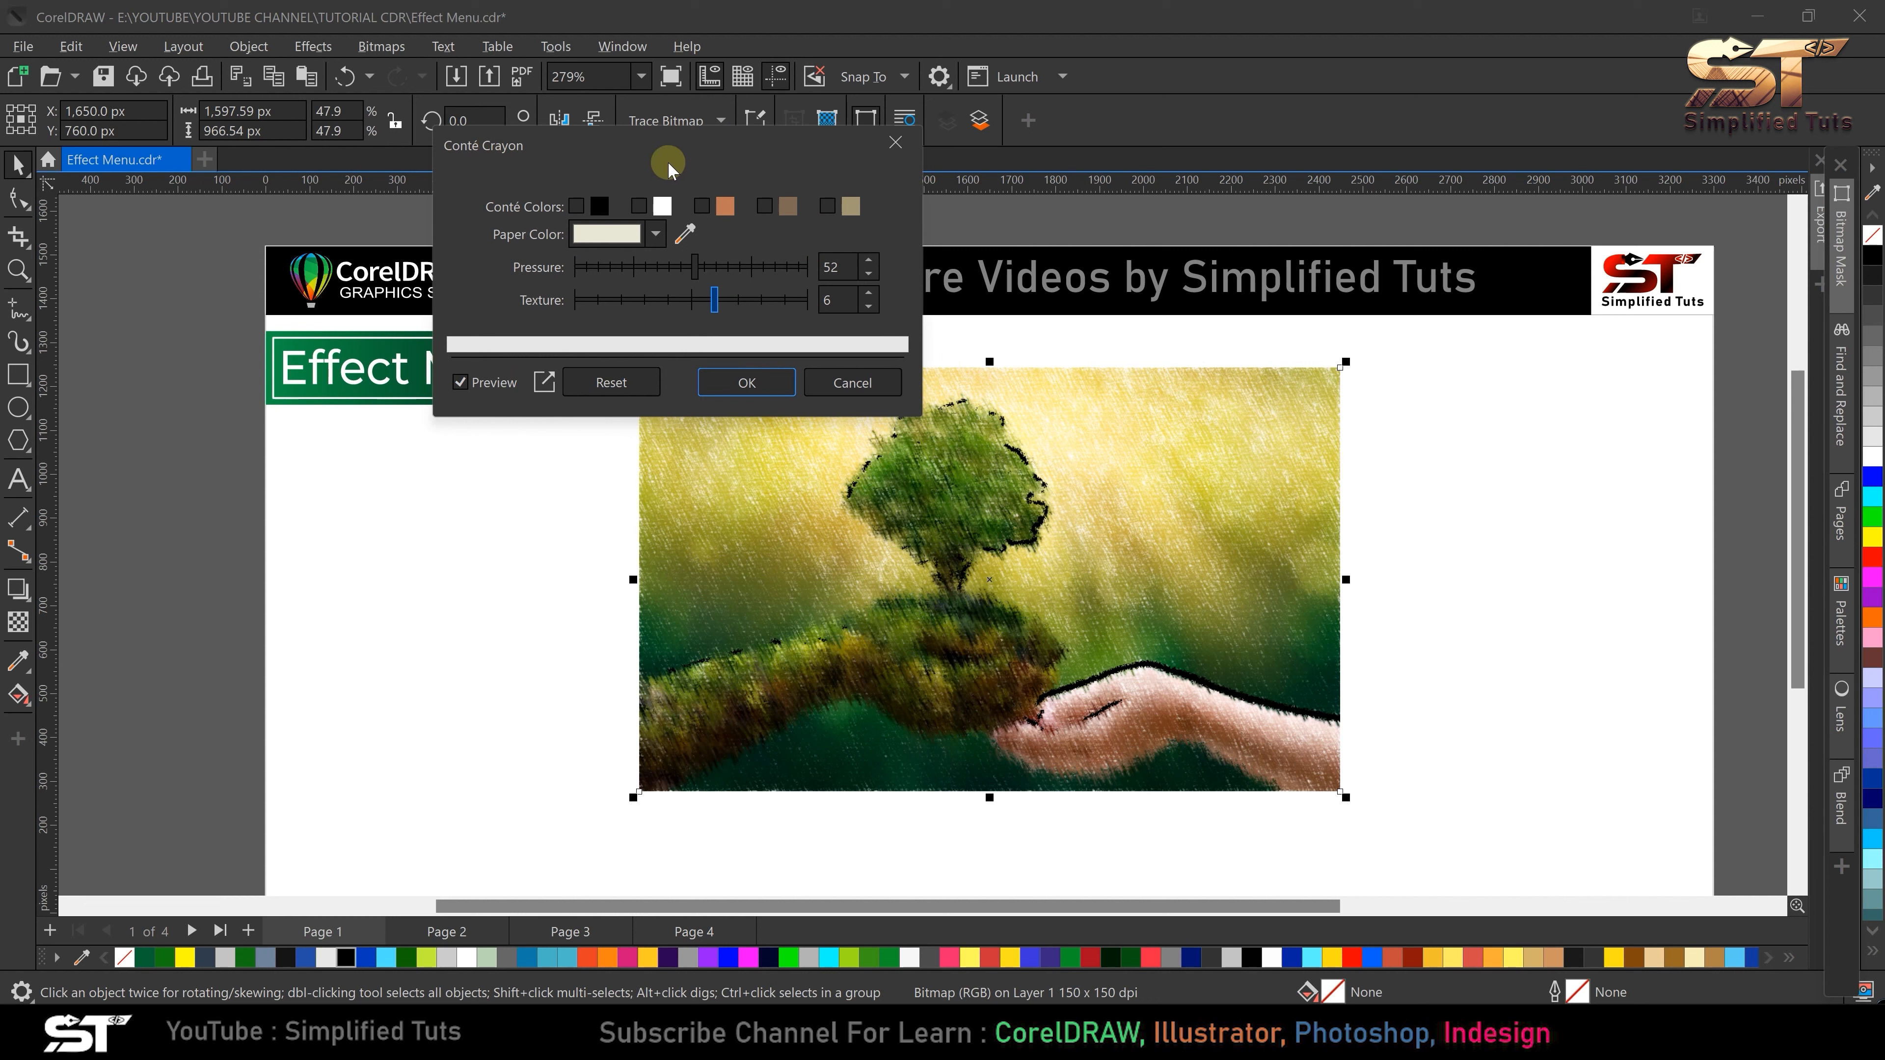
{"action": "left_click", "coordinate": [651, 239]}
{"action": "left_click_drag", "start_coordinate": [720, 363], "coordinate": [768, 468]}
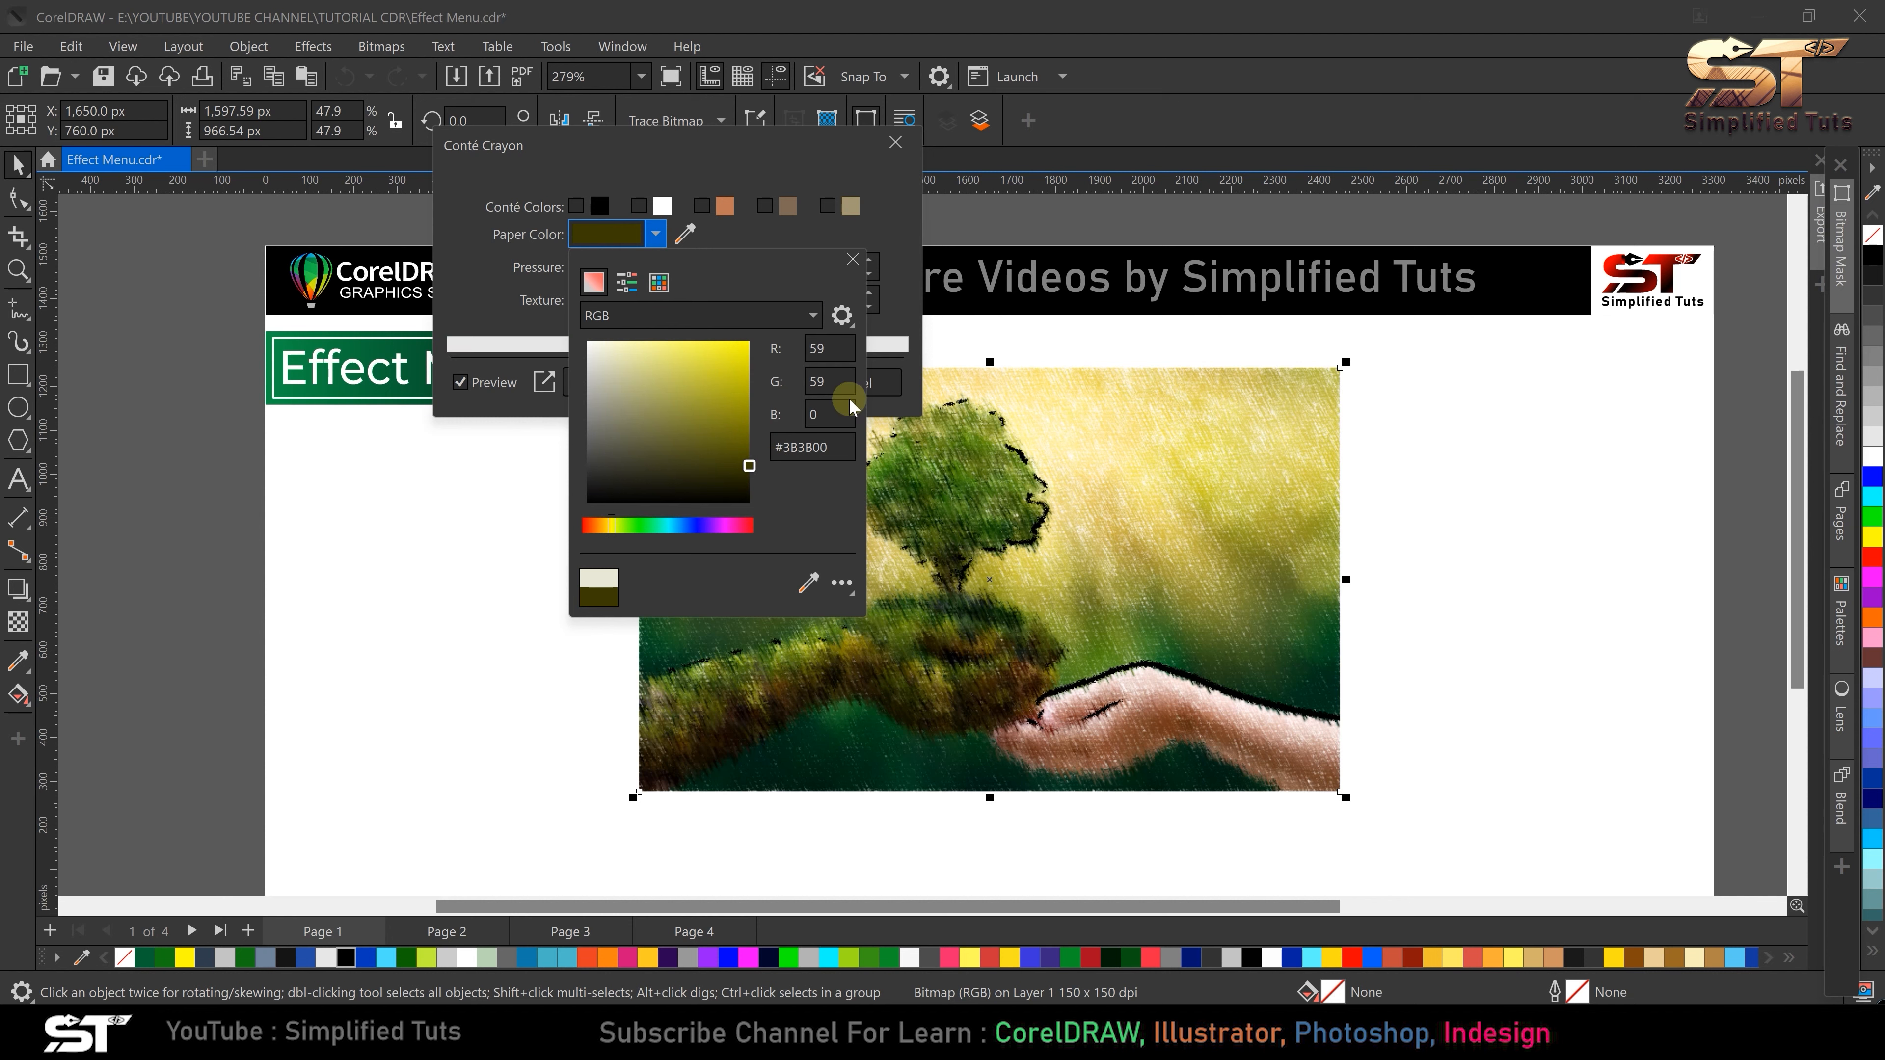
{"action": "left_click", "coordinate": [731, 239]}
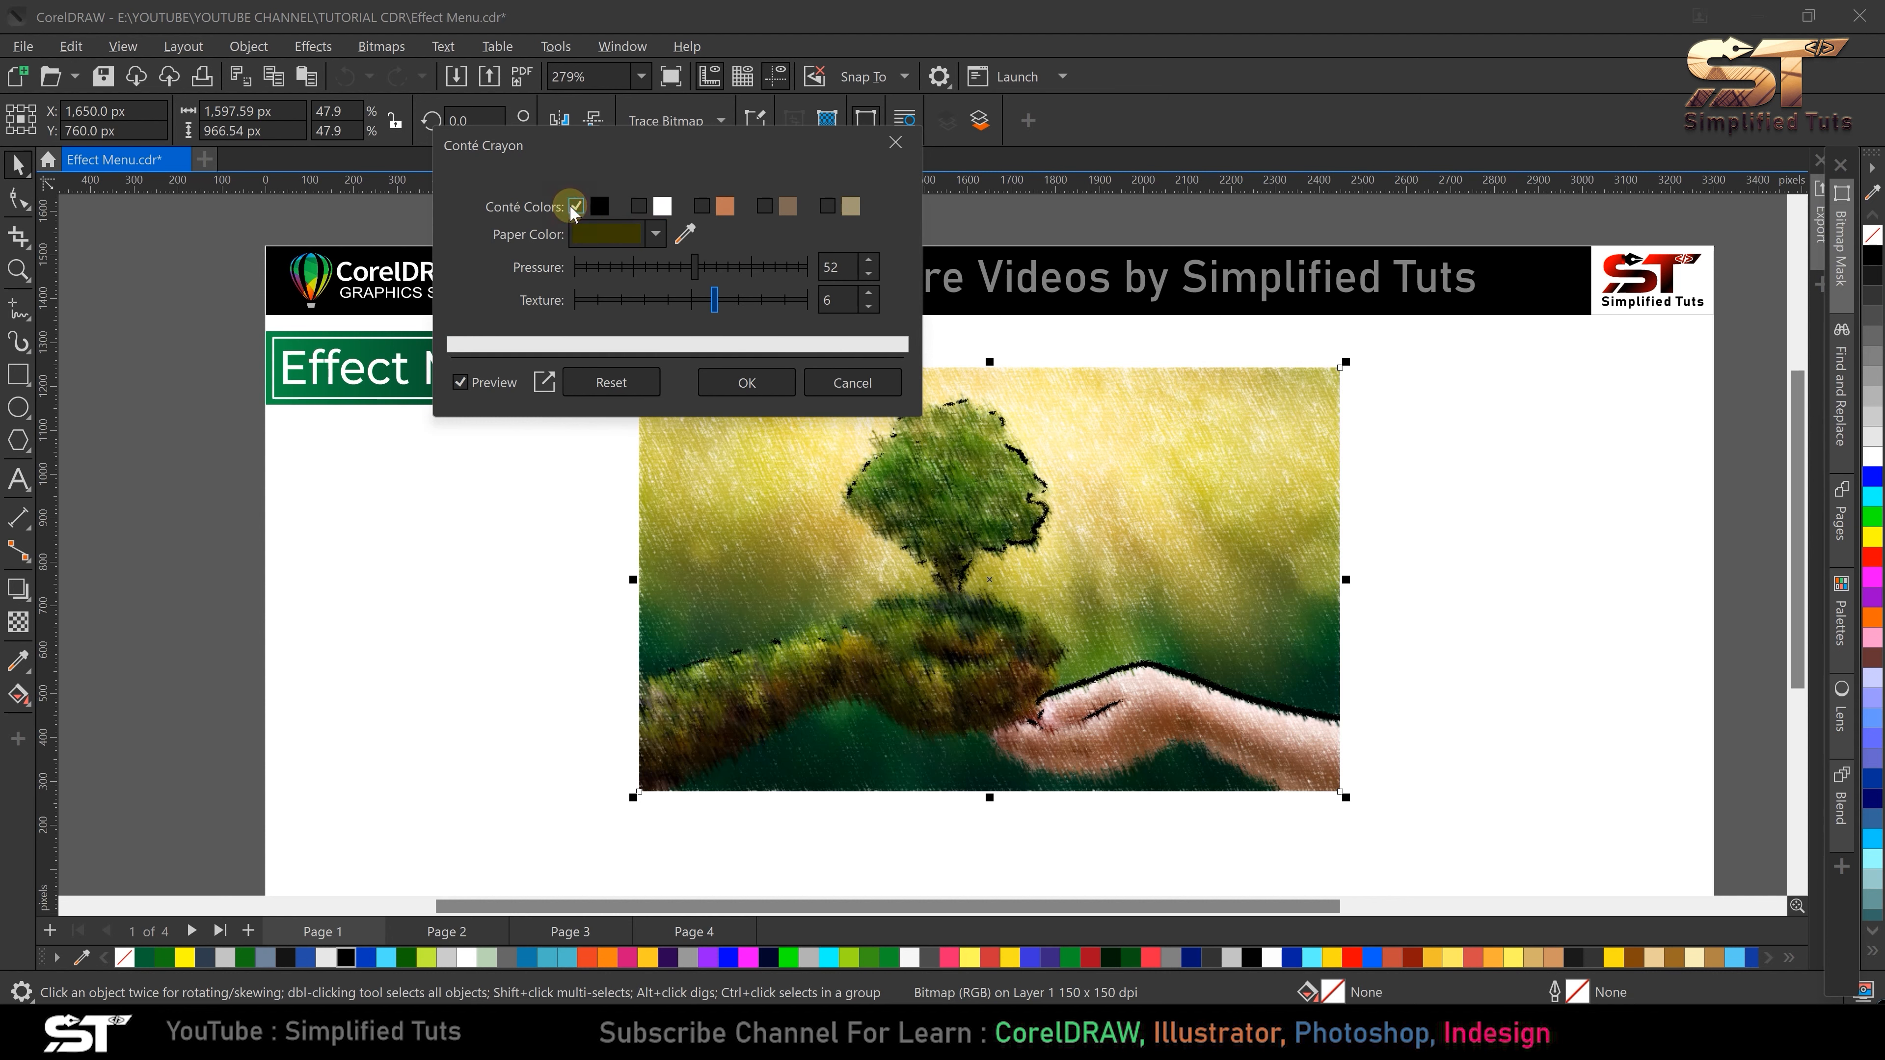
- Try black, white, brown and tan Conté colors in the preview, leaving only white enabled
{"action": "left_click", "coordinate": [639, 206]}
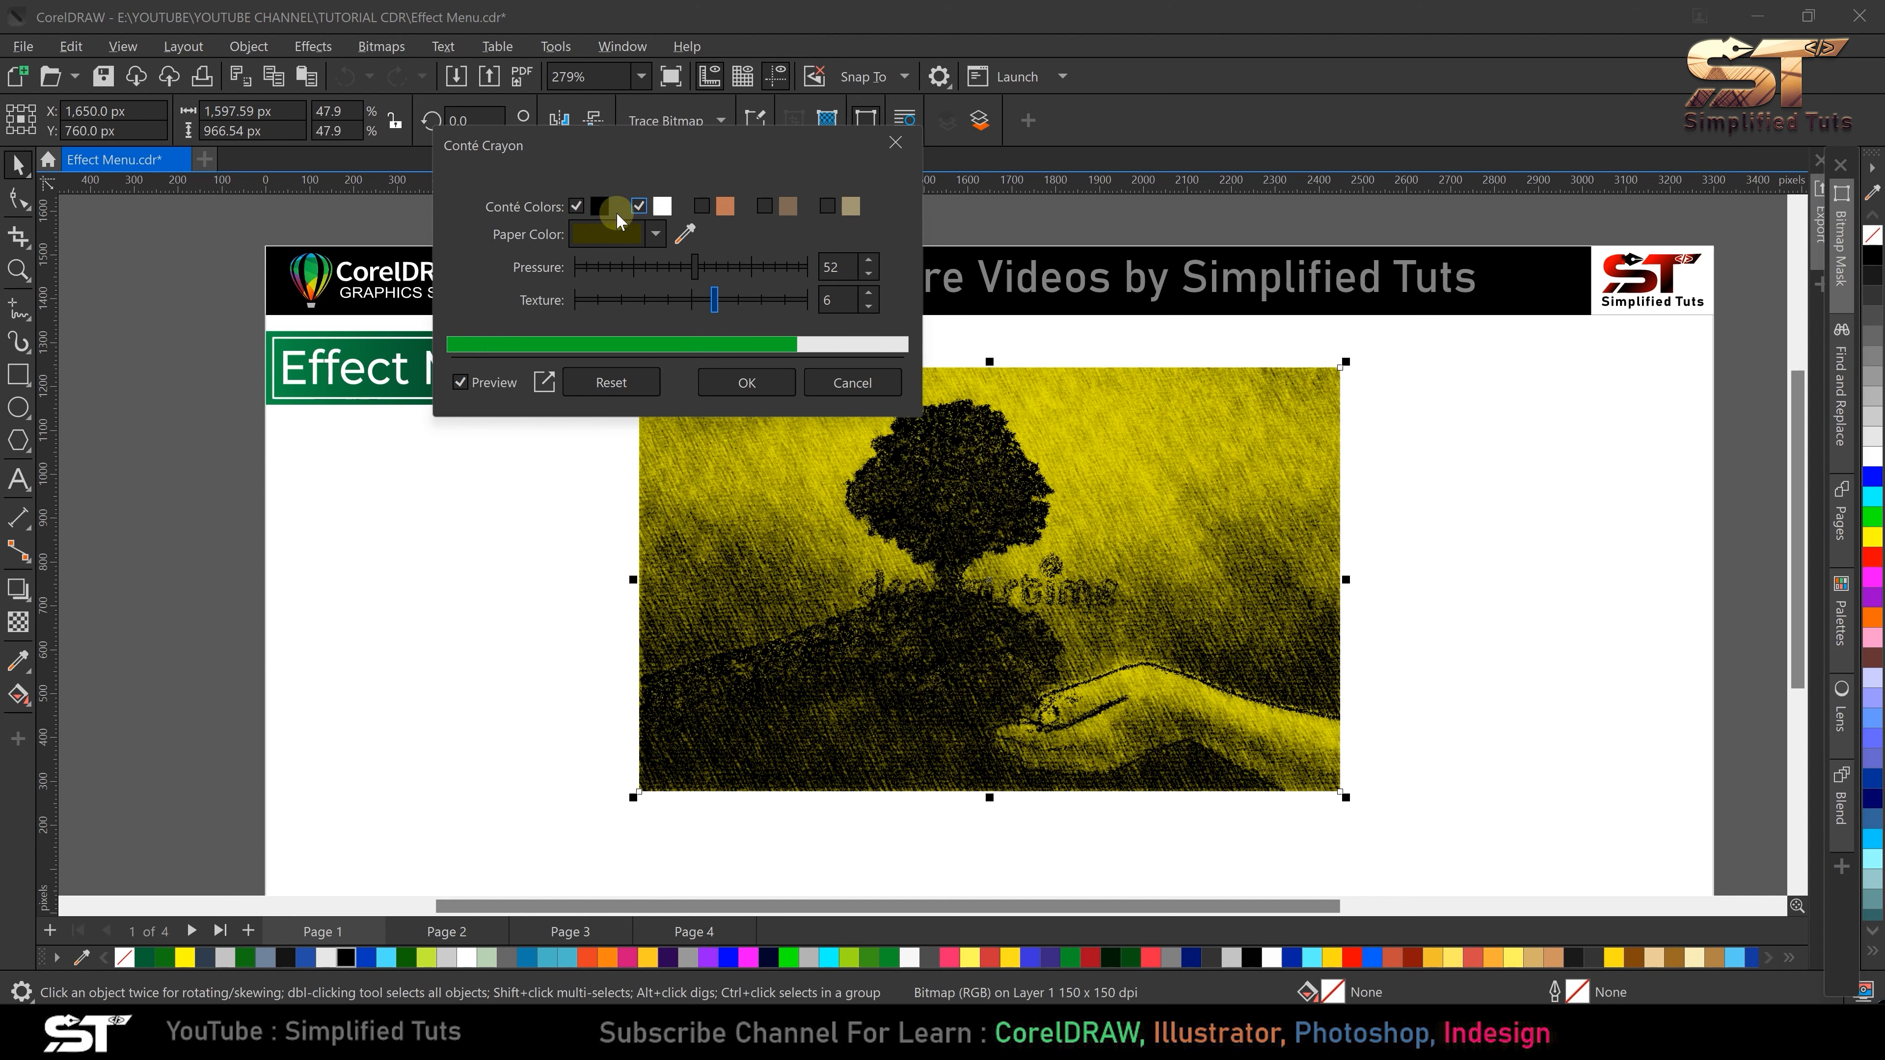
{"action": "left_click", "coordinate": [576, 206]}
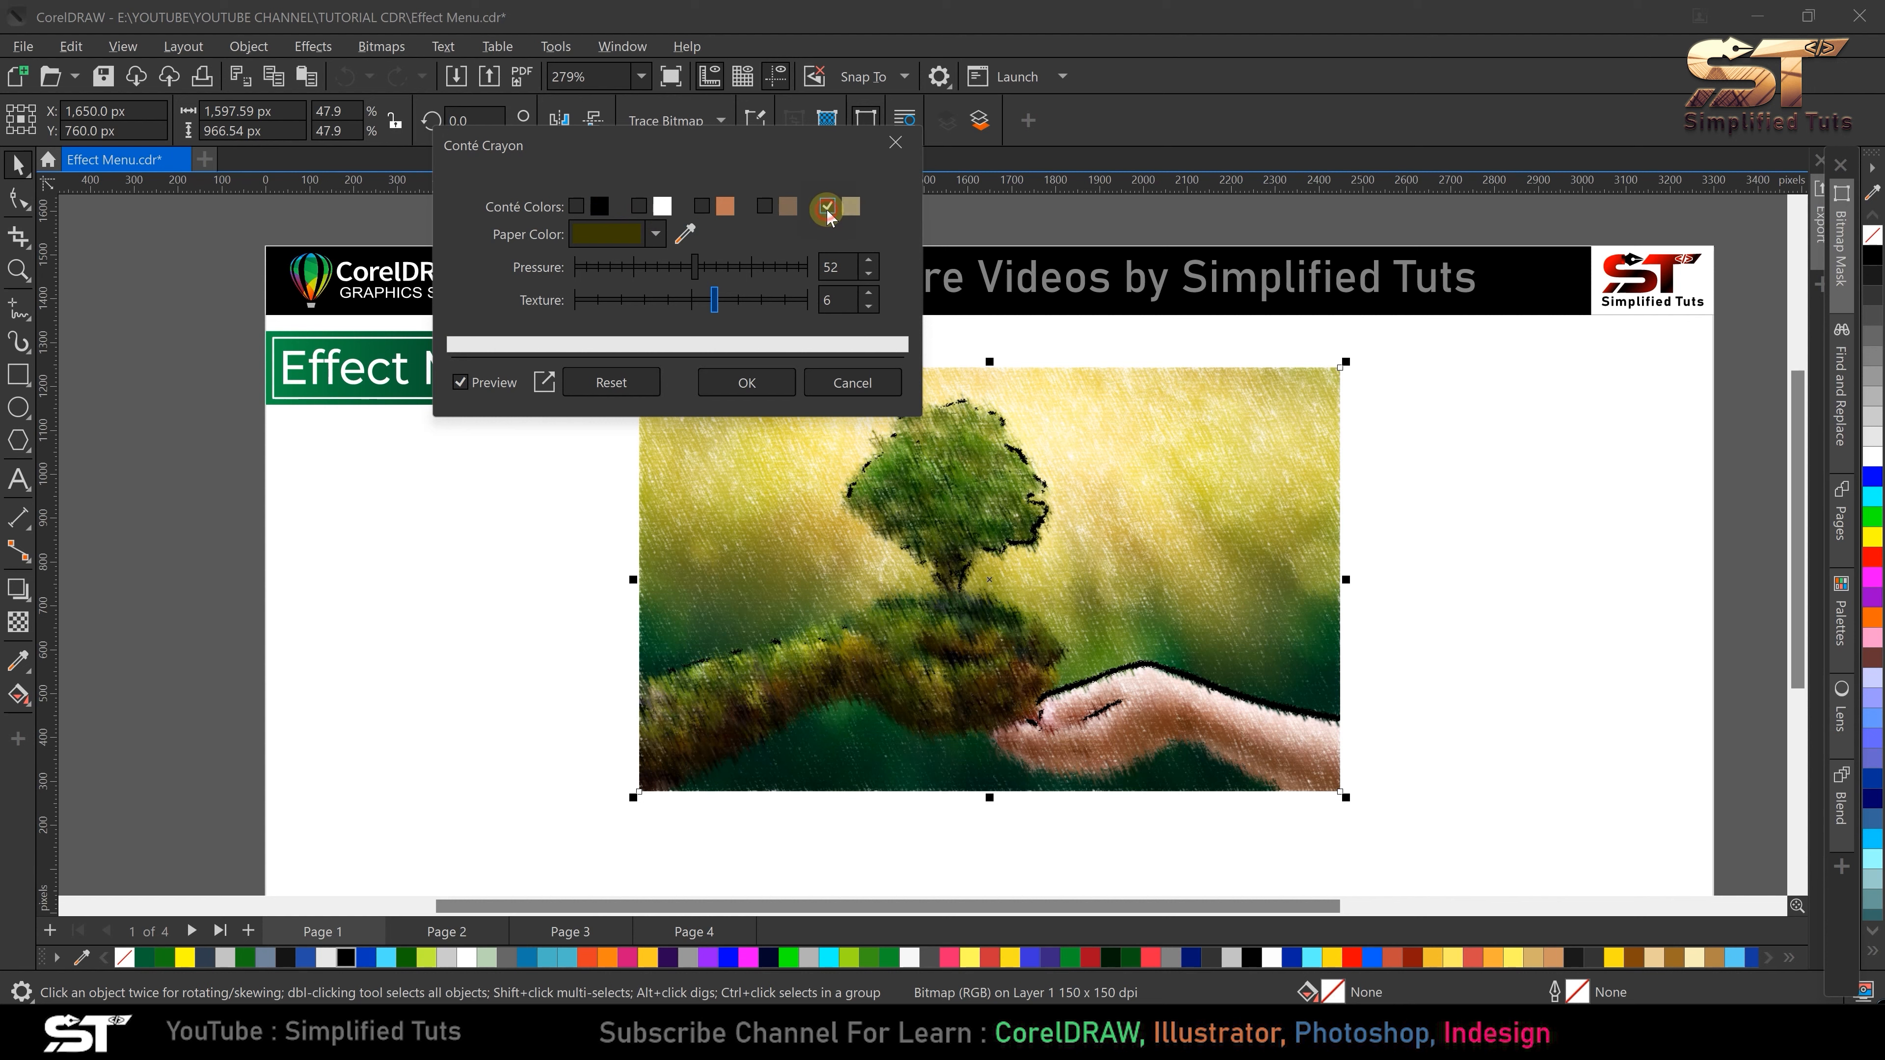
{"action": "left_click", "coordinate": [777, 208]}
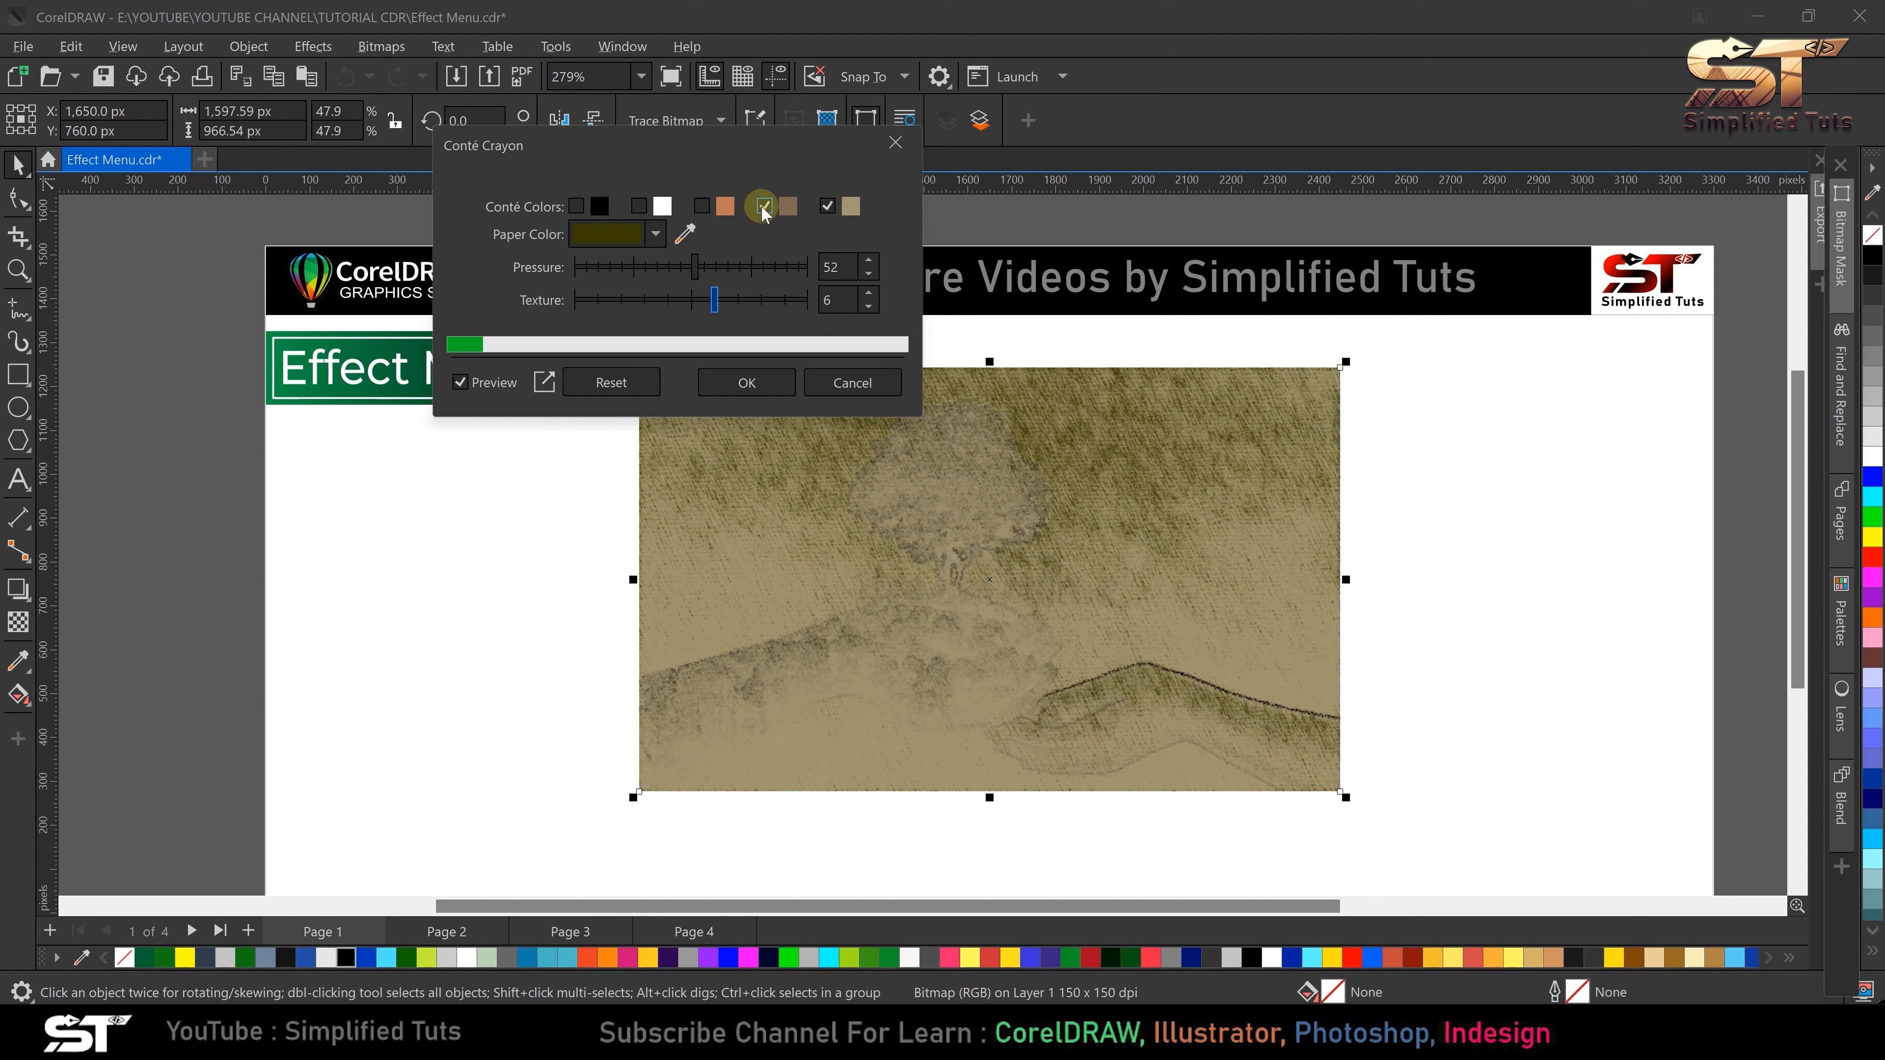
{"action": "left_click", "coordinate": [827, 206]}
{"action": "left_click", "coordinate": [633, 207]}
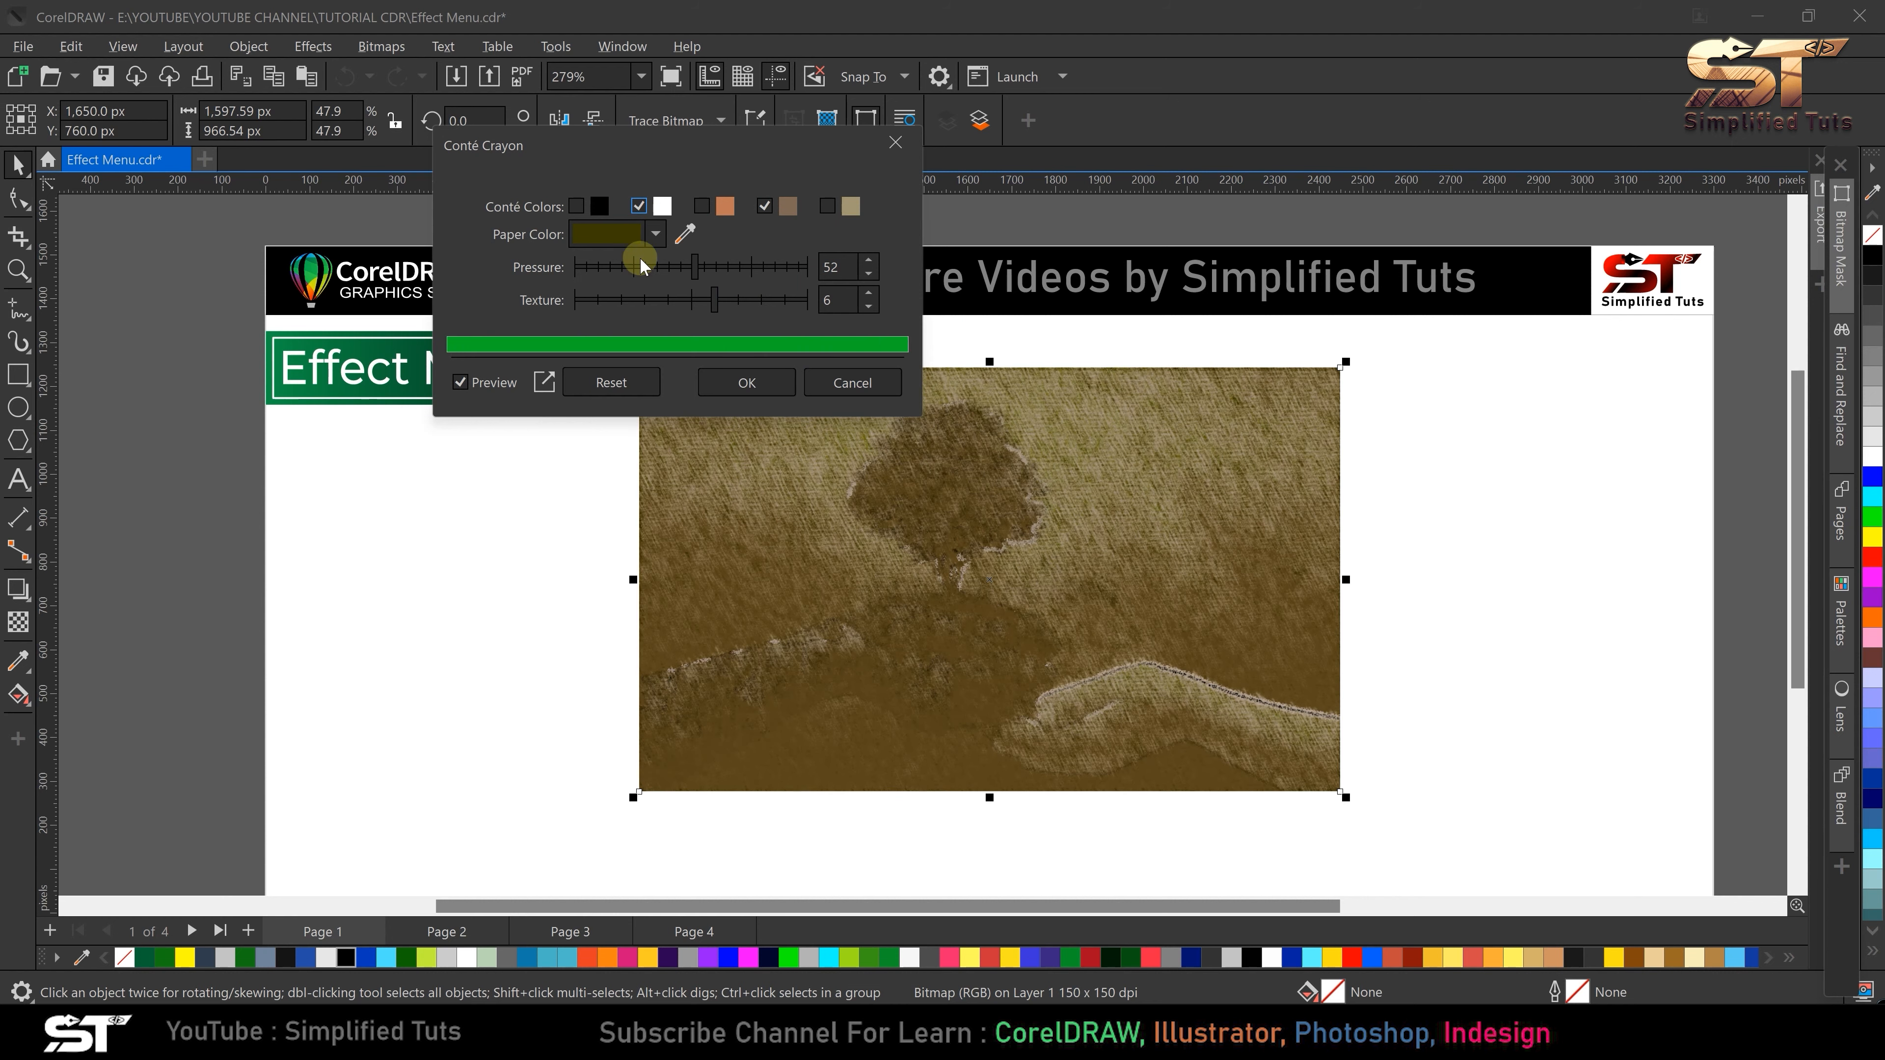
{"action": "left_click", "coordinate": [763, 206]}
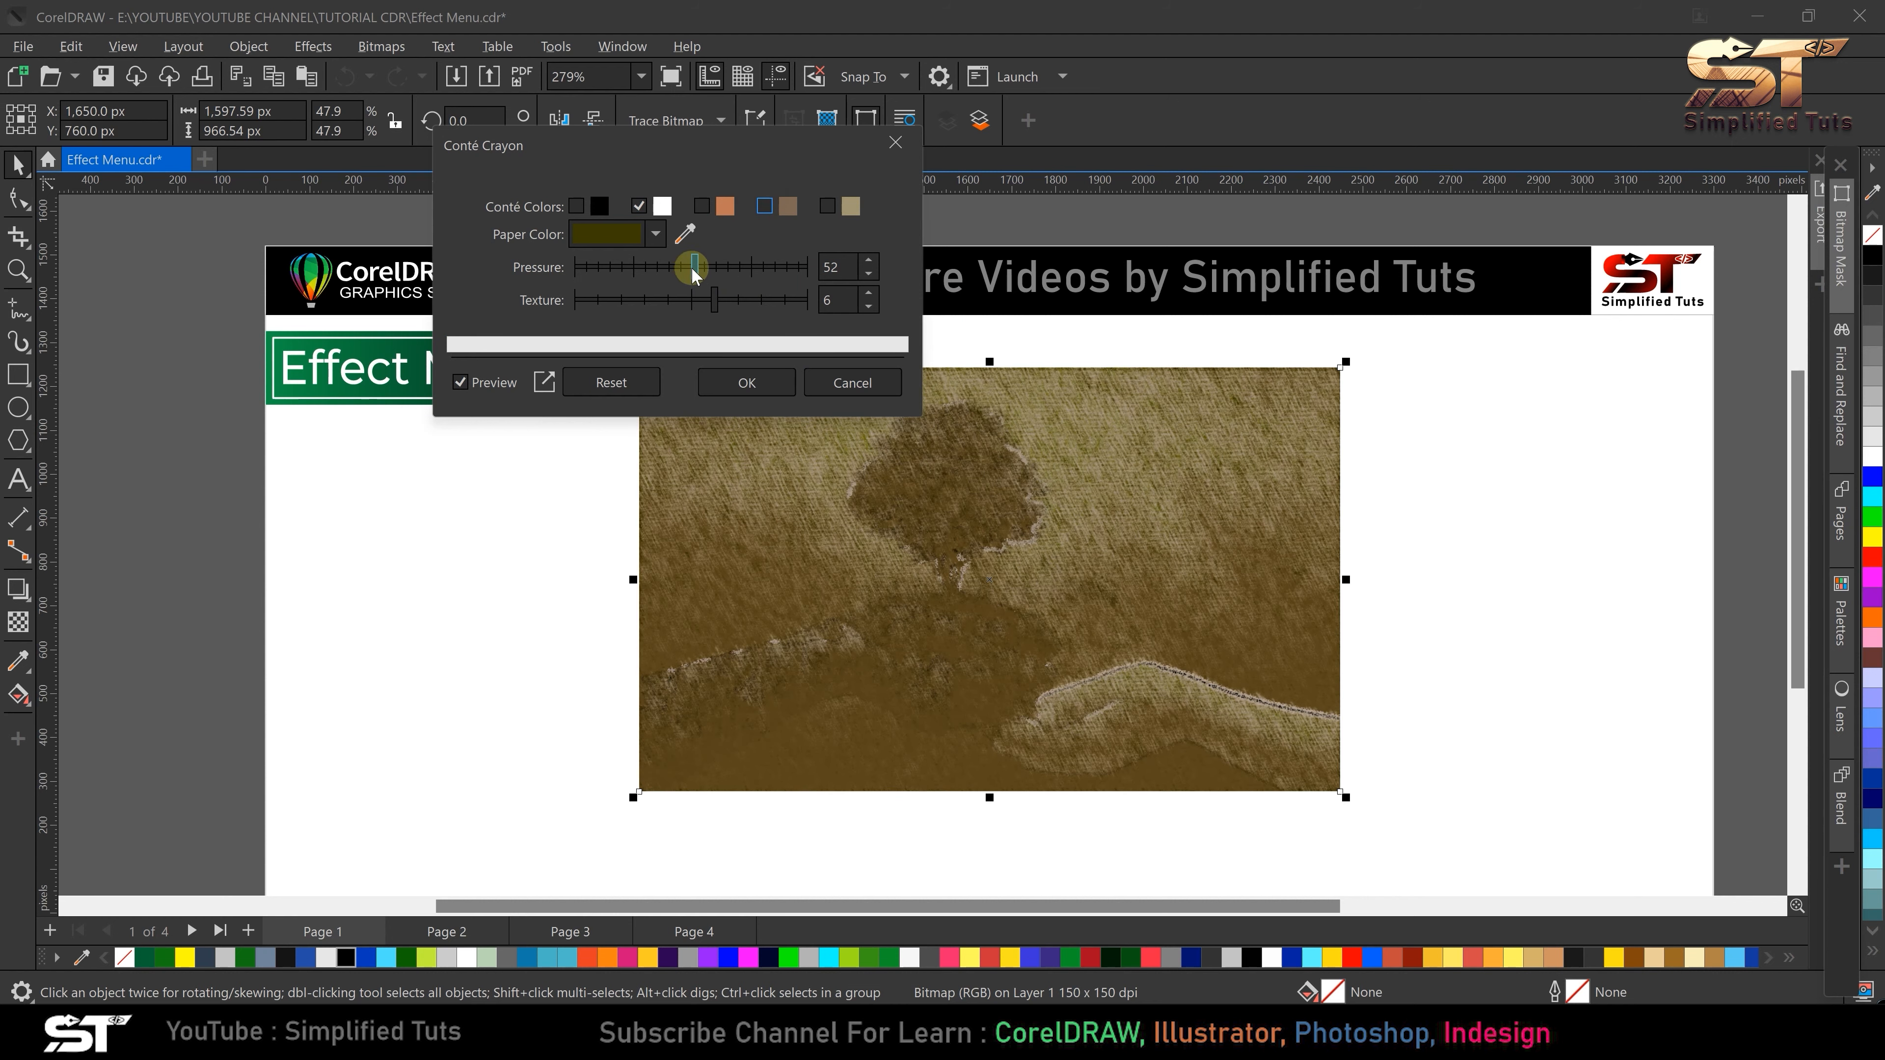
- Preview Conté Crayon with Pressure 87 and Texture 9, and cancel the effect
{"action": "left_click_drag", "start_coordinate": [695, 267], "coordinate": [739, 267]}
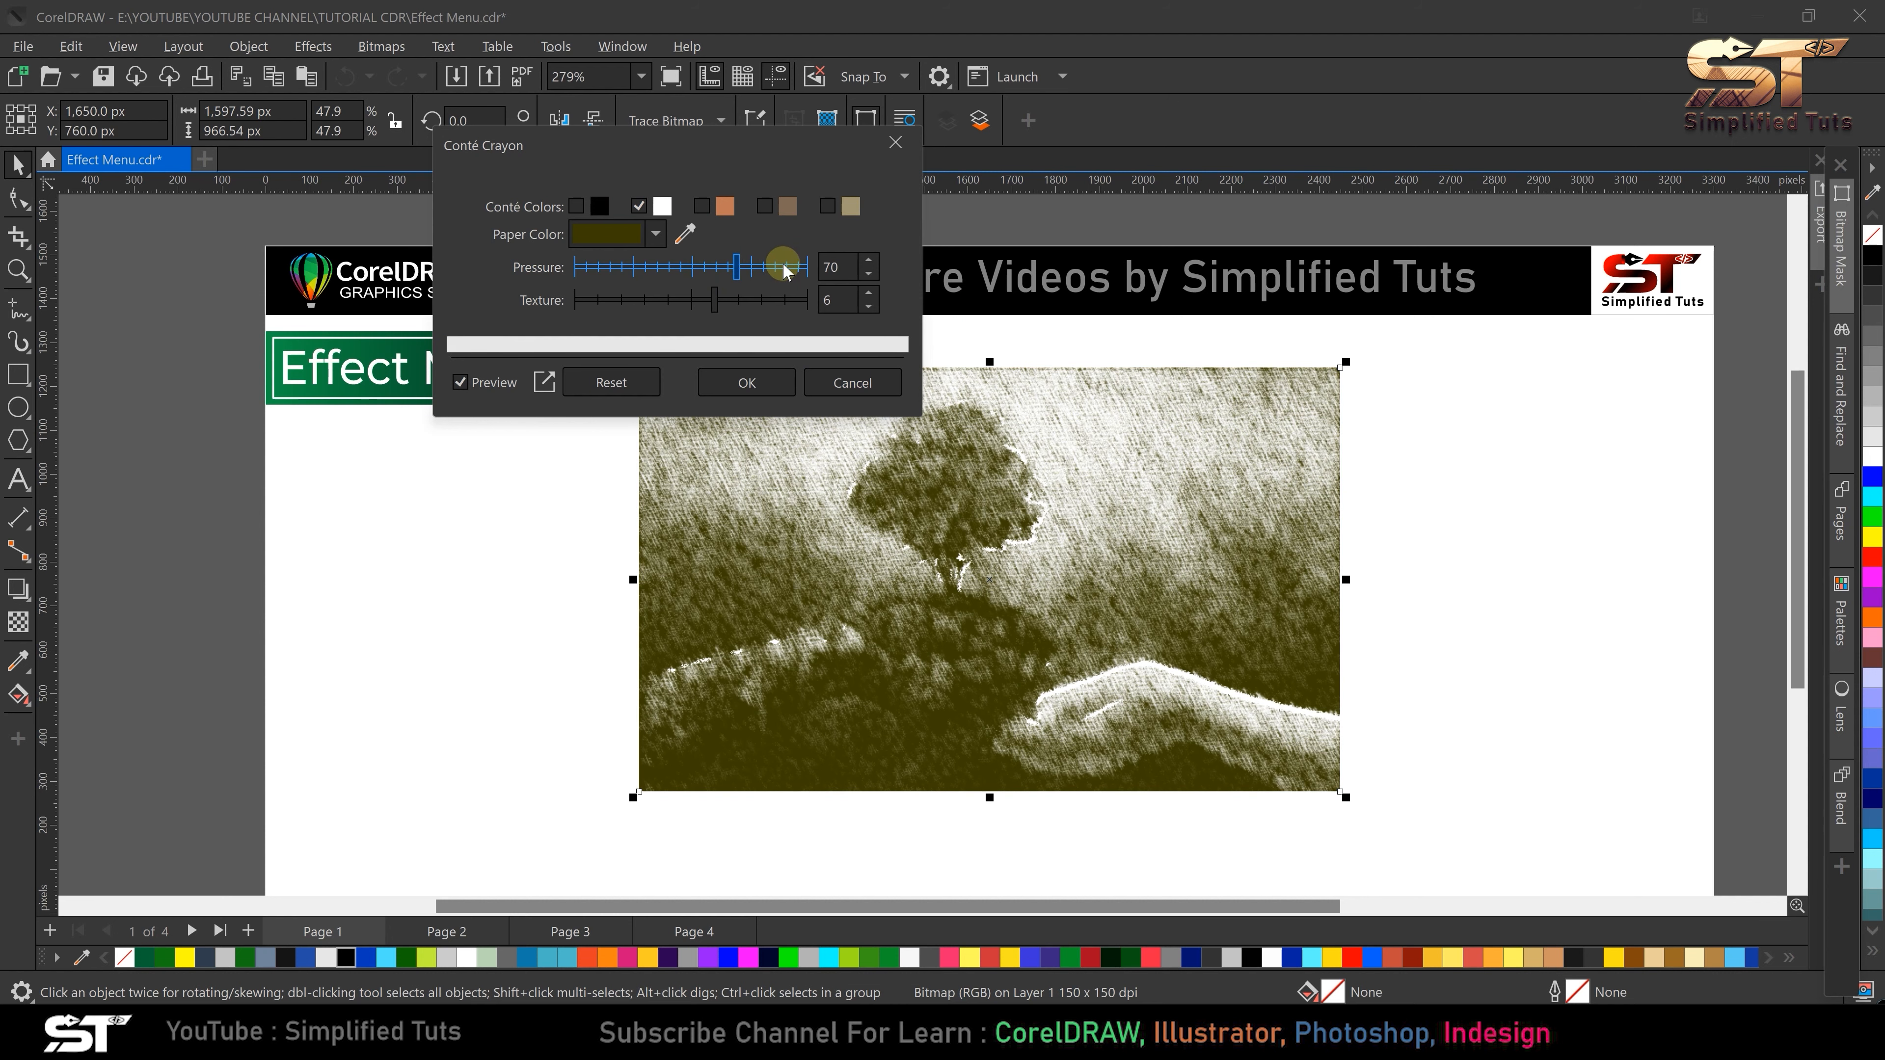
{"action": "left_click", "coordinate": [621, 300]}
{"action": "left_click_drag", "start_coordinate": [700, 304], "coordinate": [785, 306]}
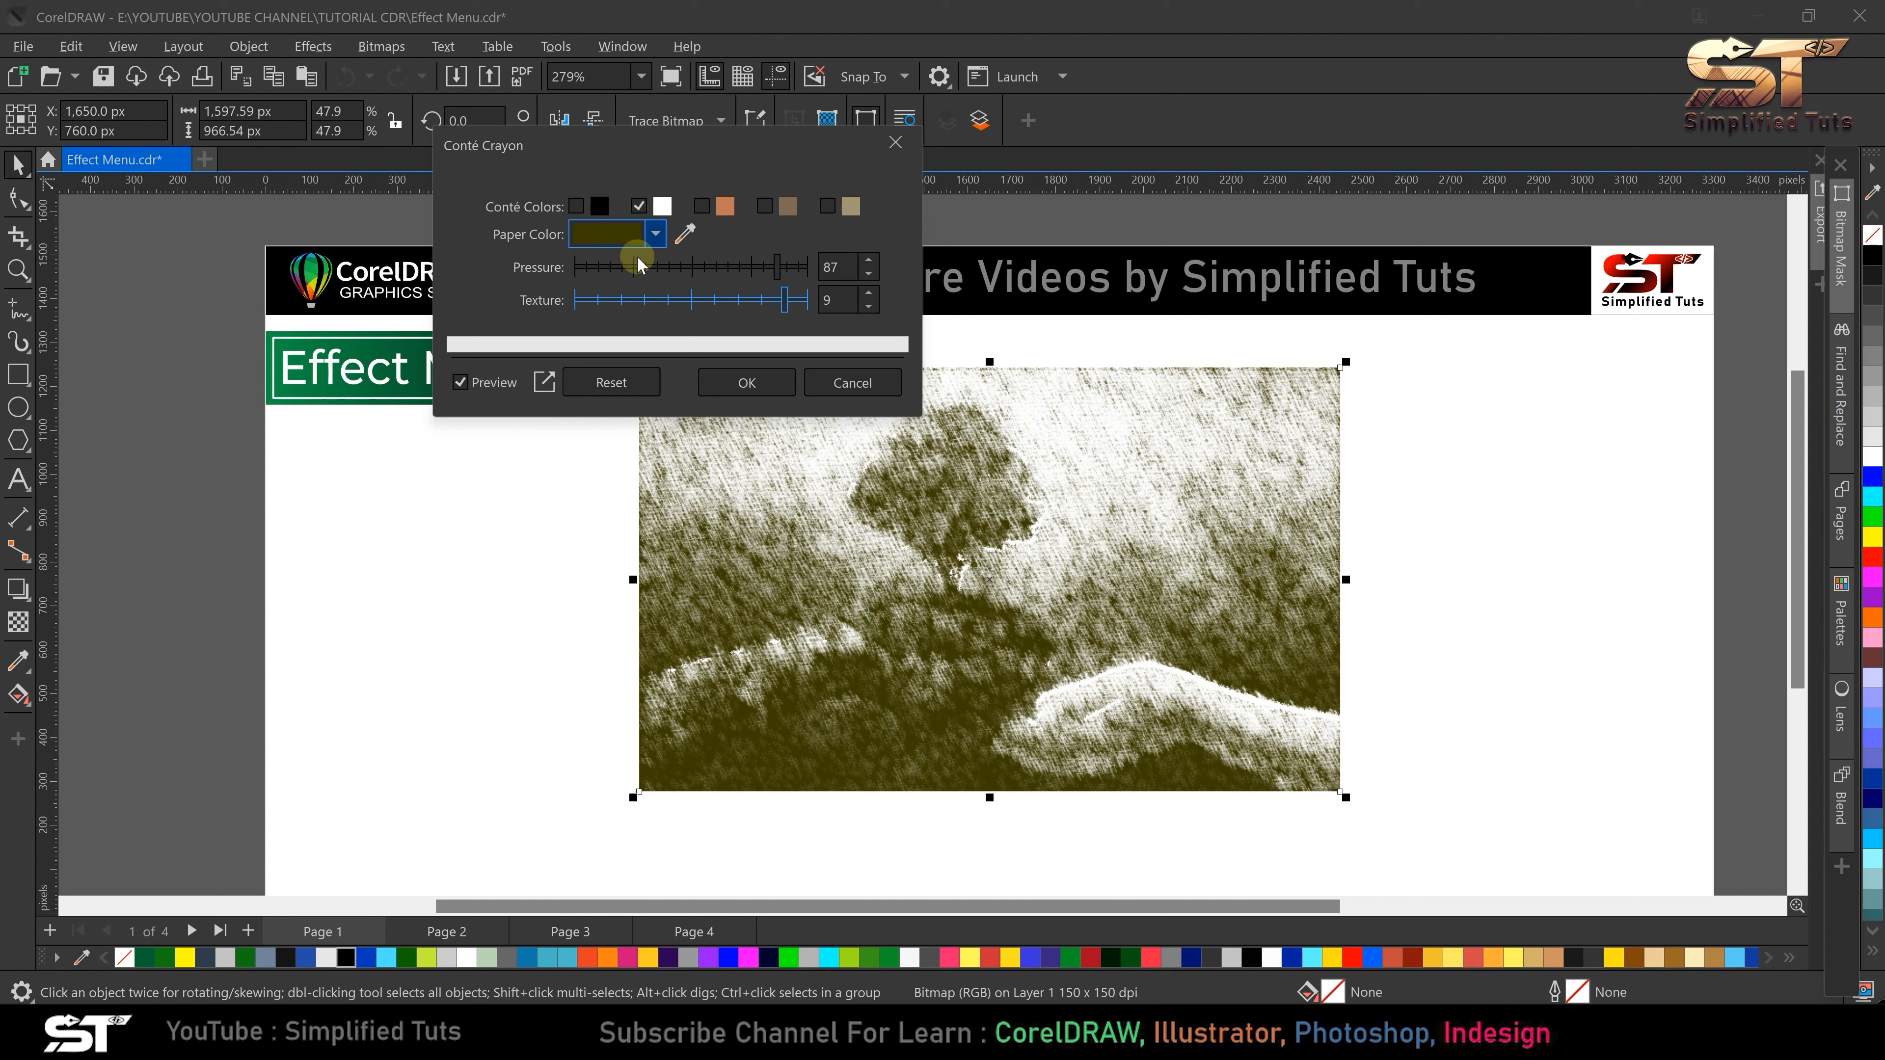
{"action": "left_click", "coordinate": [1056, 449]}
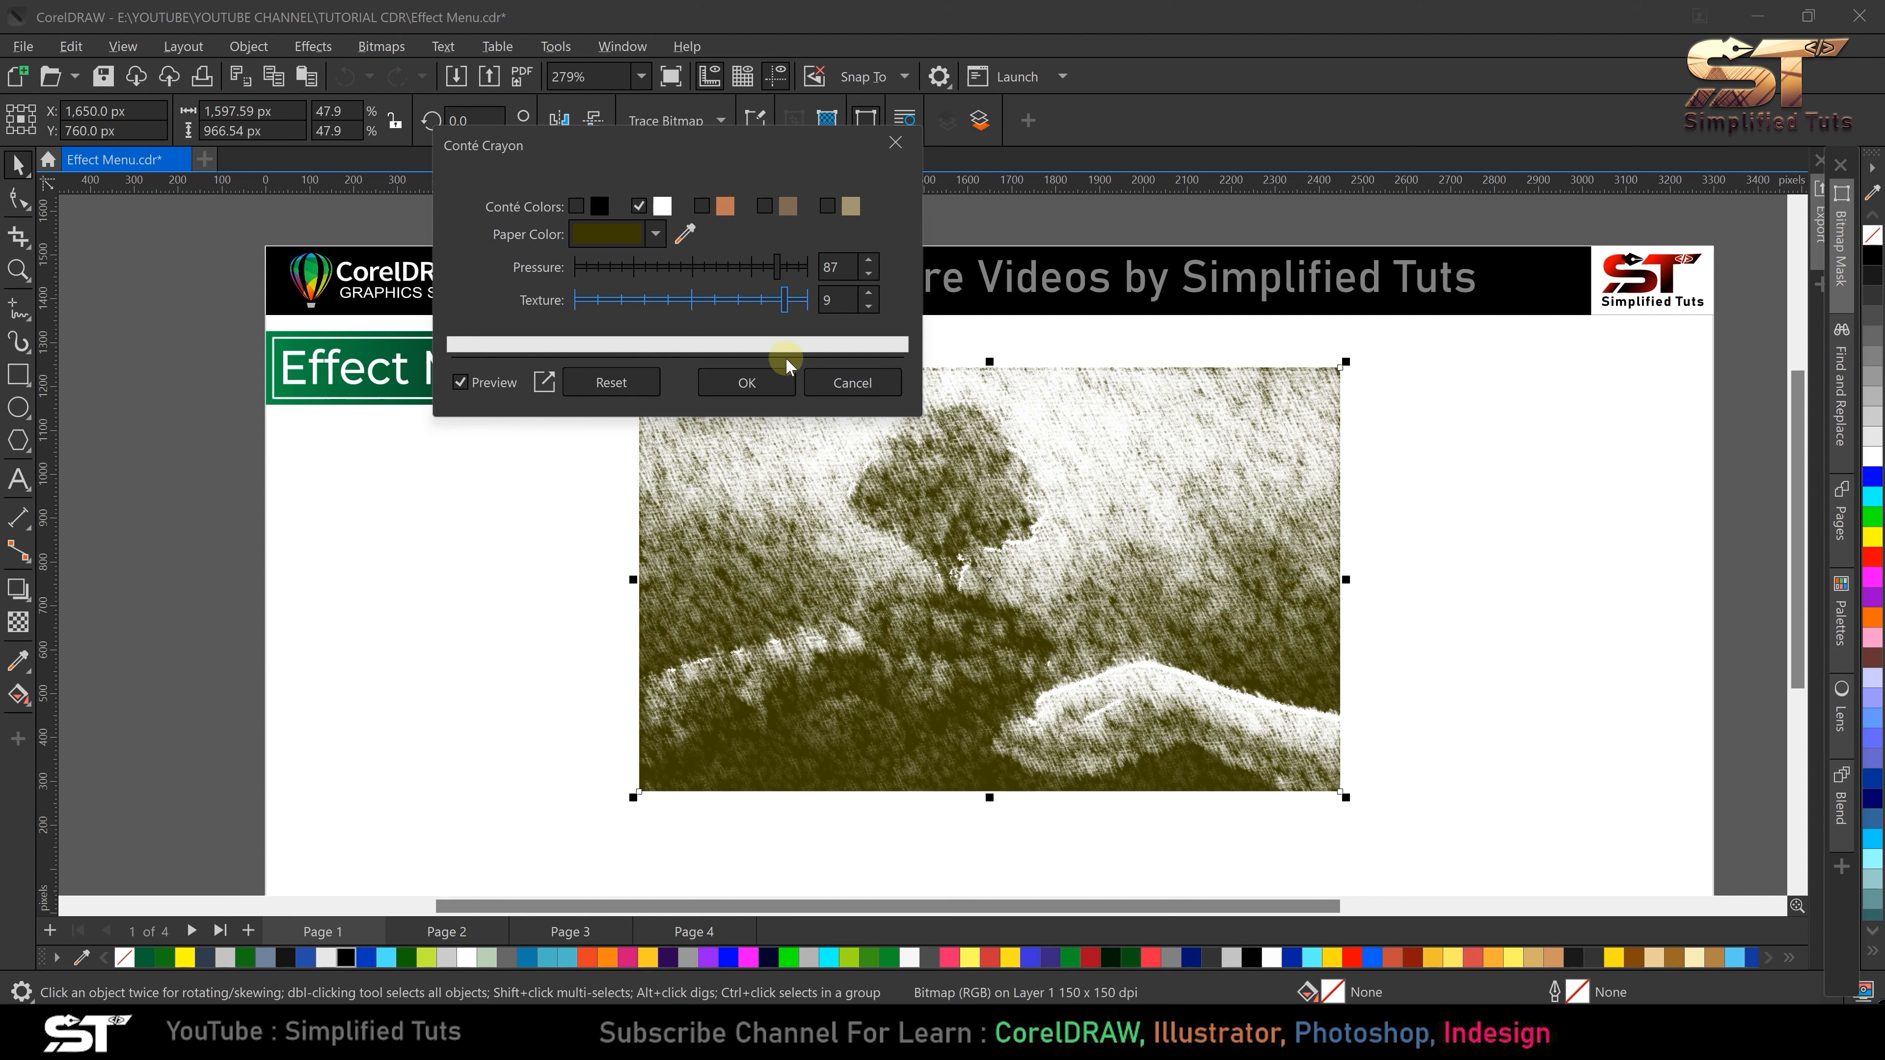
{"action": "left_click", "coordinate": [853, 381]}
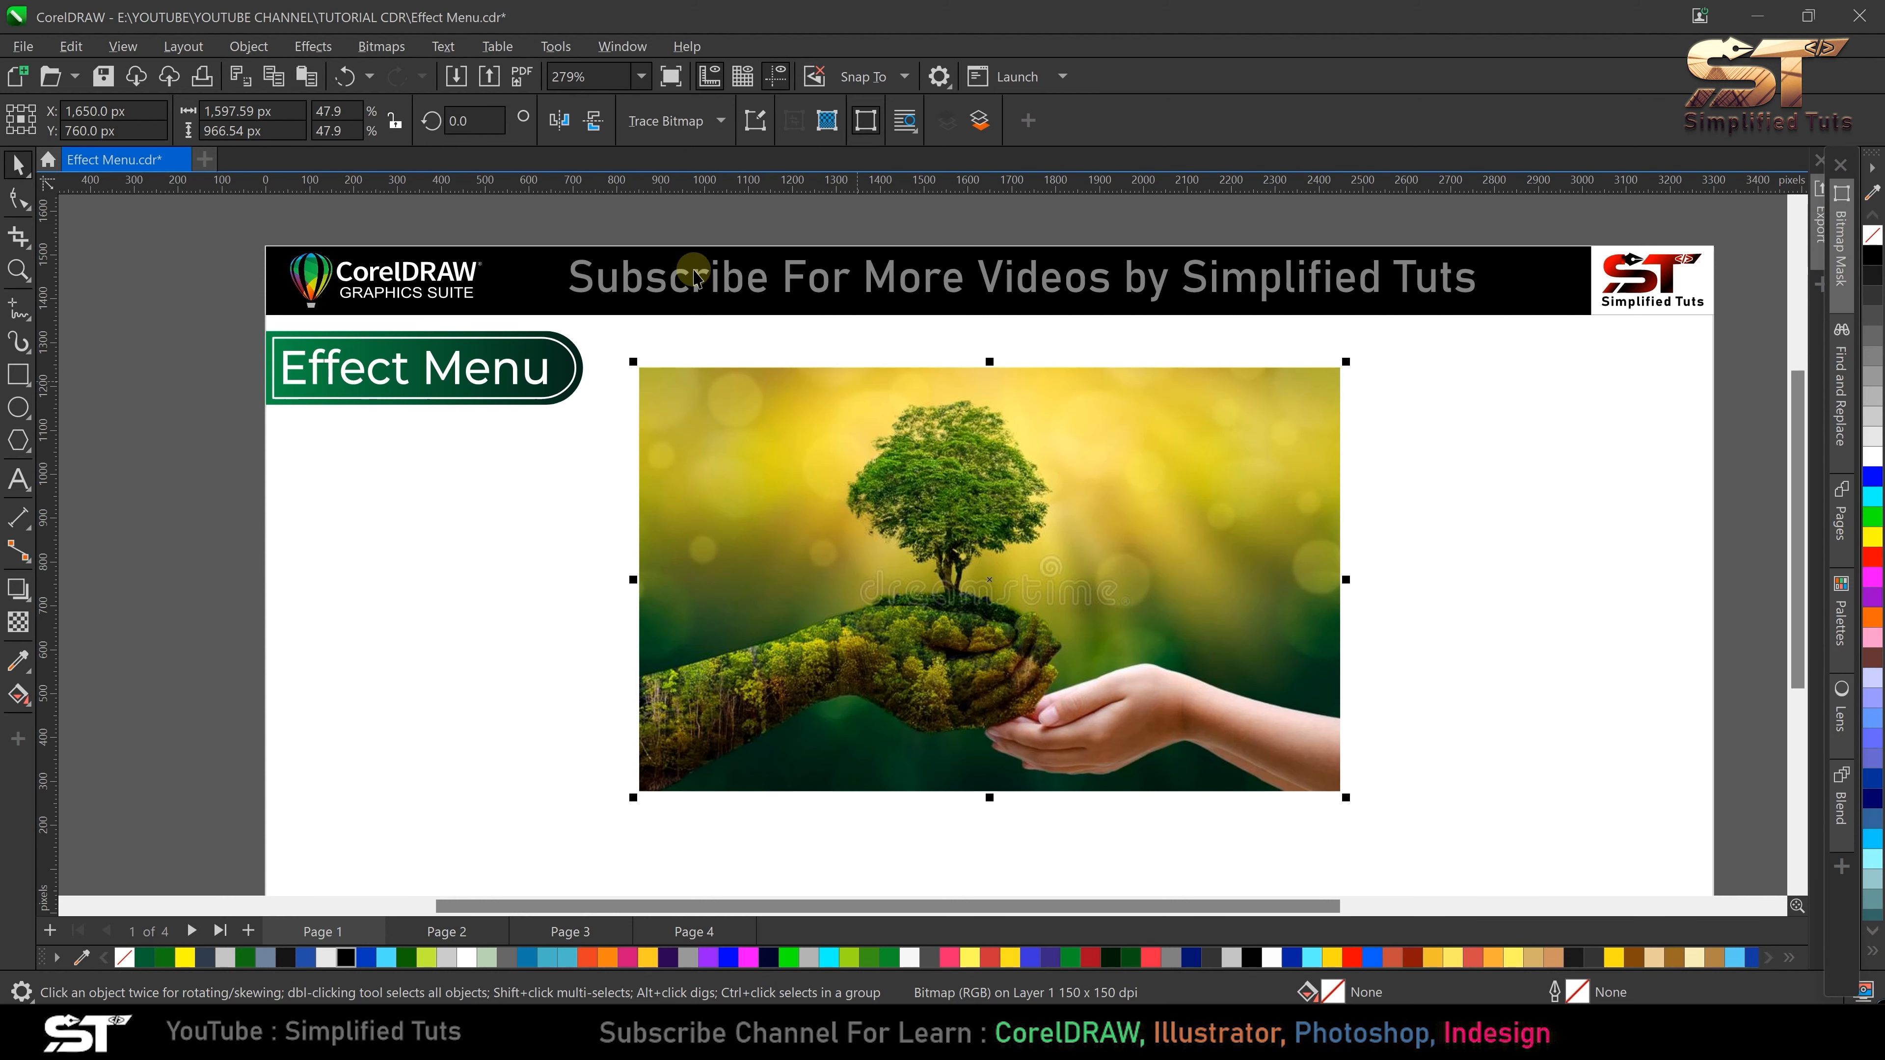
- Preview the Crayon art stroke on the photo, trying Outline 42 and 30, and set Size to 18
{"action": "left_click", "coordinate": [336, 49]}
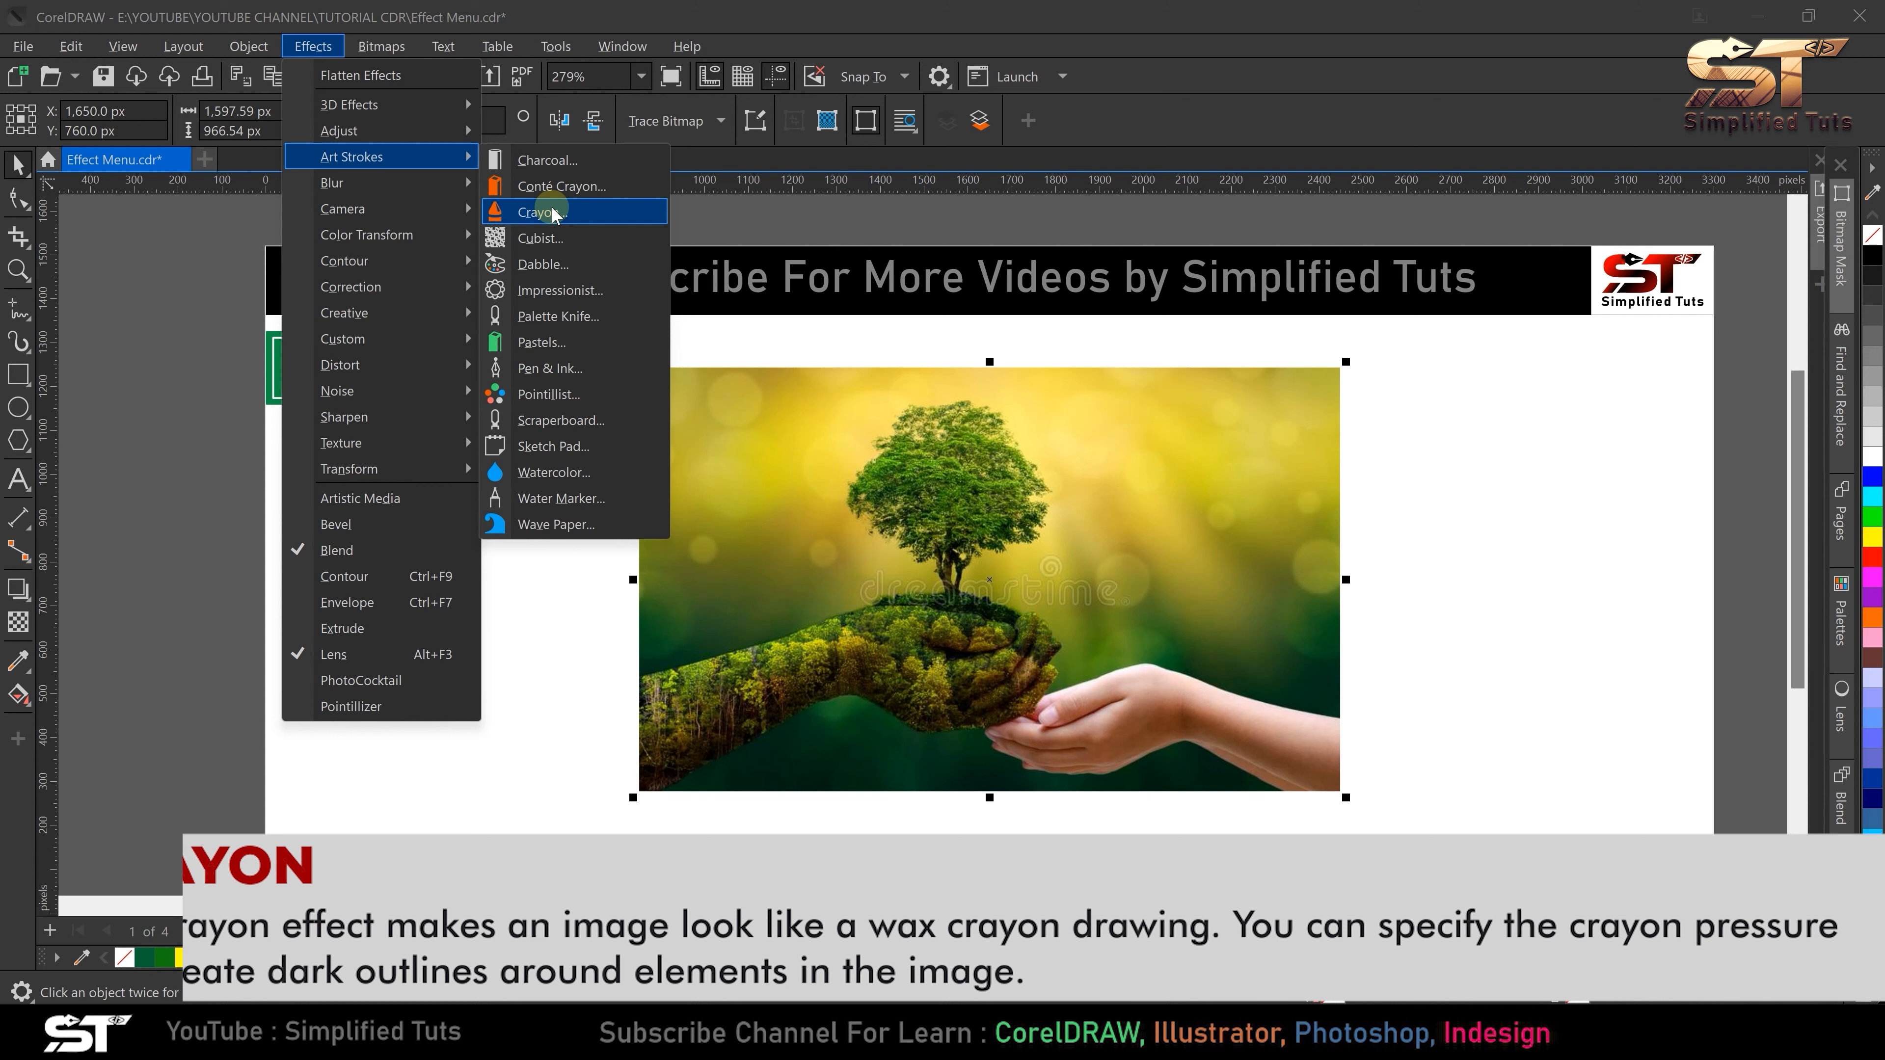
{"action": "left_click", "coordinate": [539, 213]}
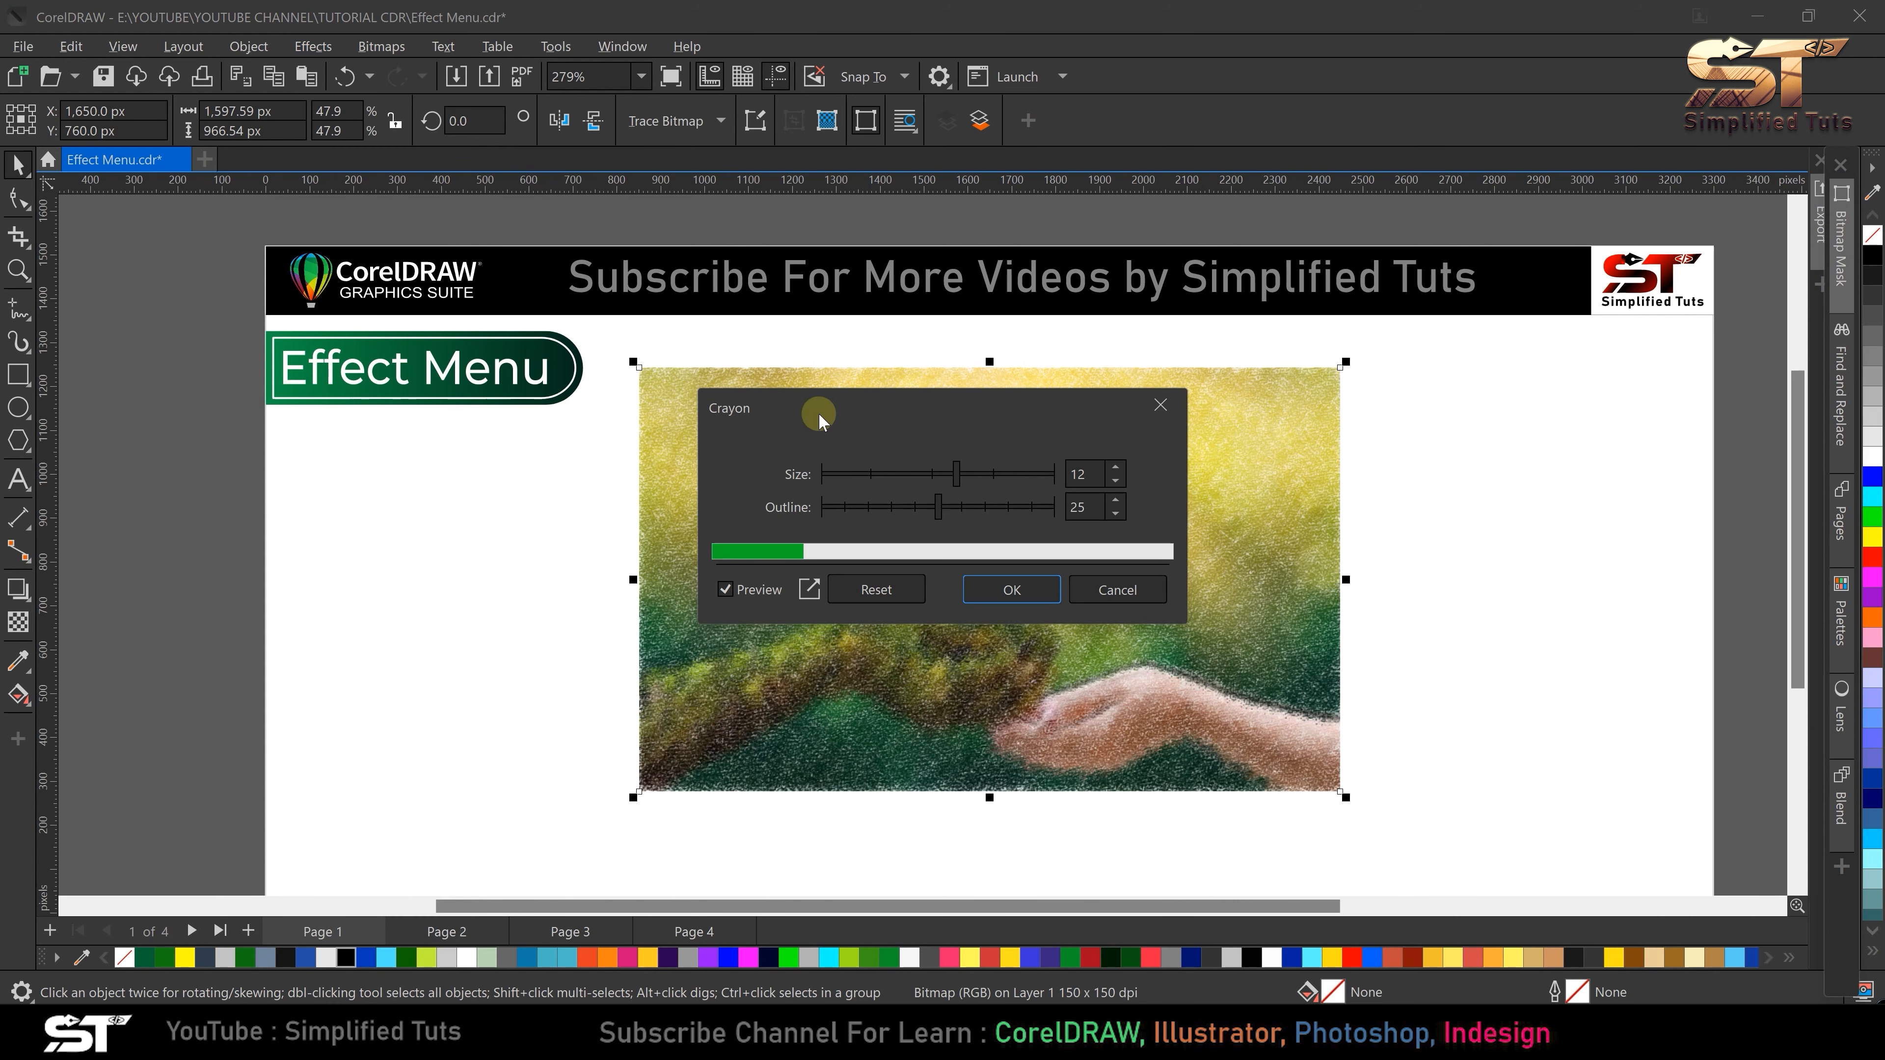
{"action": "left_click_drag", "start_coordinate": [900, 409], "coordinate": [744, 178]}
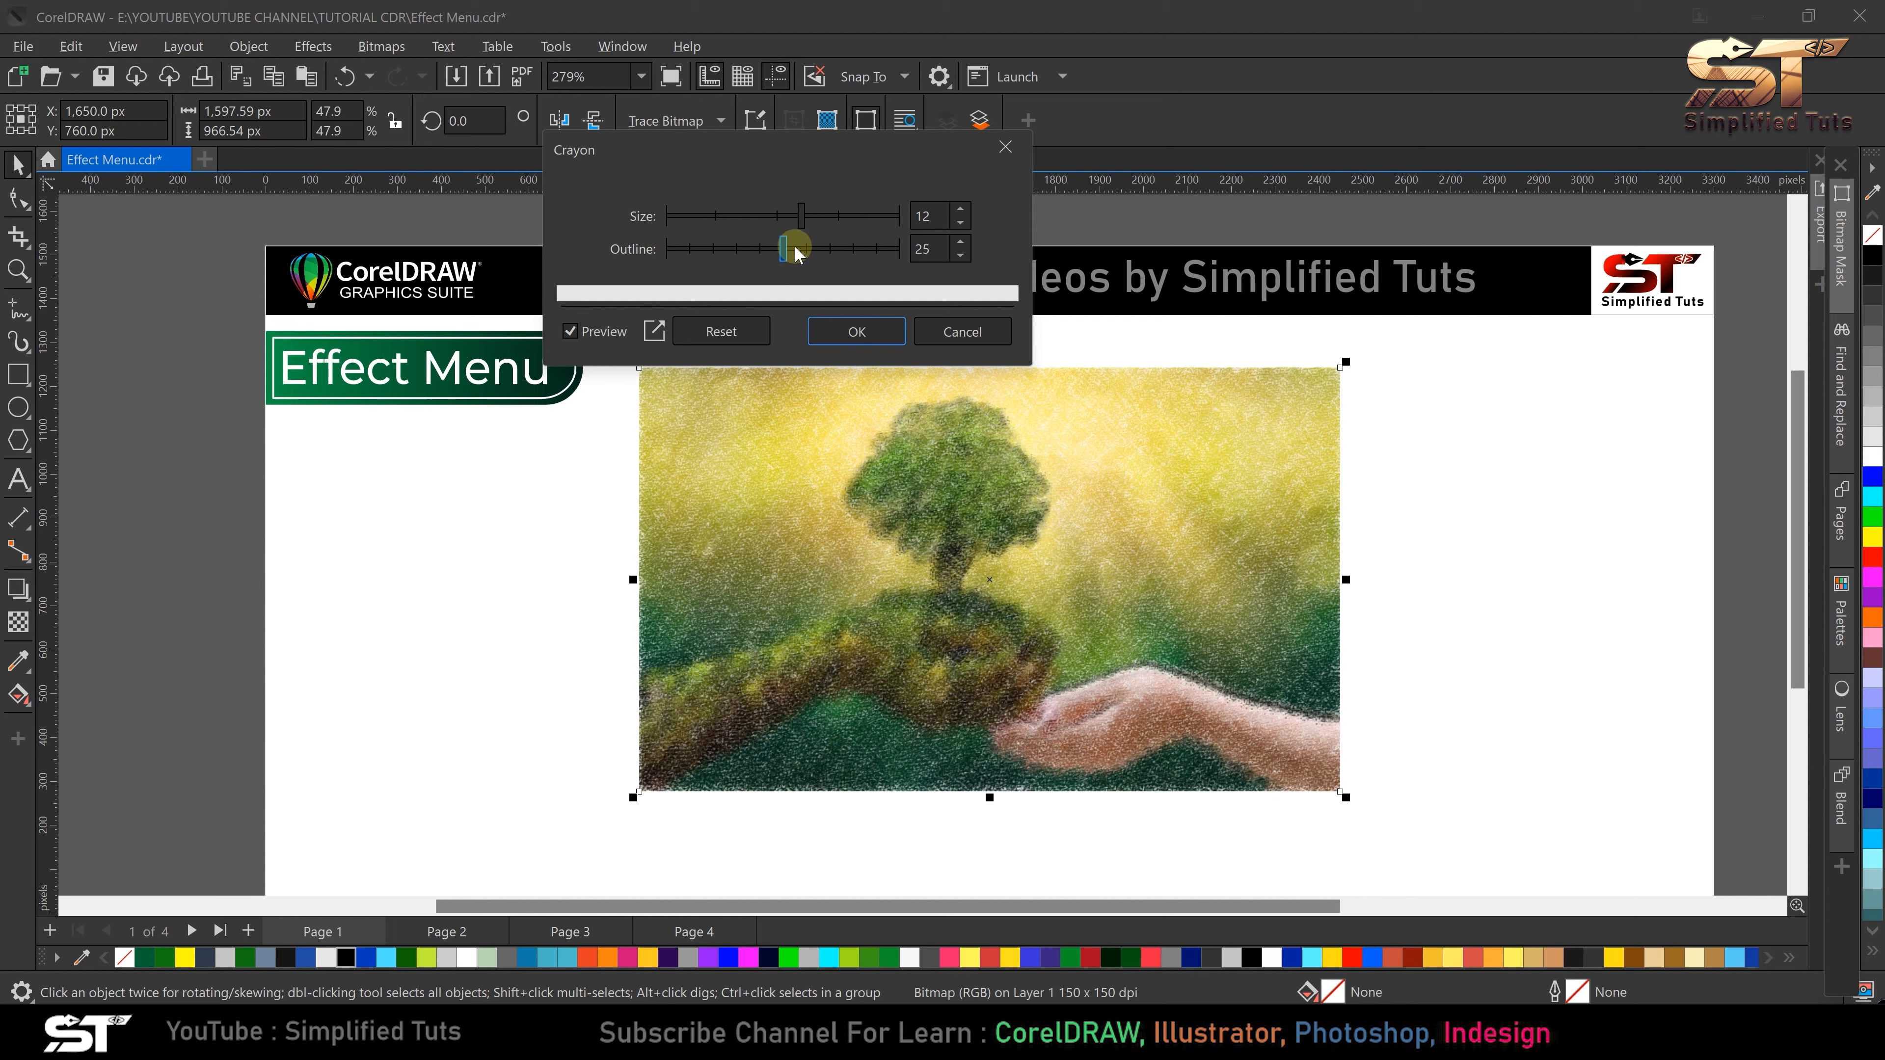
{"action": "left_click", "coordinate": [837, 257]}
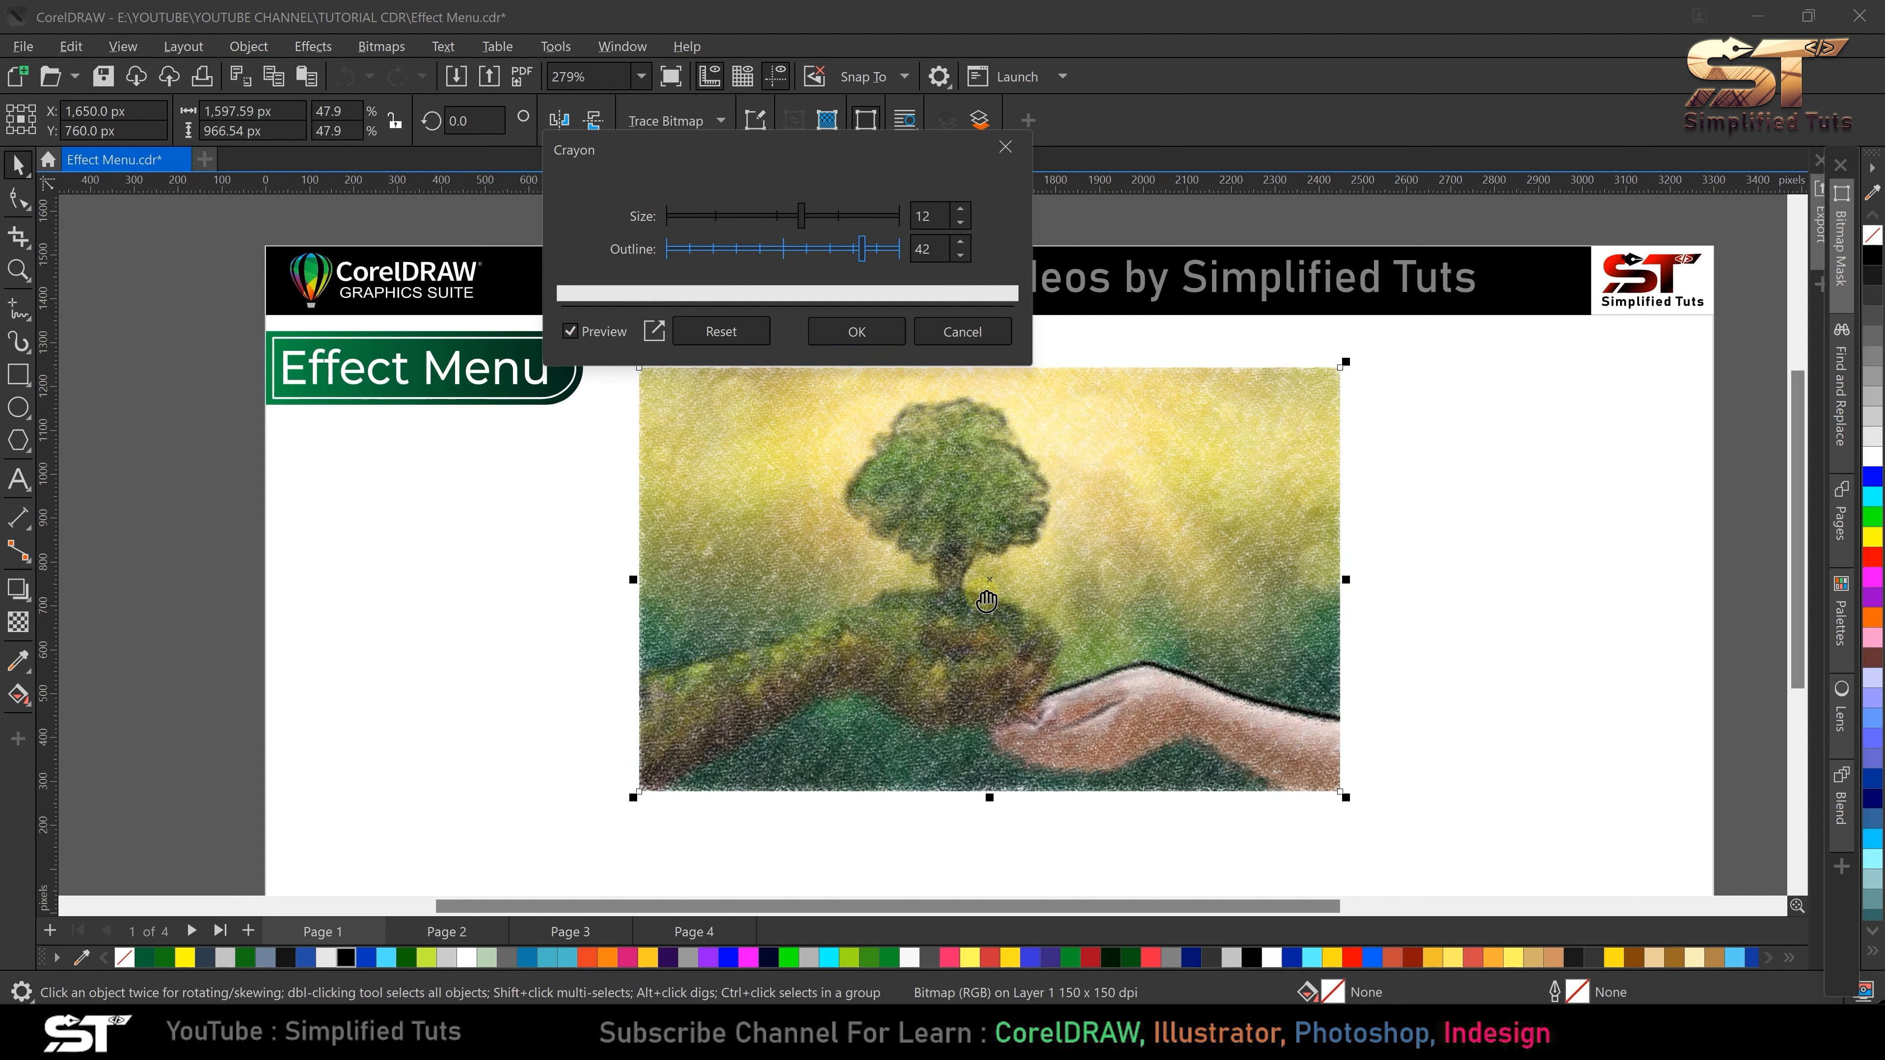
{"action": "left_click_drag", "start_coordinate": [727, 251], "coordinate": [805, 252]}
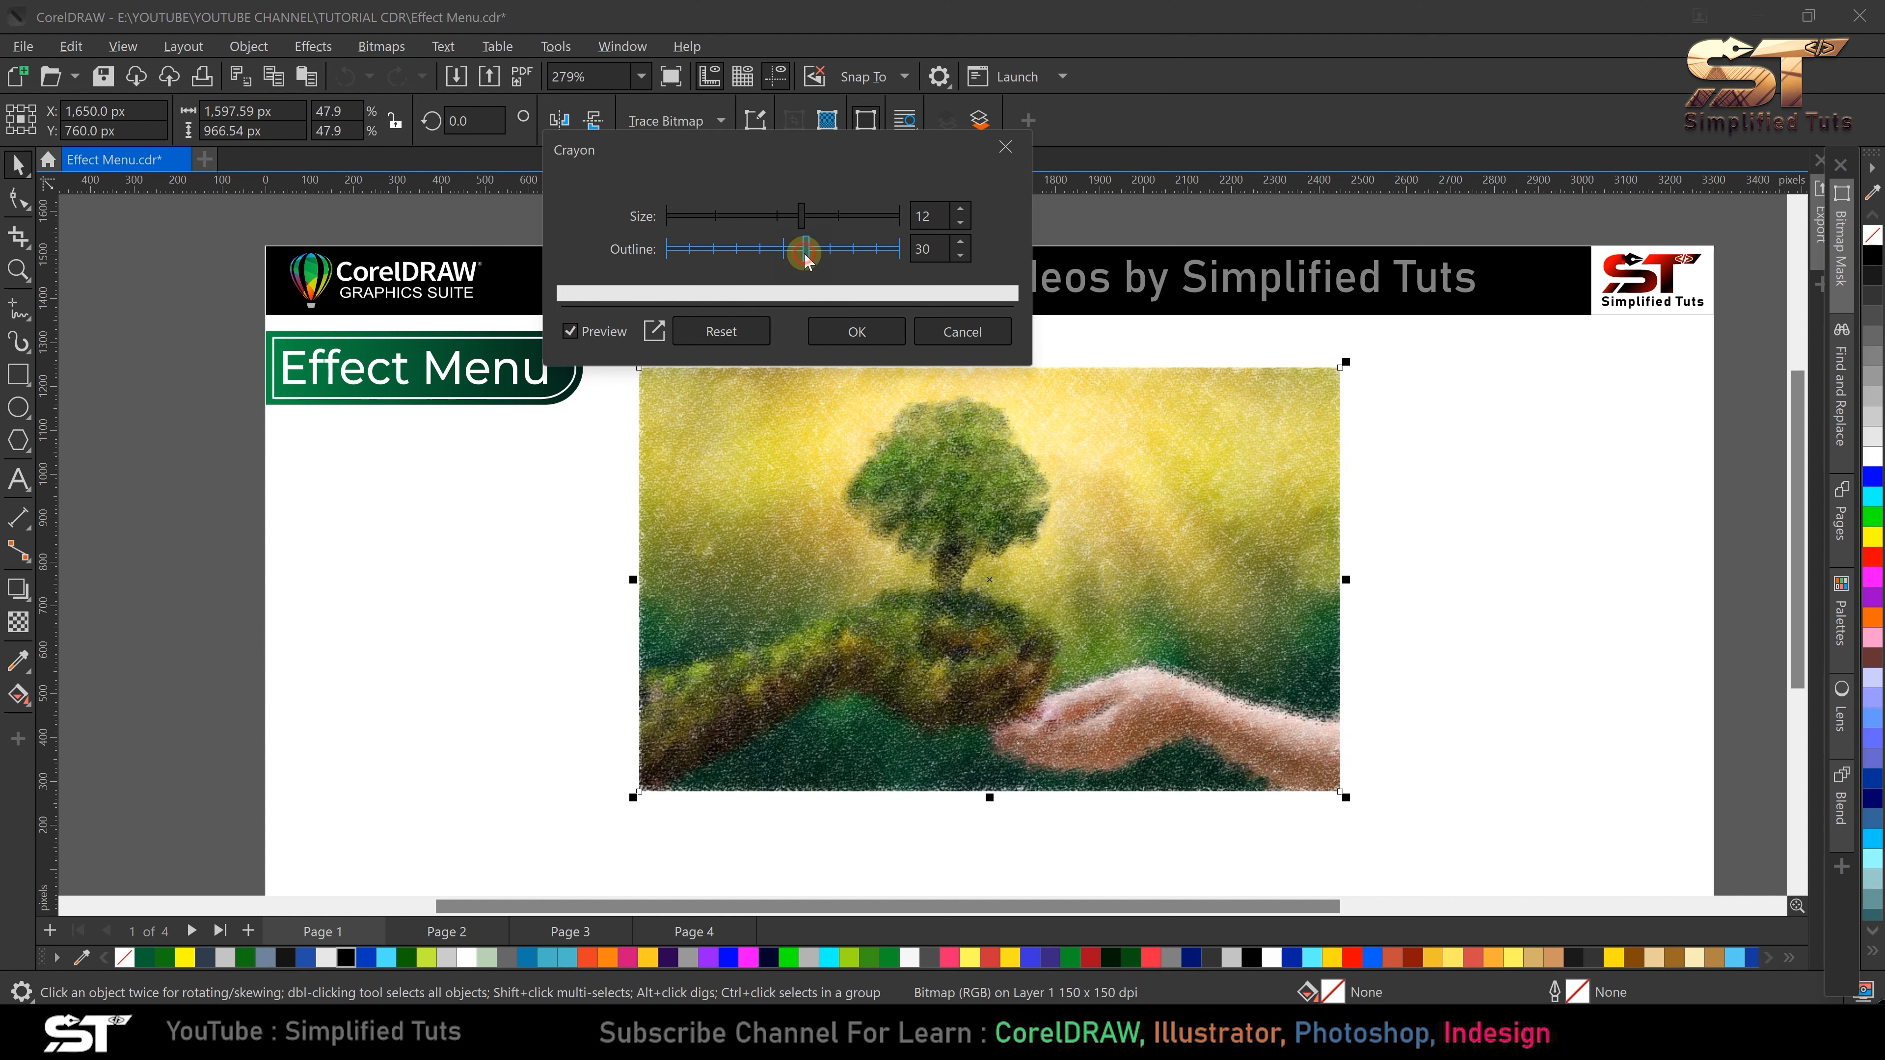
{"action": "left_click_drag", "start_coordinate": [703, 219], "coordinate": [875, 217]}
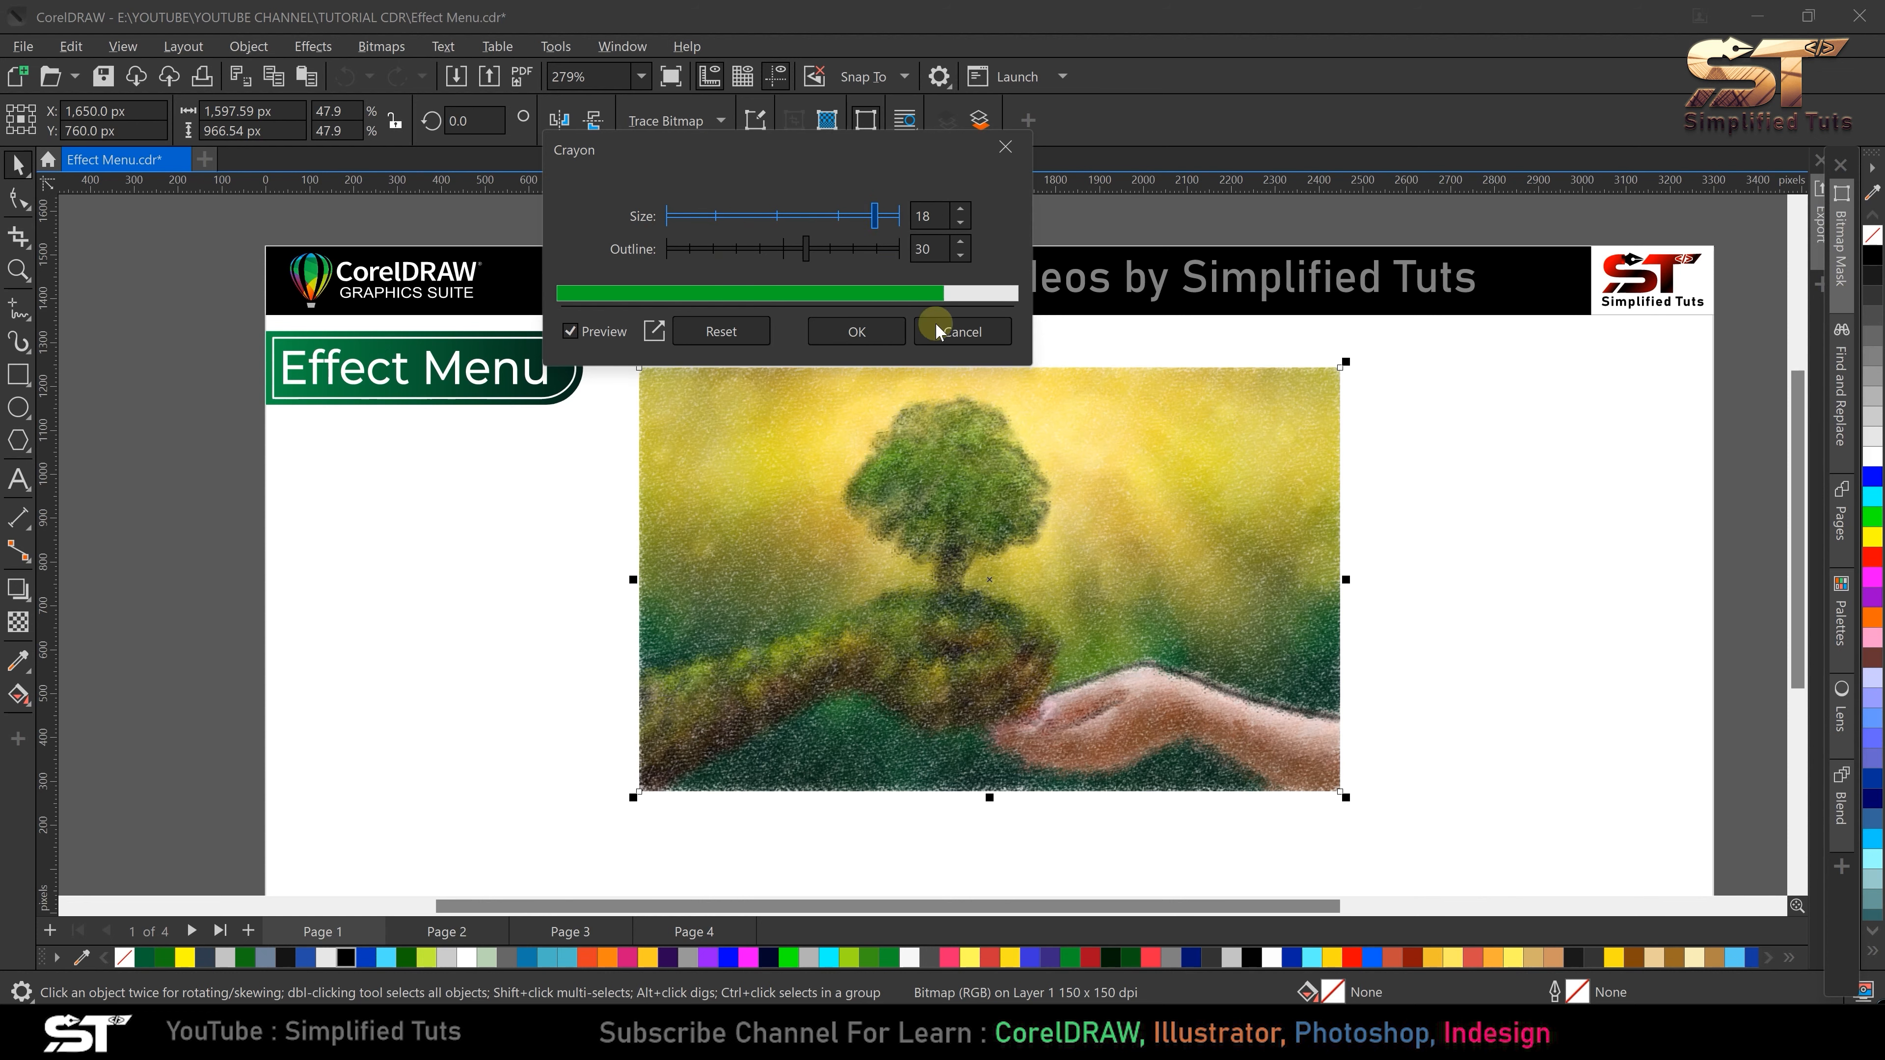
- Compare Crayon Outline values 5 and 39, examine the outlines close up, and cancel the effect
{"action": "left_click", "coordinate": [741, 254]}
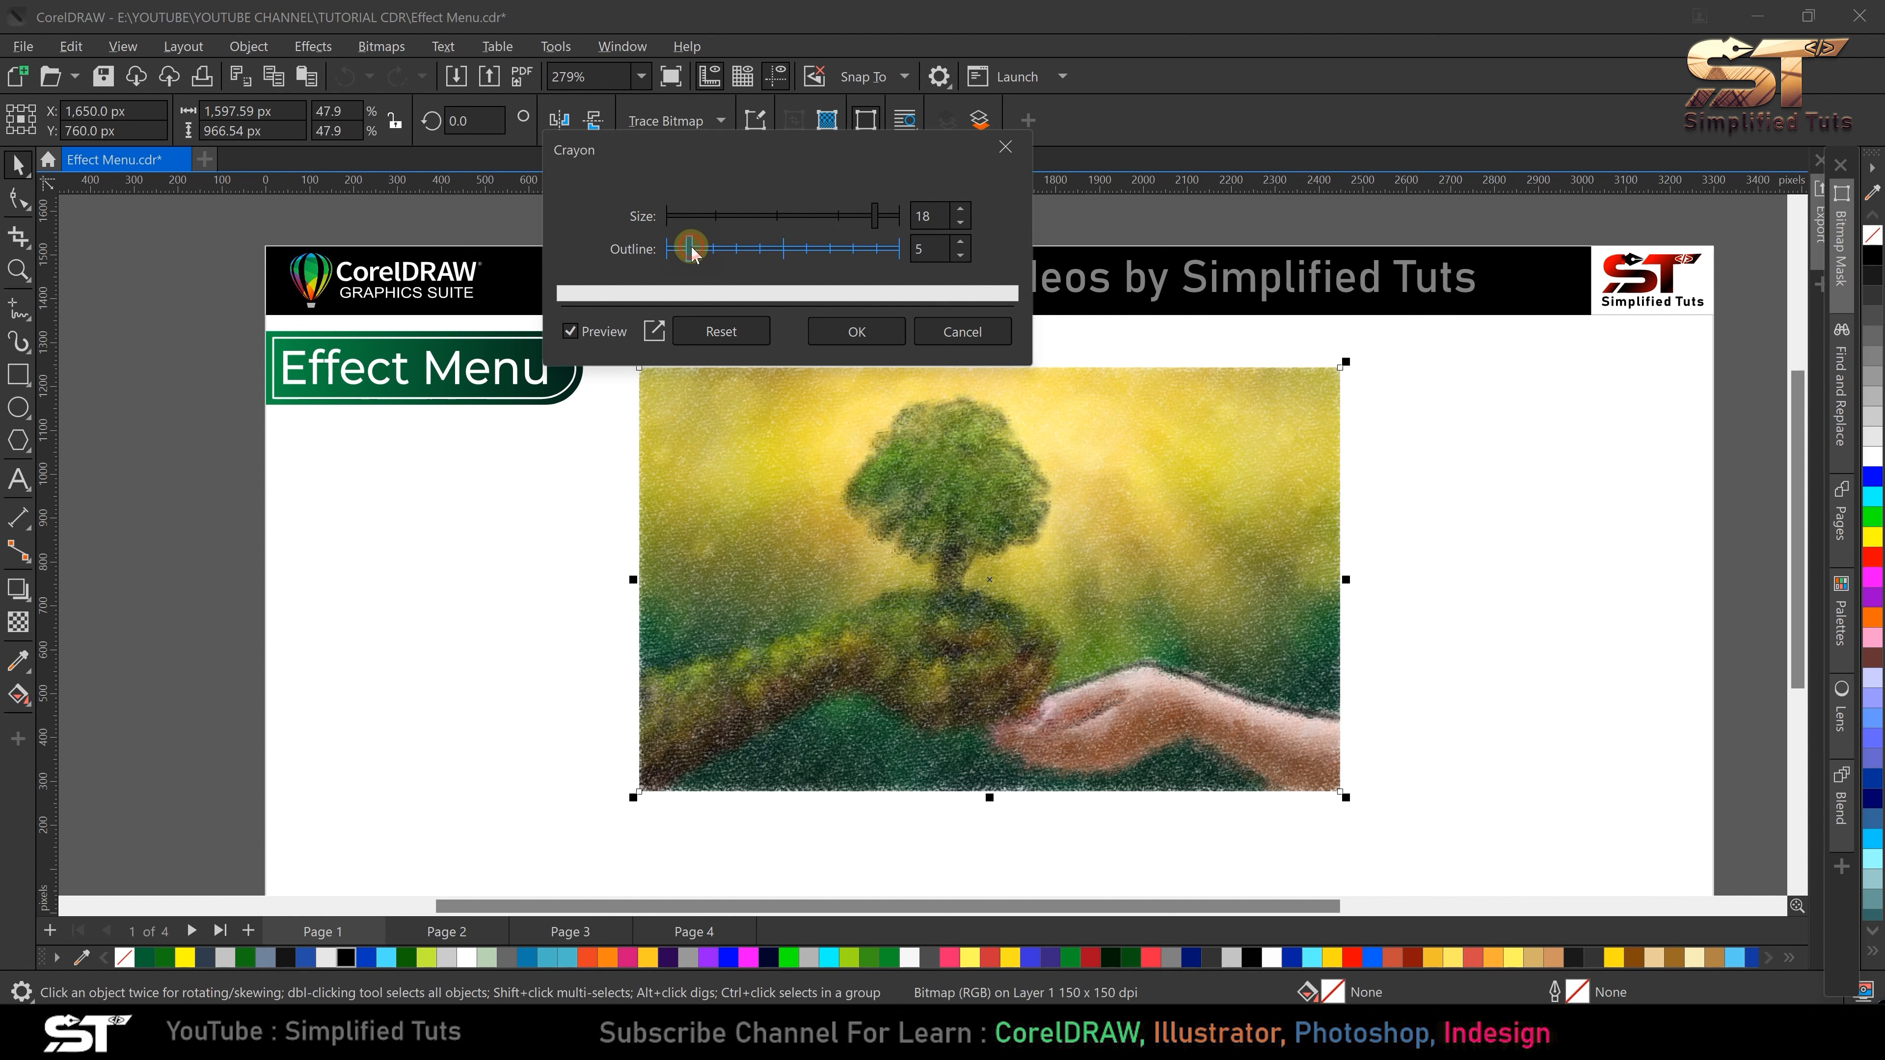
{"action": "left_click", "coordinate": [849, 253]}
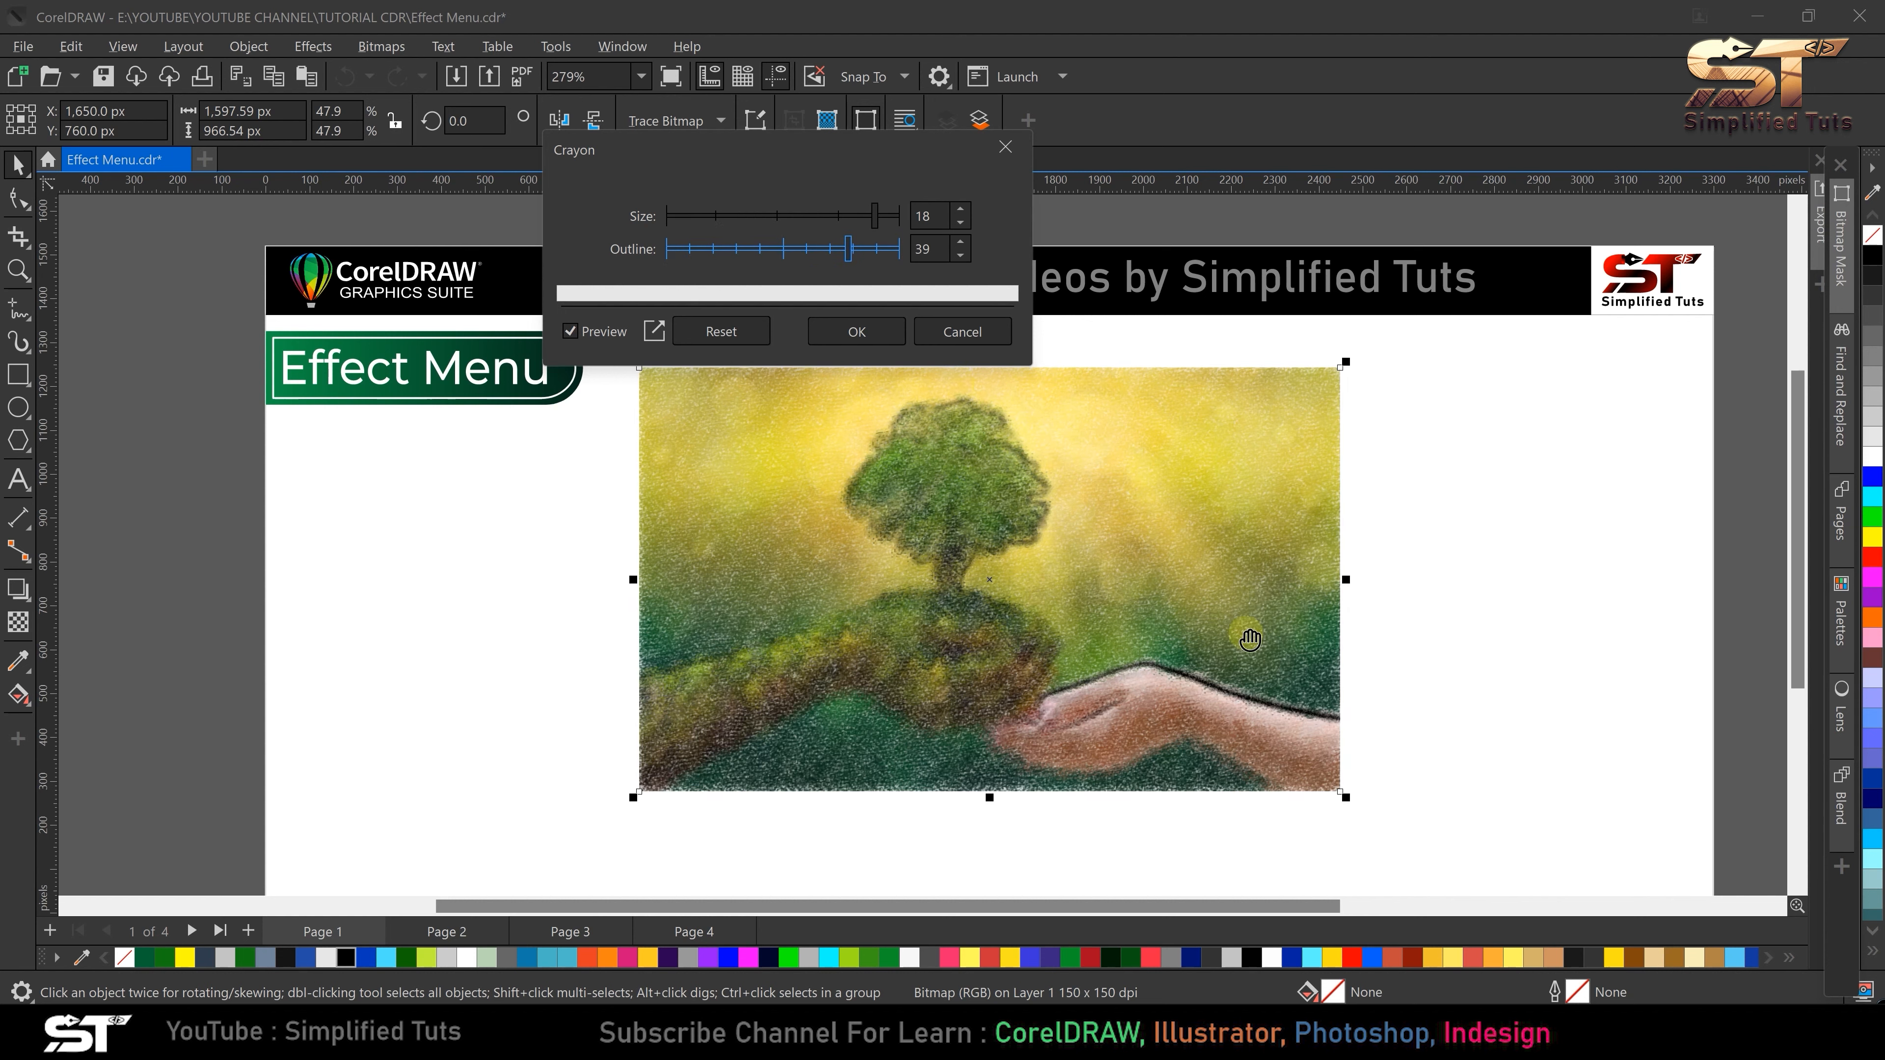
{"action": "scroll", "coordinate": [987, 565], "scroll_direction": "up", "scroll_amount": 2}
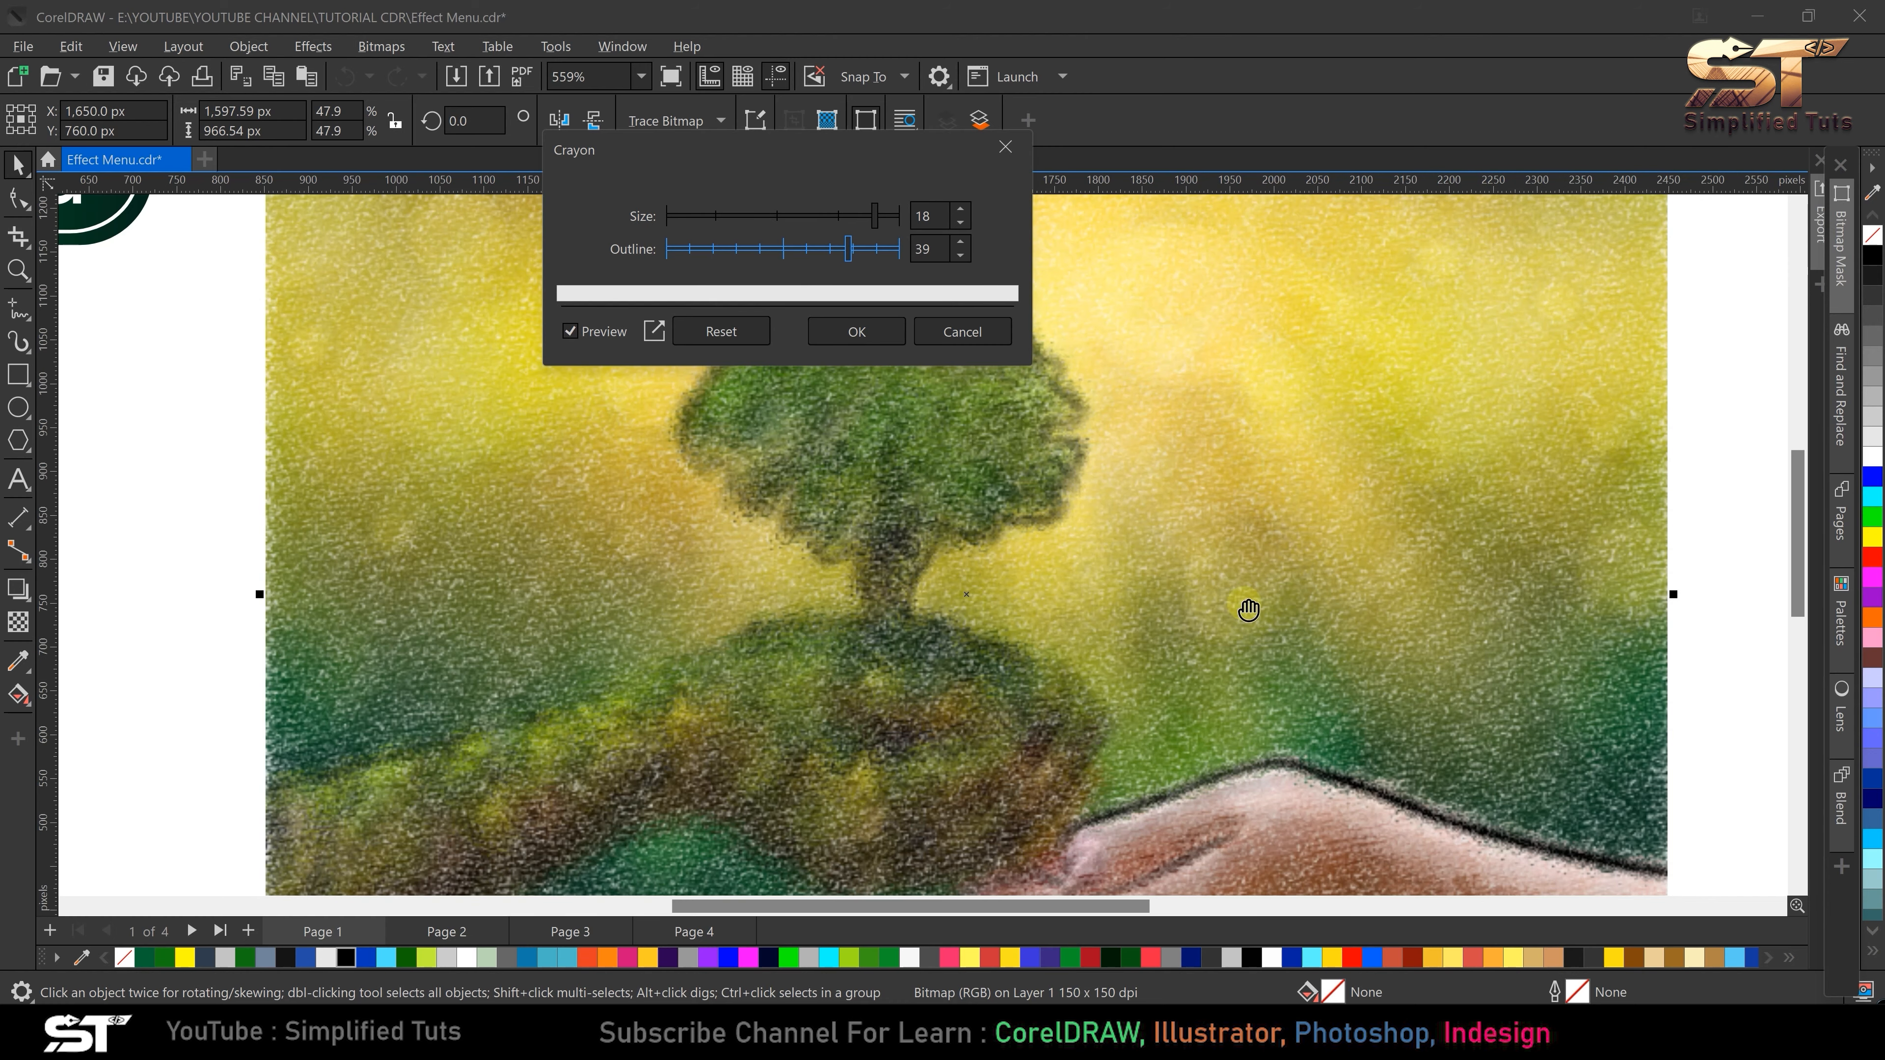
{"action": "scroll", "coordinate": [924, 545], "scroll_direction": "down", "scroll_amount": 2}
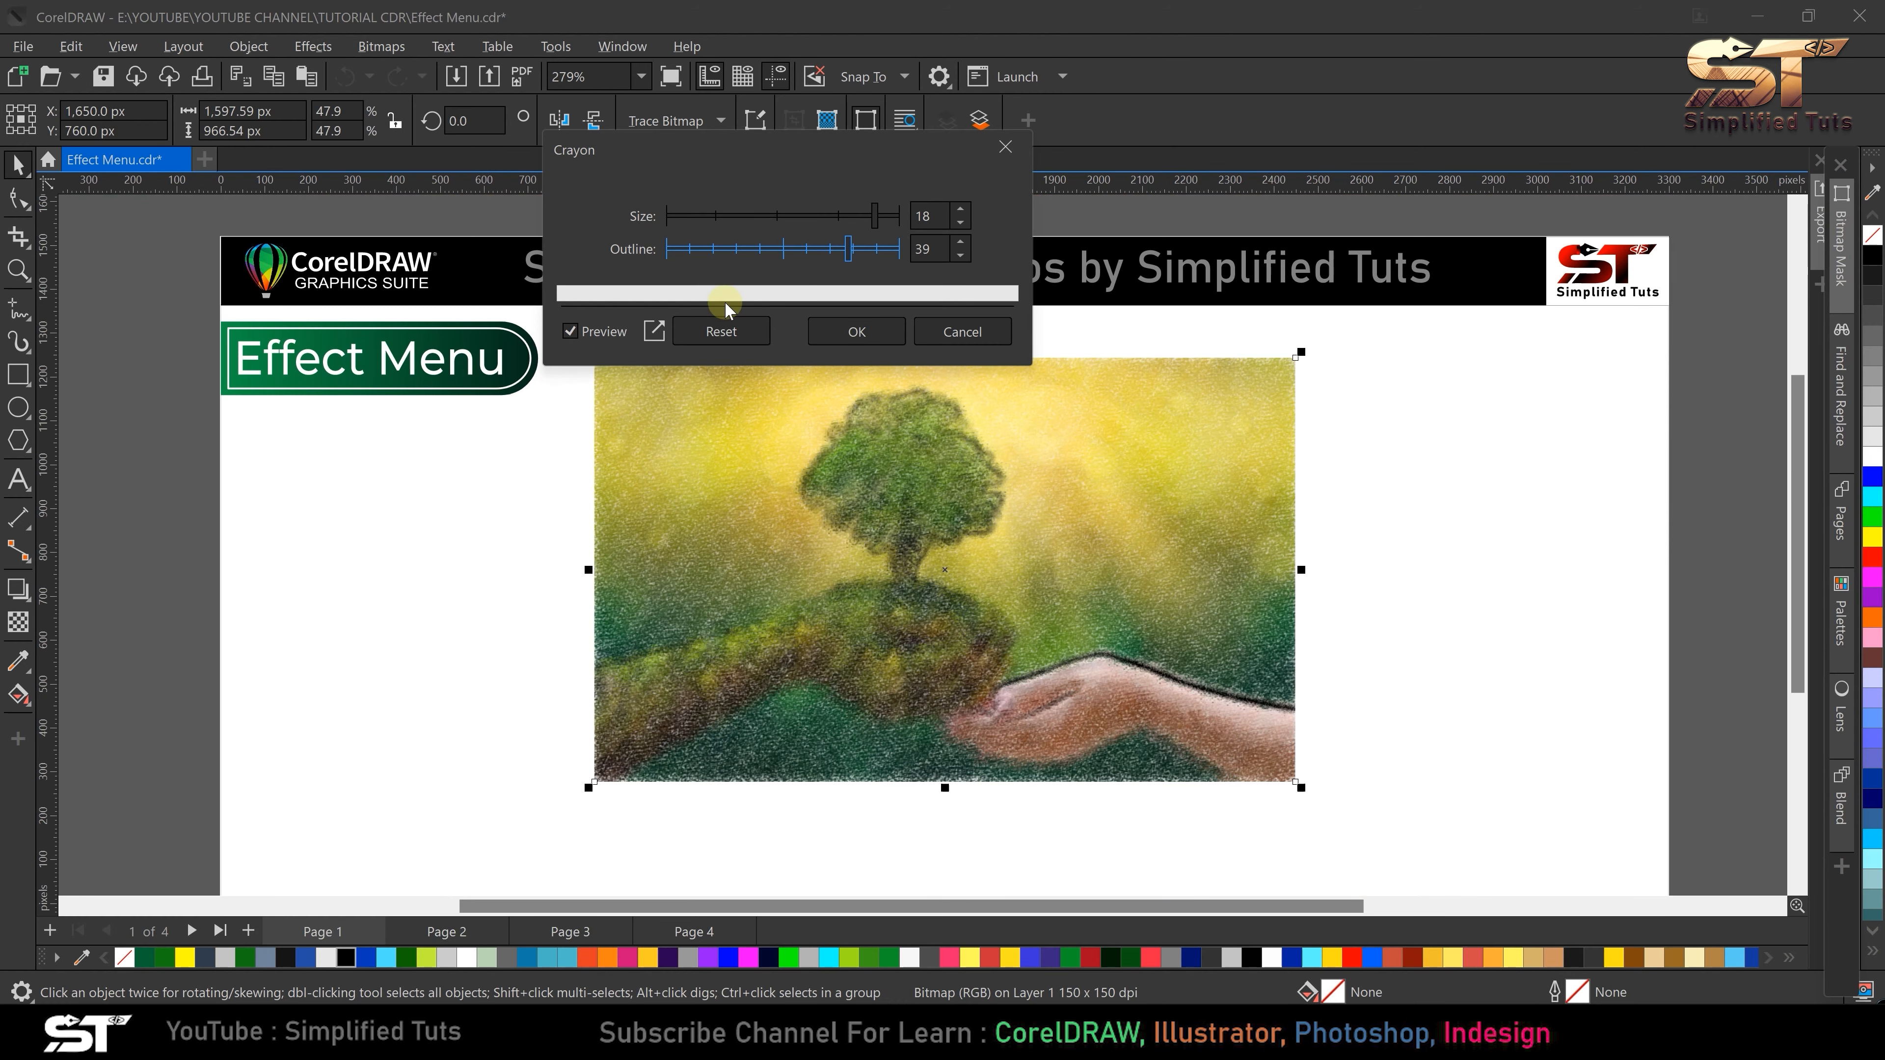
{"action": "left_click", "coordinate": [963, 334]}
- Start the Cubist art stroke on the photo and set its Size to 8
{"action": "left_click", "coordinate": [312, 46]}
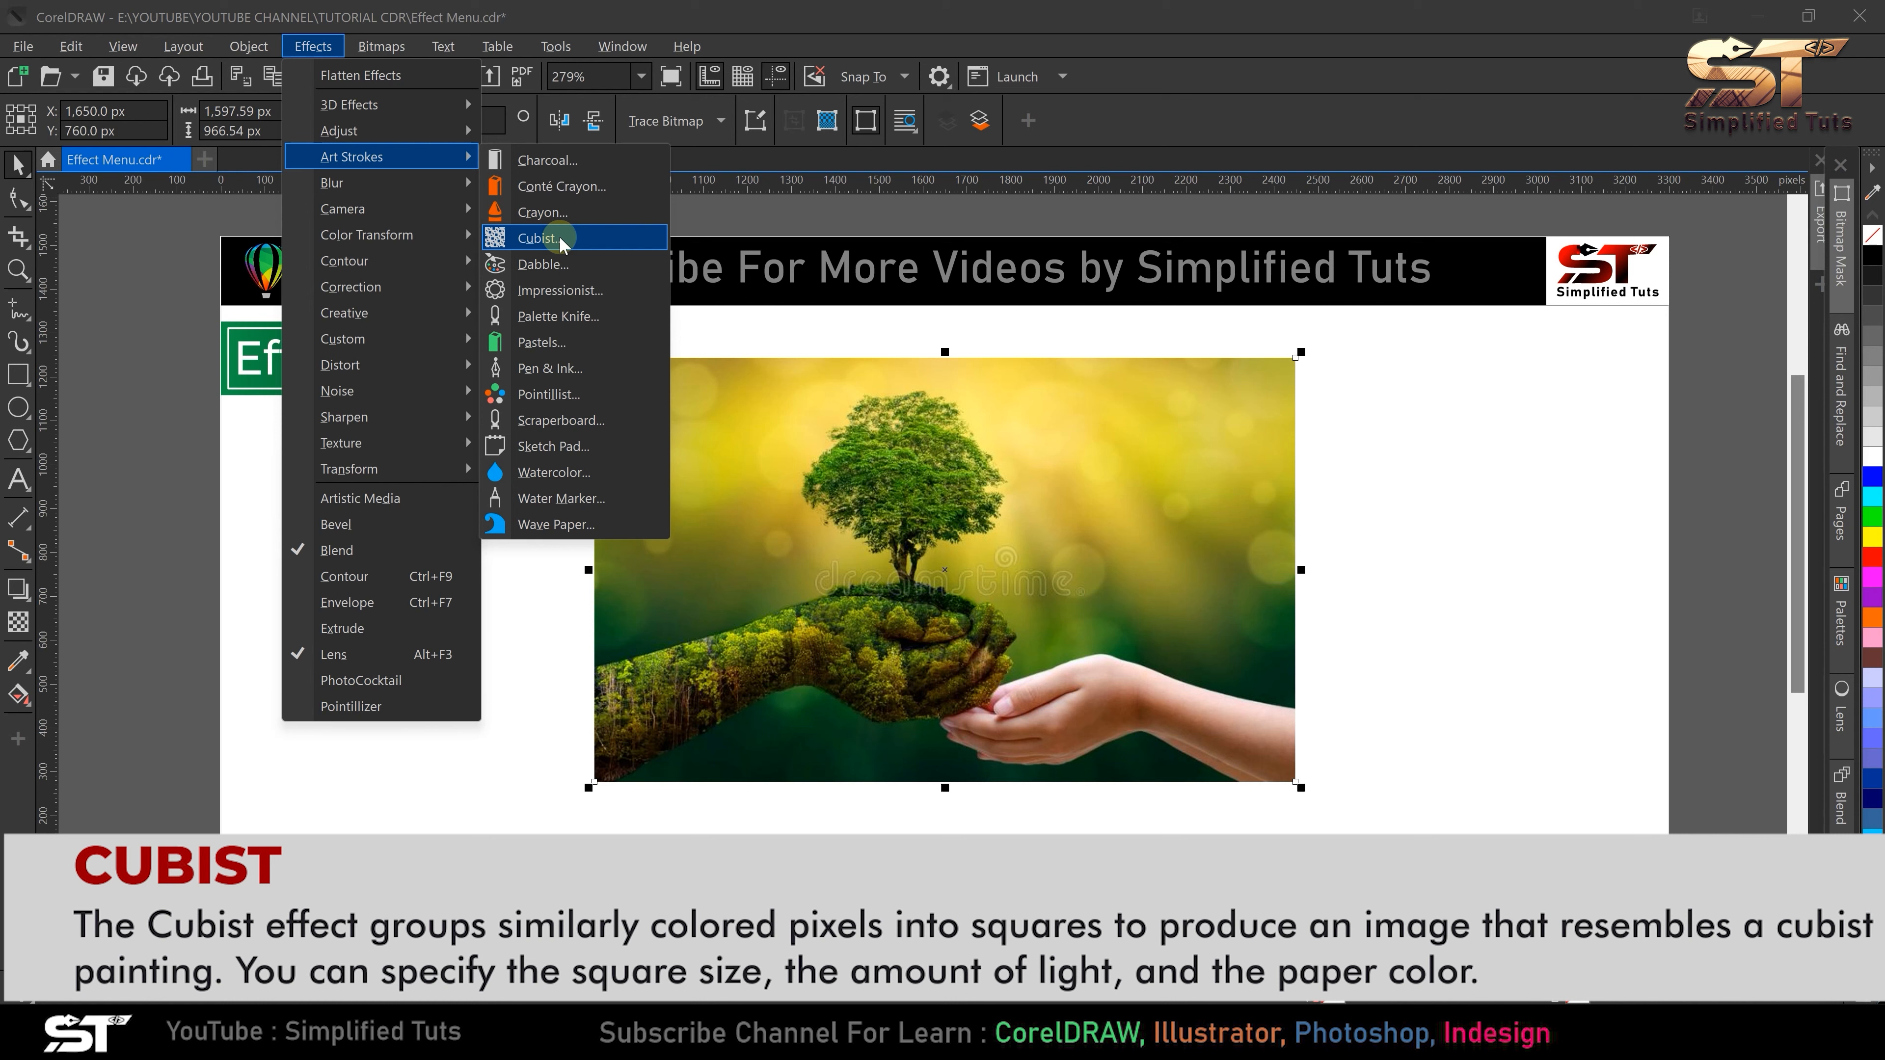
{"action": "left_click", "coordinate": [558, 238]}
{"action": "left_click_drag", "start_coordinate": [958, 390], "coordinate": [802, 225]}
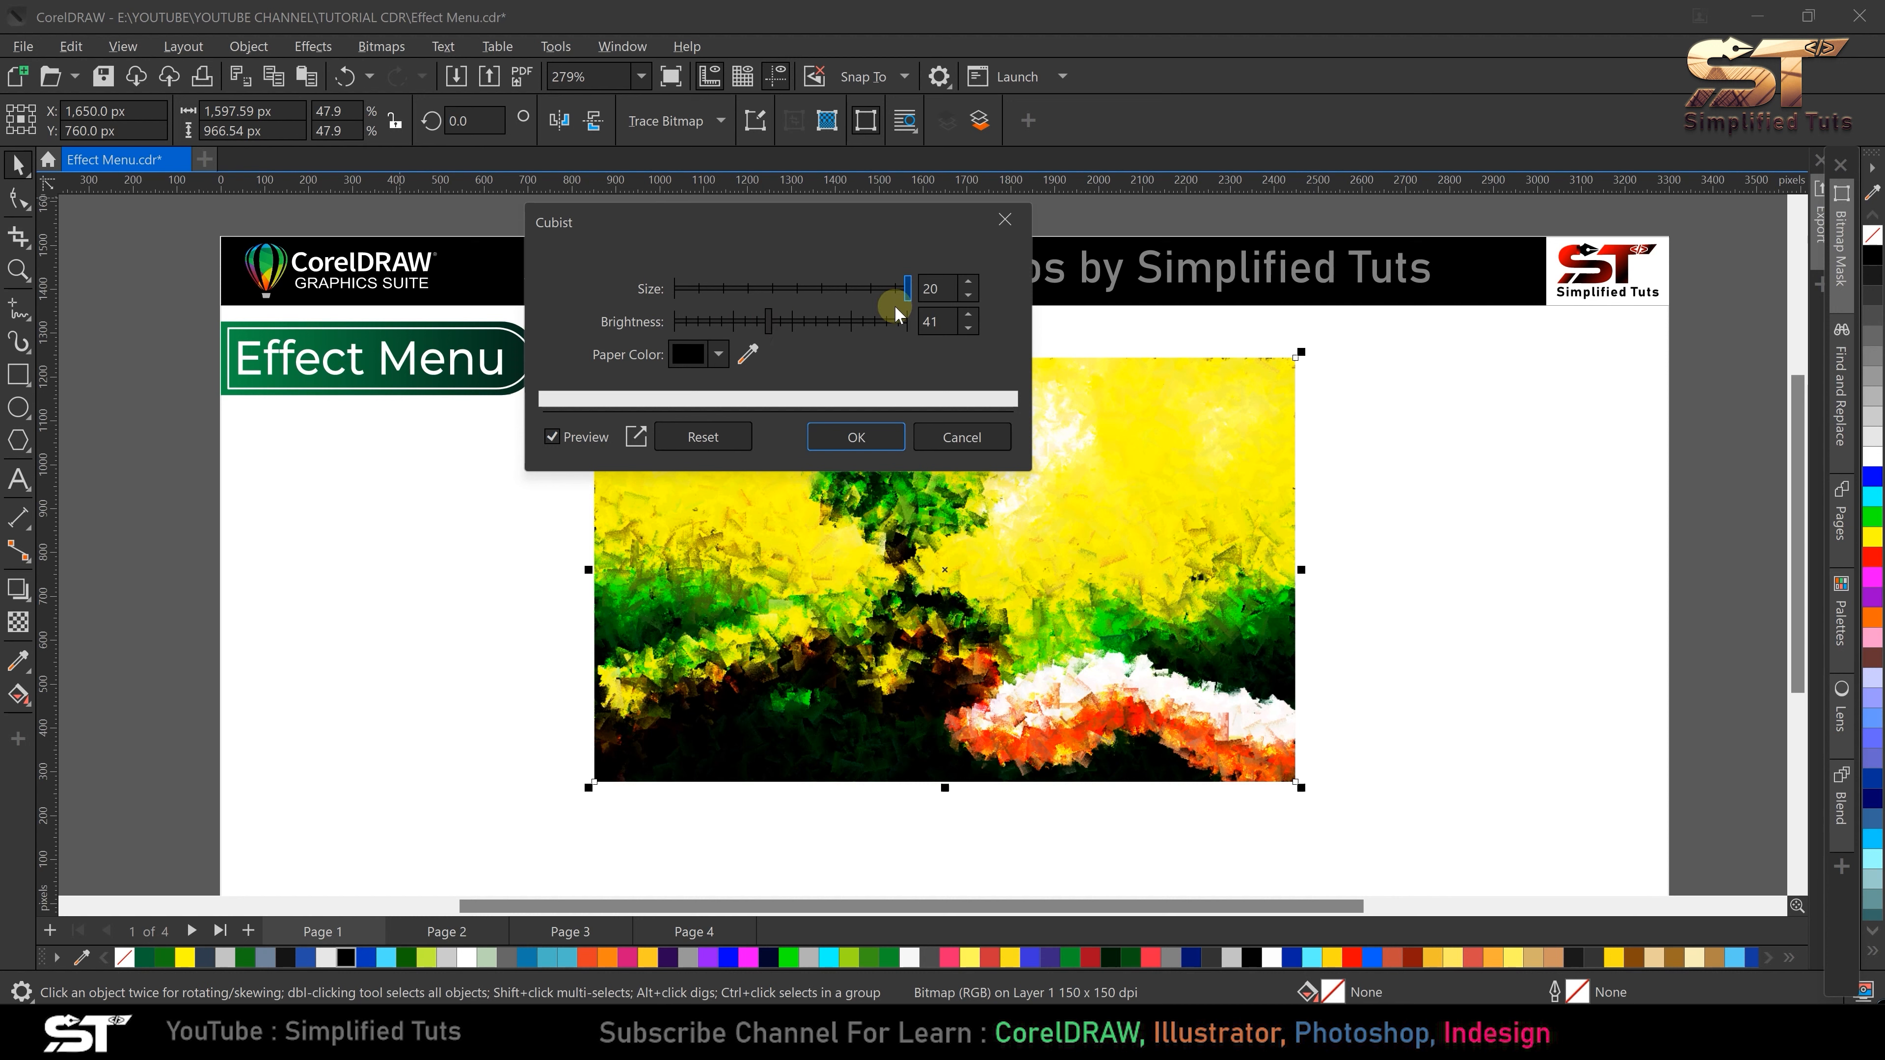
{"action": "left_click", "coordinate": [806, 289]}
{"action": "left_click", "coordinate": [761, 288]}
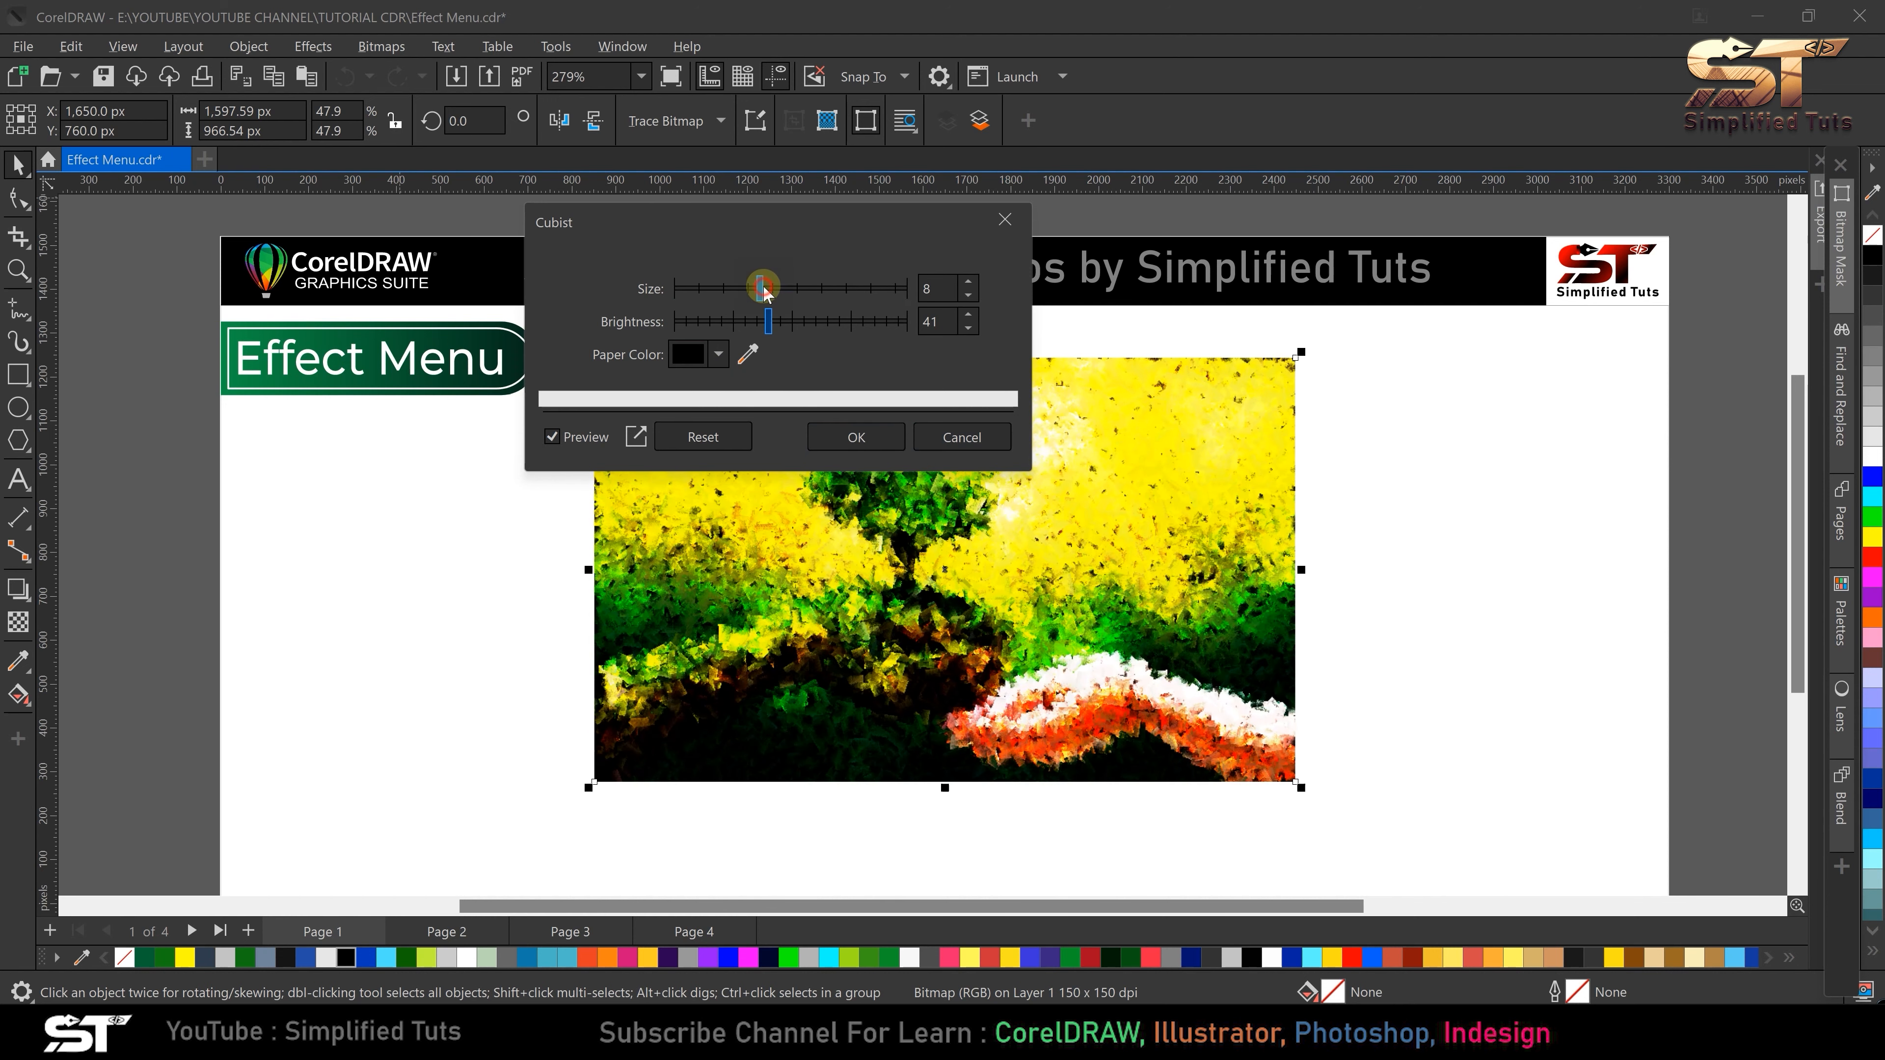
- Compare Cubist Size values 2 and 19, try Brightness 82, and set Brightness to 36
{"action": "left_click", "coordinate": [694, 290]}
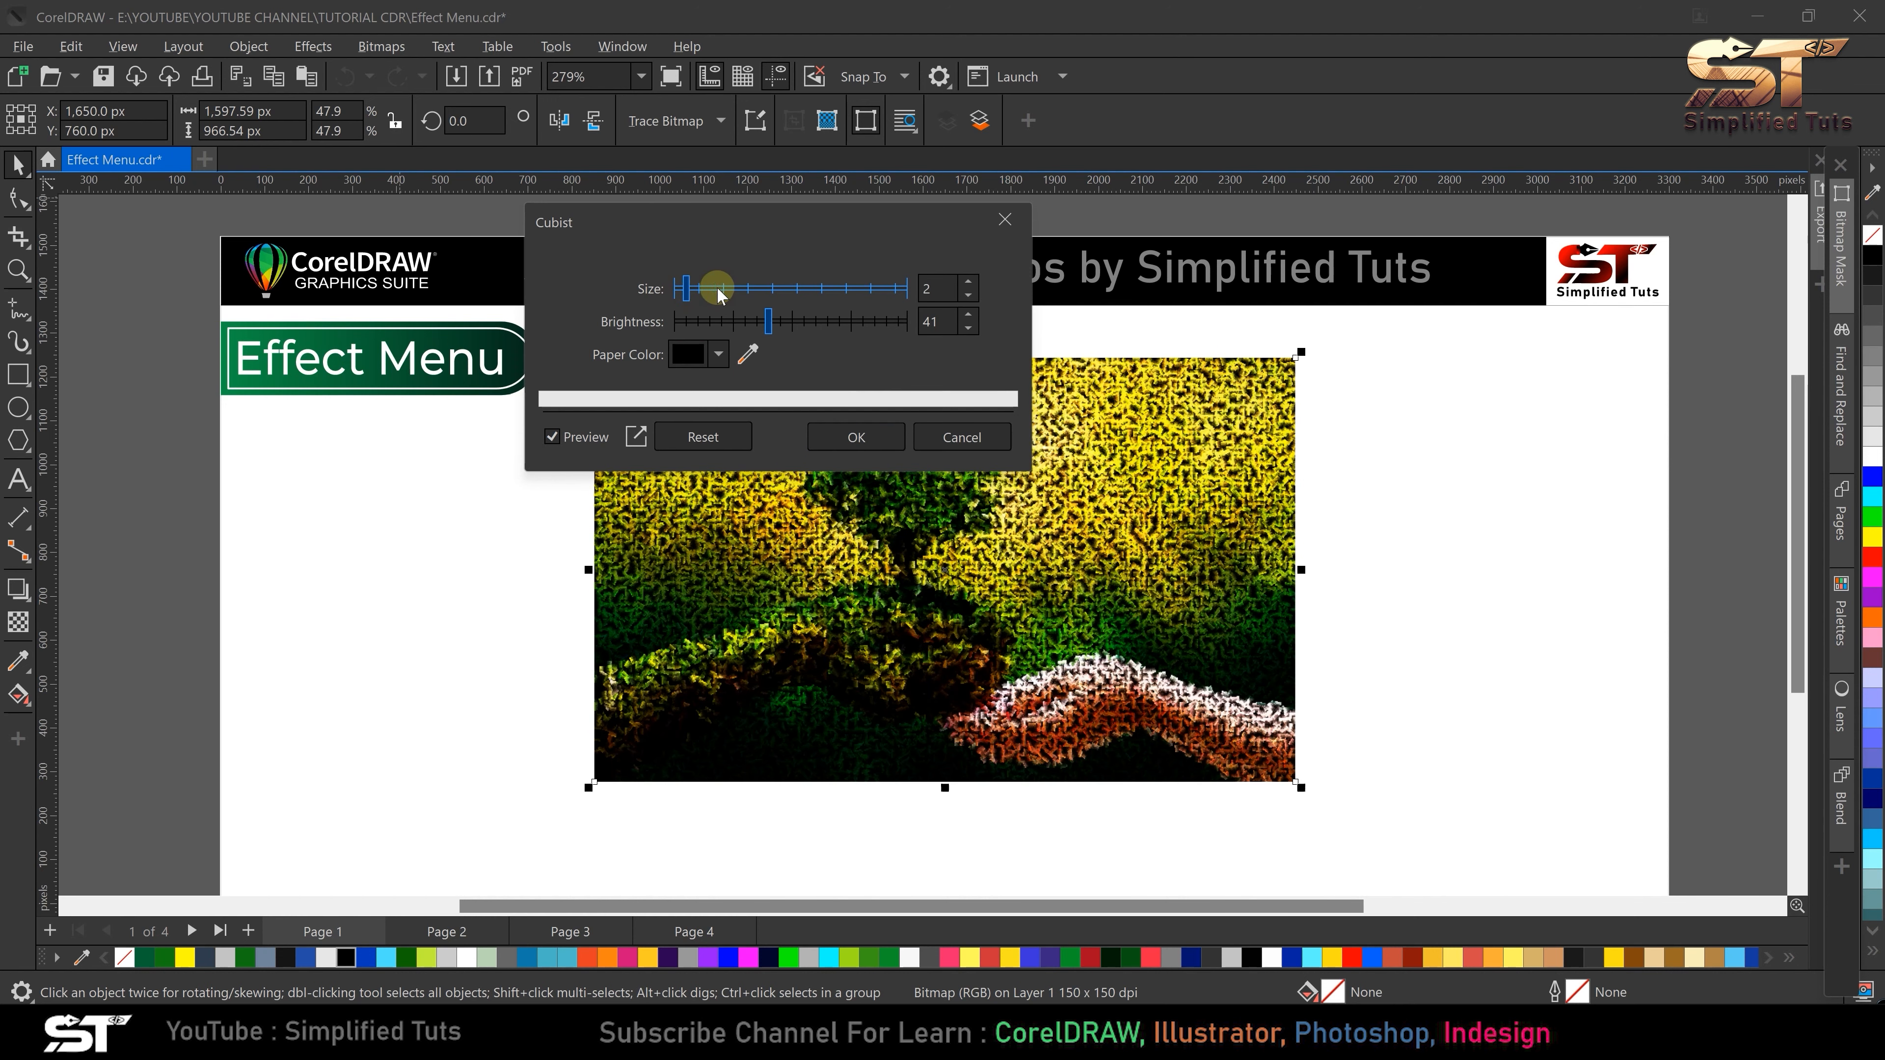
{"action": "left_click_drag", "start_coordinate": [745, 289], "coordinate": [898, 293]}
{"action": "left_click_drag", "start_coordinate": [768, 322], "coordinate": [864, 322]}
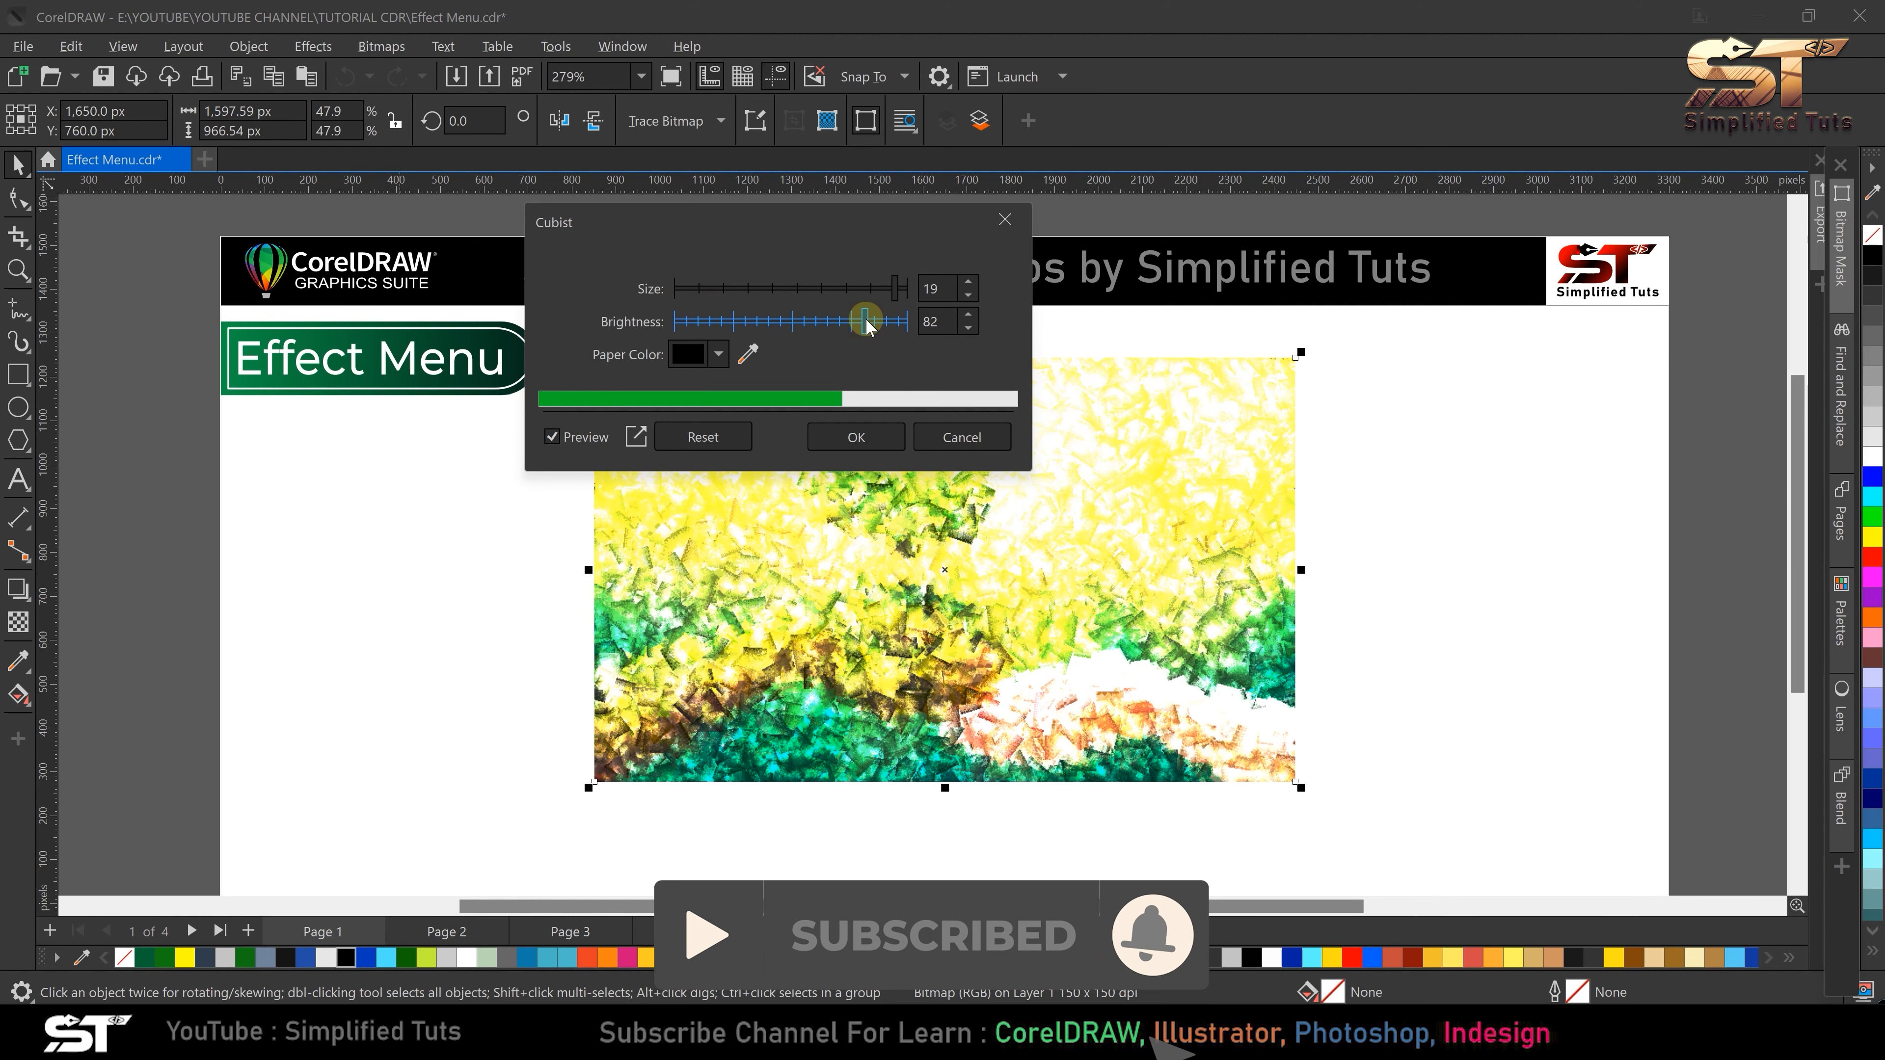
{"action": "left_click", "coordinate": [709, 322]}
{"action": "left_click_drag", "start_coordinate": [709, 322], "coordinate": [755, 323]}
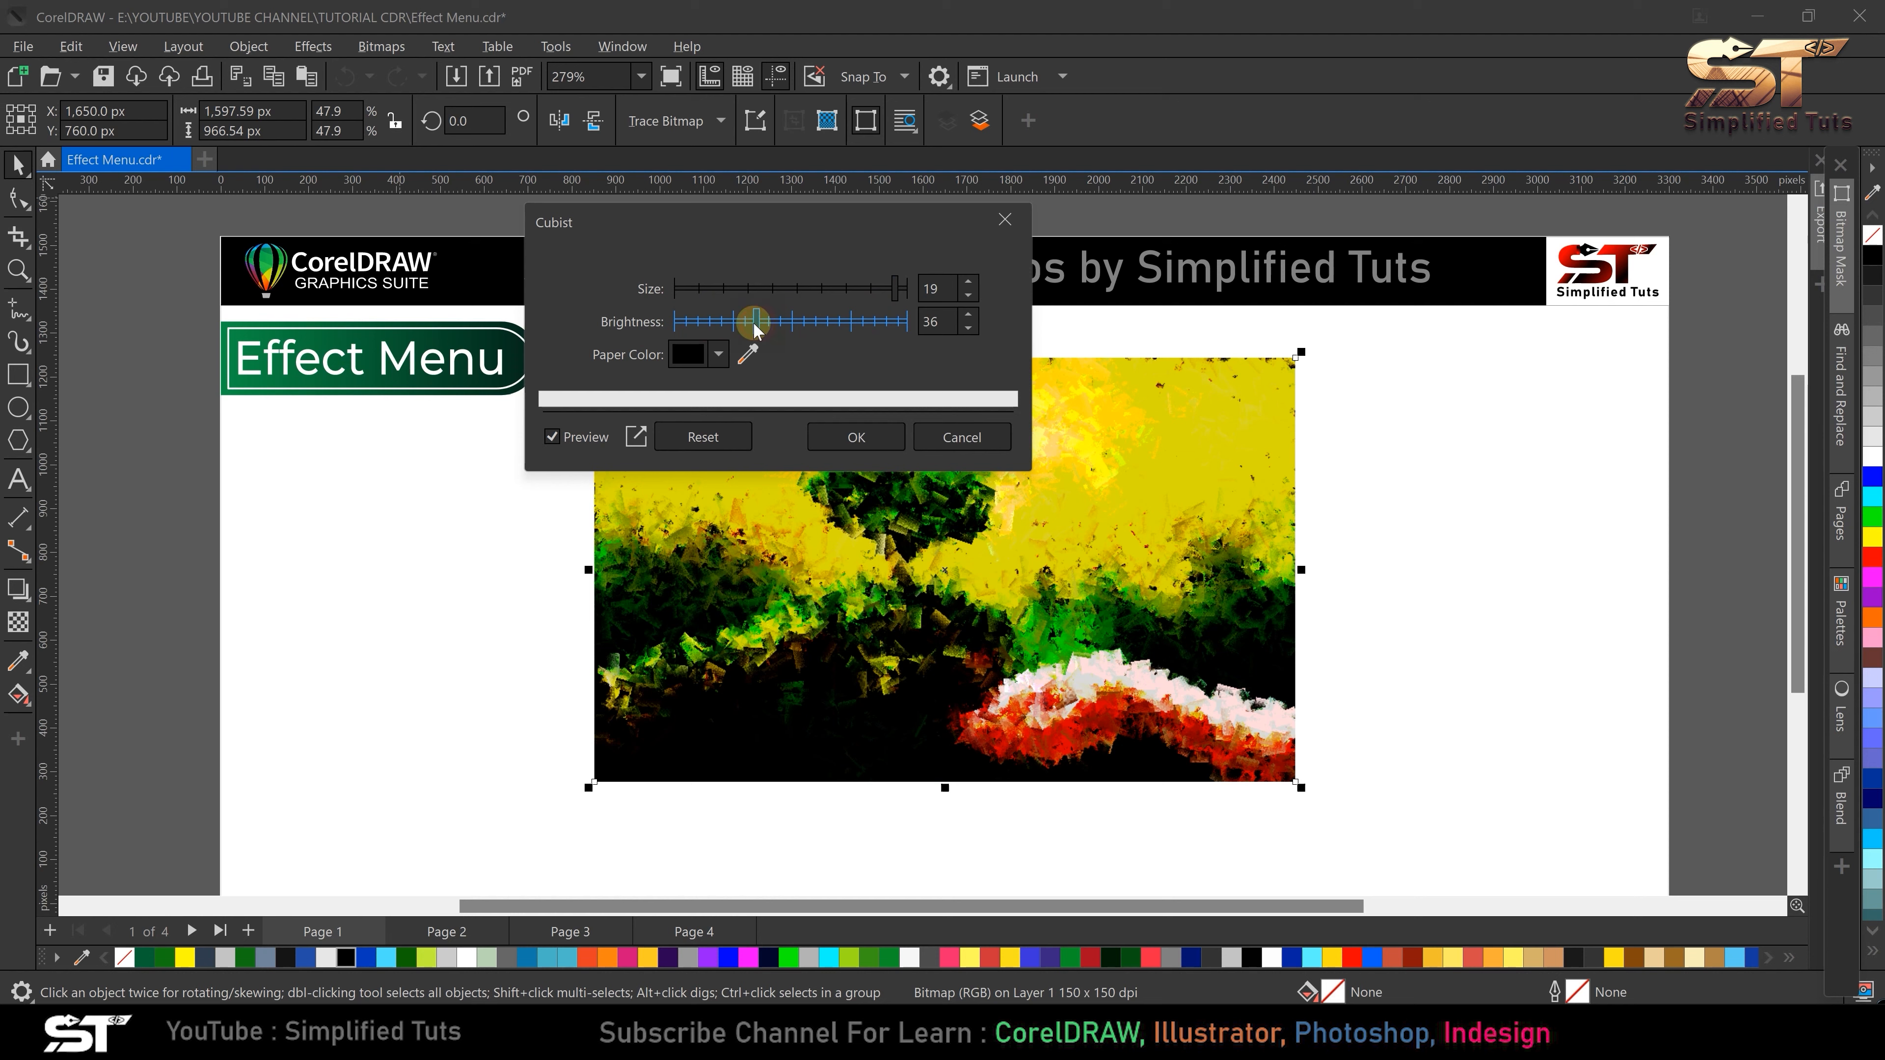
- Change the Cubist paper color to dark red, preview it on the photo, and cancel the effect
{"action": "left_click", "coordinate": [719, 355]}
{"action": "mouse_move", "coordinate": [761, 497]}
{"action": "left_mouse_down"}
{"action": "mouse_move", "coordinate": [859, 469]}
{"action": "mouse_move", "coordinate": [815, 514]}
{"action": "mouse_move", "coordinate": [888, 608]}
{"action": "mouse_move", "coordinate": [852, 531]}
{"action": "left_mouse_up"}
{"action": "left_click", "coordinate": [851, 357]}
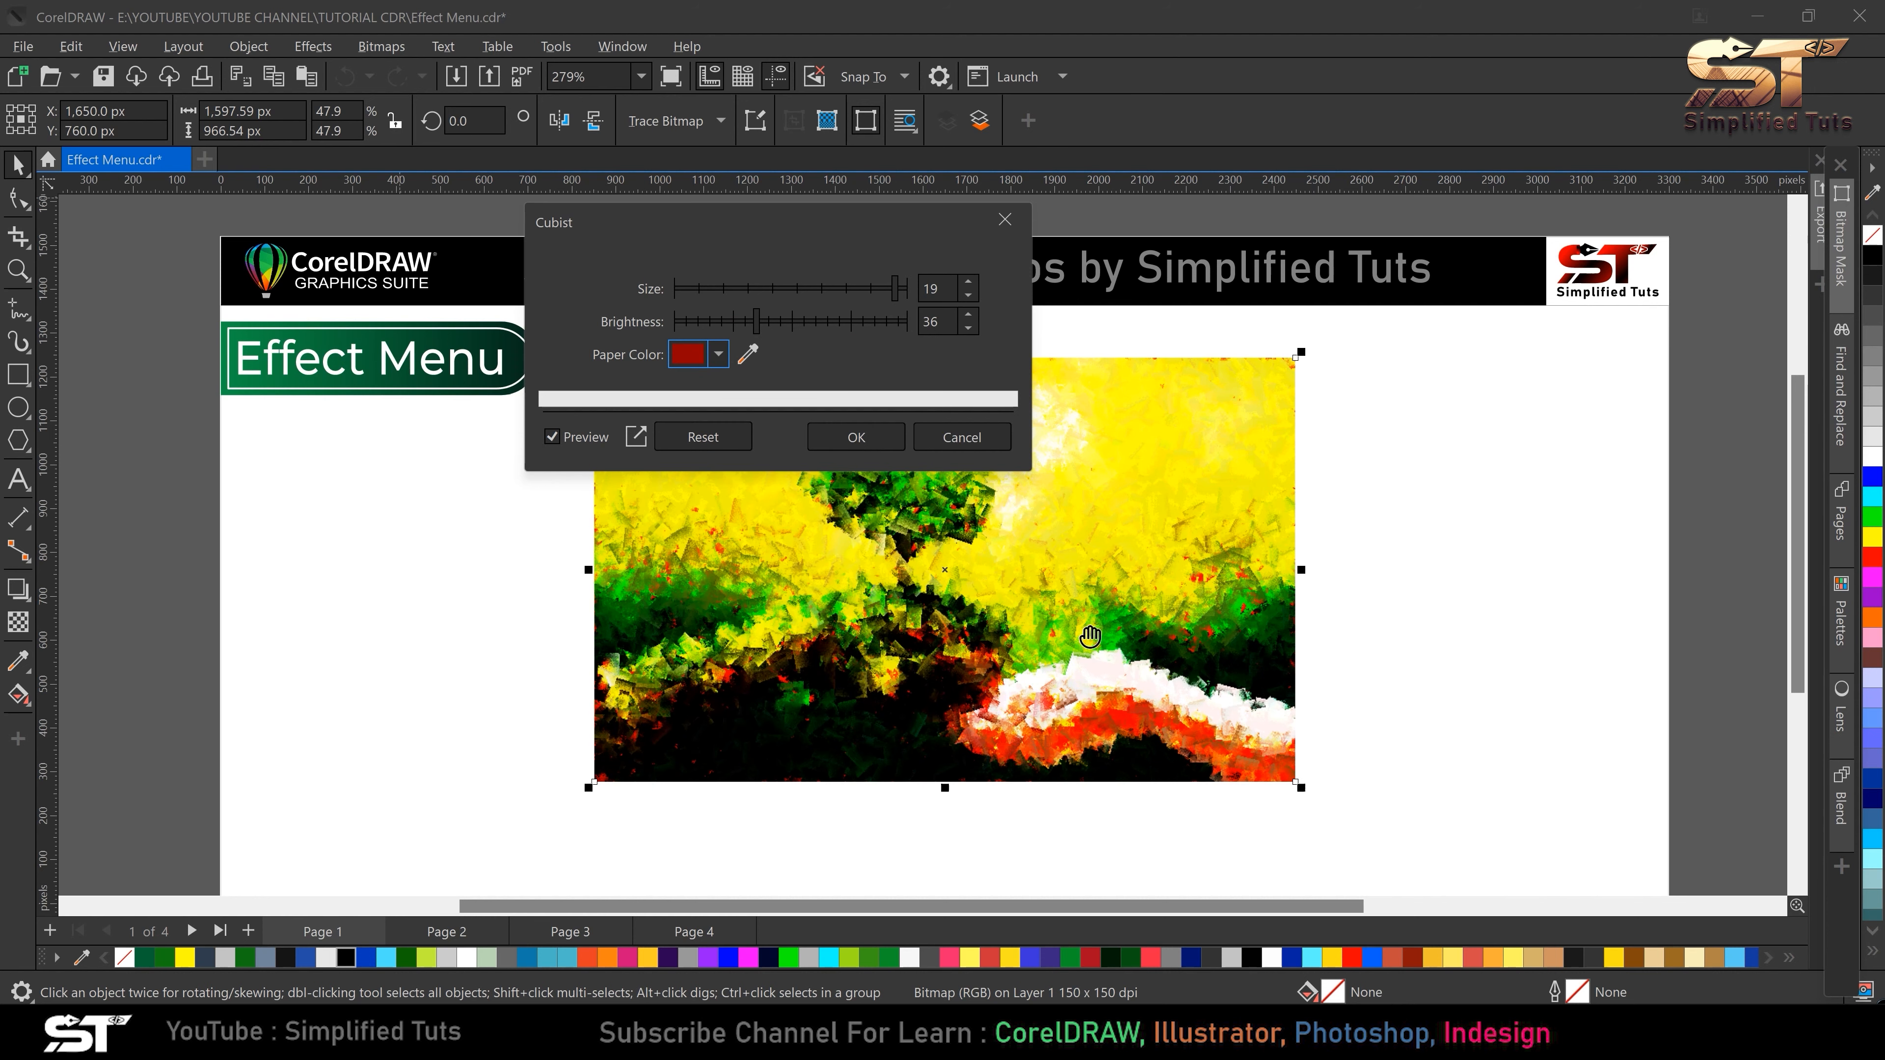
{"action": "left_click", "coordinate": [972, 435]}
- Start the Dabble art stroke on the photo and examine the default dabs on the hands close up
{"action": "left_click", "coordinate": [312, 46]}
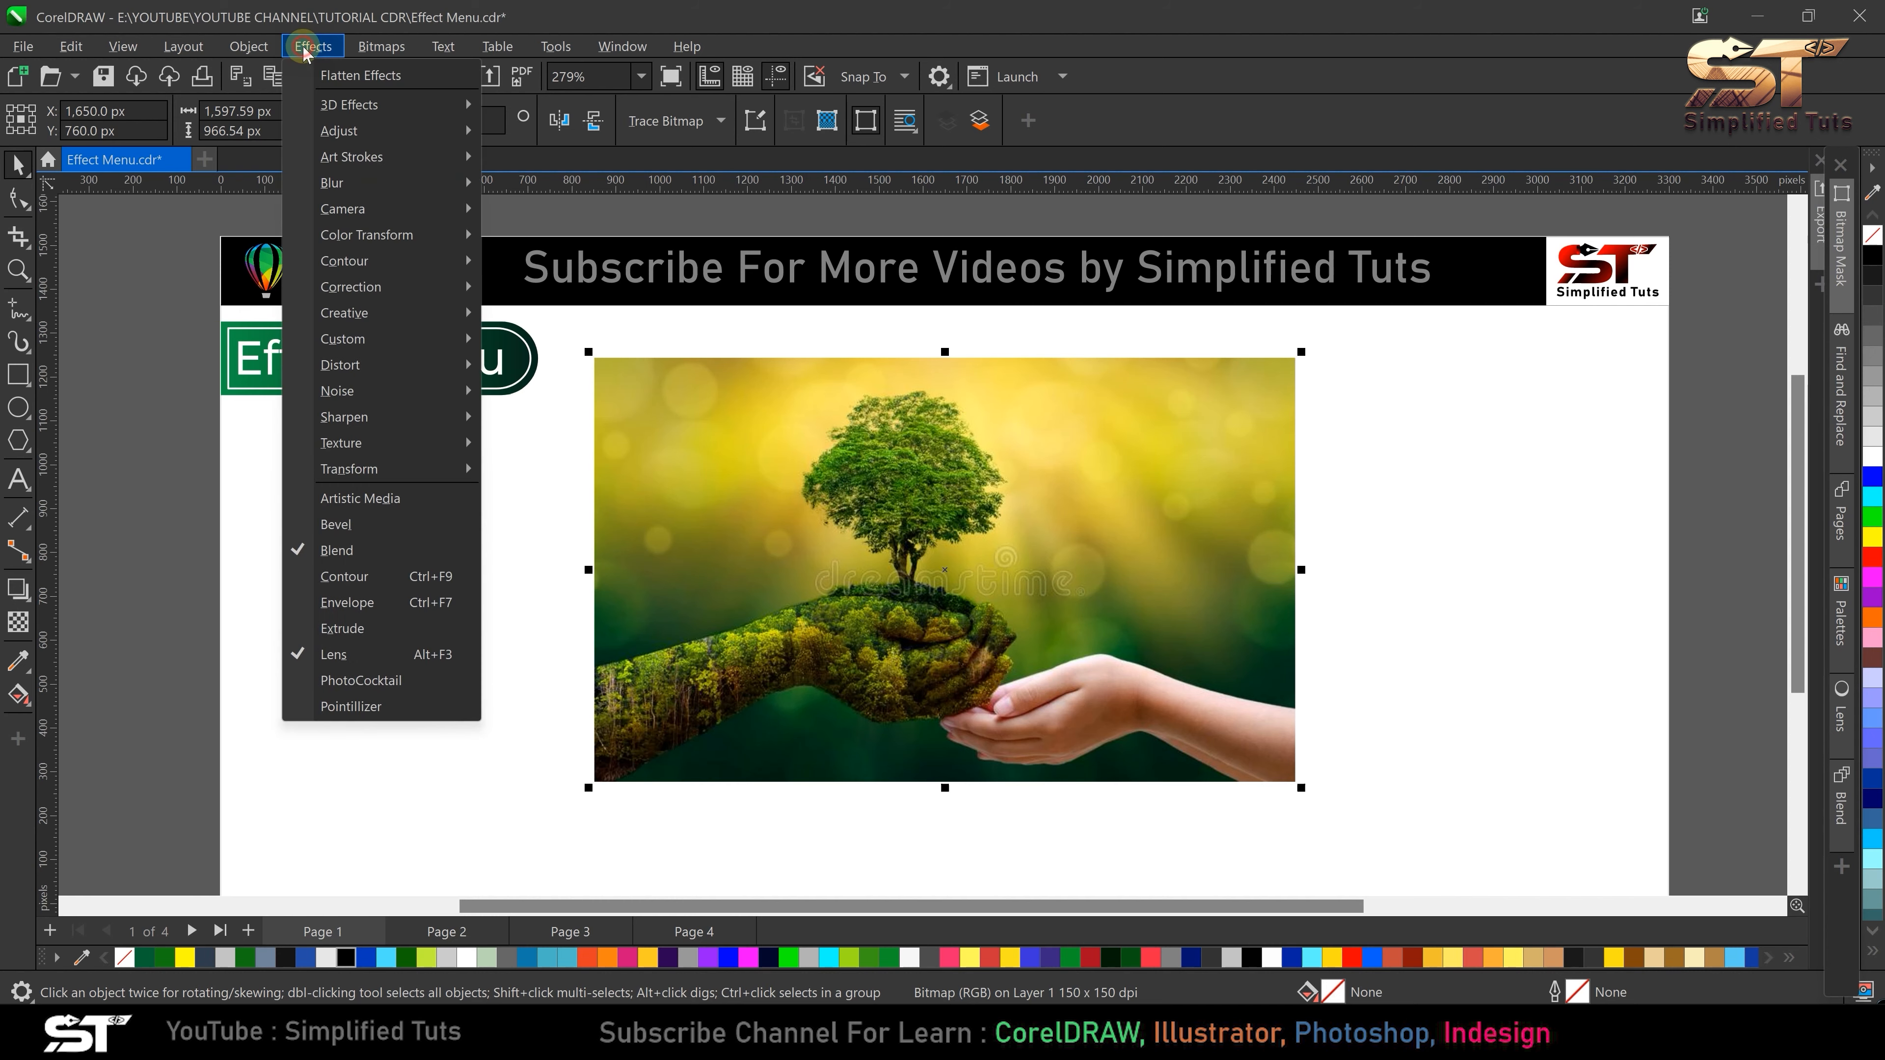
{"action": "left_click", "coordinate": [427, 158]}
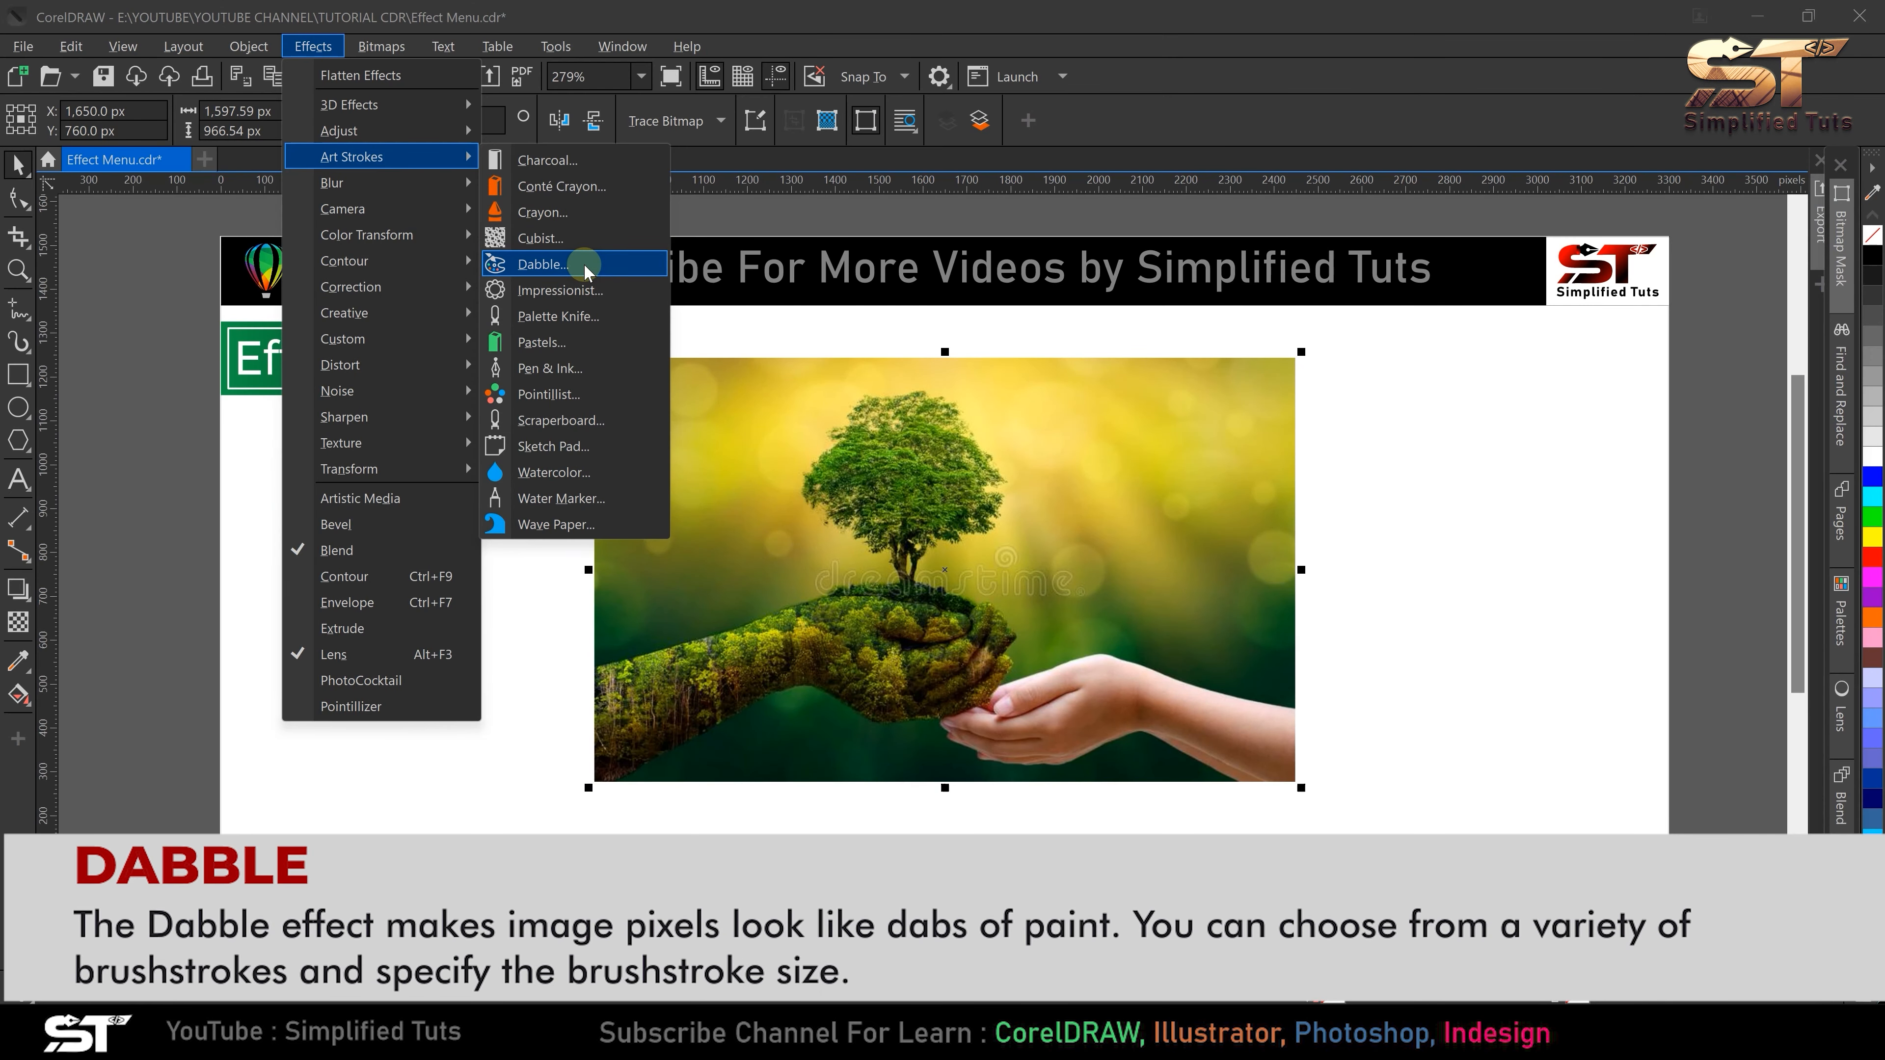
{"action": "left_click", "coordinate": [583, 264]}
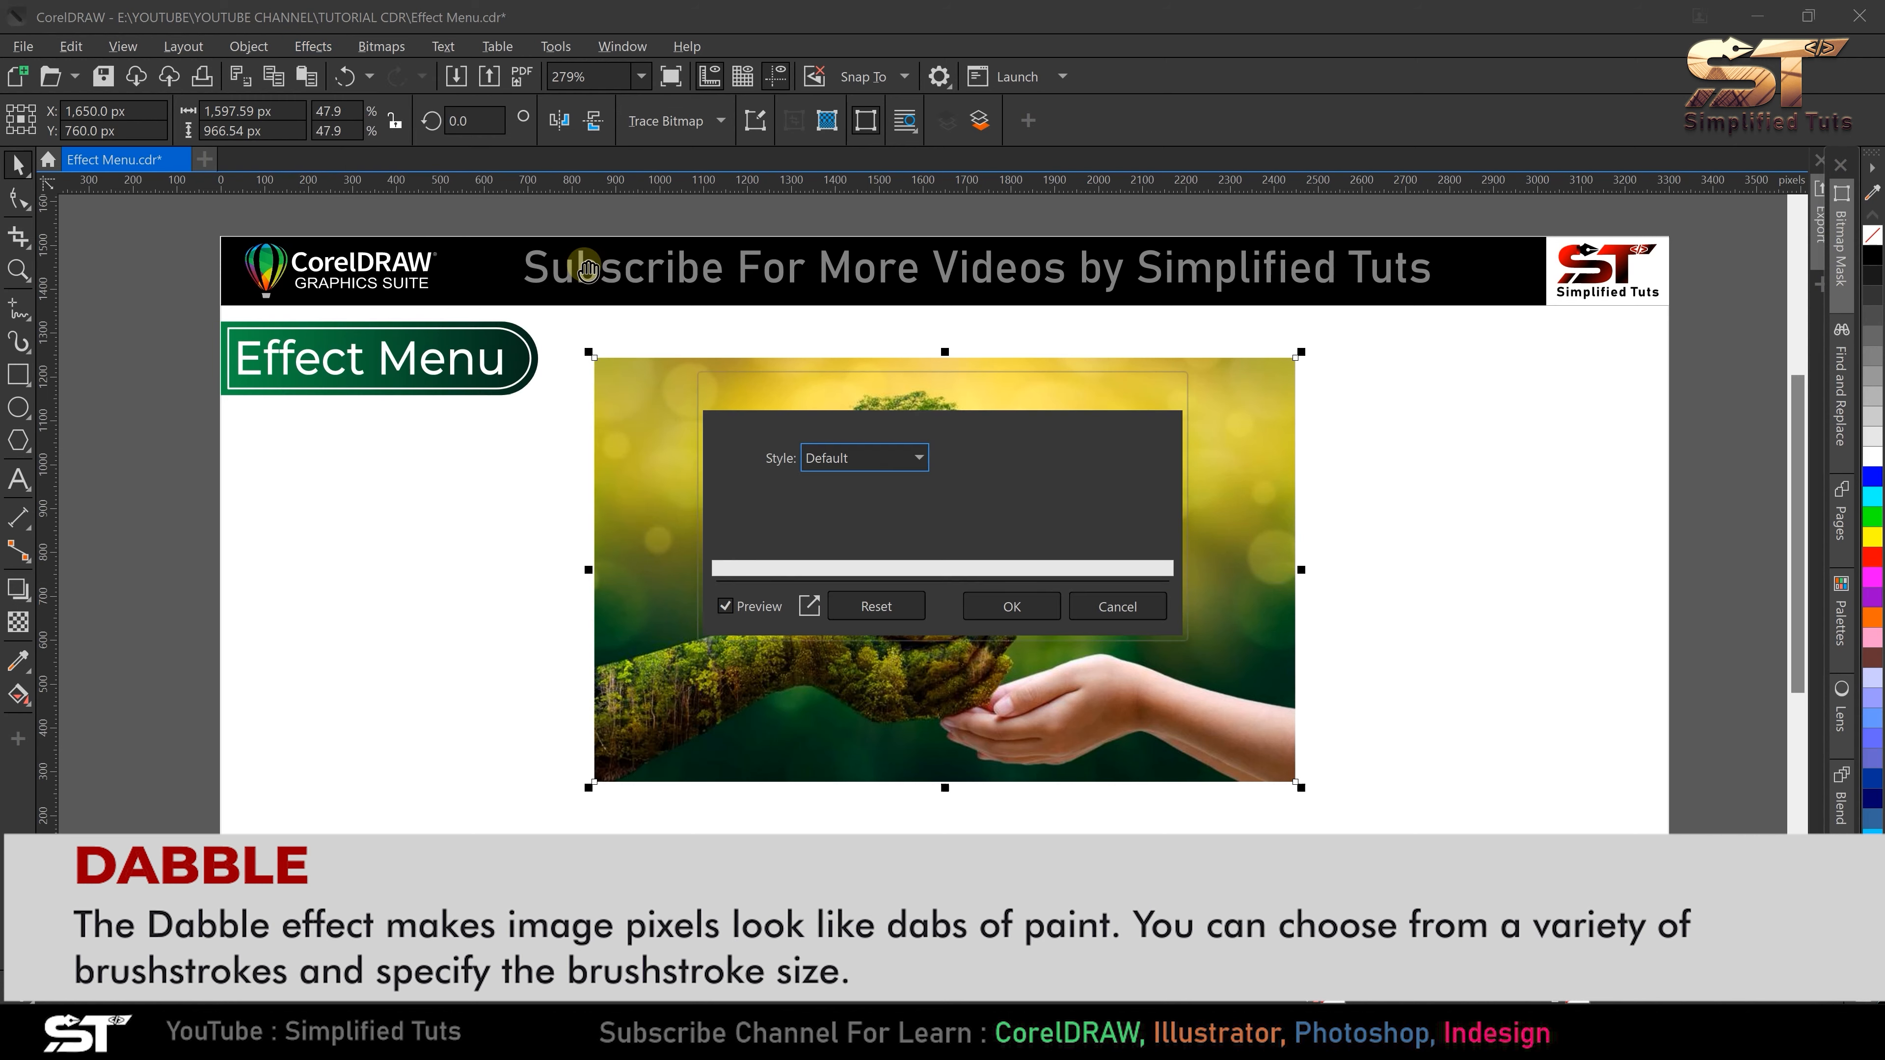
{"action": "left_click_drag", "start_coordinate": [894, 407], "coordinate": [721, 204]}
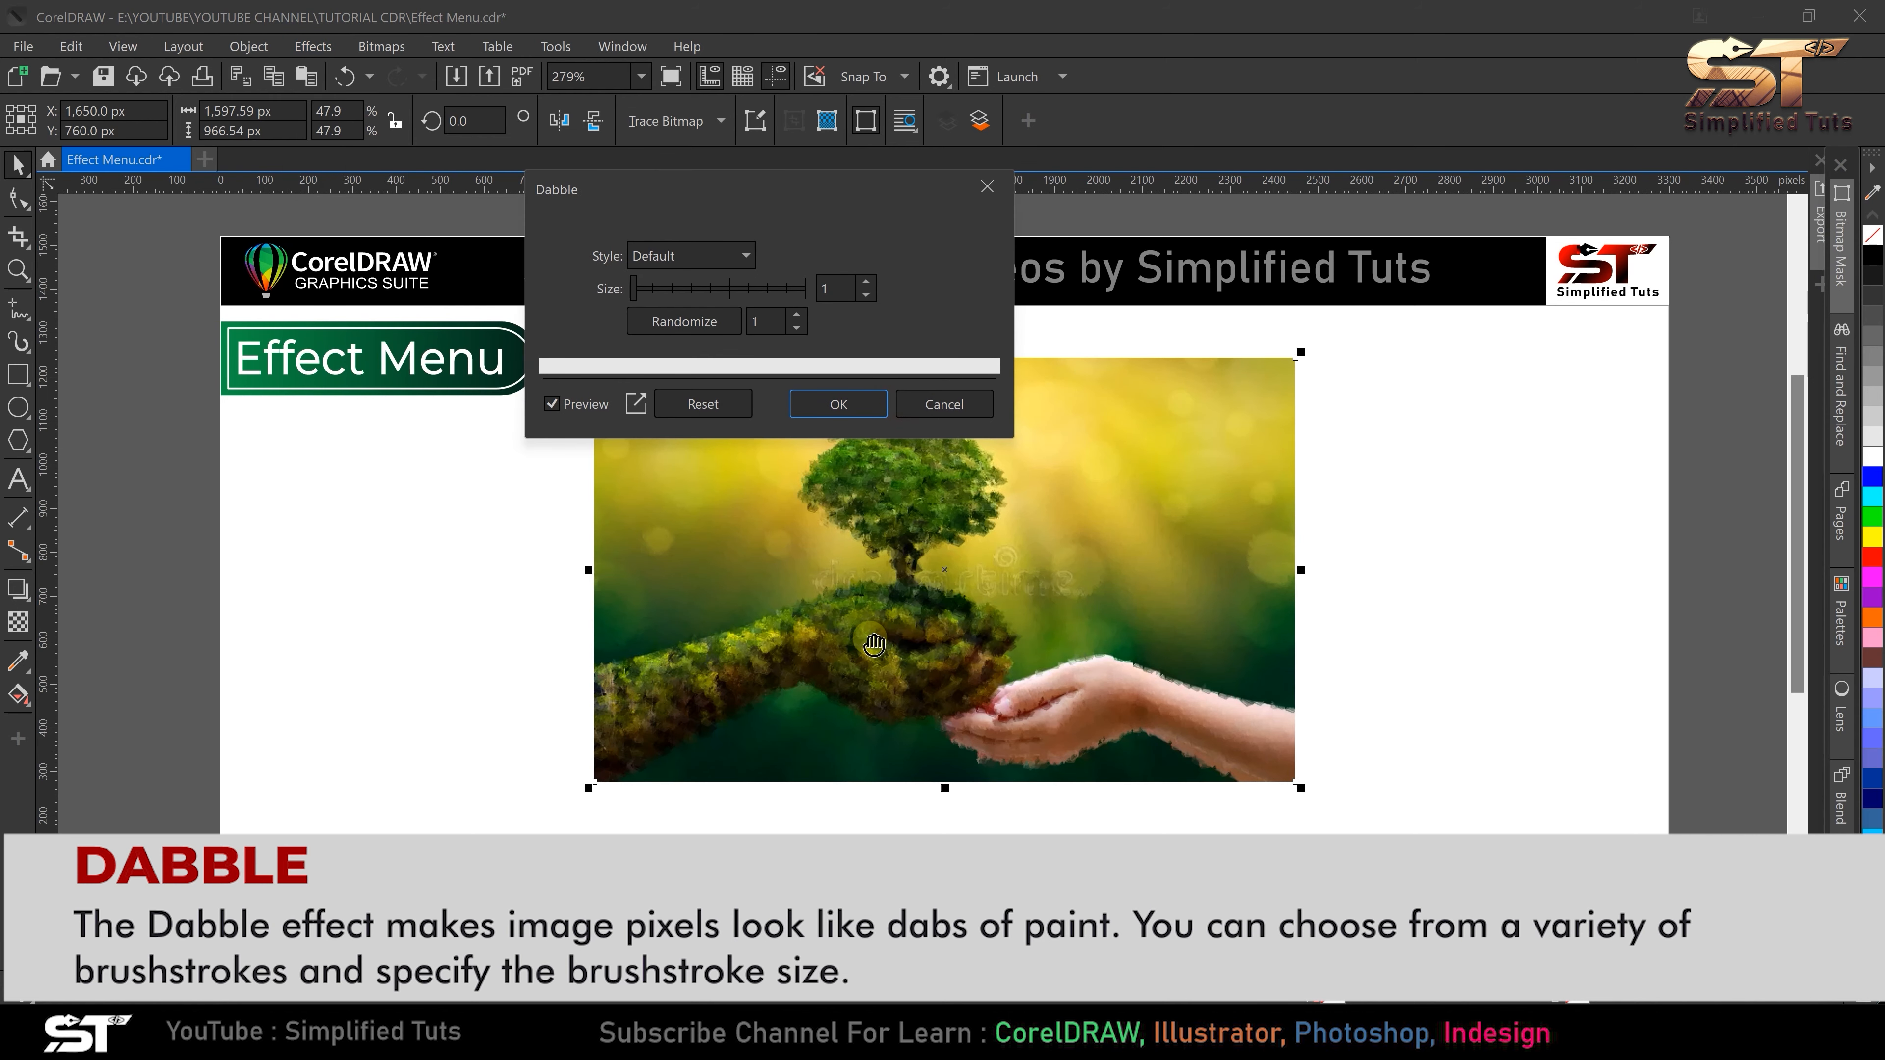
{"action": "left_click", "coordinate": [865, 624]}
{"action": "left_click", "coordinate": [1440, 713]}
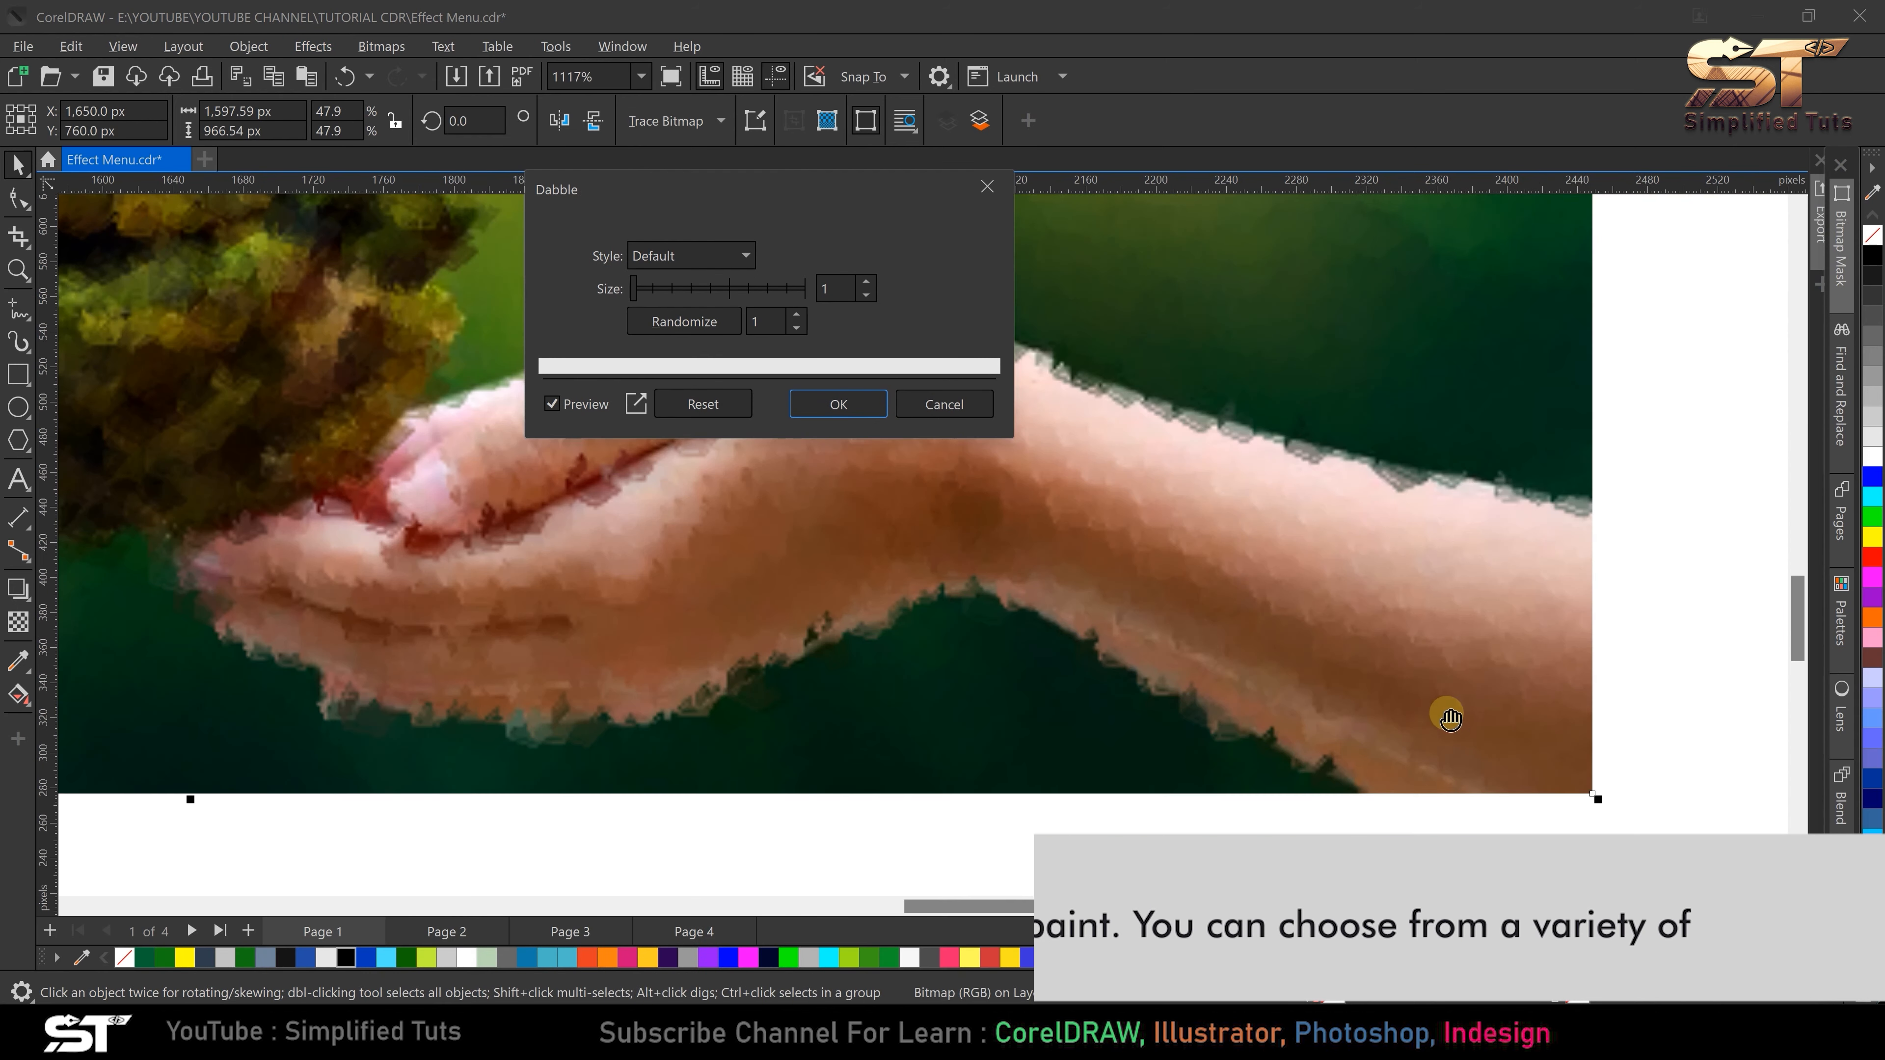
{"action": "left_click_drag", "start_coordinate": [786, 505], "coordinate": [918, 610]}
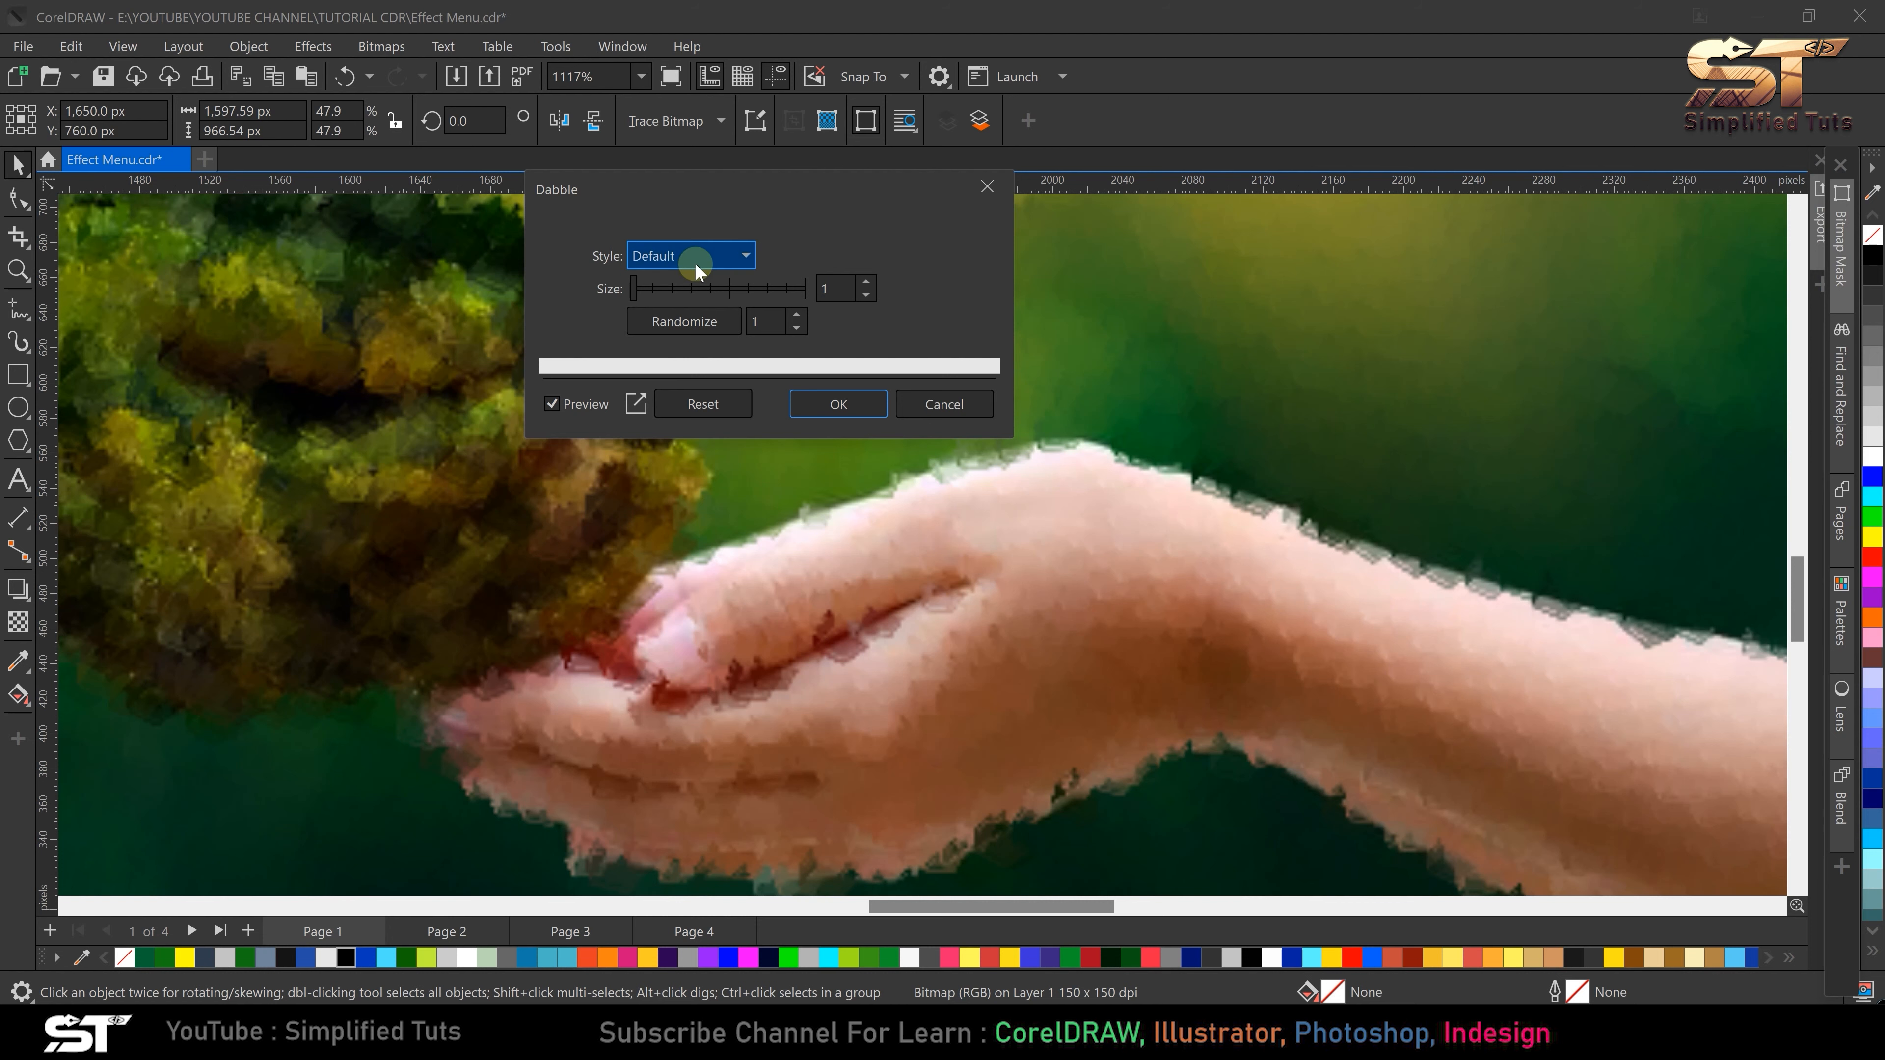
- Try the Sponge and Ice Cube styles in Dabble, set Size to 5, and switch the style to Cotton Ball
{"action": "left_click", "coordinate": [708, 255]}
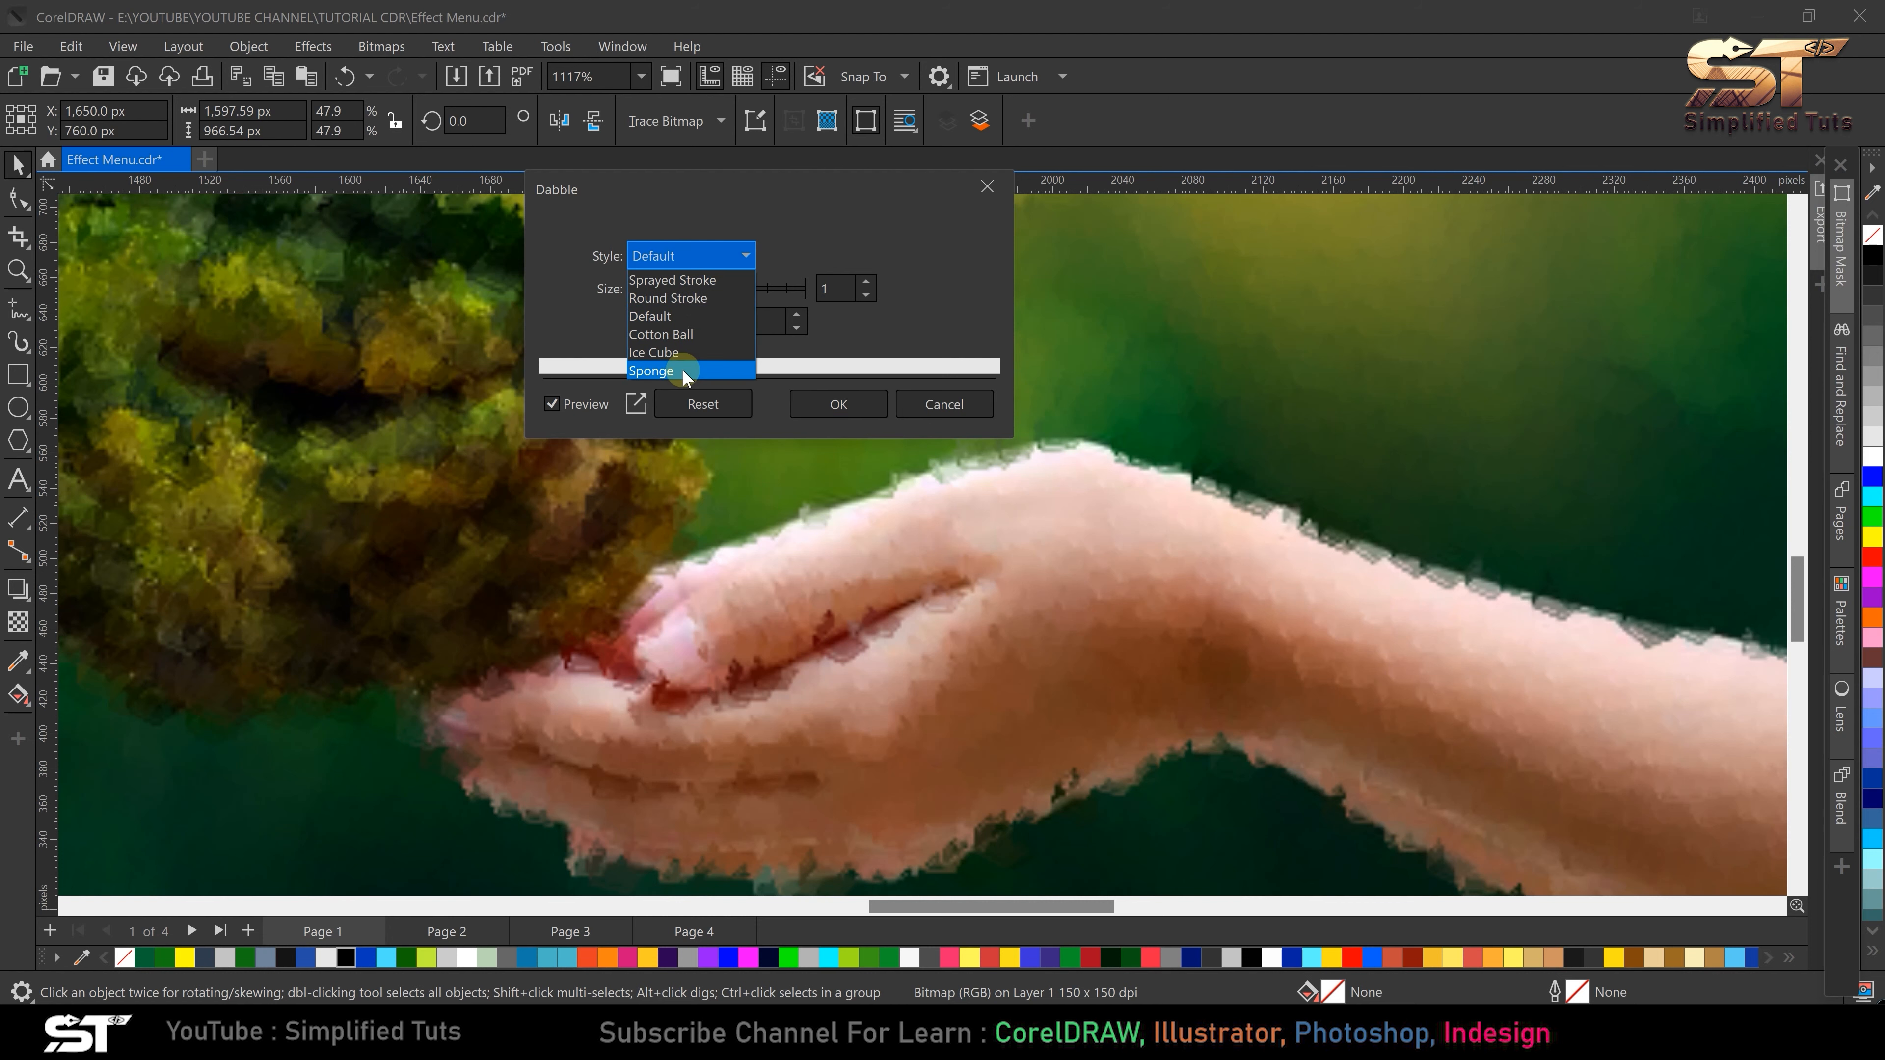
{"action": "left_click", "coordinate": [682, 368]}
{"action": "left_click", "coordinate": [682, 255]}
{"action": "left_click", "coordinate": [668, 351]}
{"action": "left_click", "coordinate": [731, 293]}
{"action": "left_click", "coordinate": [723, 255]}
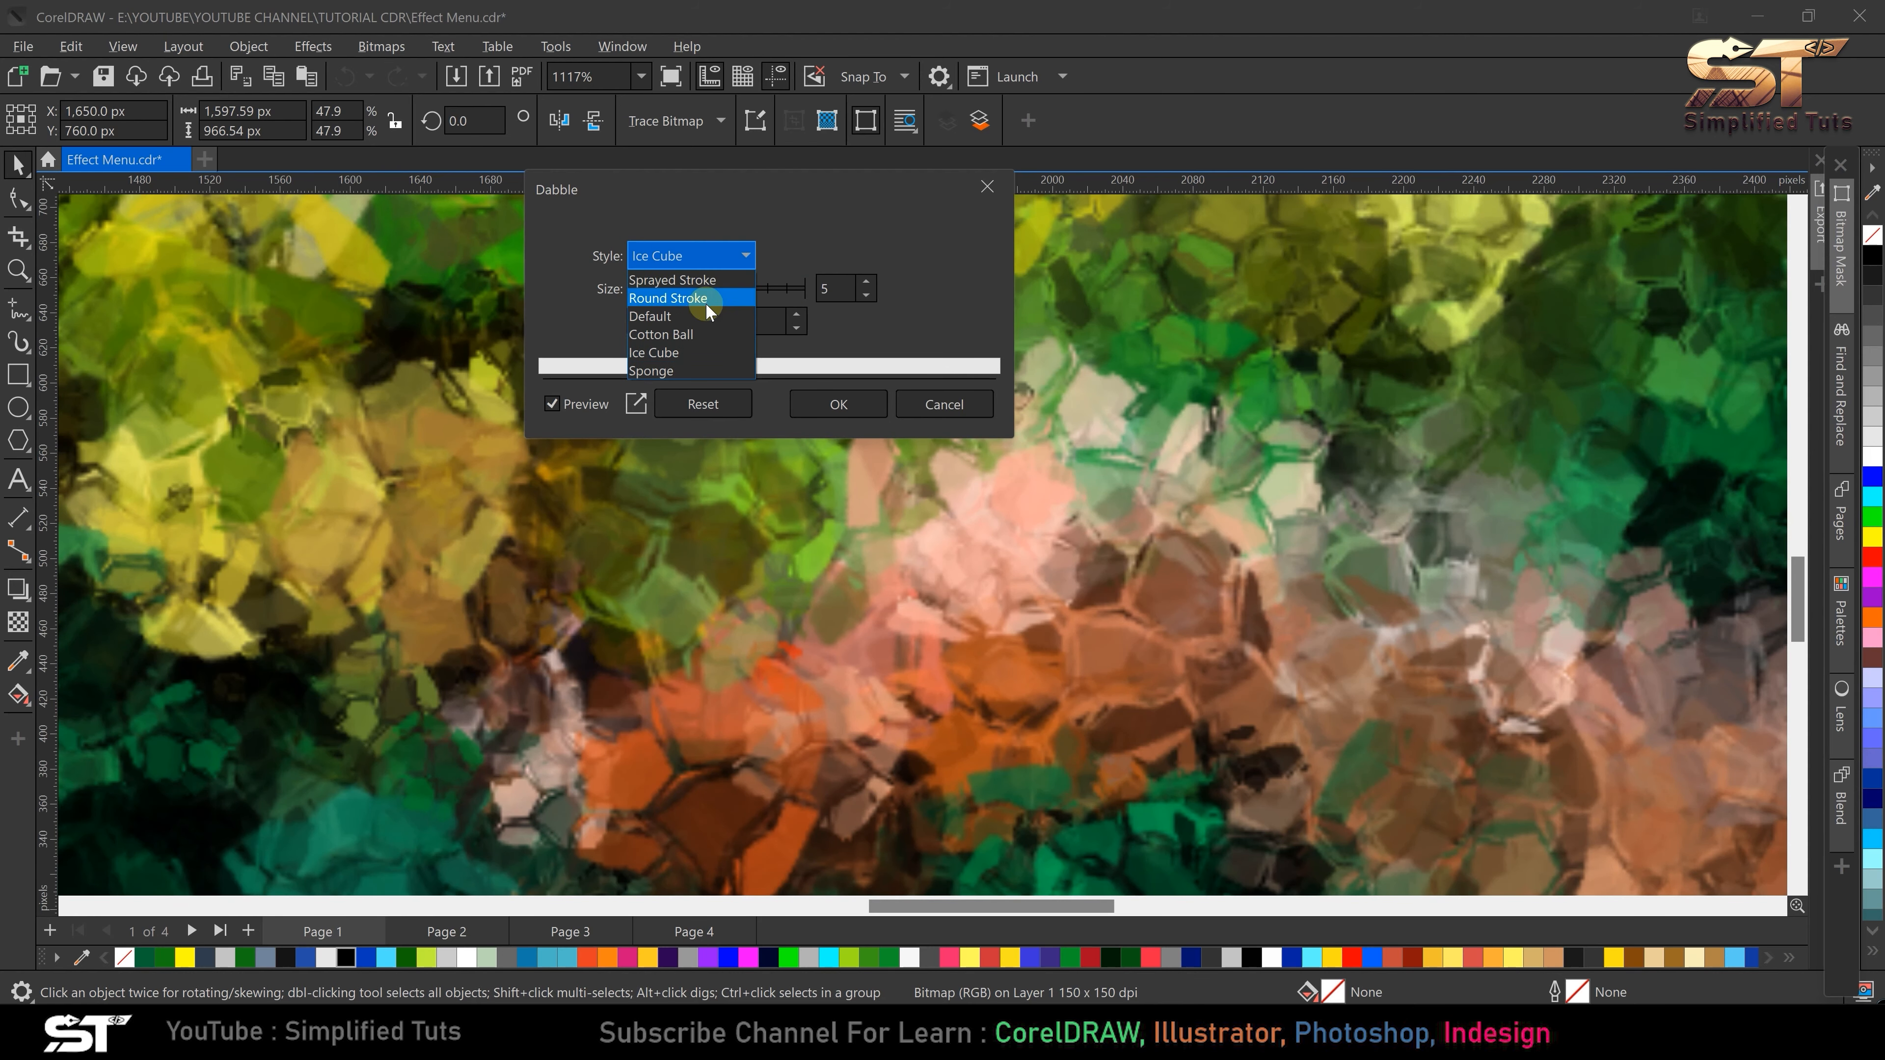
{"action": "left_click", "coordinate": [705, 335]}
- Examine the Cotton Ball dabs on the photo, raise the Dabble Size to 8, and cancel the effect
{"action": "scroll", "coordinate": [902, 613], "scroll_direction": "down", "scroll_amount": 3}
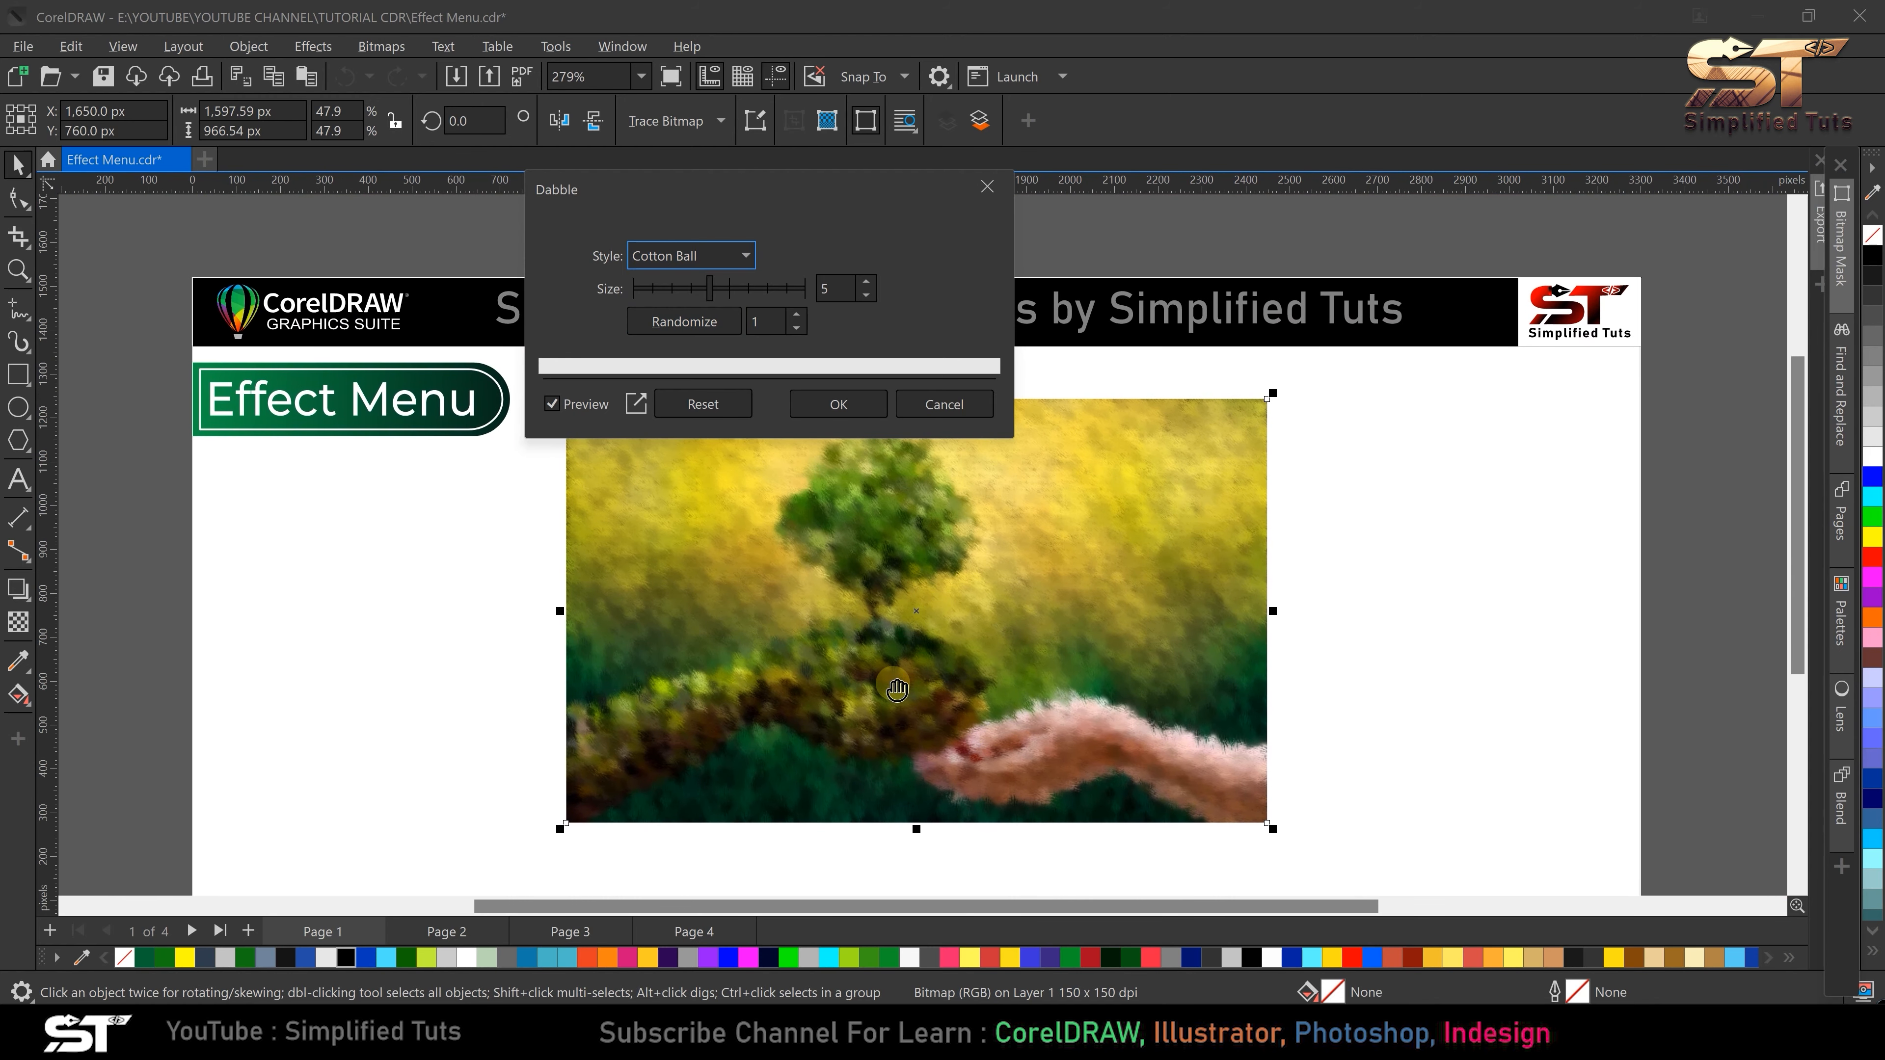
{"action": "scroll", "coordinate": [897, 689], "scroll_direction": "up", "scroll_amount": 1}
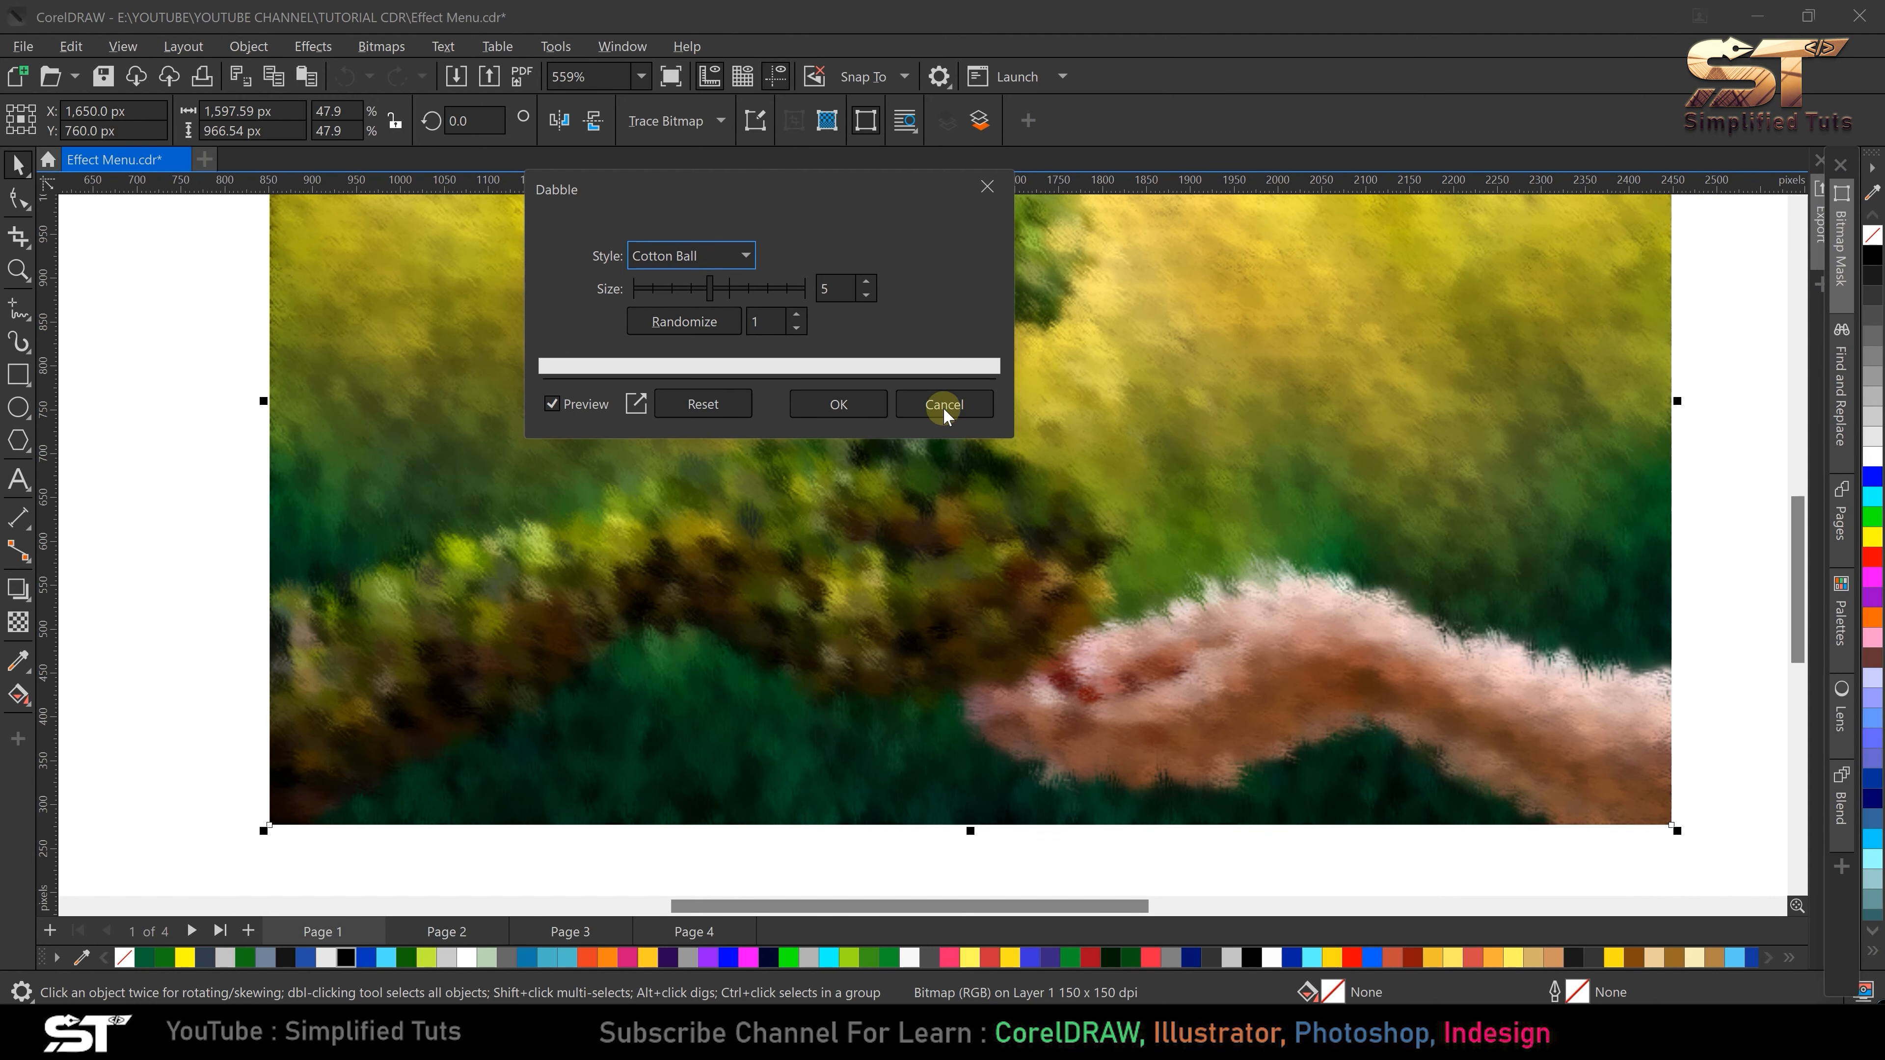
{"action": "left_click", "coordinate": [866, 281]}
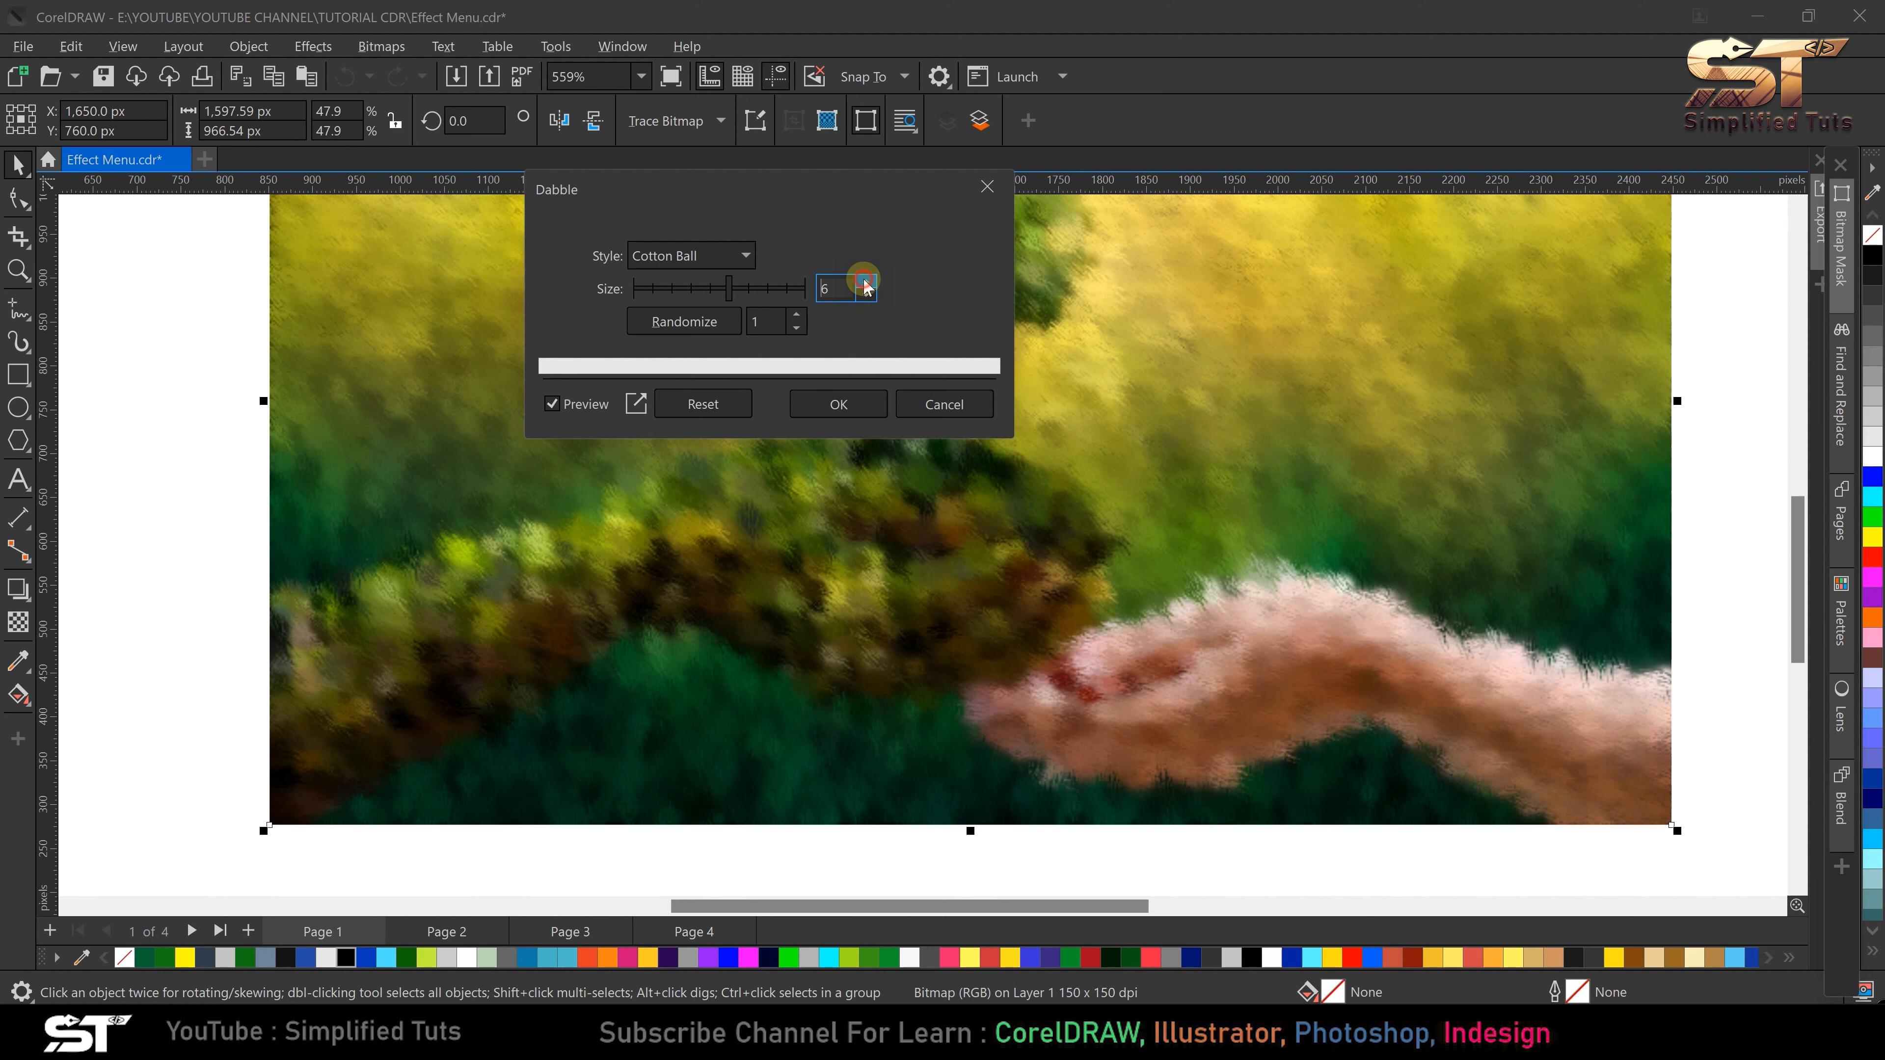
{"action": "left_click", "coordinate": [865, 282]}
{"action": "left_click", "coordinate": [866, 282]}
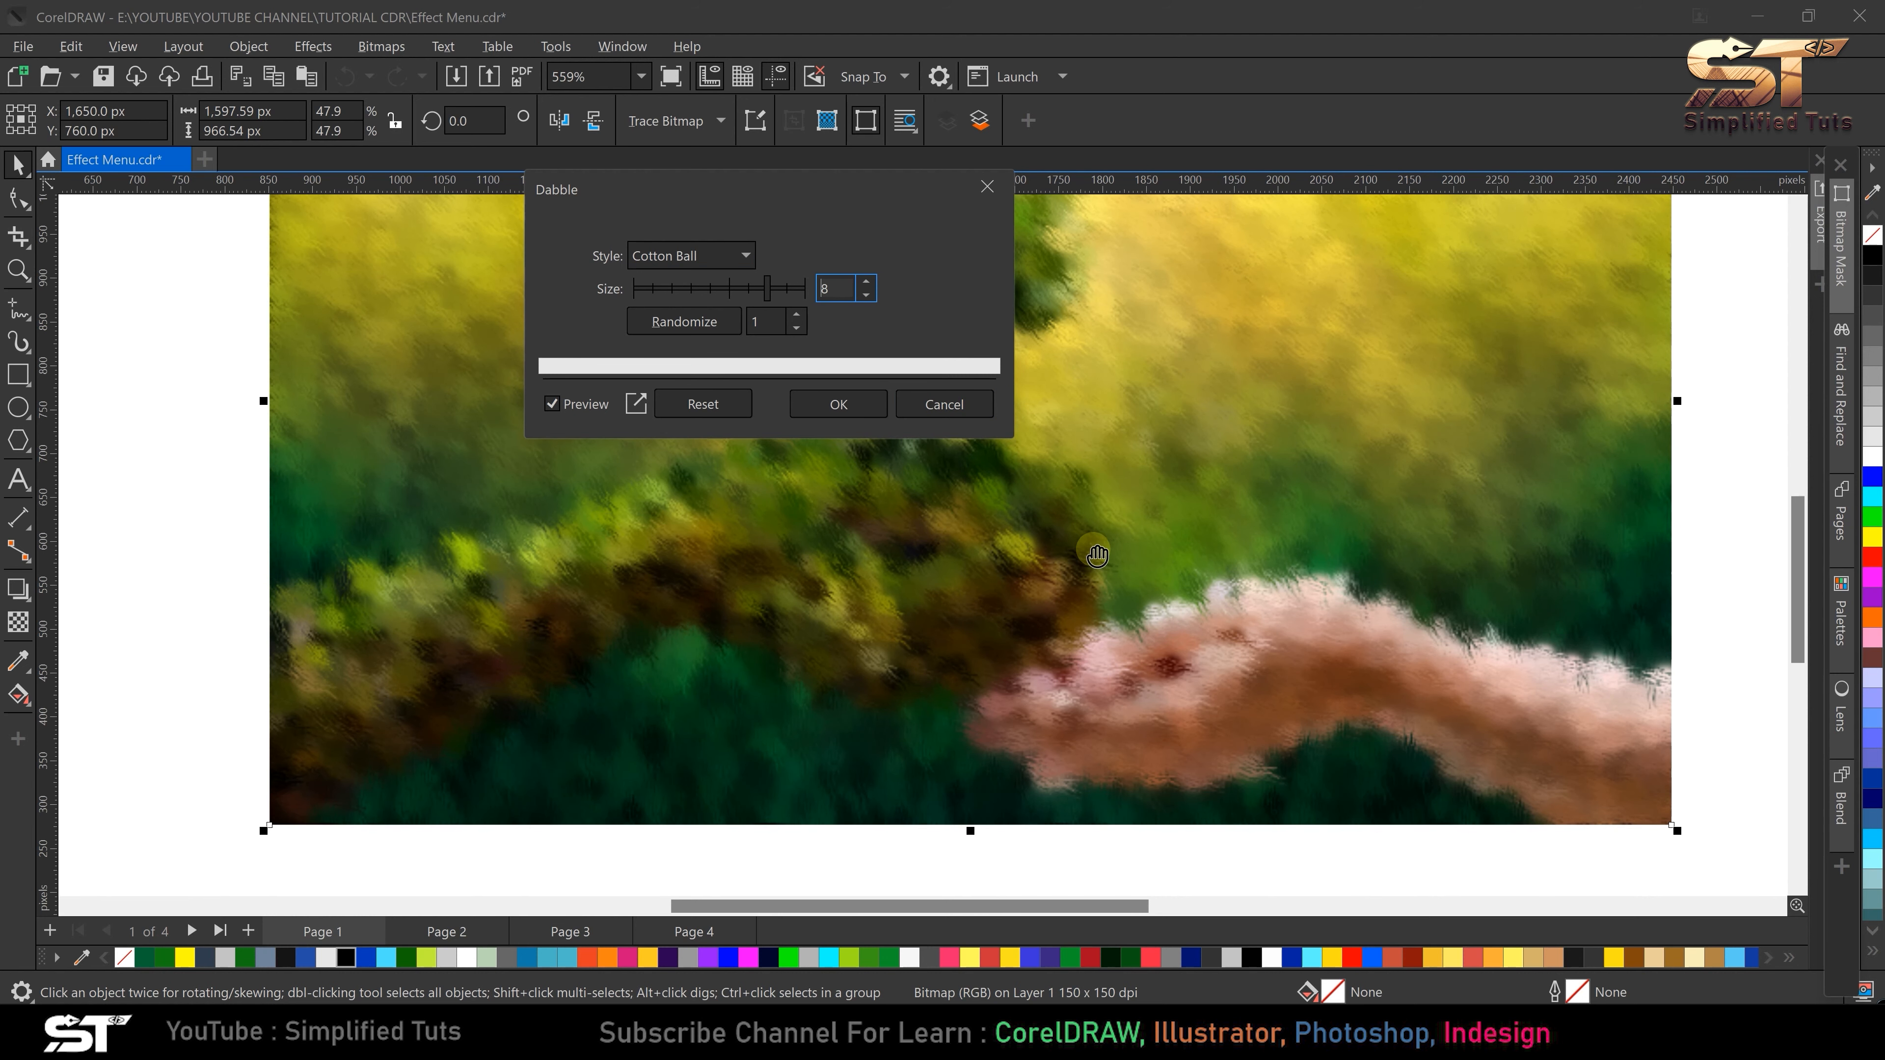
{"action": "left_click", "coordinate": [965, 409]}
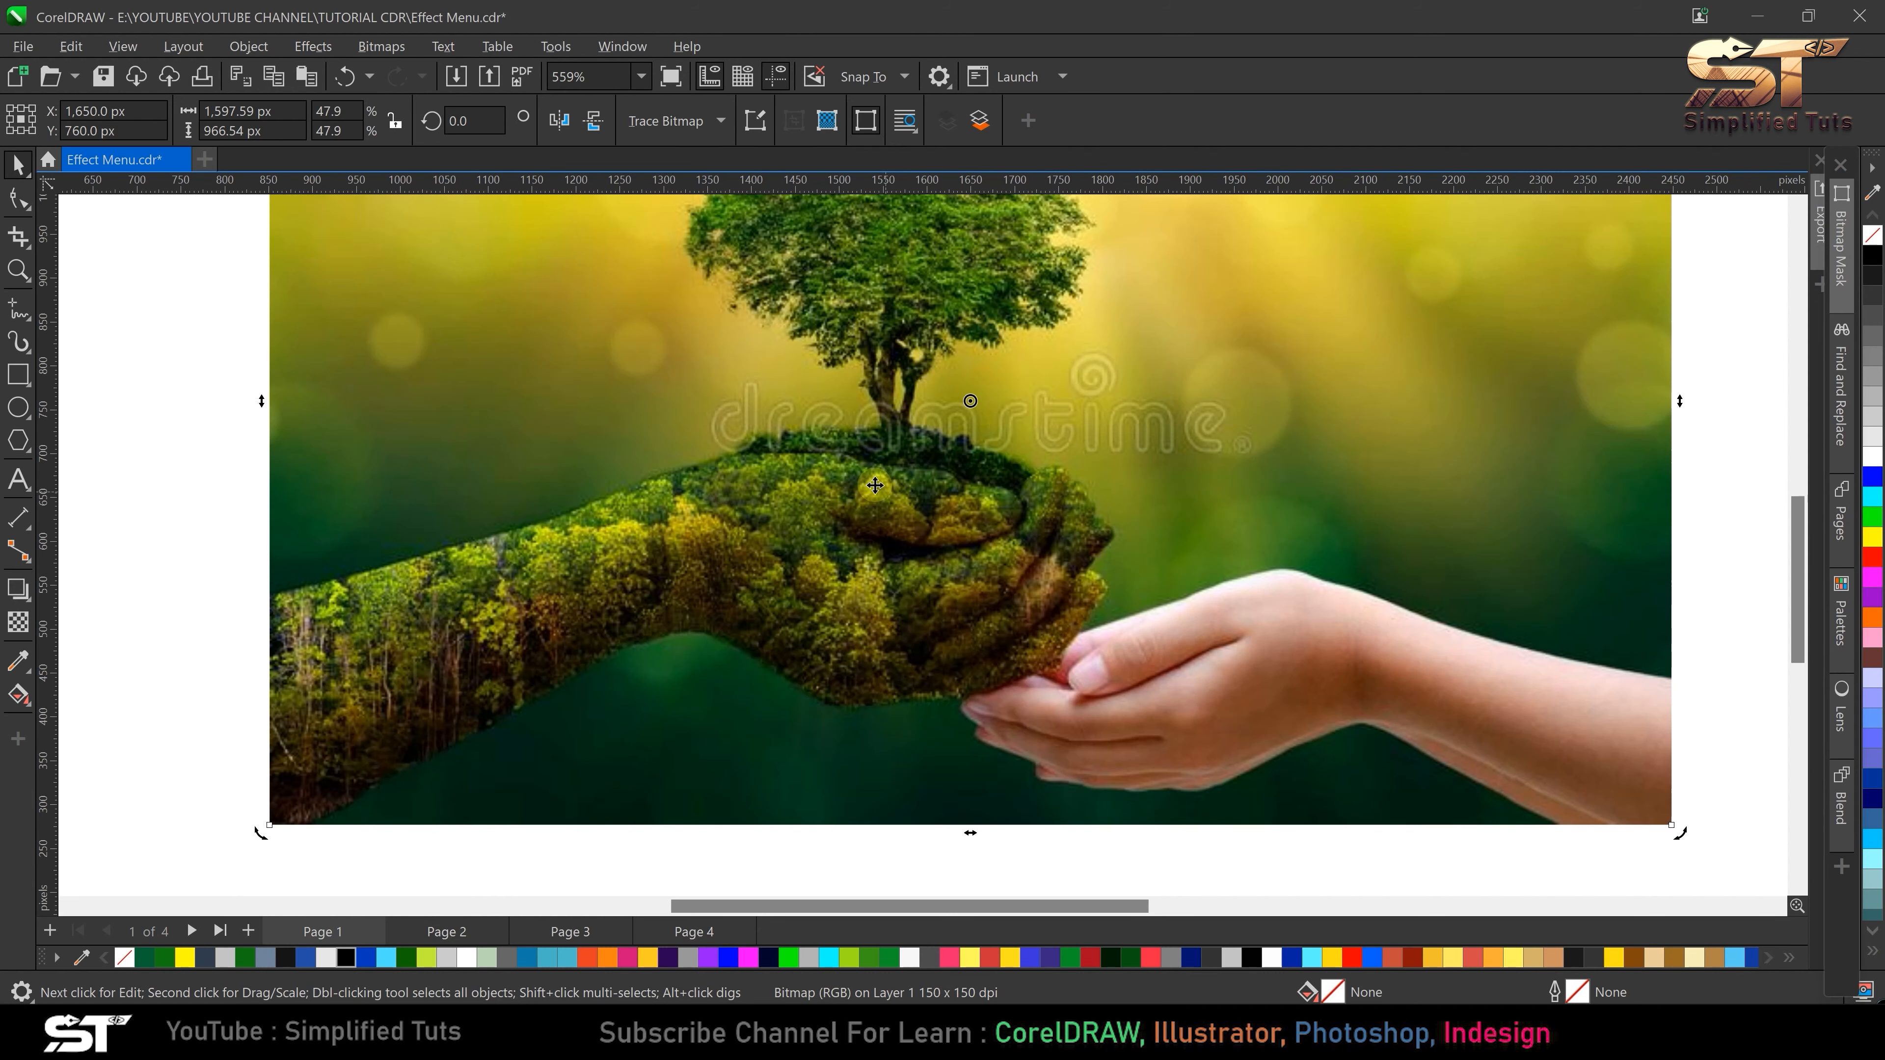
- Start the Impressionist art stroke on the photo and switch its style to Dabs
{"action": "left_click", "coordinate": [312, 46]}
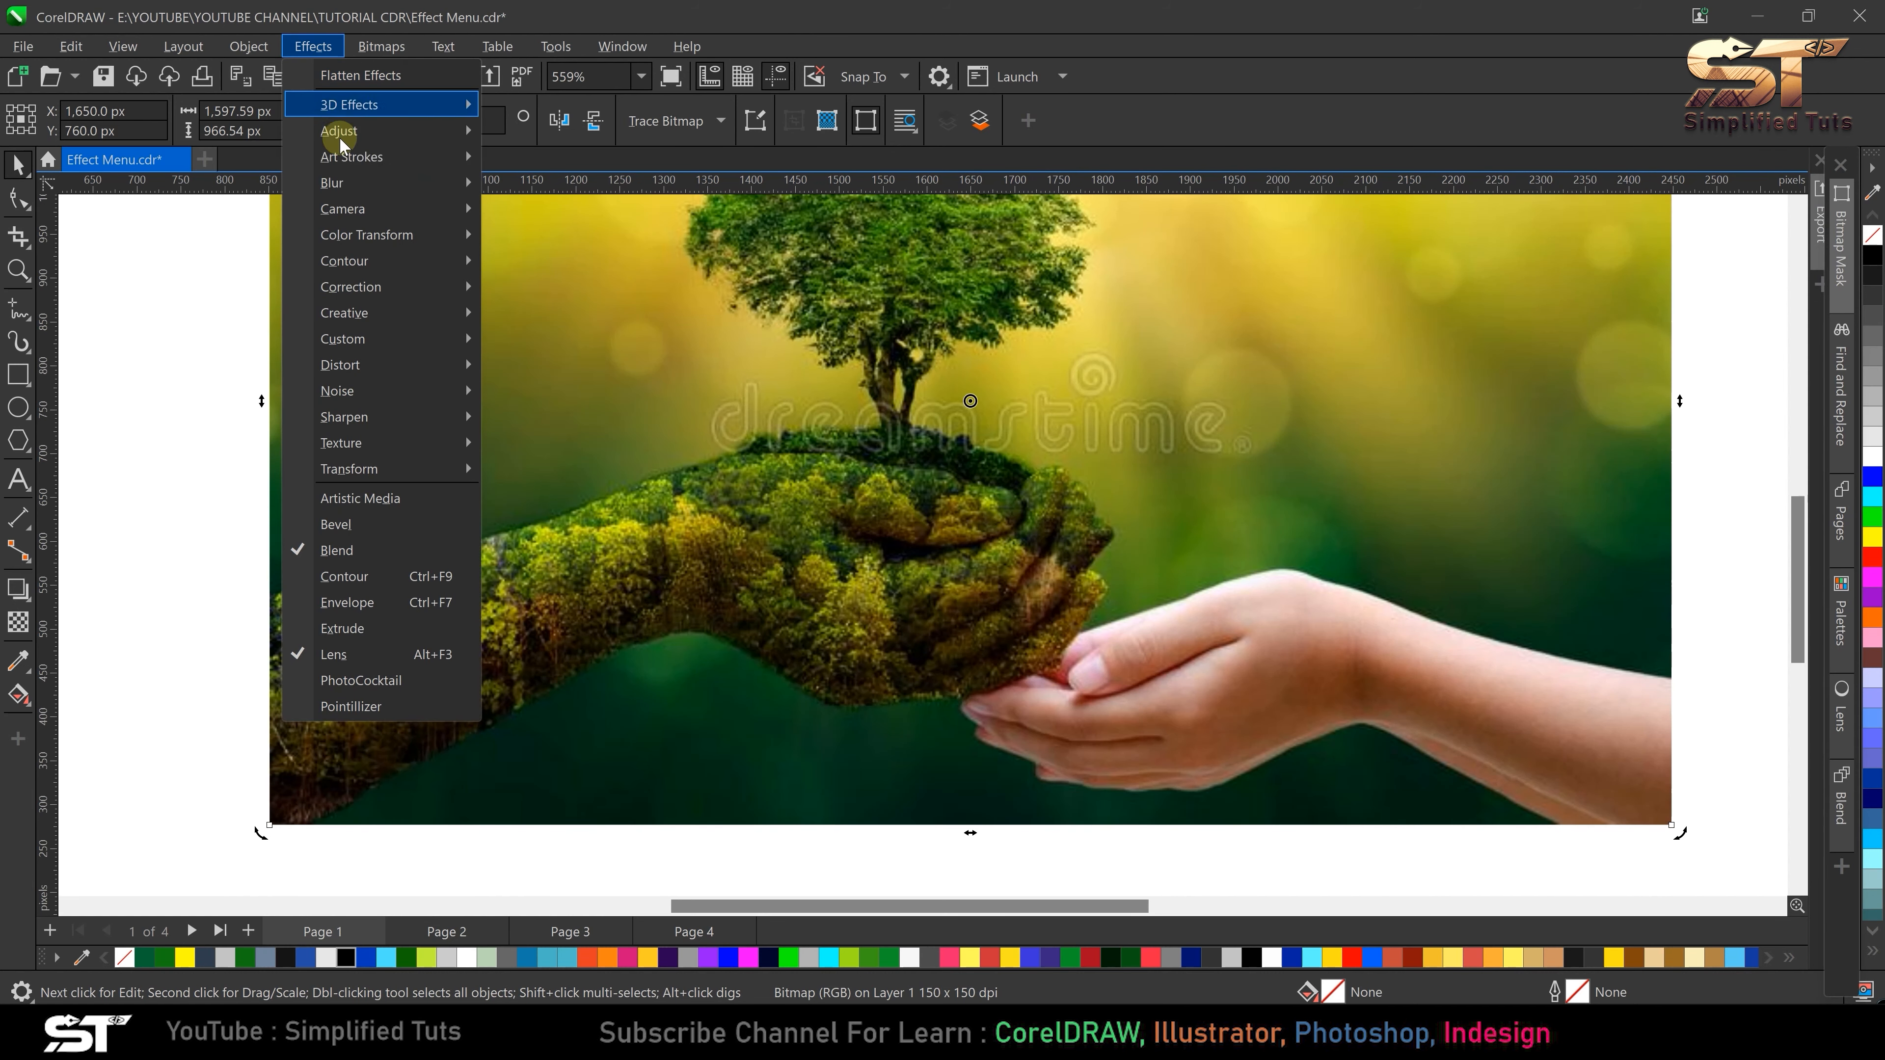
{"action": "mouse_move", "coordinate": [367, 162]}
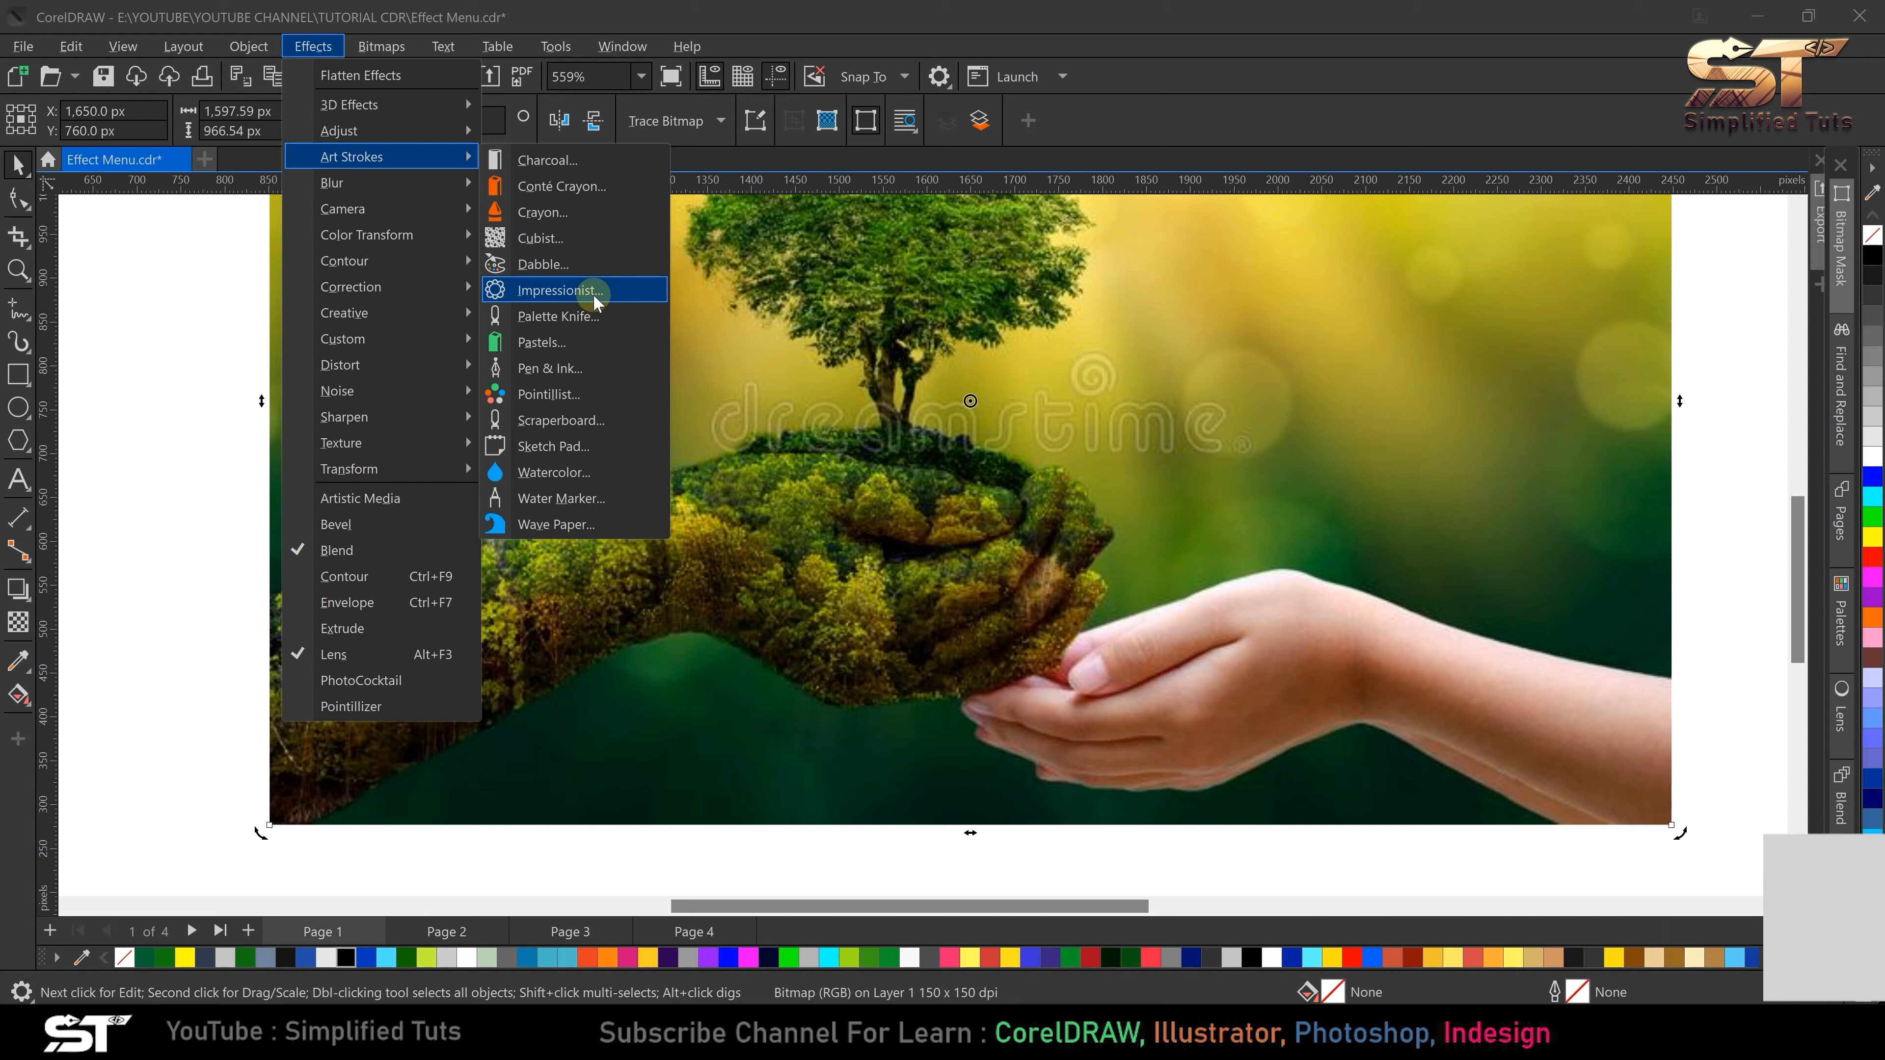
{"action": "left_click", "coordinate": [594, 291]}
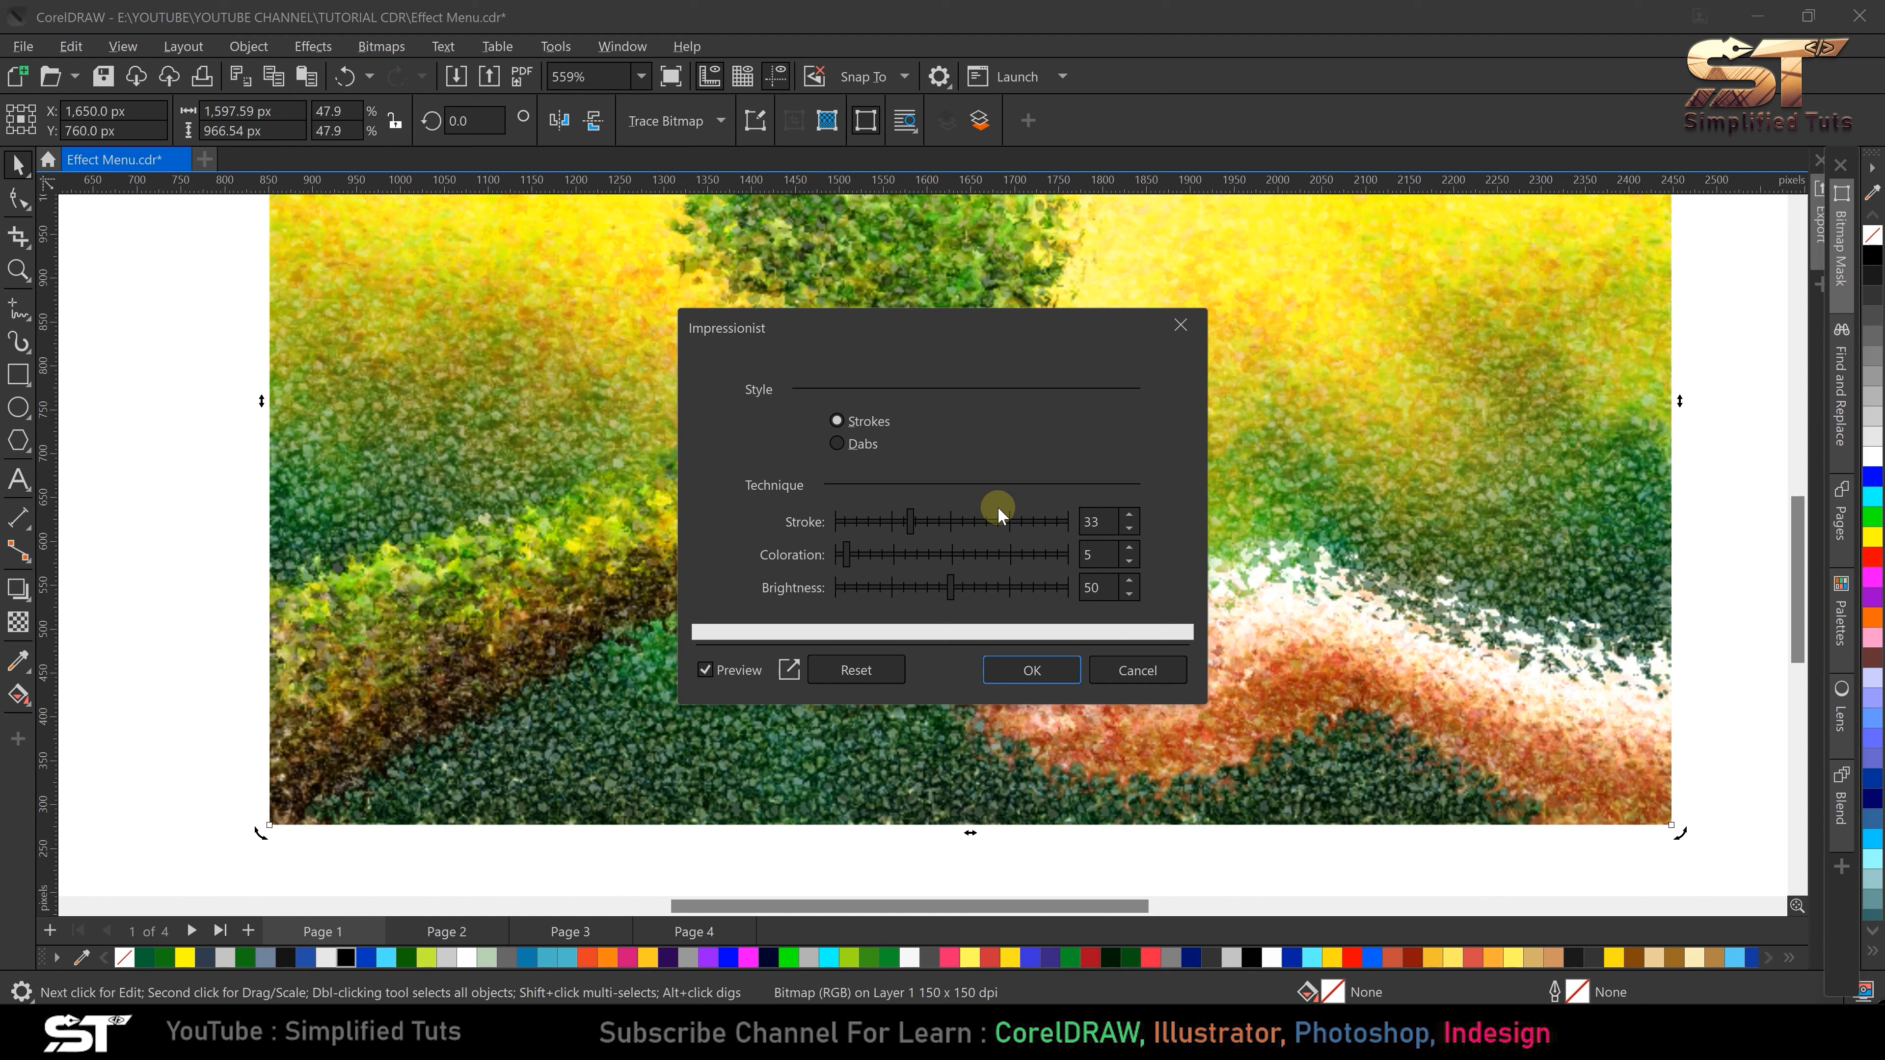
{"action": "left_click_drag", "start_coordinate": [969, 338], "coordinate": [664, 200]}
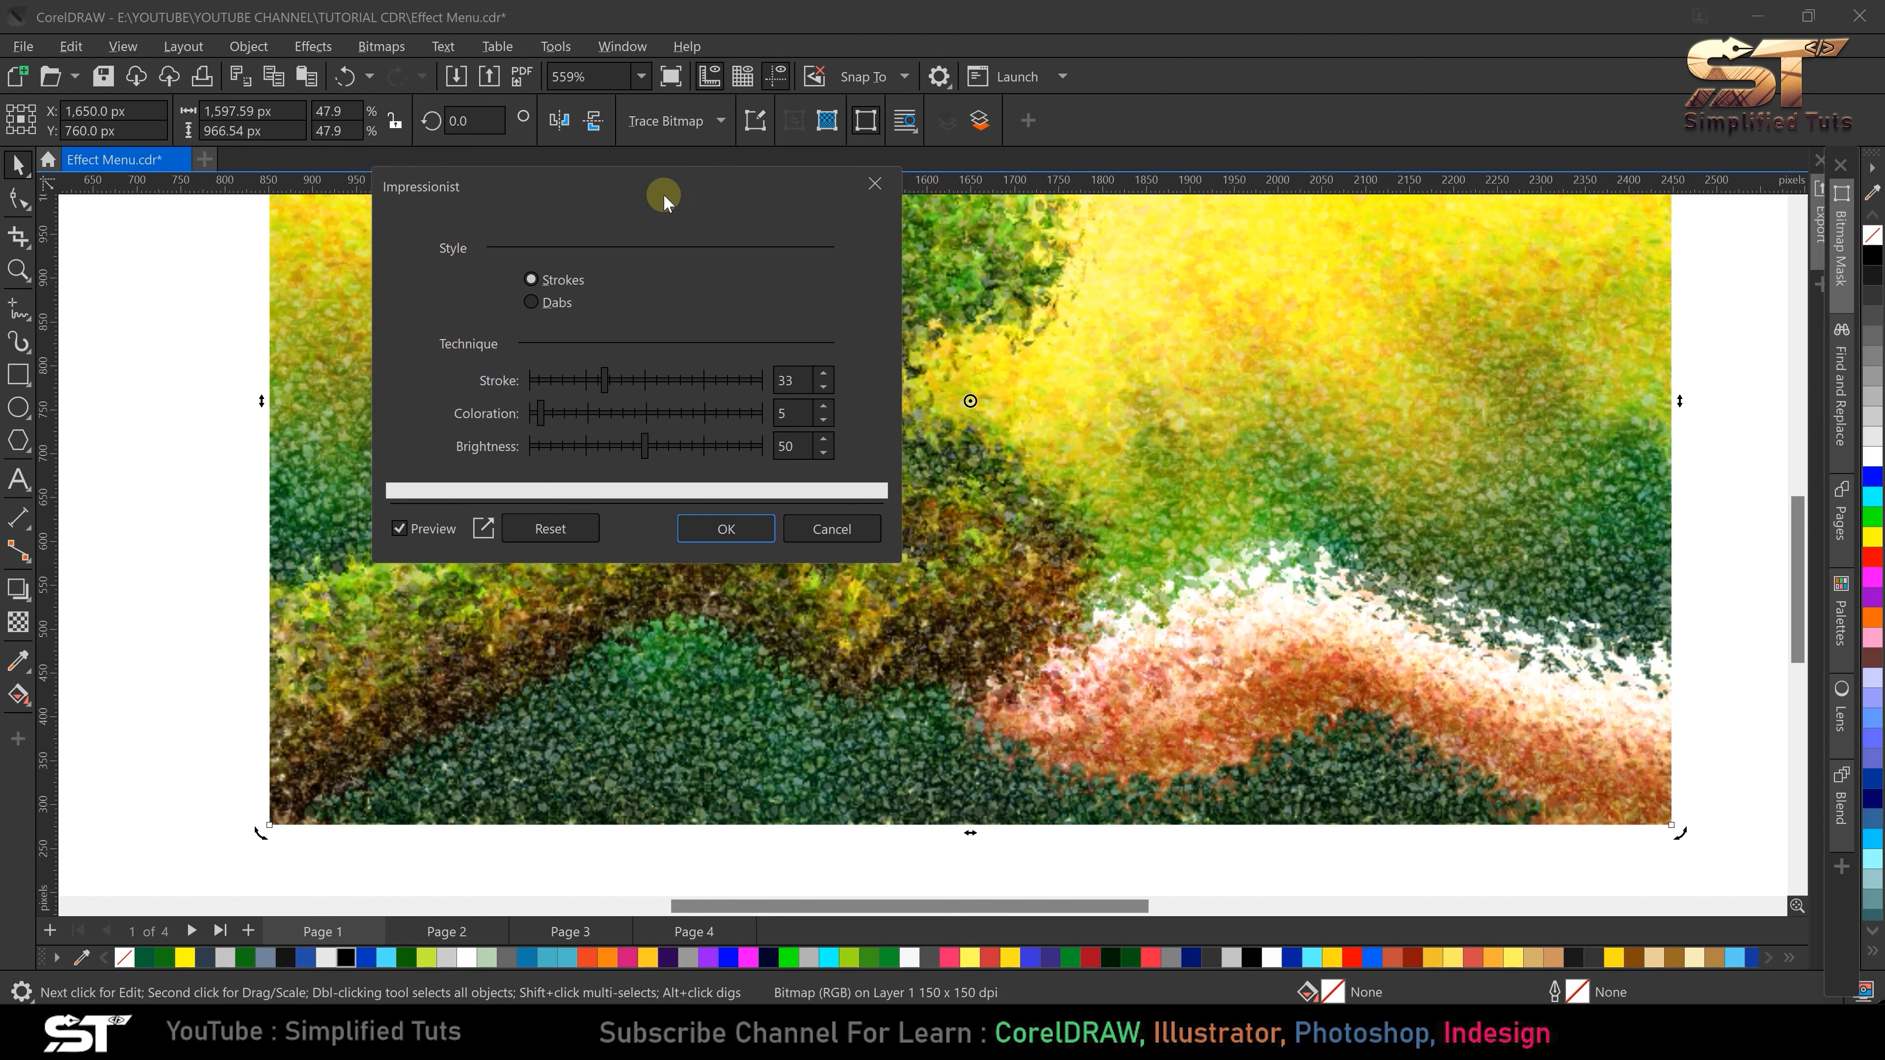
{"action": "left_click", "coordinate": [545, 302]}
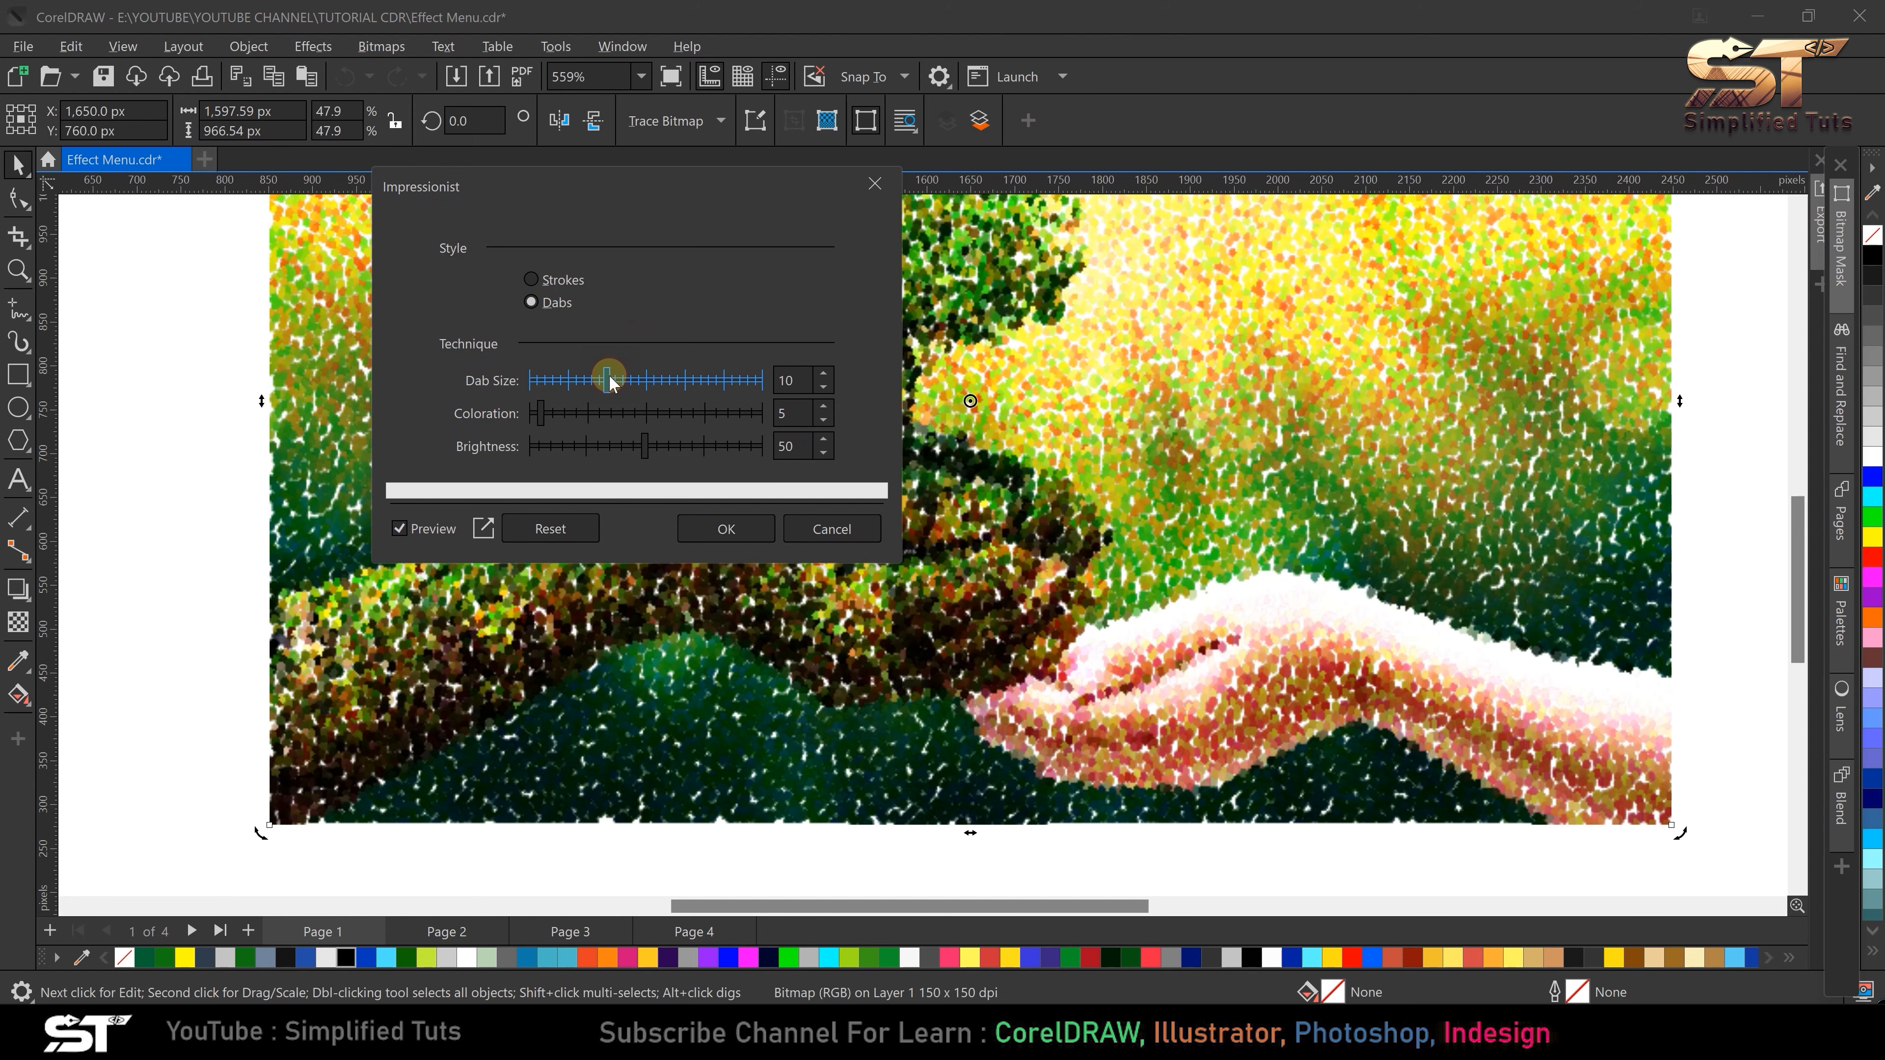
- Apply Impressionist with Dab Size 18, Brightness 55 and Coloration 15, trying Coloration 35 first
{"action": "left_click_drag", "start_coordinate": [609, 377], "coordinate": [669, 379]}
{"action": "mouse_move", "coordinate": [679, 459]}
{"action": "left_mouse_down"}
{"action": "mouse_move", "coordinate": [713, 452]}
{"action": "mouse_move", "coordinate": [629, 449]}
{"action": "mouse_move", "coordinate": [656, 449]}
{"action": "left_mouse_up"}
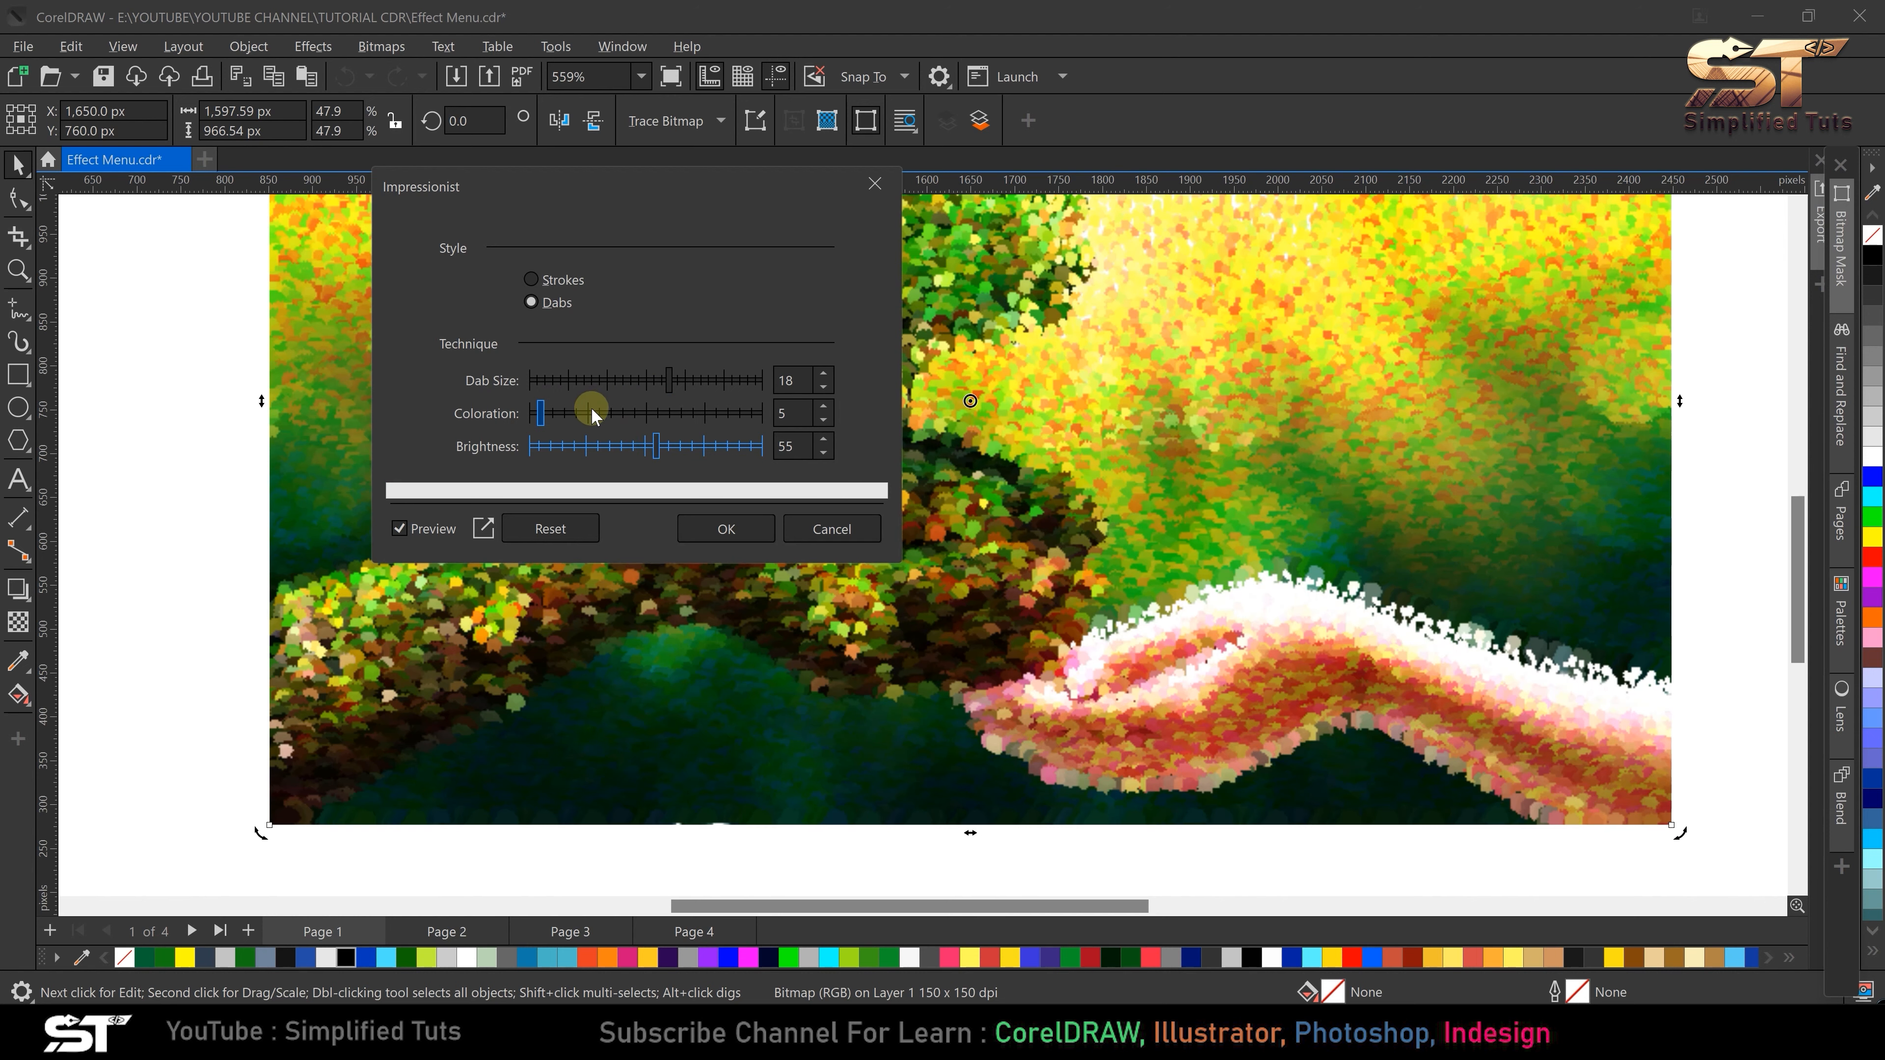
{"action": "left_click", "coordinate": [613, 418]}
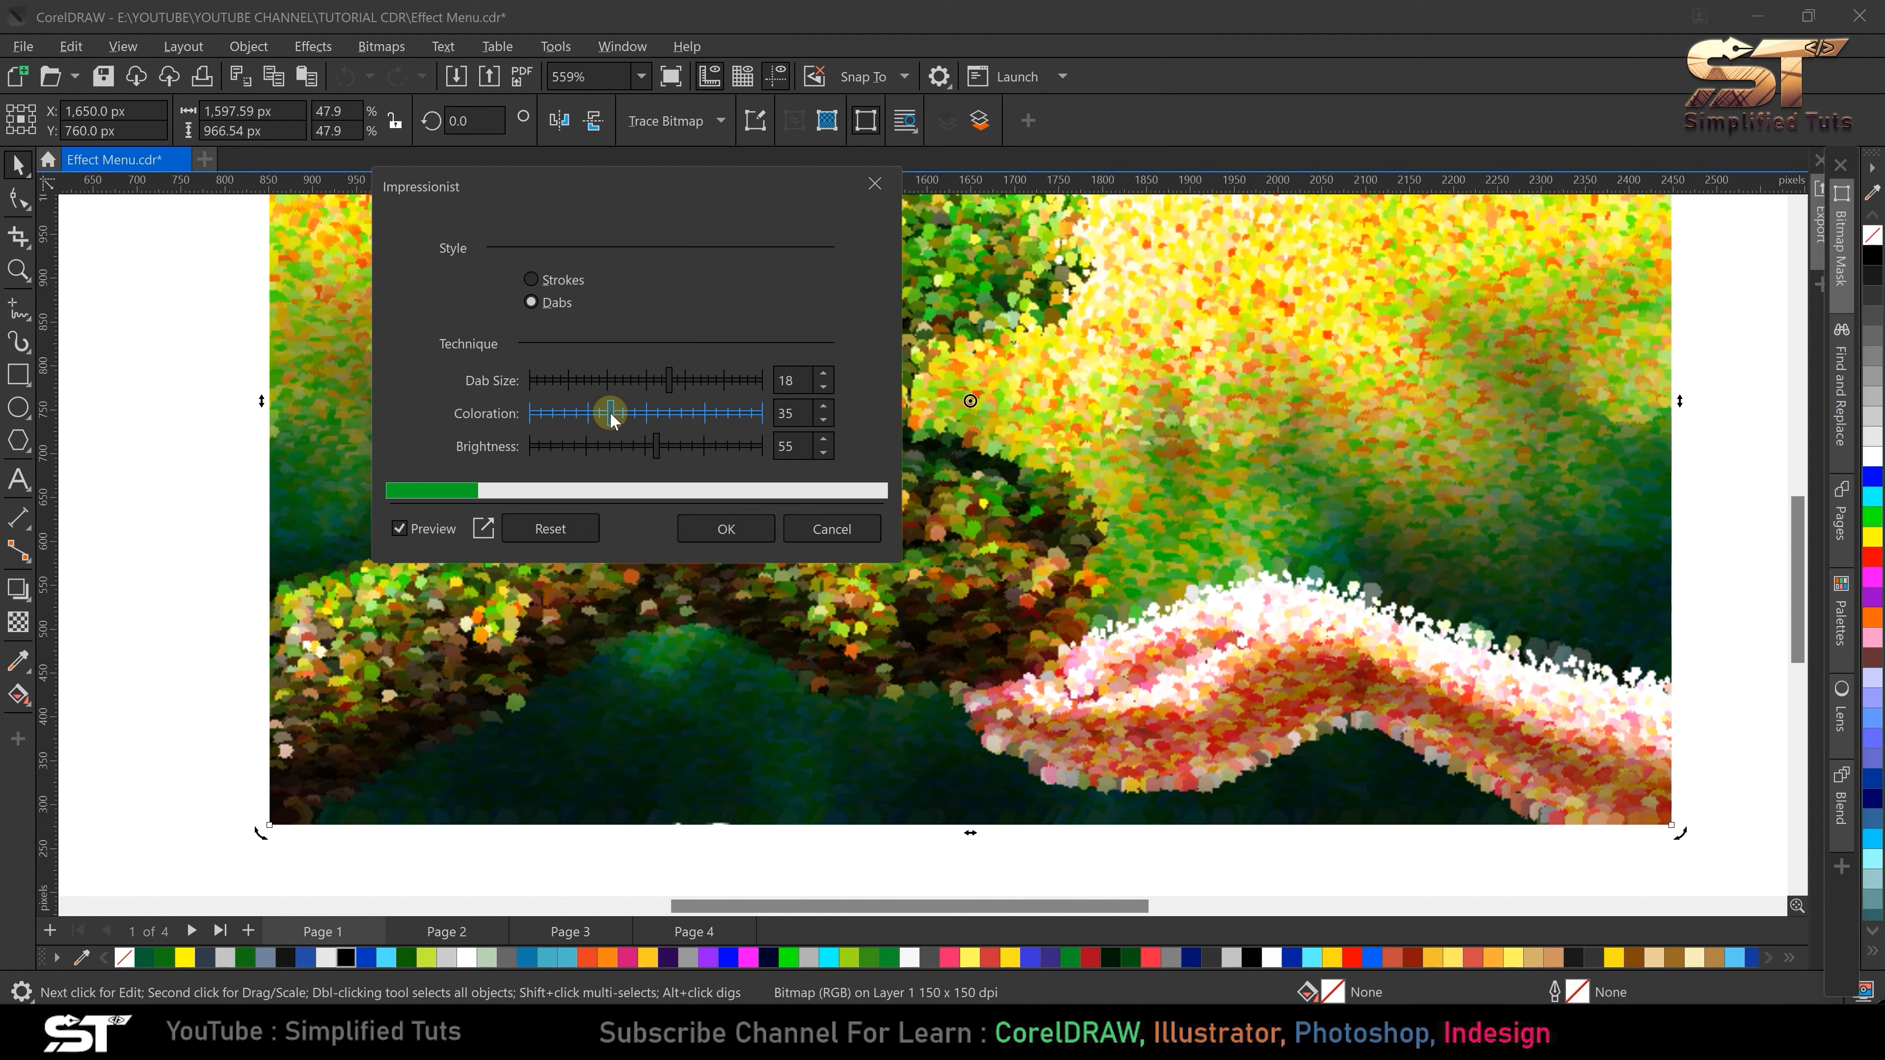
{"action": "left_click_drag", "start_coordinate": [671, 422], "coordinate": [568, 417]}
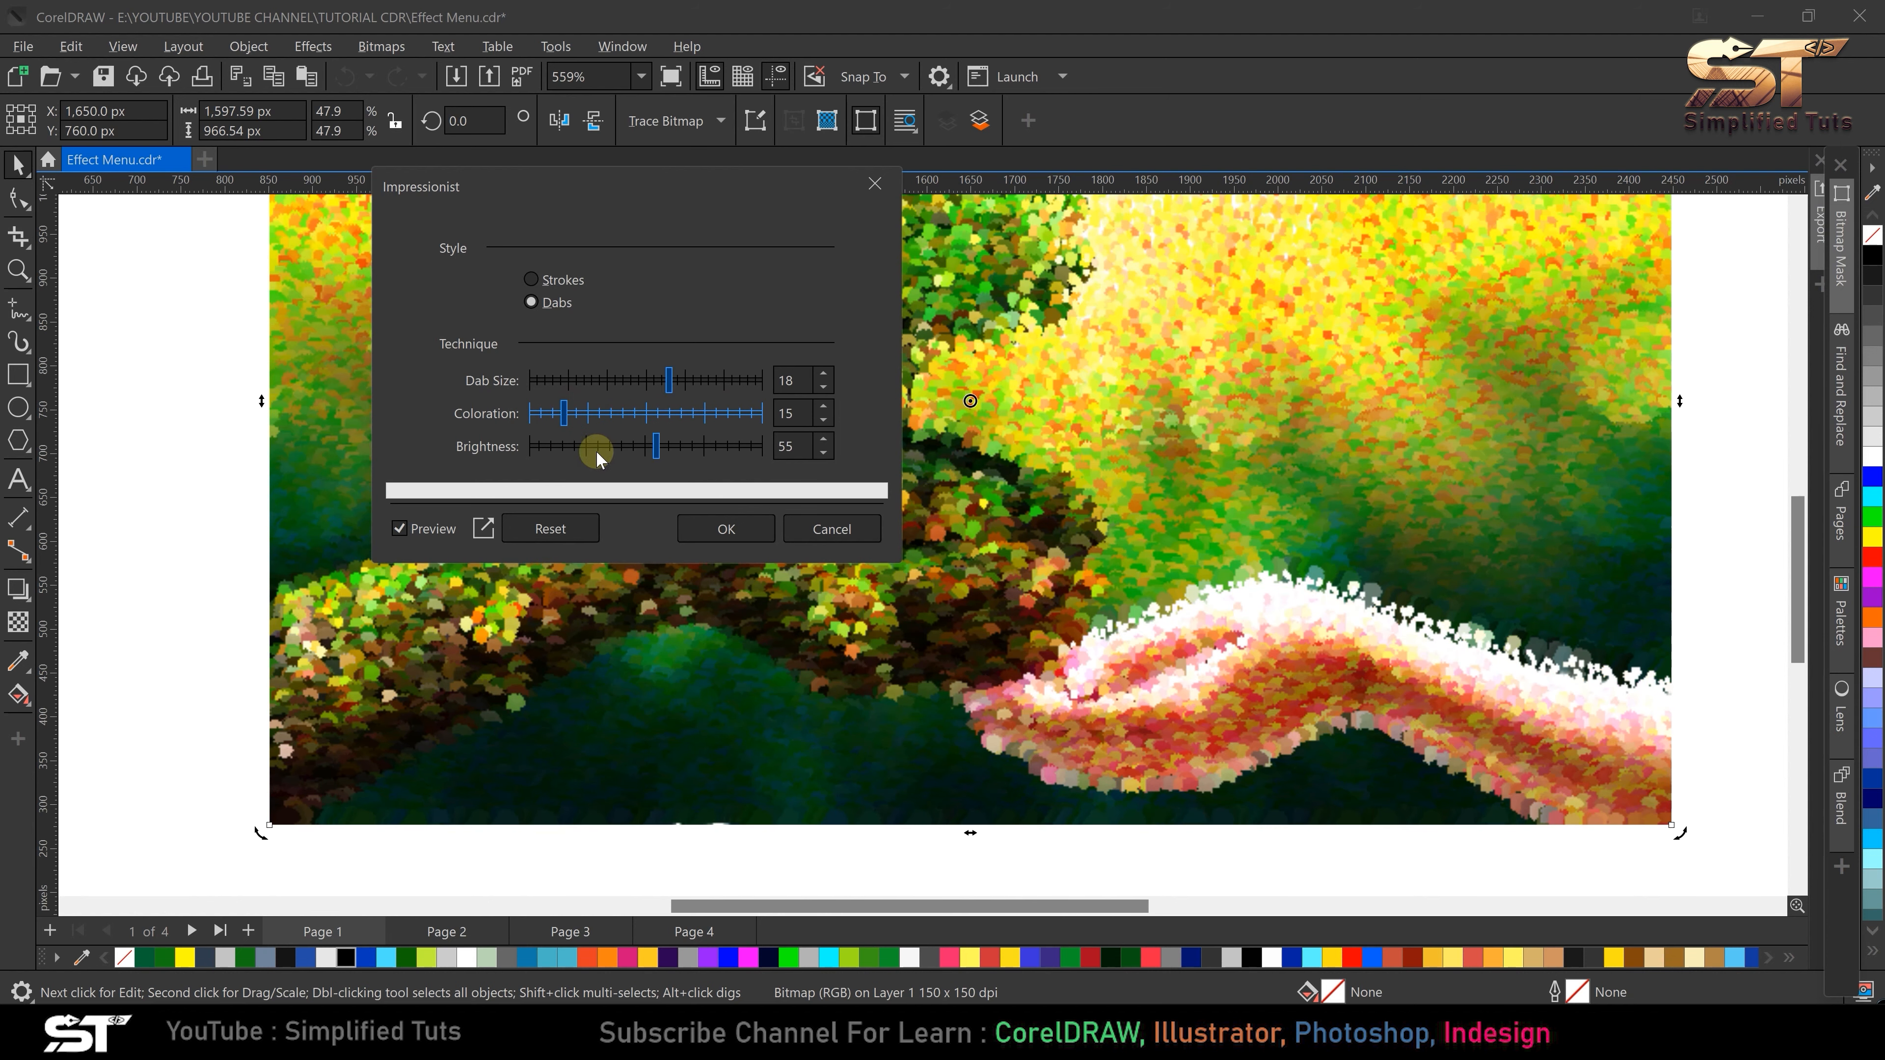
{"action": "left_click", "coordinate": [725, 528]}
- Examine the Impressionist dabs across the whole photo and close up, and undo the effect
{"action": "scroll", "coordinate": [772, 376], "scroll_direction": "down", "scroll_amount": 3}
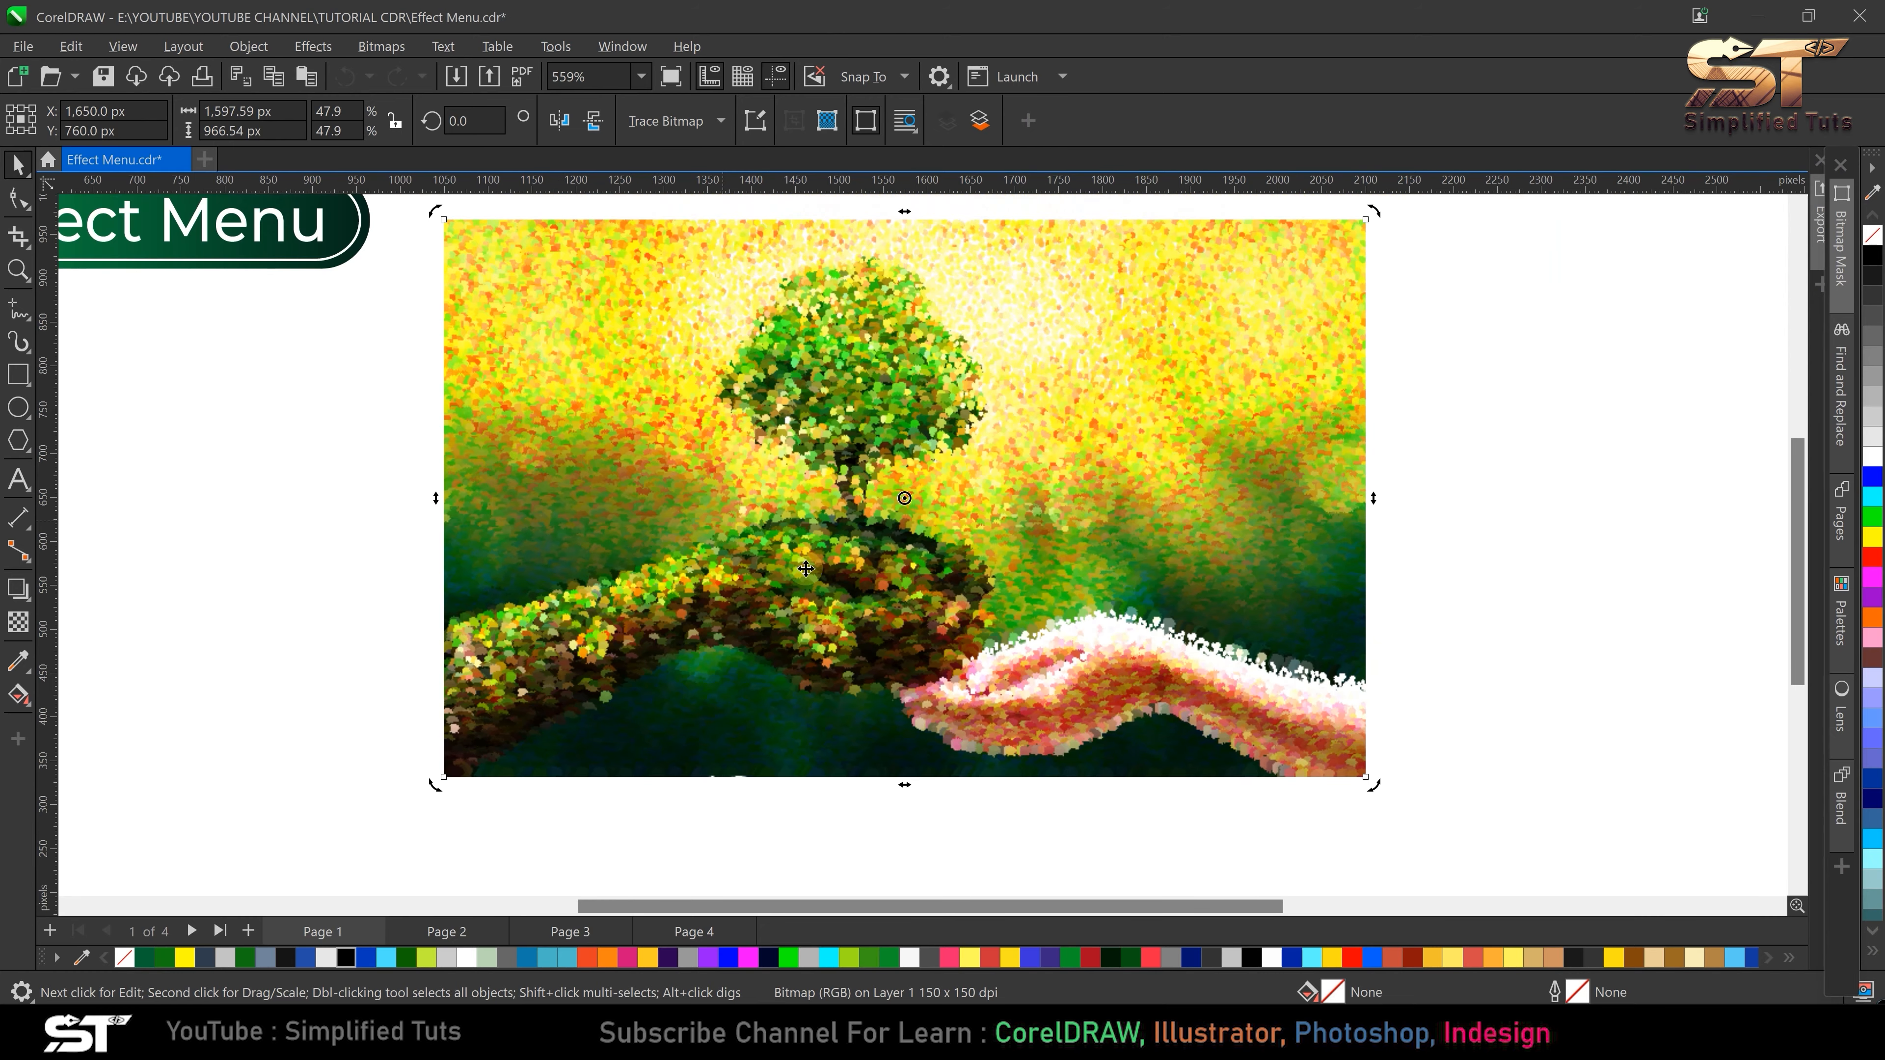
{"action": "scroll", "coordinate": [772, 376], "scroll_direction": "up", "scroll_amount": 2}
{"action": "scroll", "coordinate": [772, 376], "scroll_direction": "up", "scroll_amount": 2}
{"action": "scroll", "coordinate": [872, 543], "scroll_direction": "down", "scroll_amount": 2}
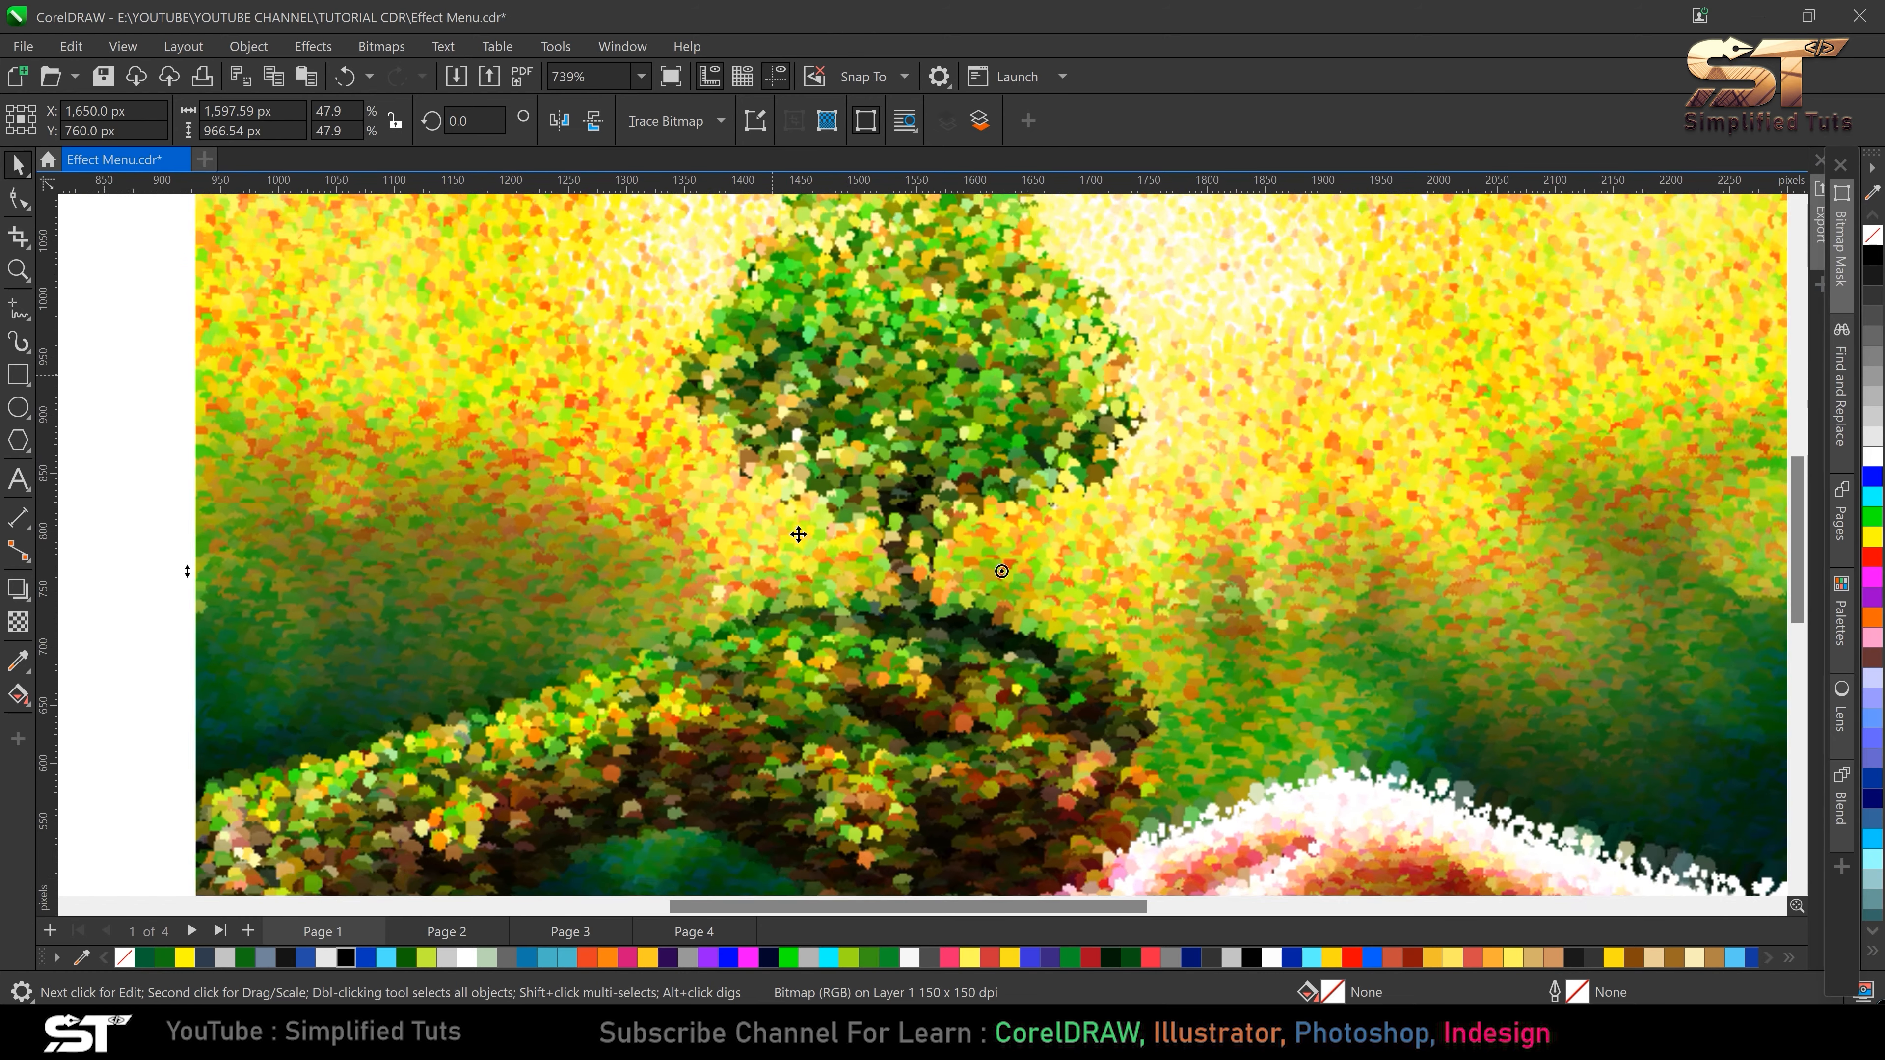
{"action": "key", "text": "ctrl+z"}
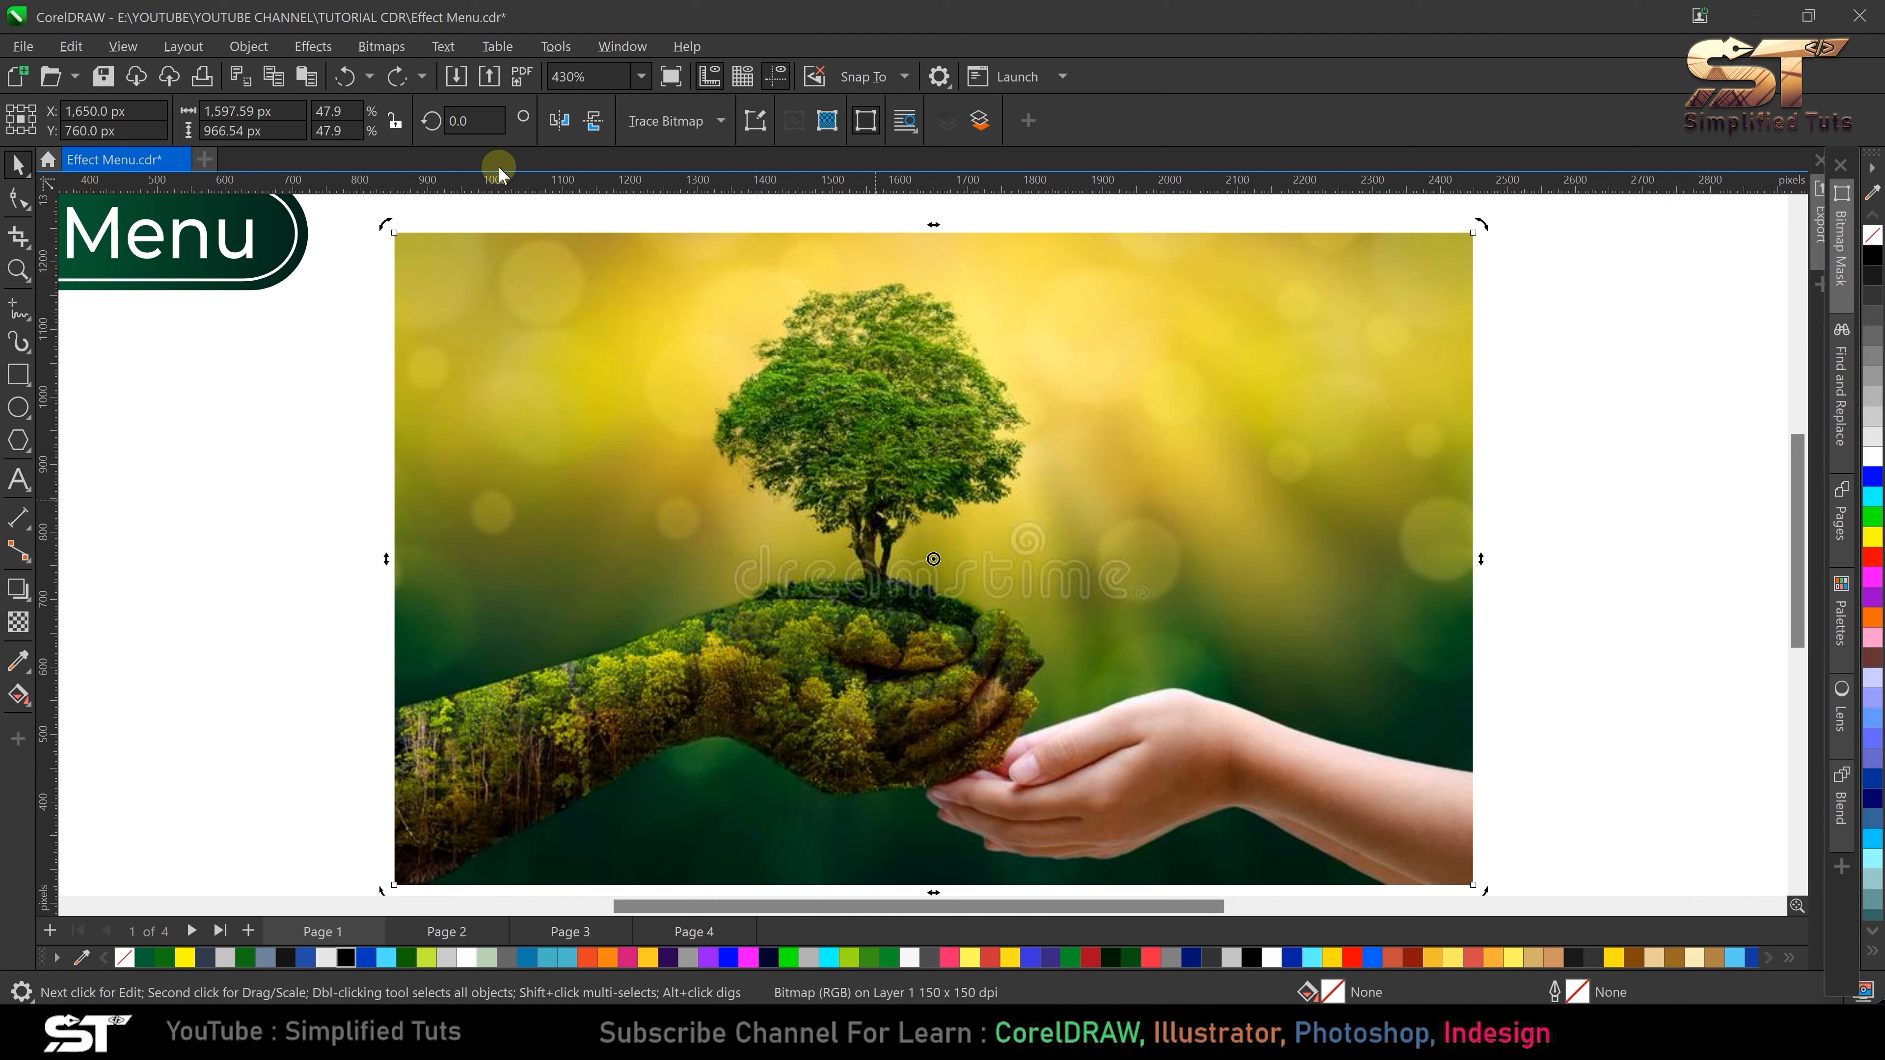
- Start the Palette Knife art stroke on the photo and inspect the strokes on the hand close up
{"action": "left_click", "coordinate": [289, 50]}
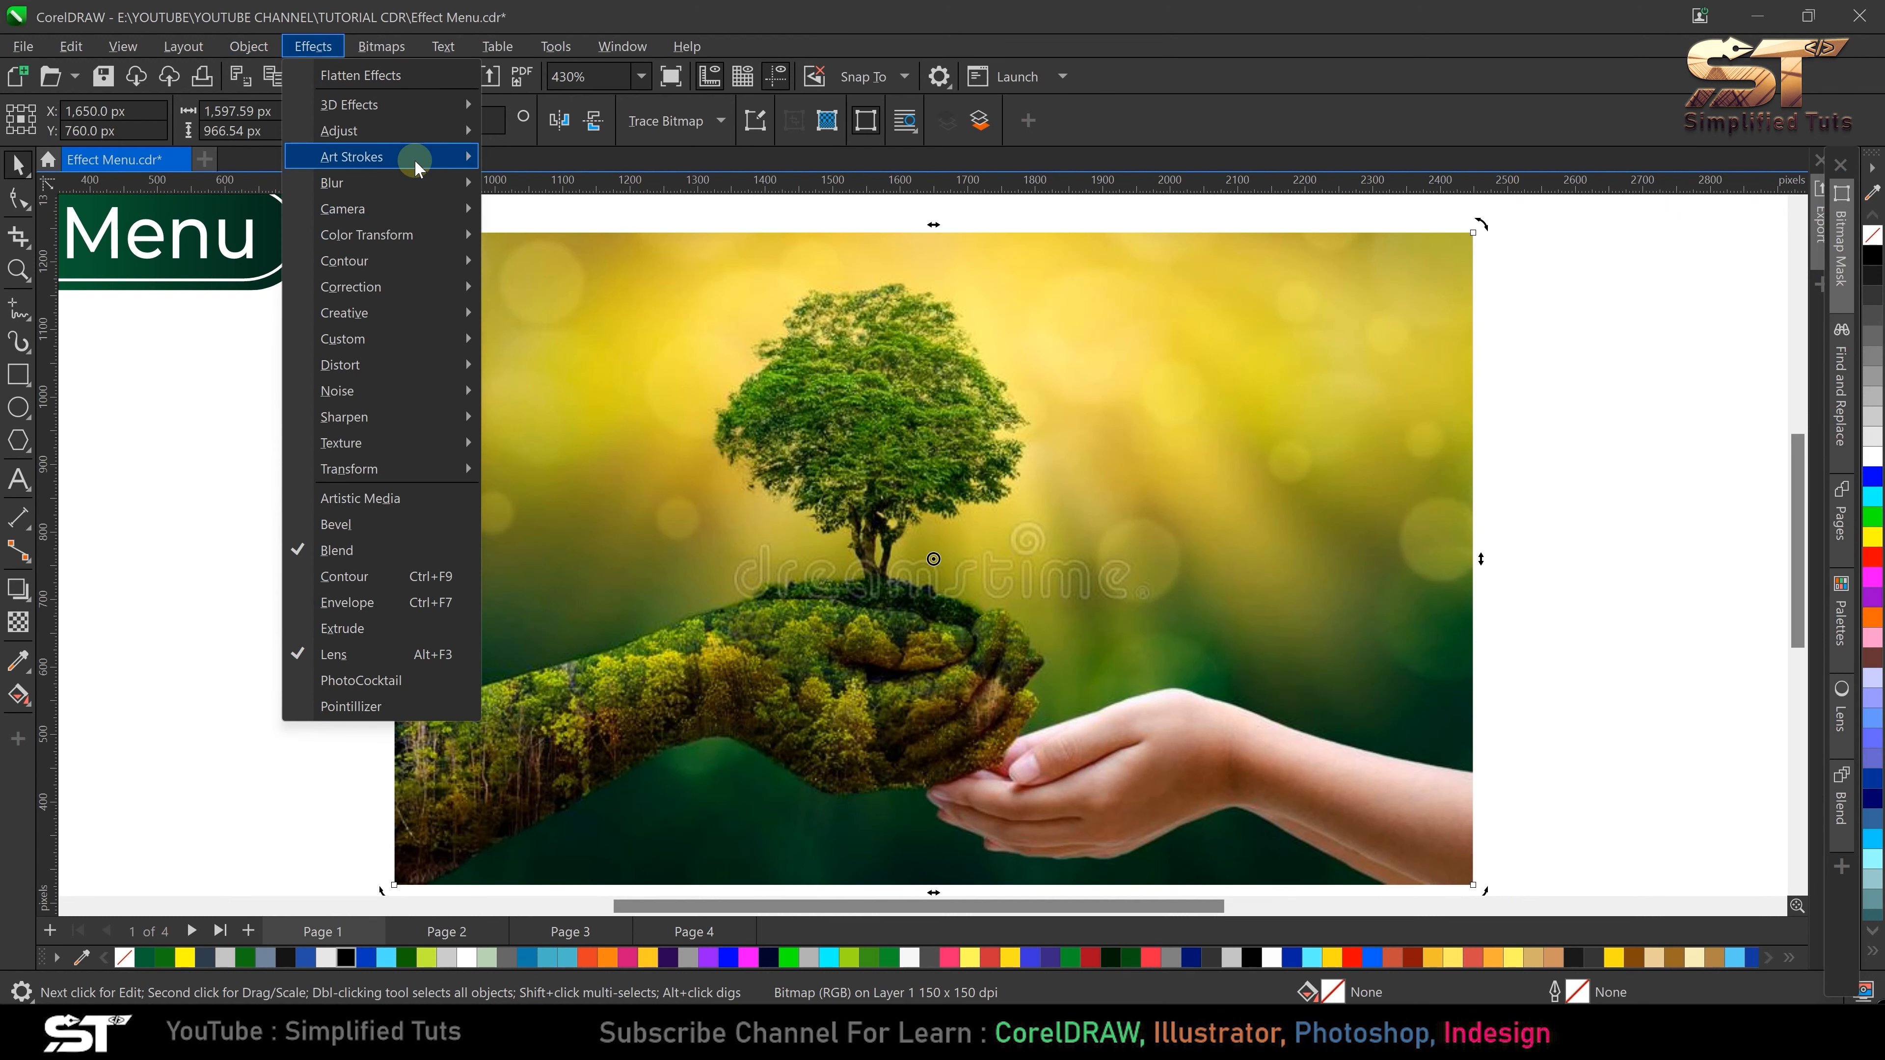
{"action": "mouse_move", "coordinate": [408, 156]}
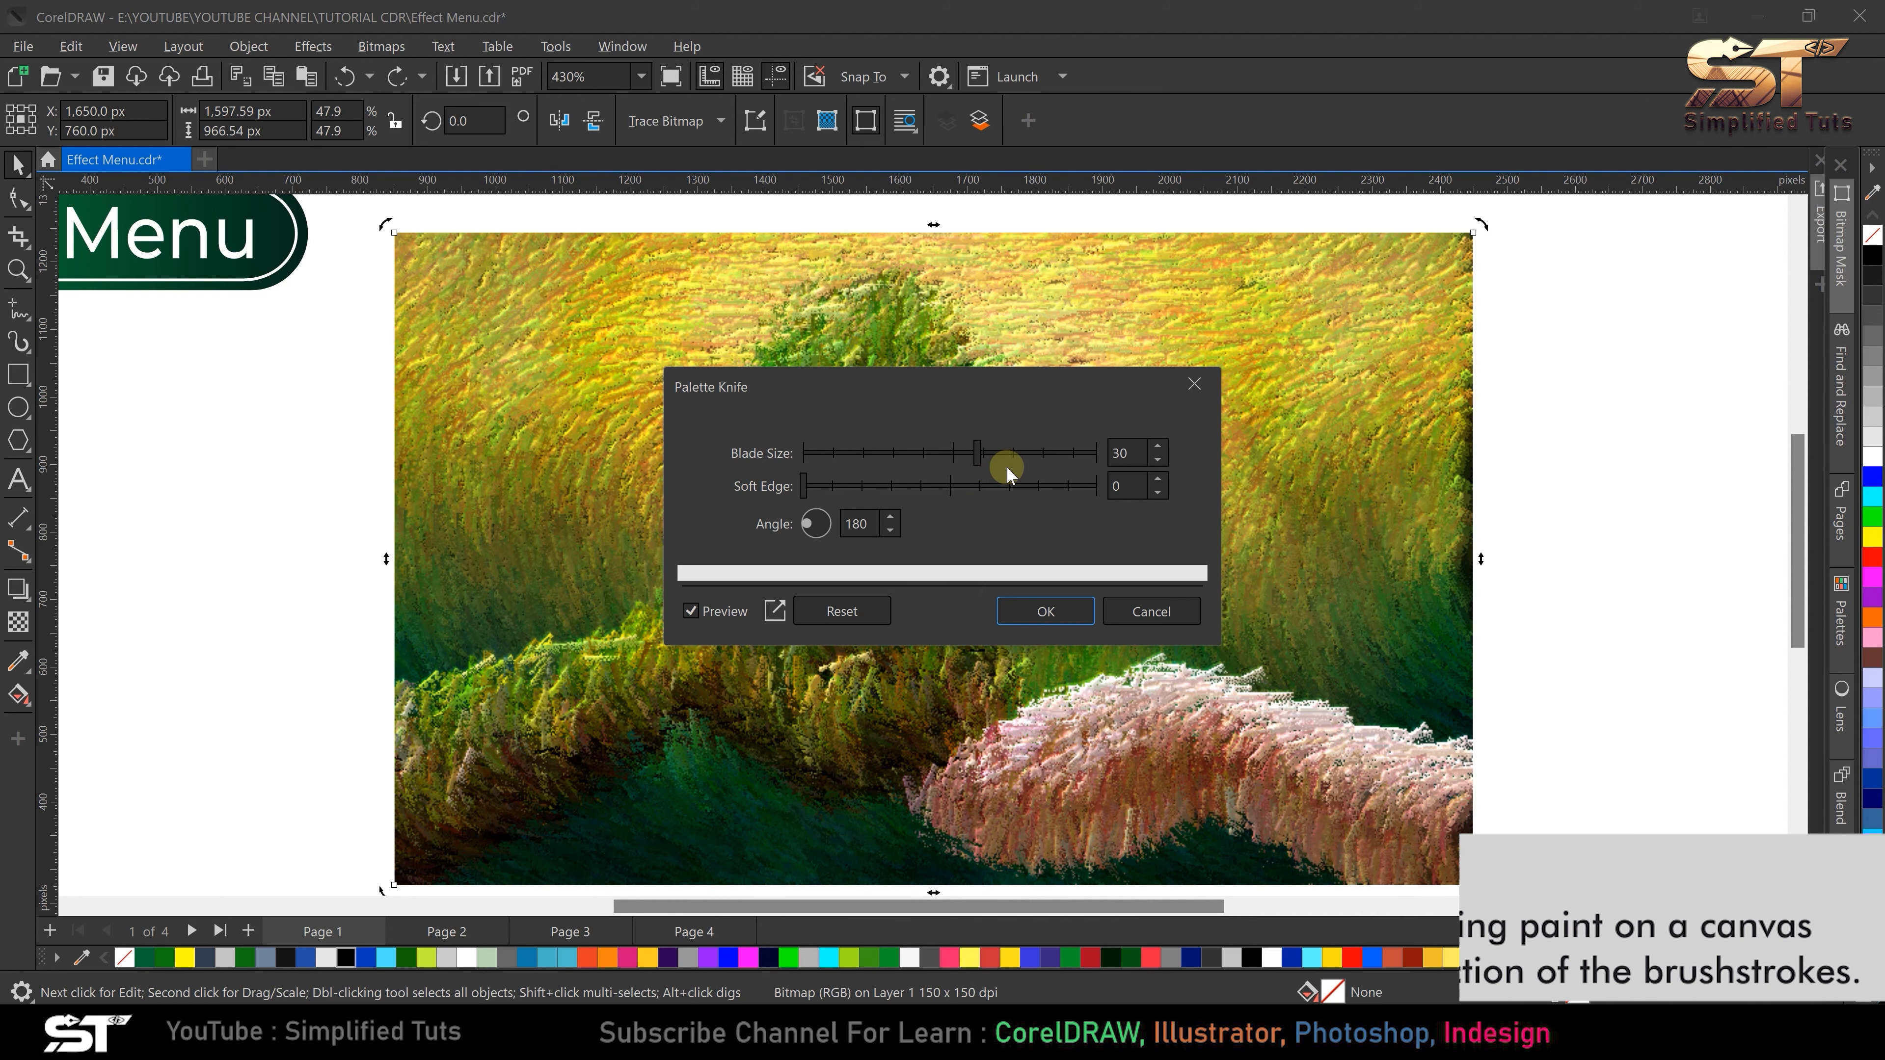
{"action": "left_click_drag", "start_coordinate": [995, 407], "coordinate": [935, 170]}
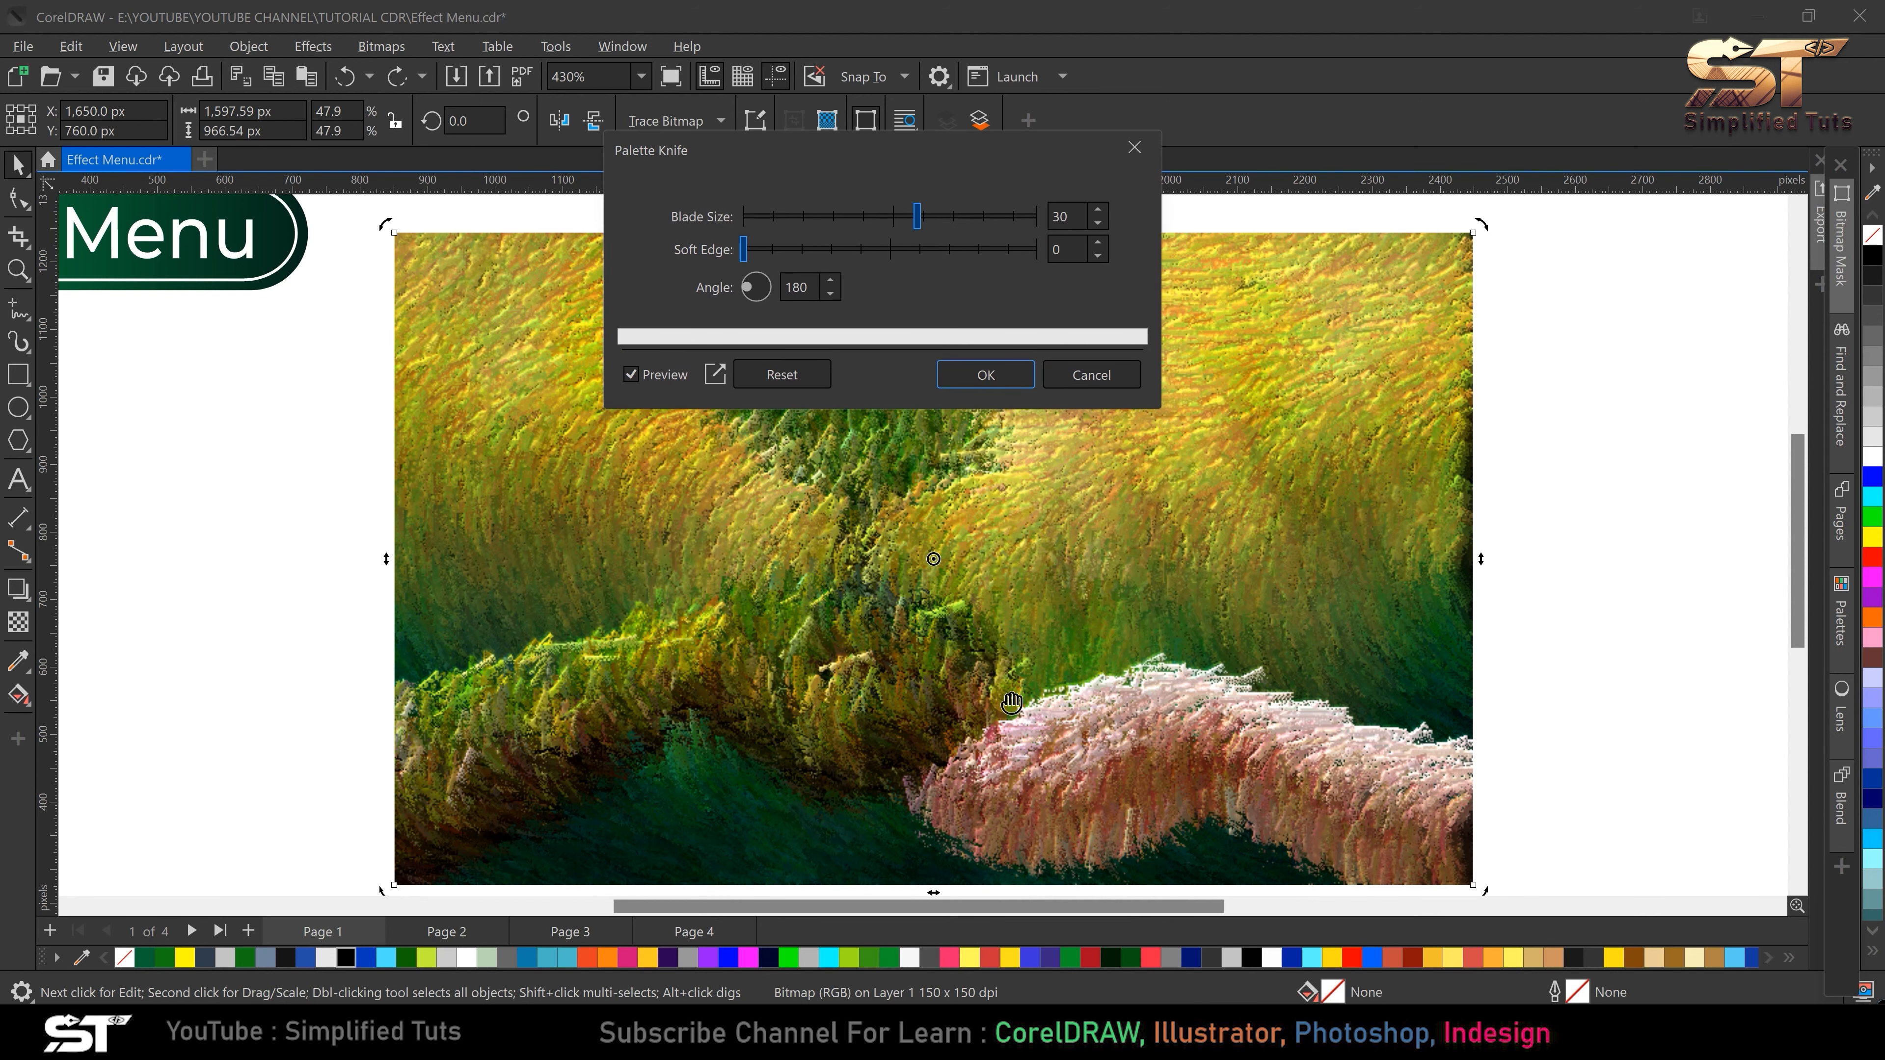
{"action": "scroll", "coordinate": [1081, 746], "scroll_direction": "up", "scroll_amount": 2}
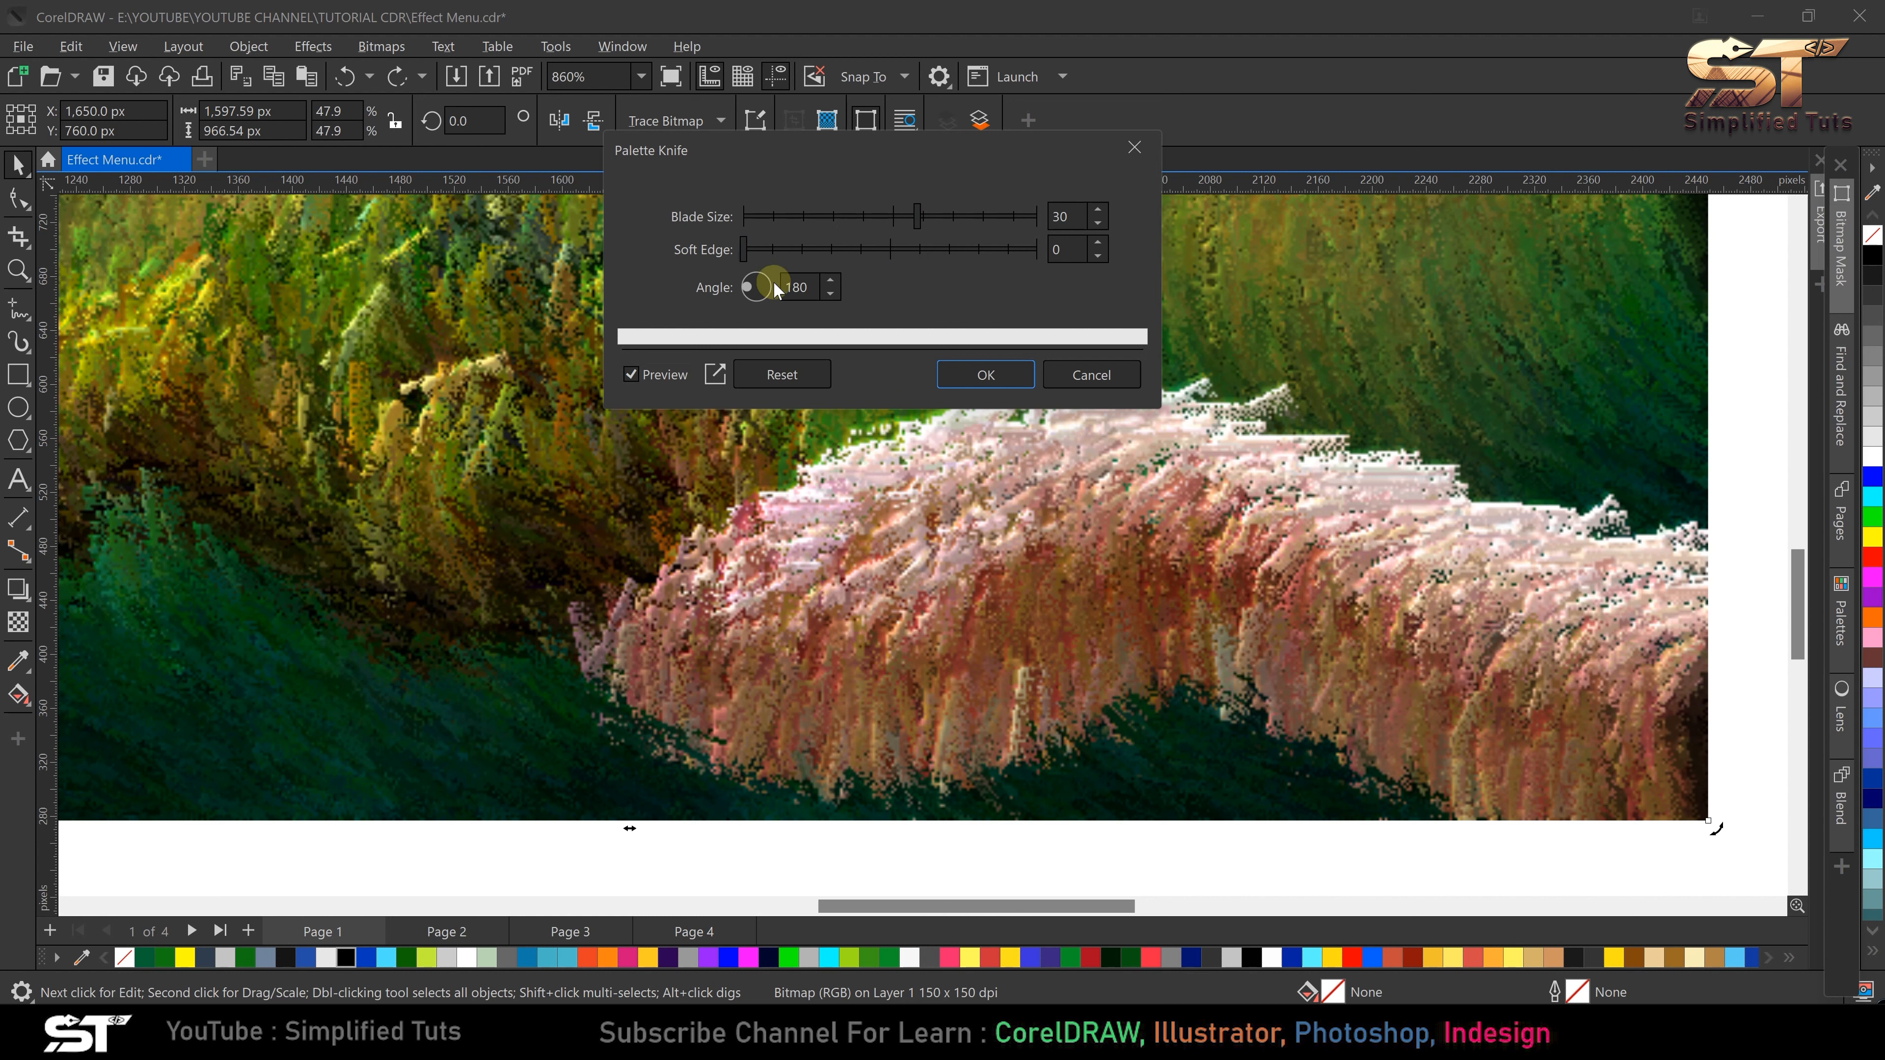
- Set the Palette Knife Angle to 39, Soft Edge to 8 and Blade Size to 45
{"action": "left_click_drag", "start_coordinate": [755, 307], "coordinate": [764, 297]}
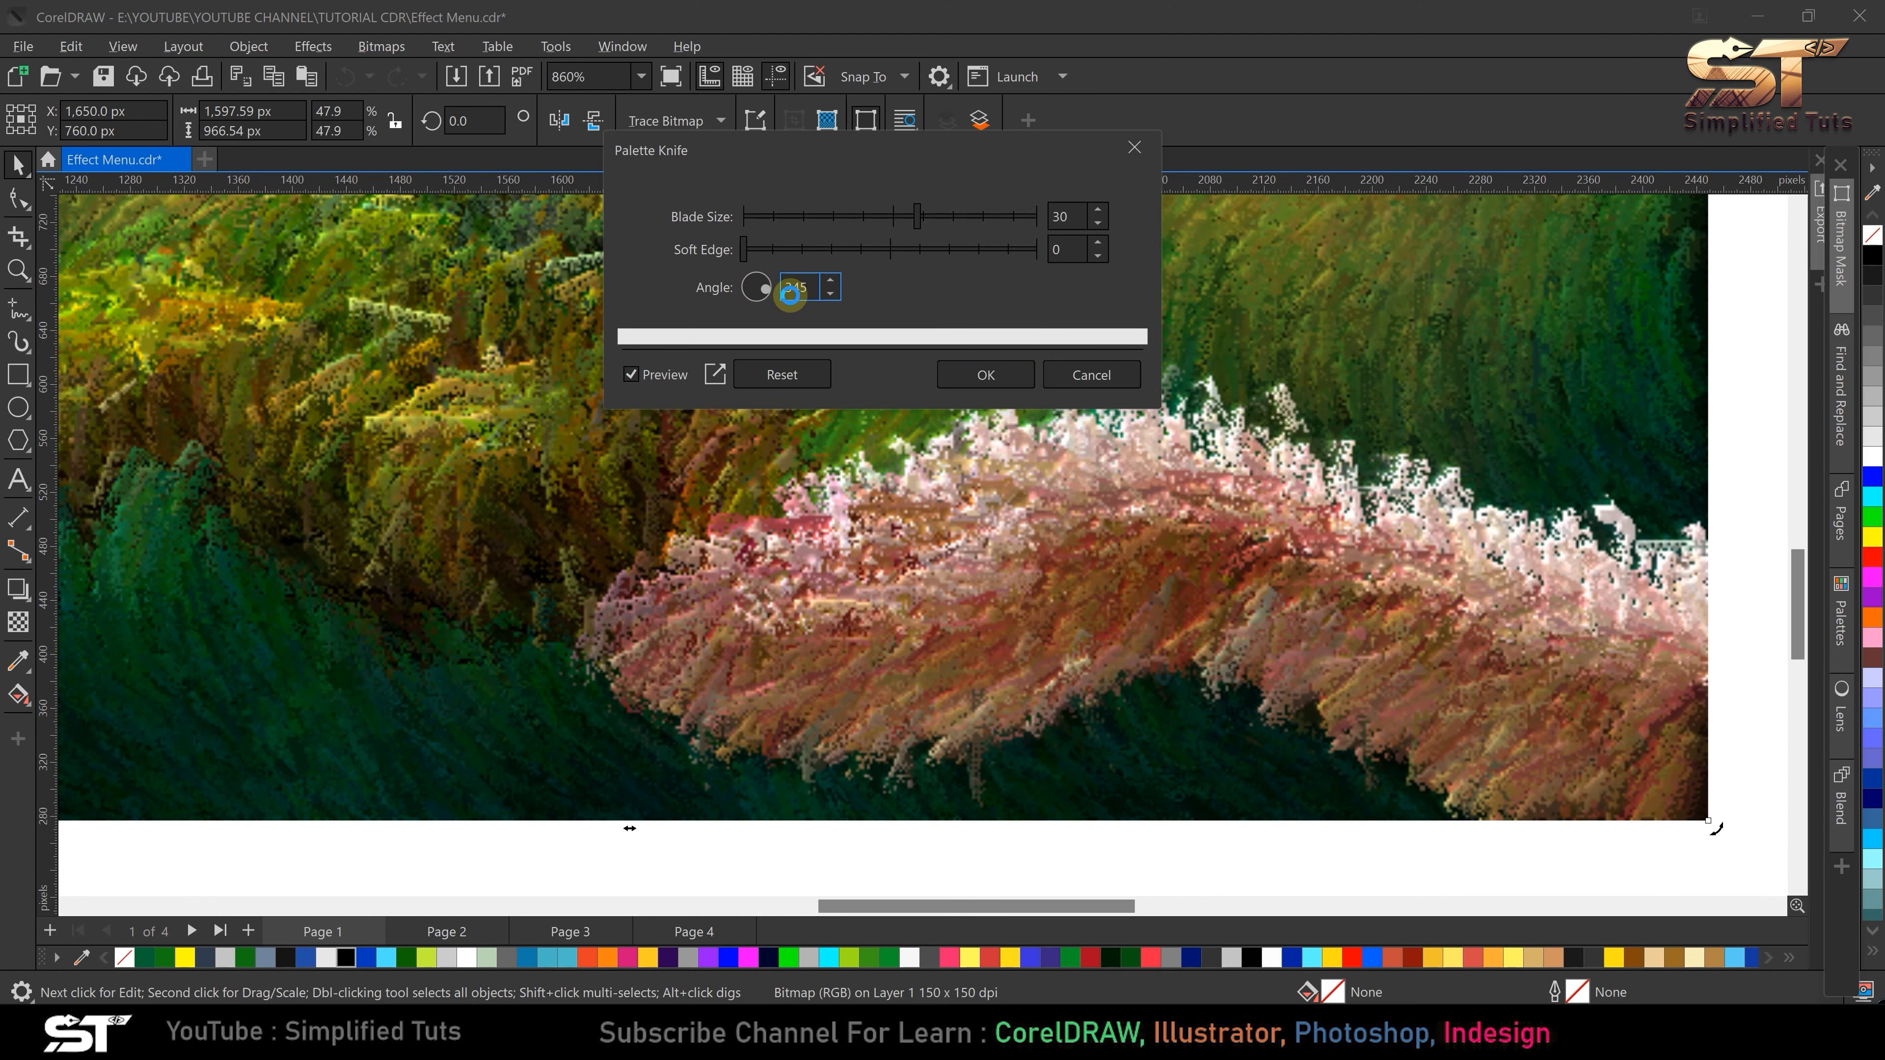
{"action": "left_click", "coordinate": [815, 245]}
{"action": "left_click", "coordinate": [884, 252]}
{"action": "left_click", "coordinate": [929, 252]}
{"action": "left_click", "coordinate": [957, 253]}
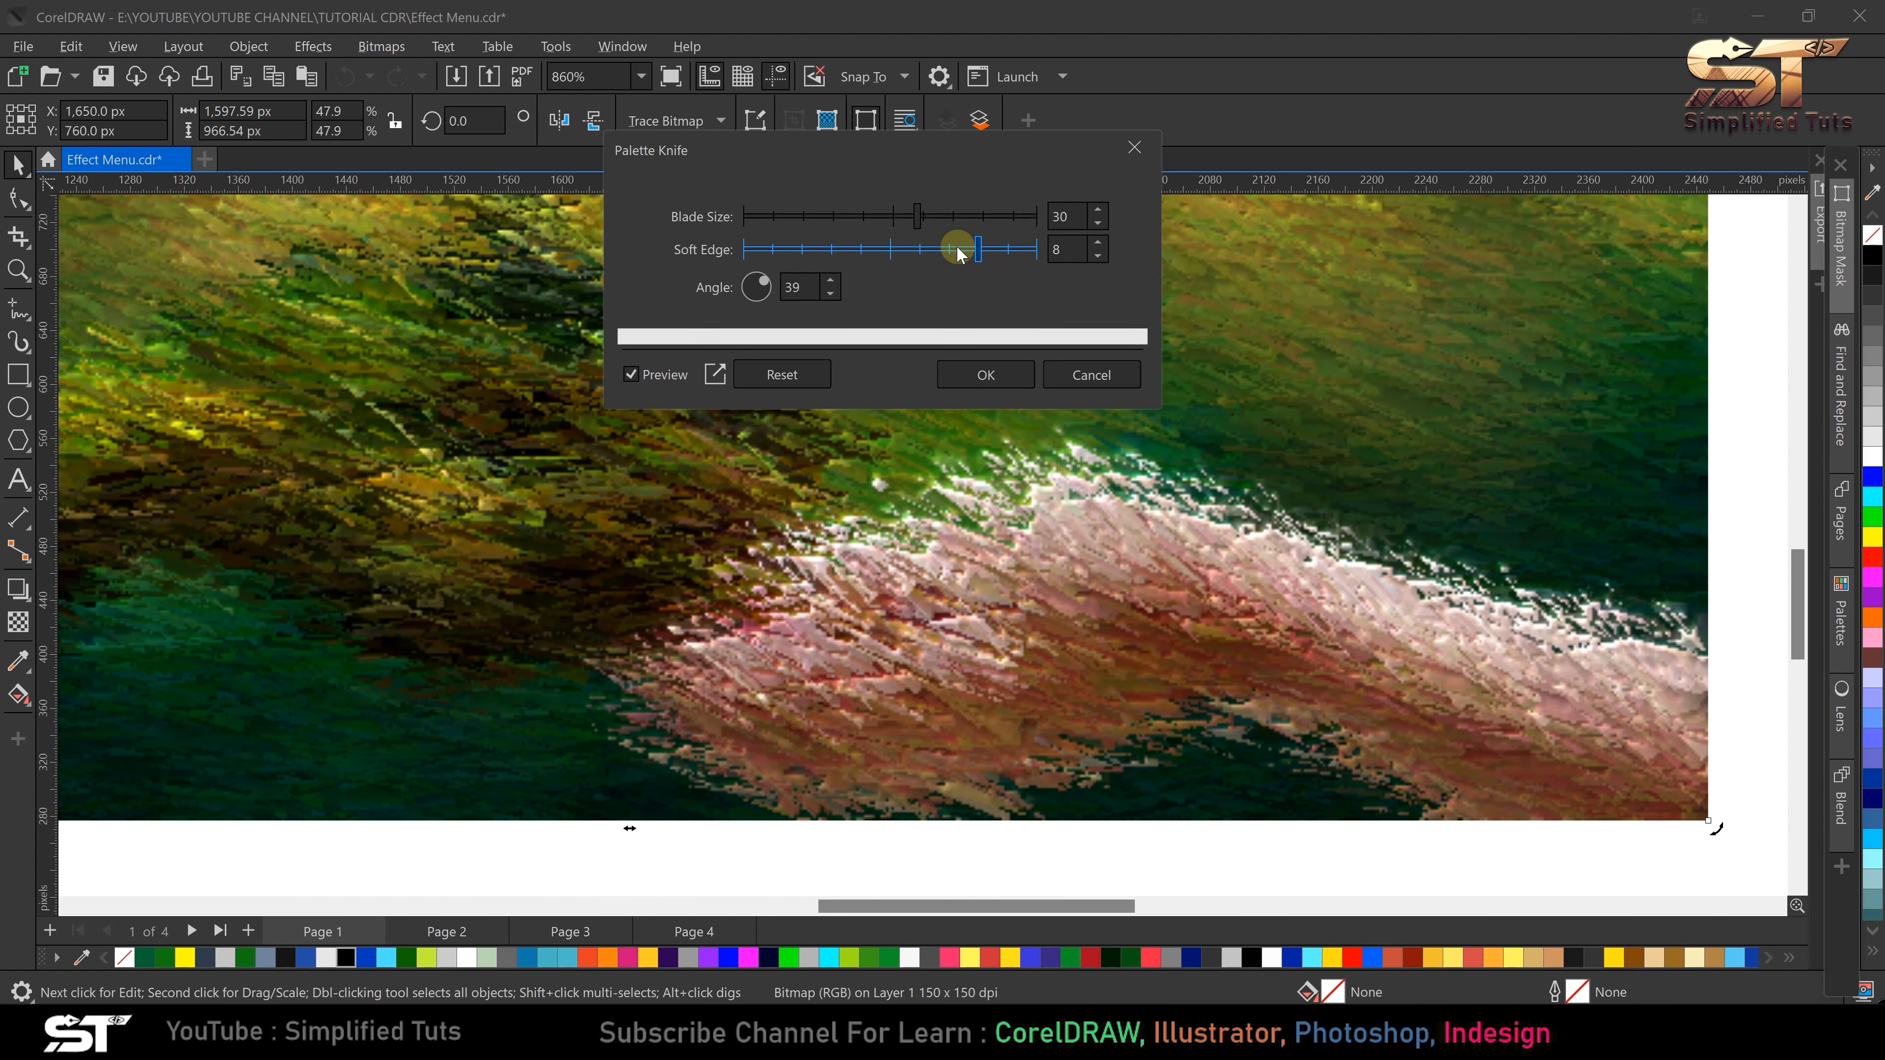
{"action": "left_click", "coordinate": [769, 213]}
{"action": "left_click_drag", "start_coordinate": [835, 214], "coordinate": [1006, 217]}
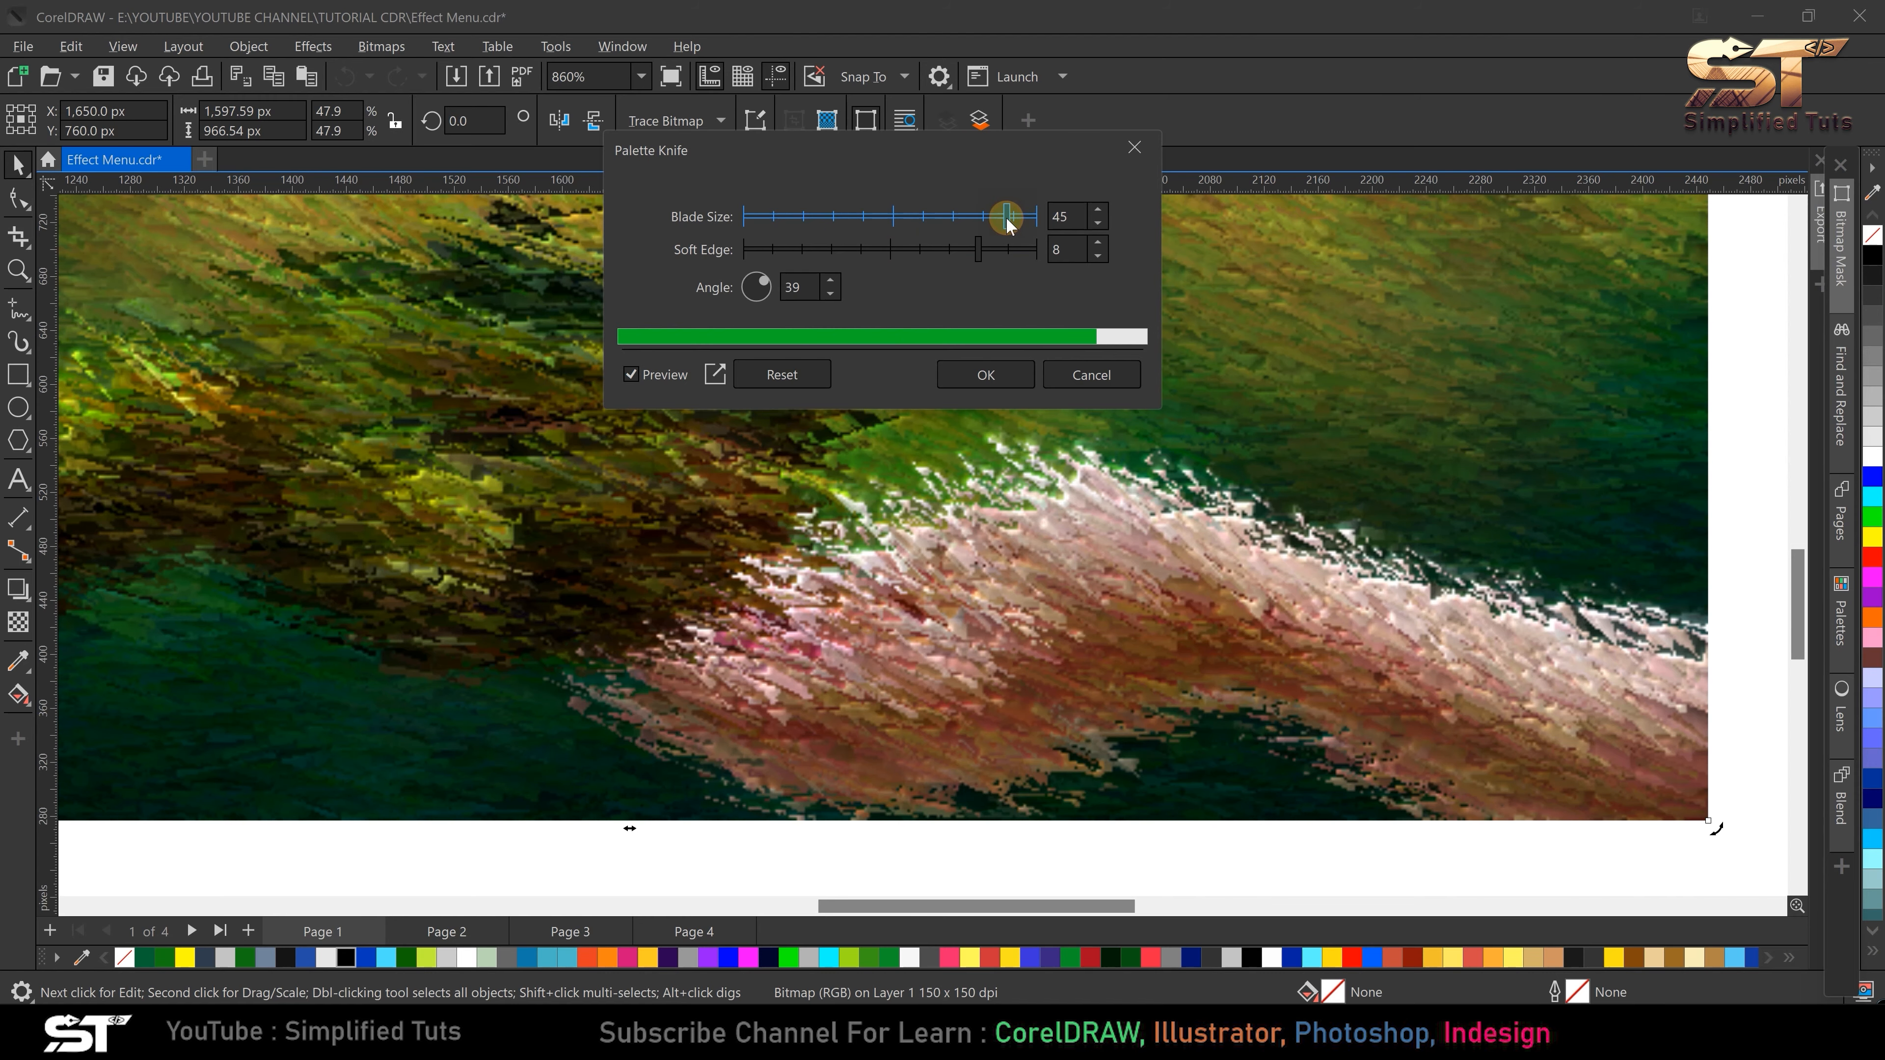
- Discard the Palette Knife effect and return to a view of the whole photo
{"action": "left_click", "coordinate": [1091, 375]}
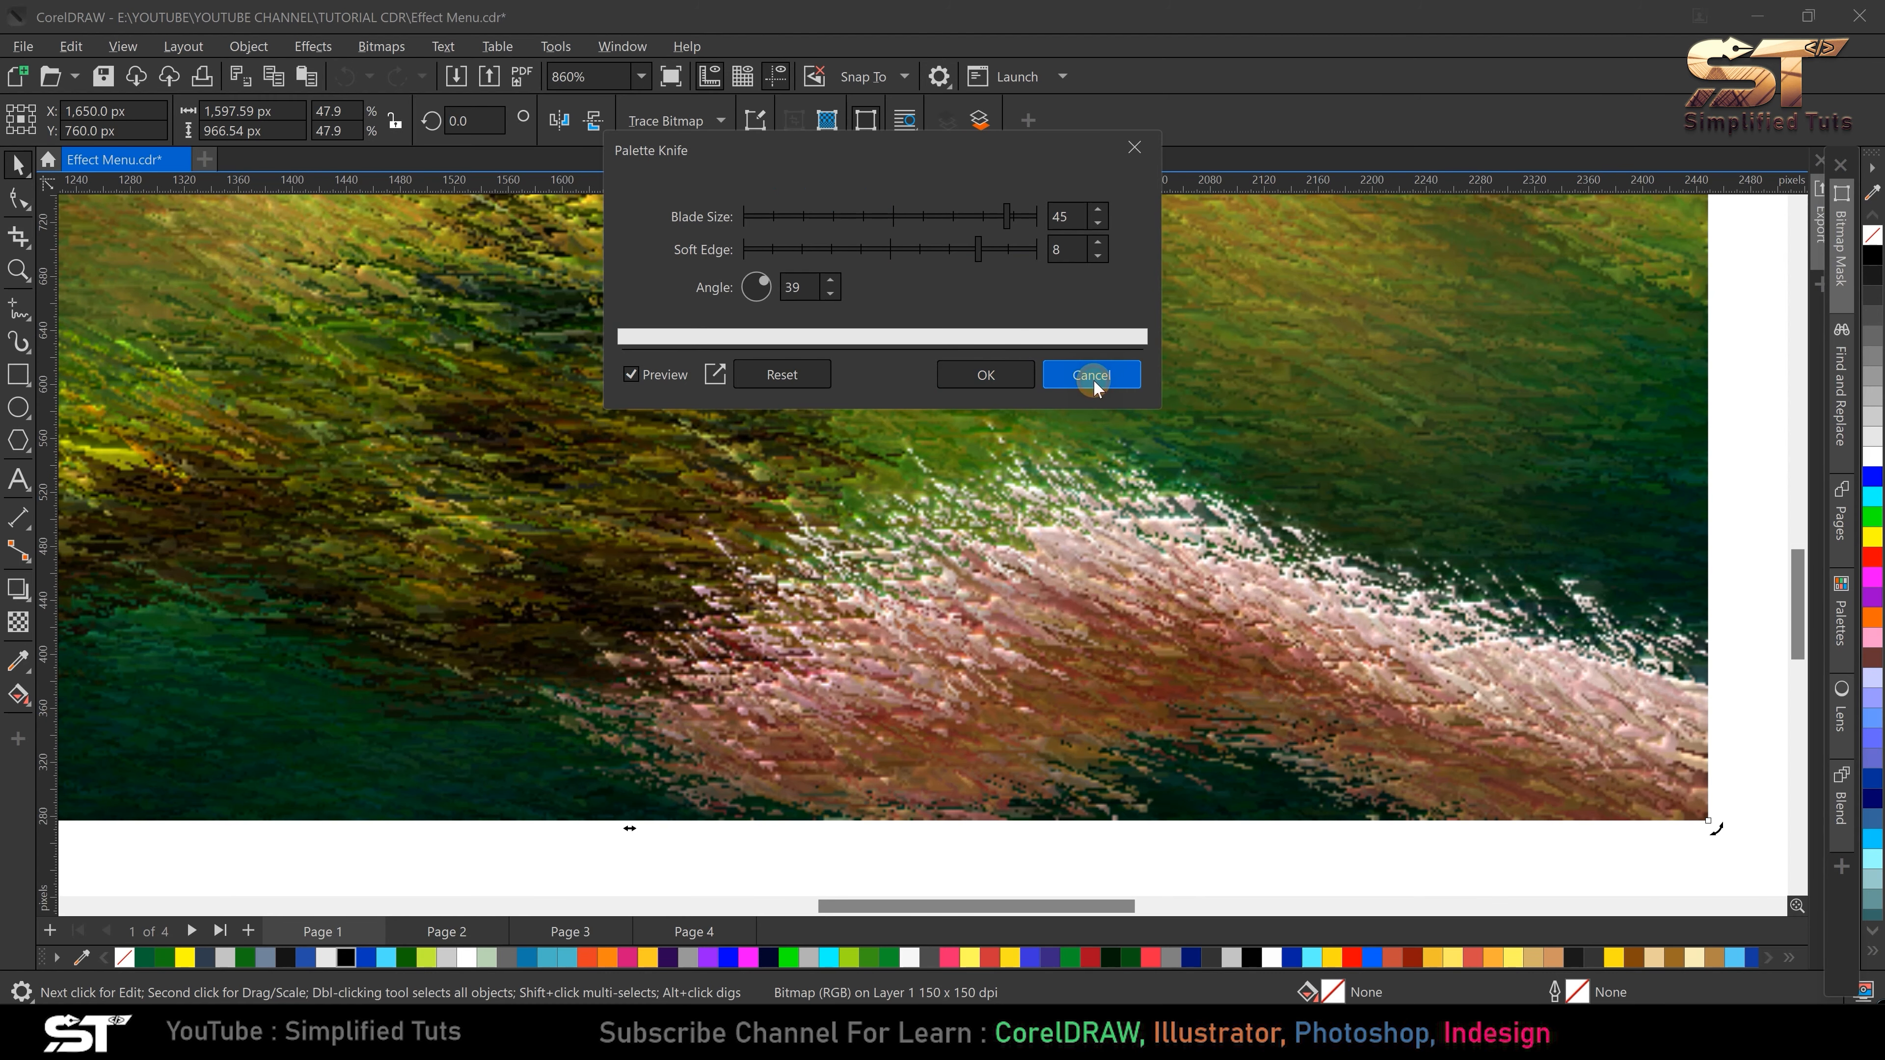
{"action": "scroll", "coordinate": [799, 544], "scroll_direction": "down", "scroll_amount": 2}
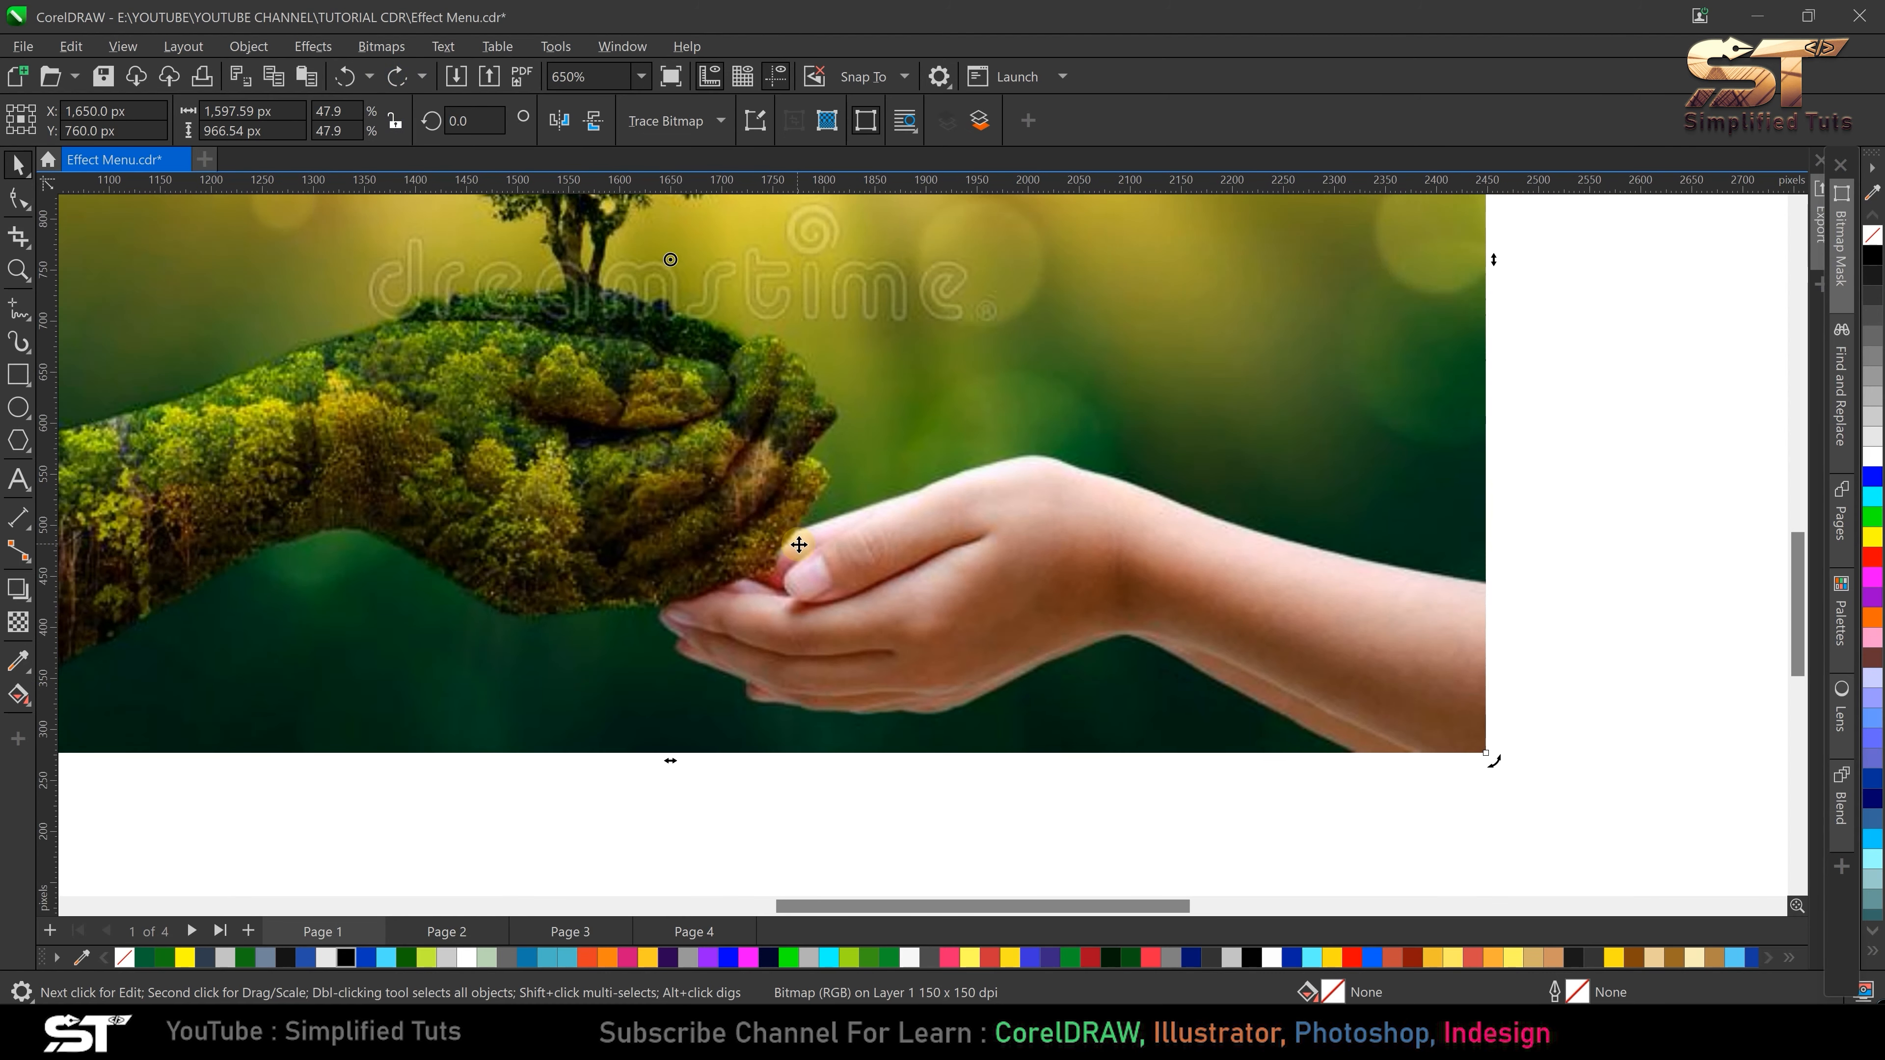
{"action": "scroll", "coordinate": [799, 544], "scroll_direction": "down", "scroll_amount": 6}
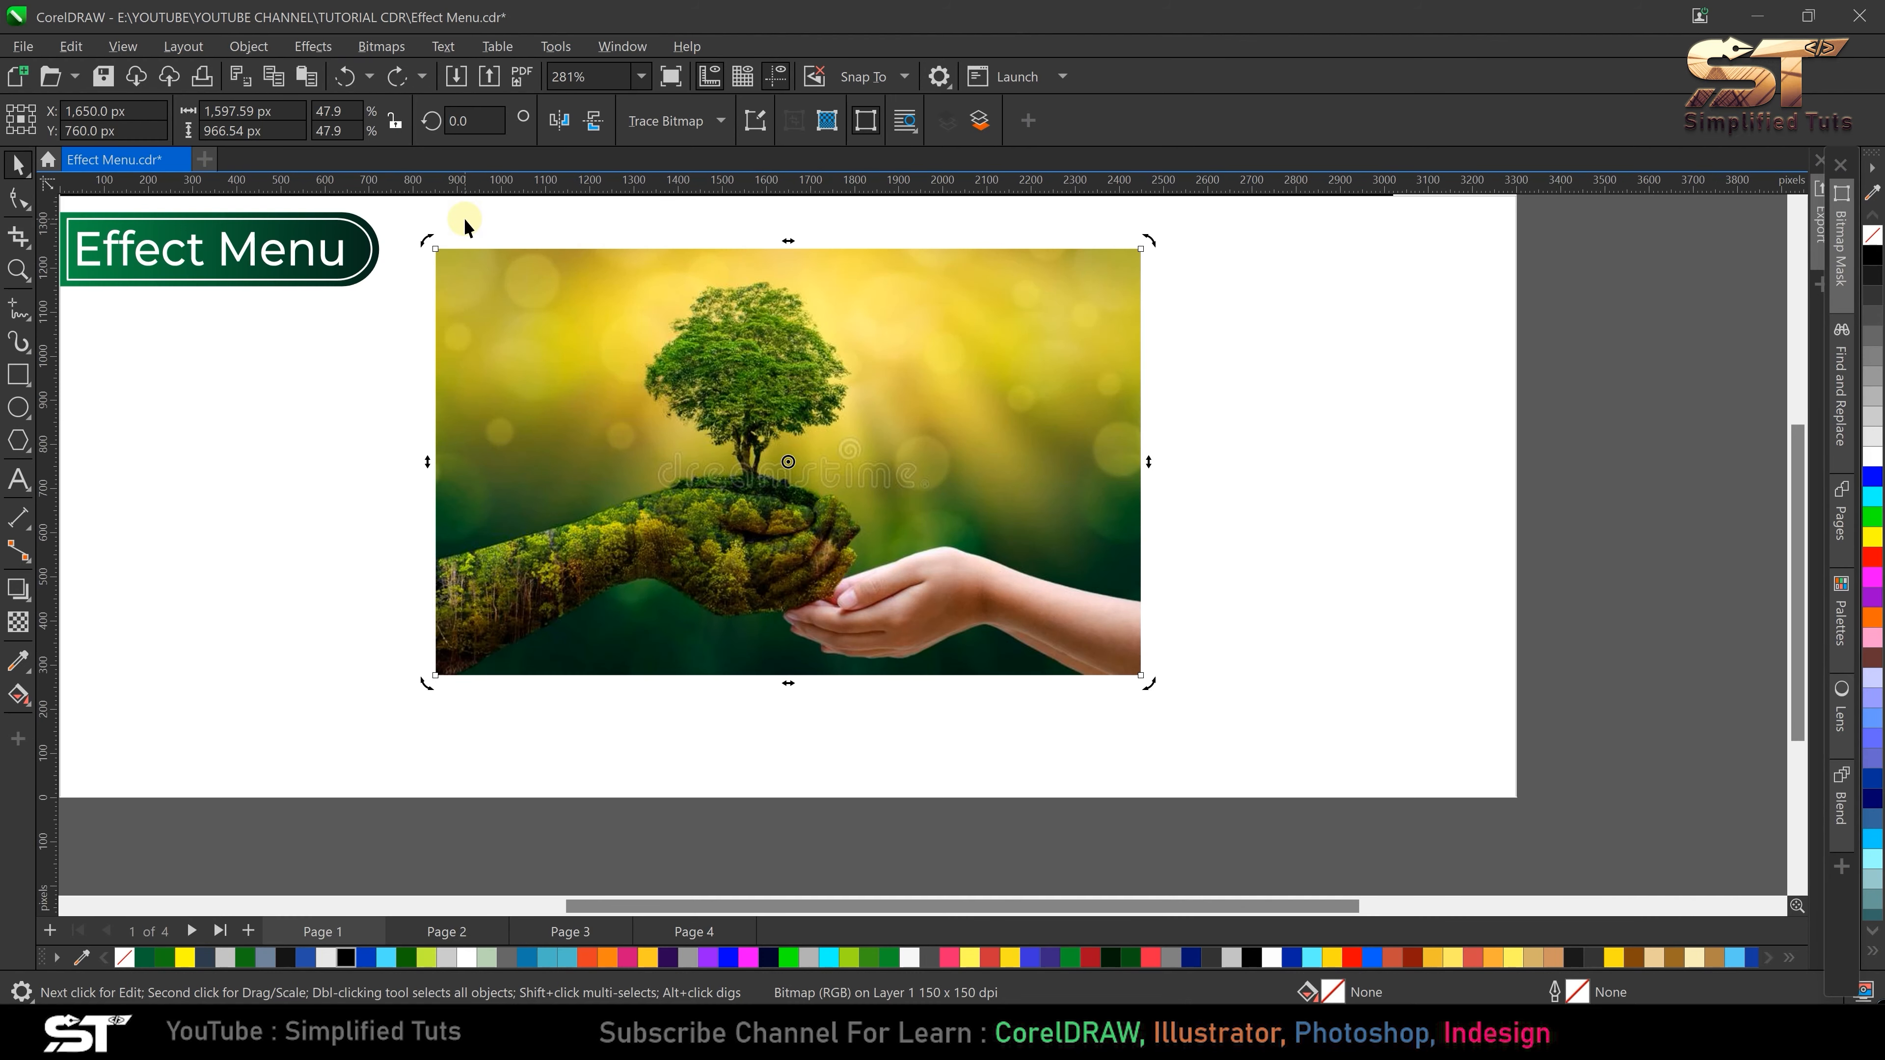
- Start the Pastels art stroke on the photo and inspect the soft strokes on the hands close up
{"action": "scroll", "coordinate": [467, 221], "scroll_direction": "up", "scroll_amount": 1}
{"action": "left_click", "coordinate": [327, 48]}
{"action": "mouse_move", "coordinate": [449, 163]}
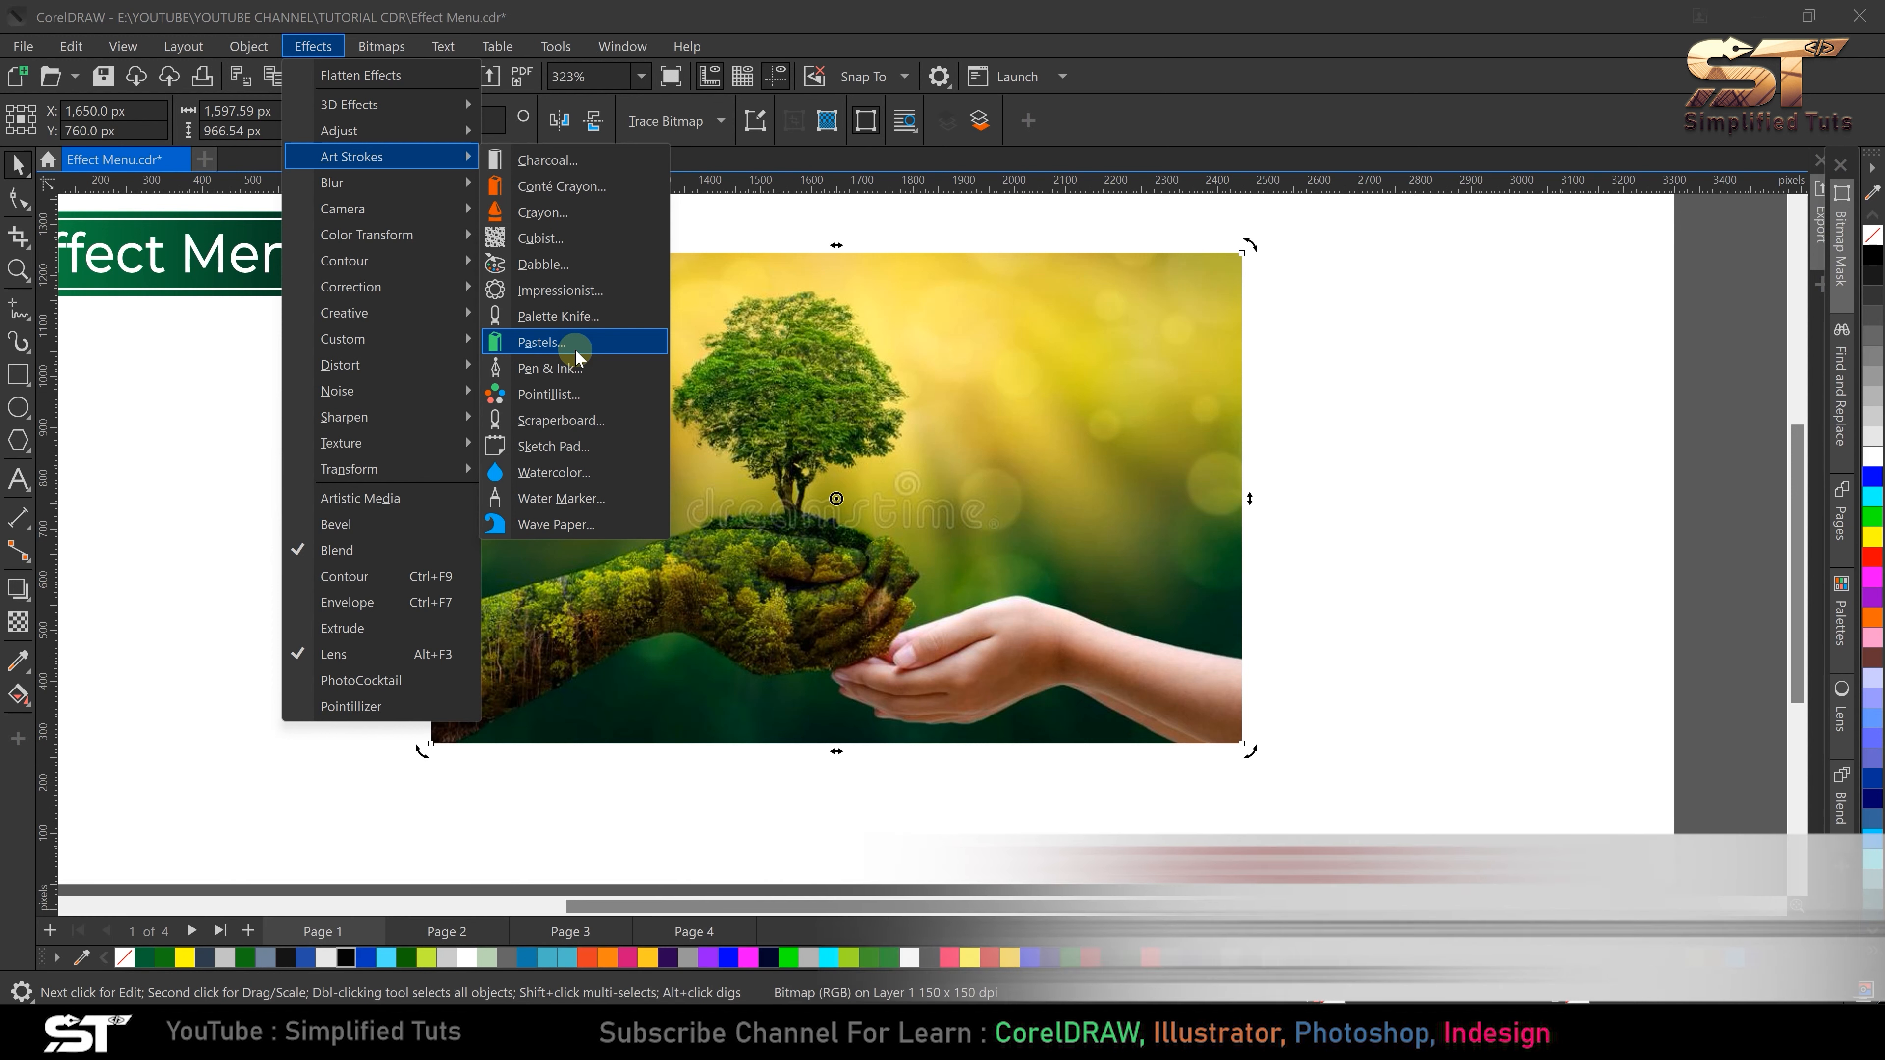
{"action": "left_click", "coordinate": [577, 355]}
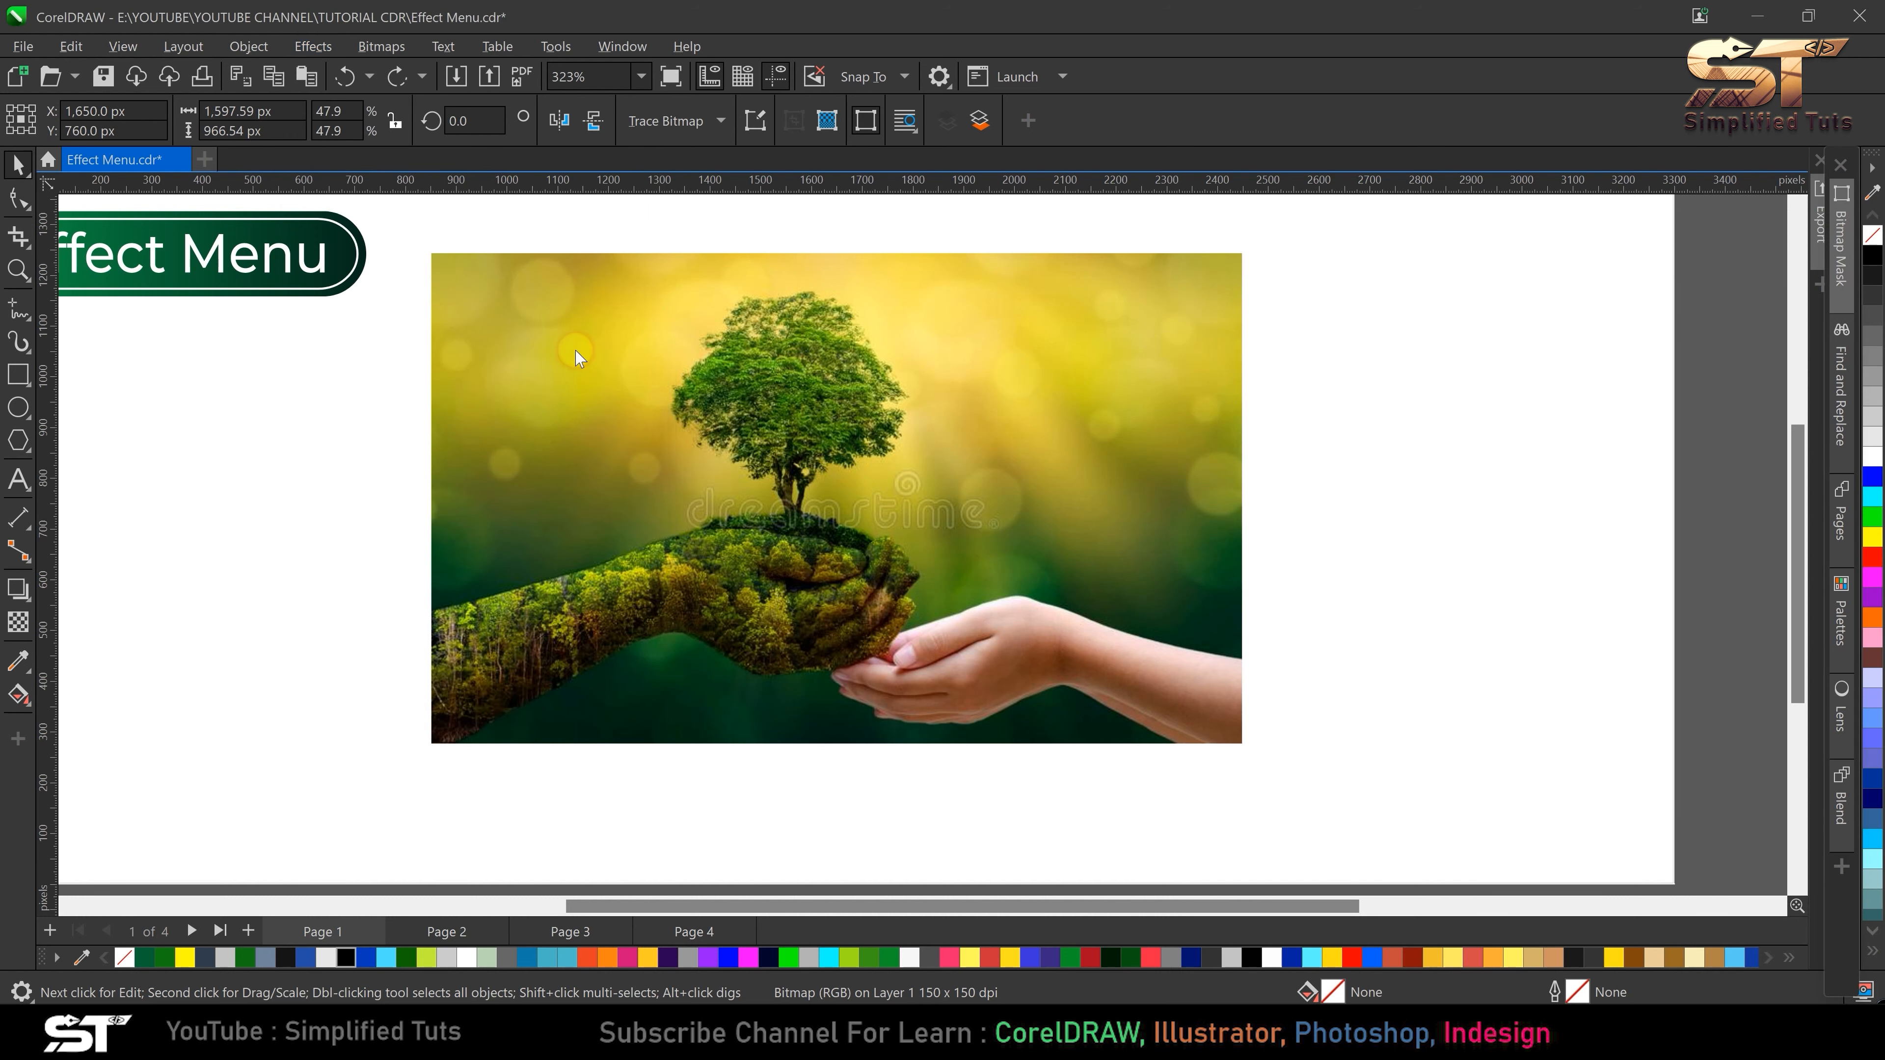
{"action": "scroll", "coordinate": [894, 640], "scroll_direction": "up", "scroll_amount": 2}
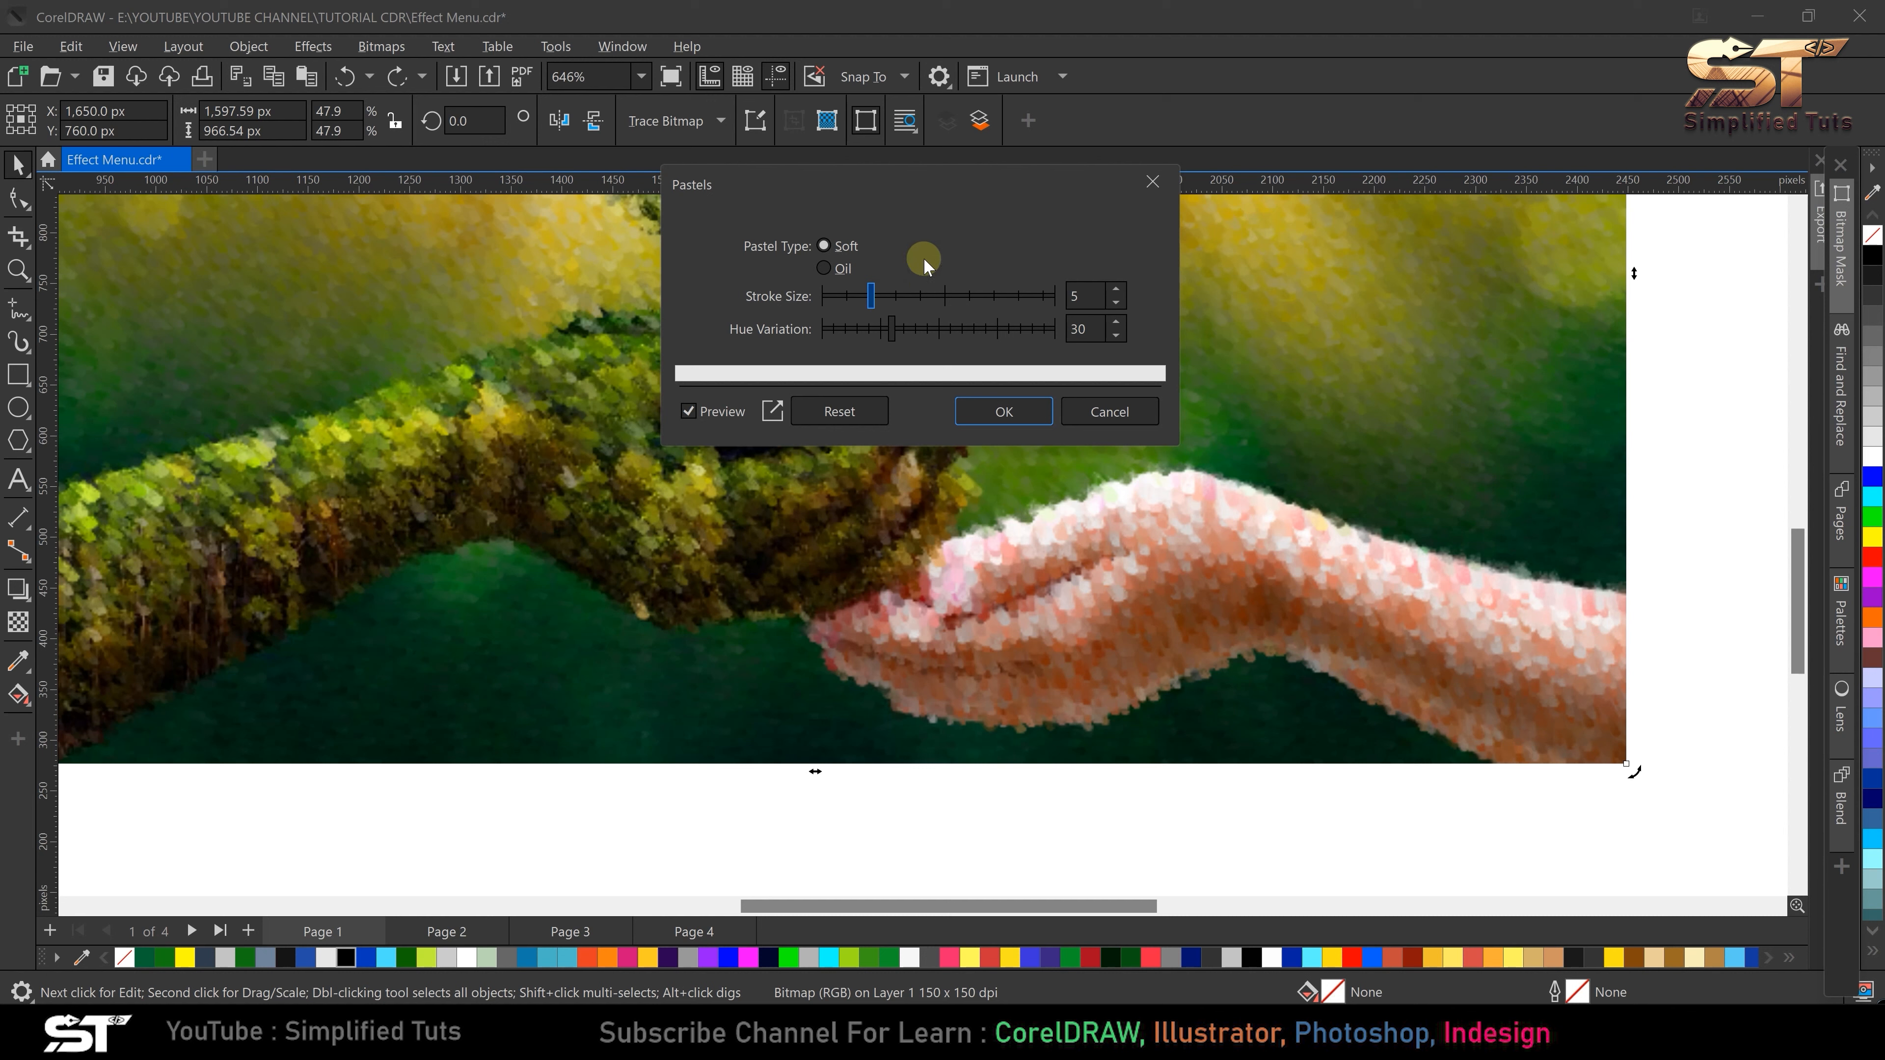
{"action": "left_click_drag", "start_coordinate": [890, 186], "coordinate": [789, 247]}
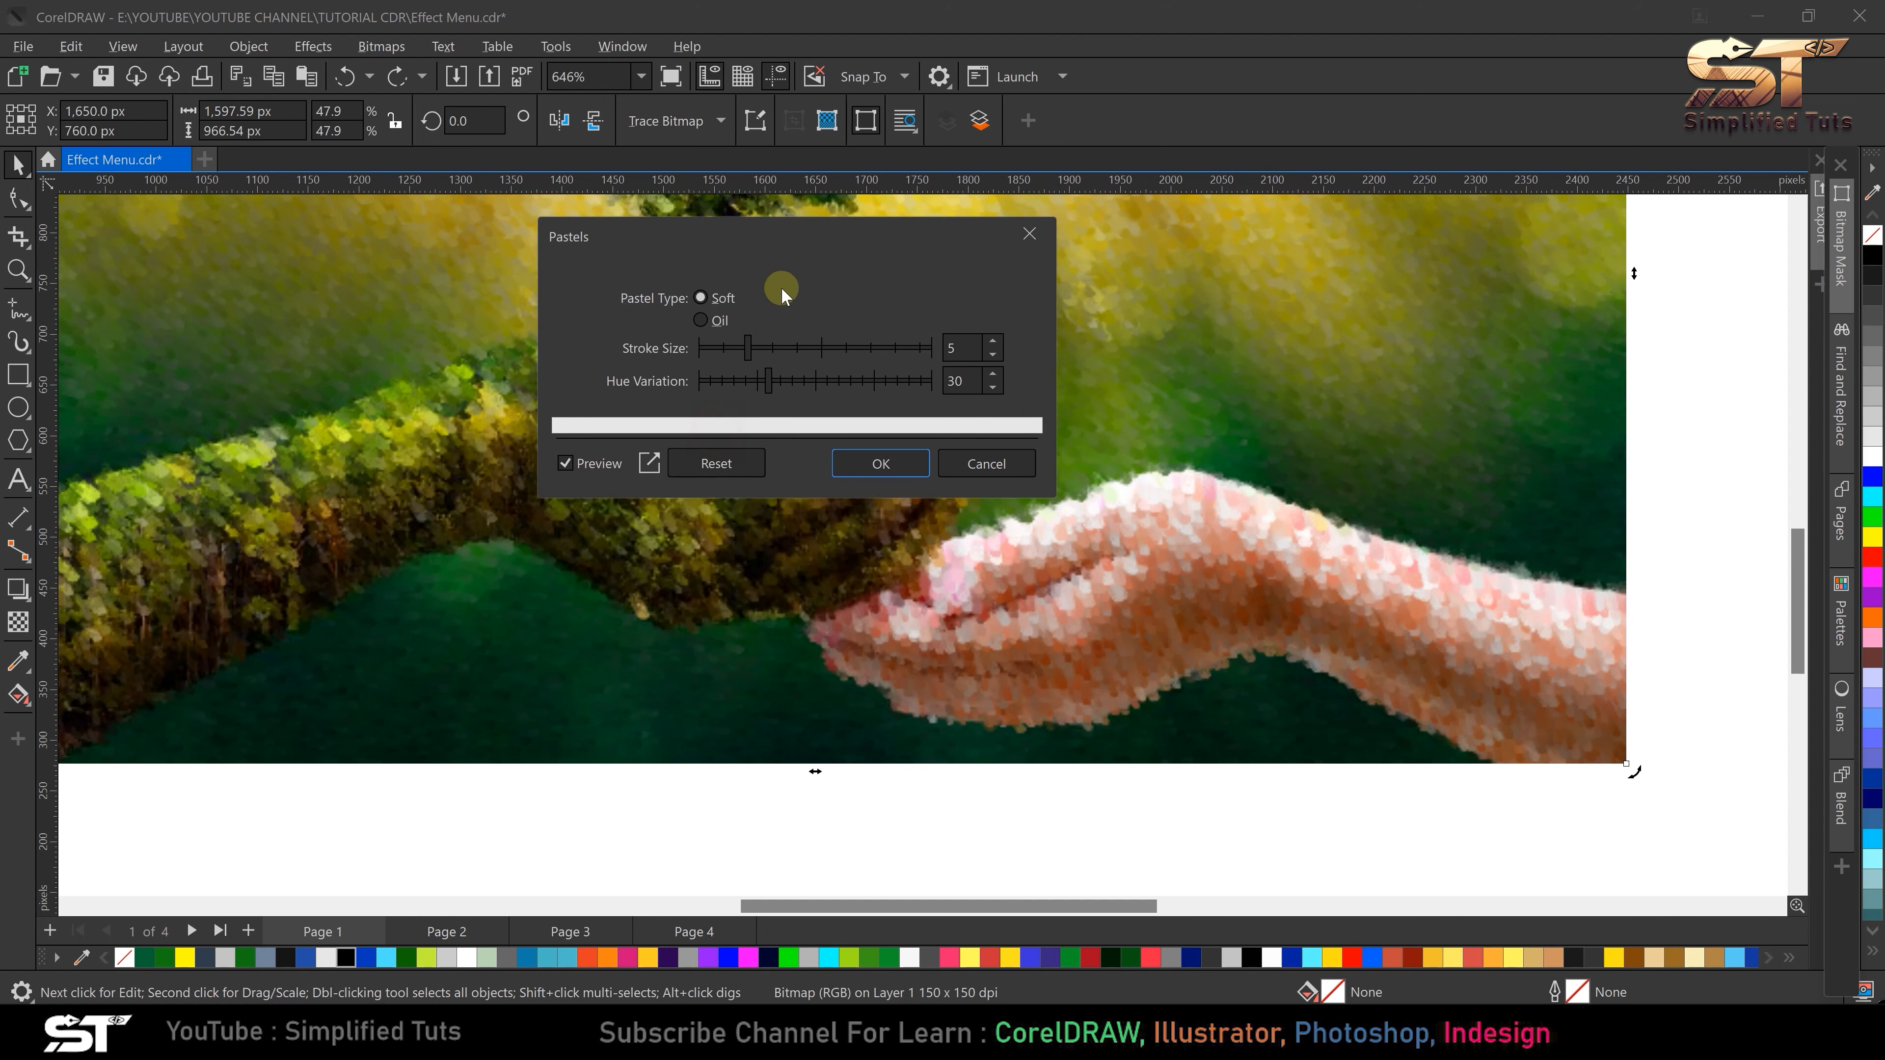
- Set the Pastels Hue Variation to 94 and the Stroke Size to 2, trying a Stroke Size of 19 first
{"action": "left_click_drag", "start_coordinate": [813, 380], "coordinate": [919, 383]}
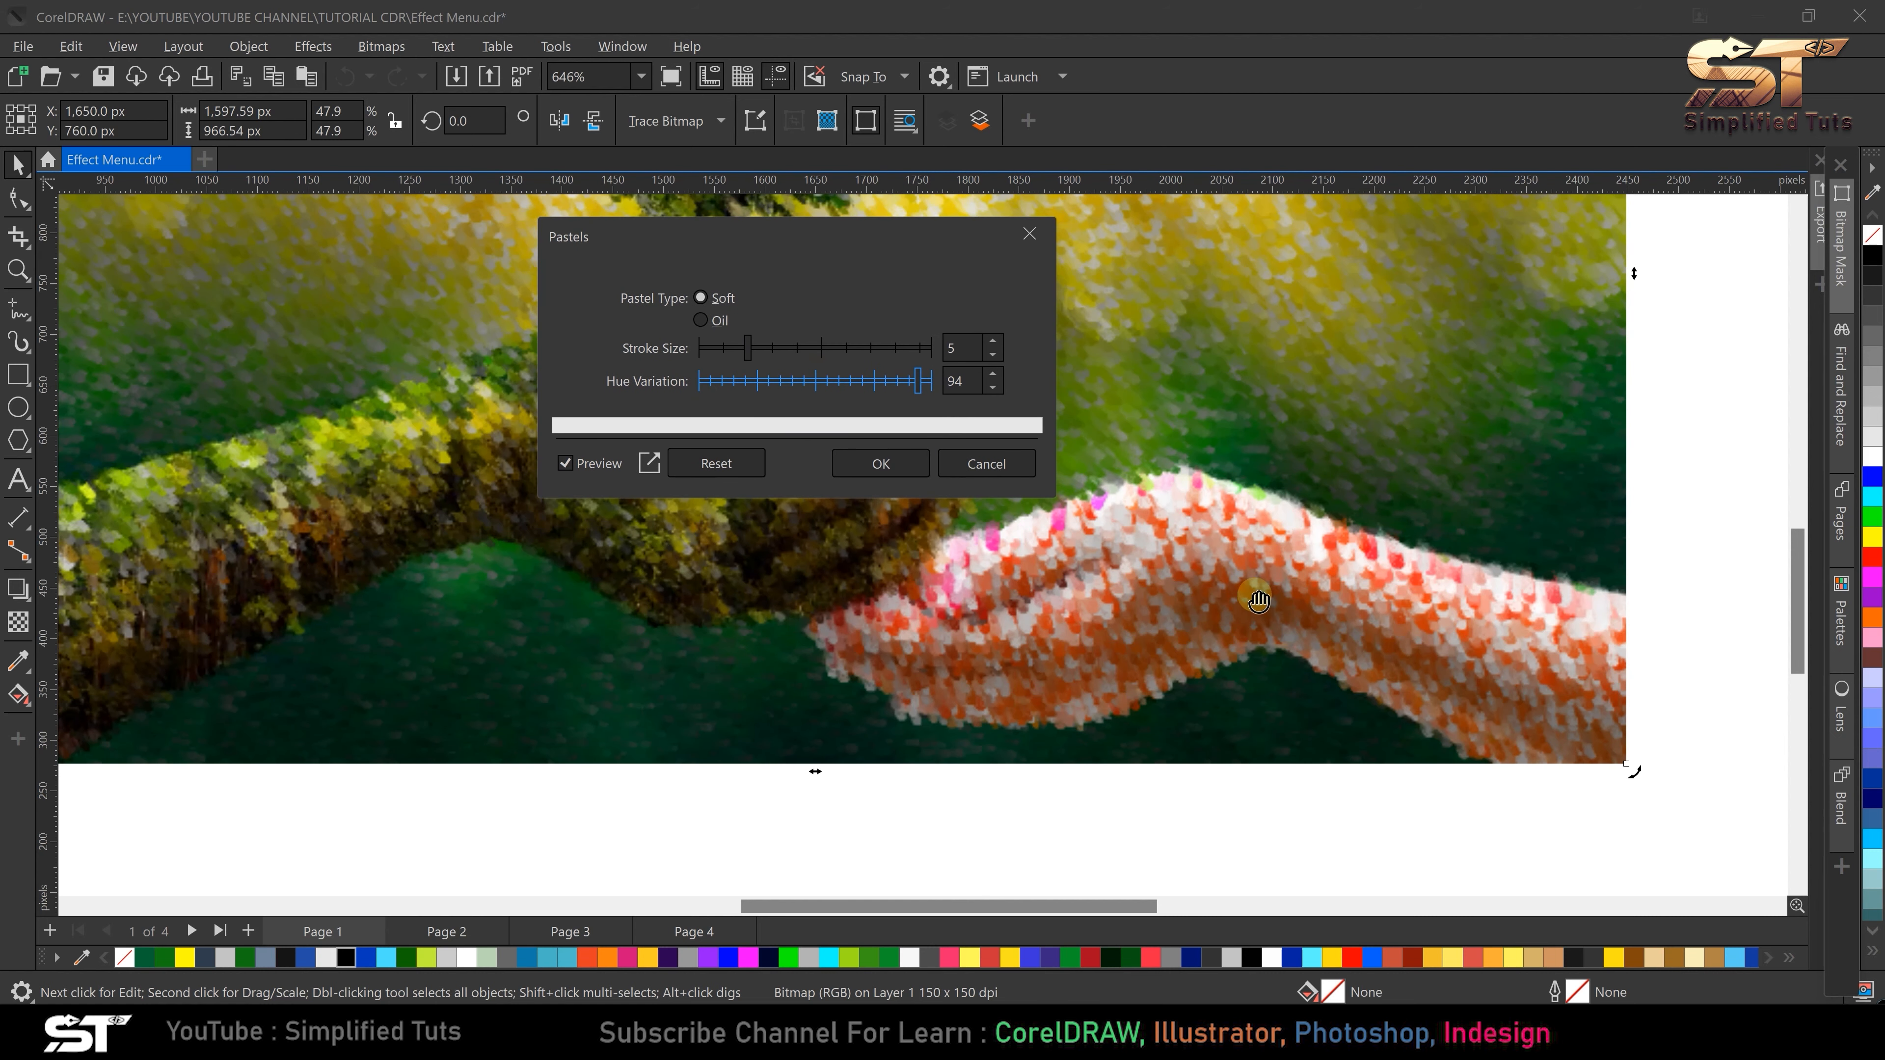
{"action": "left_click_drag", "start_coordinate": [809, 349], "coordinate": [919, 349]}
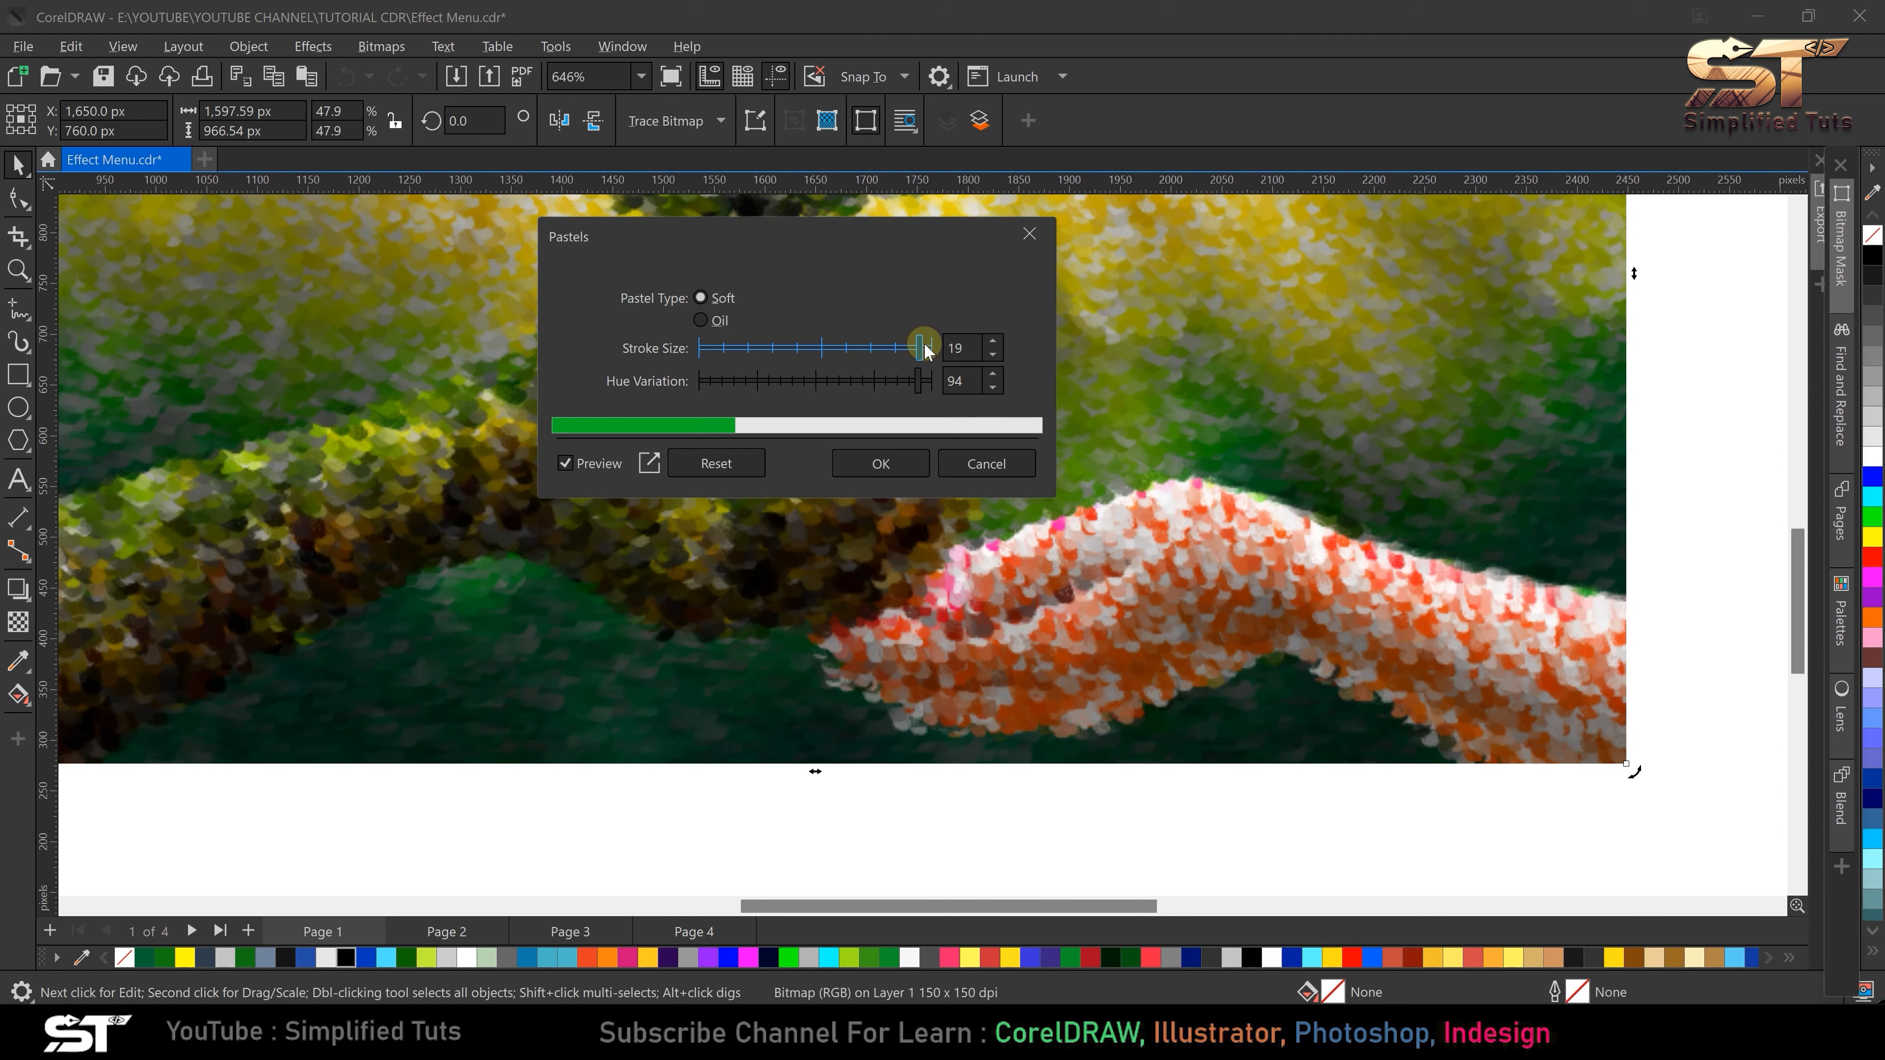
{"action": "left_click", "coordinate": [711, 349]}
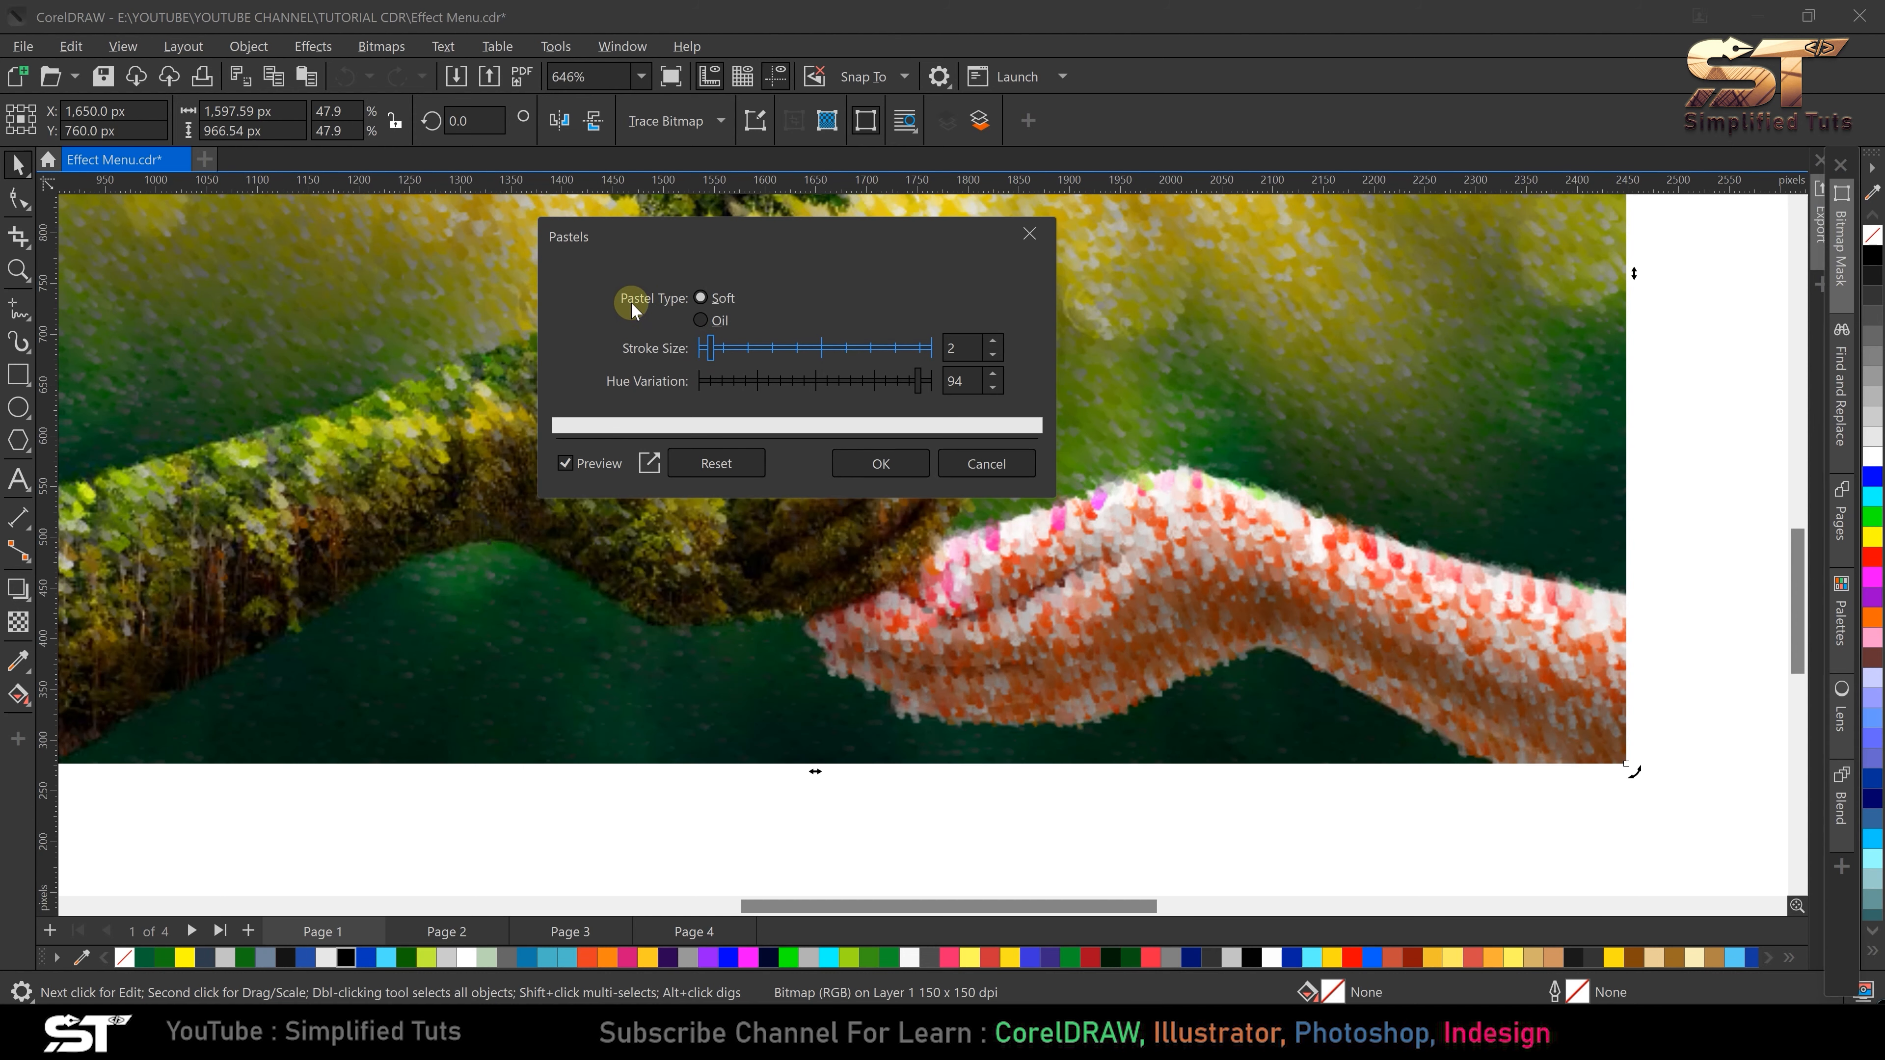
- Preview the Oil pastel type, switch back to Soft, and discard the Pastels effect
{"action": "left_click", "coordinate": [719, 317]}
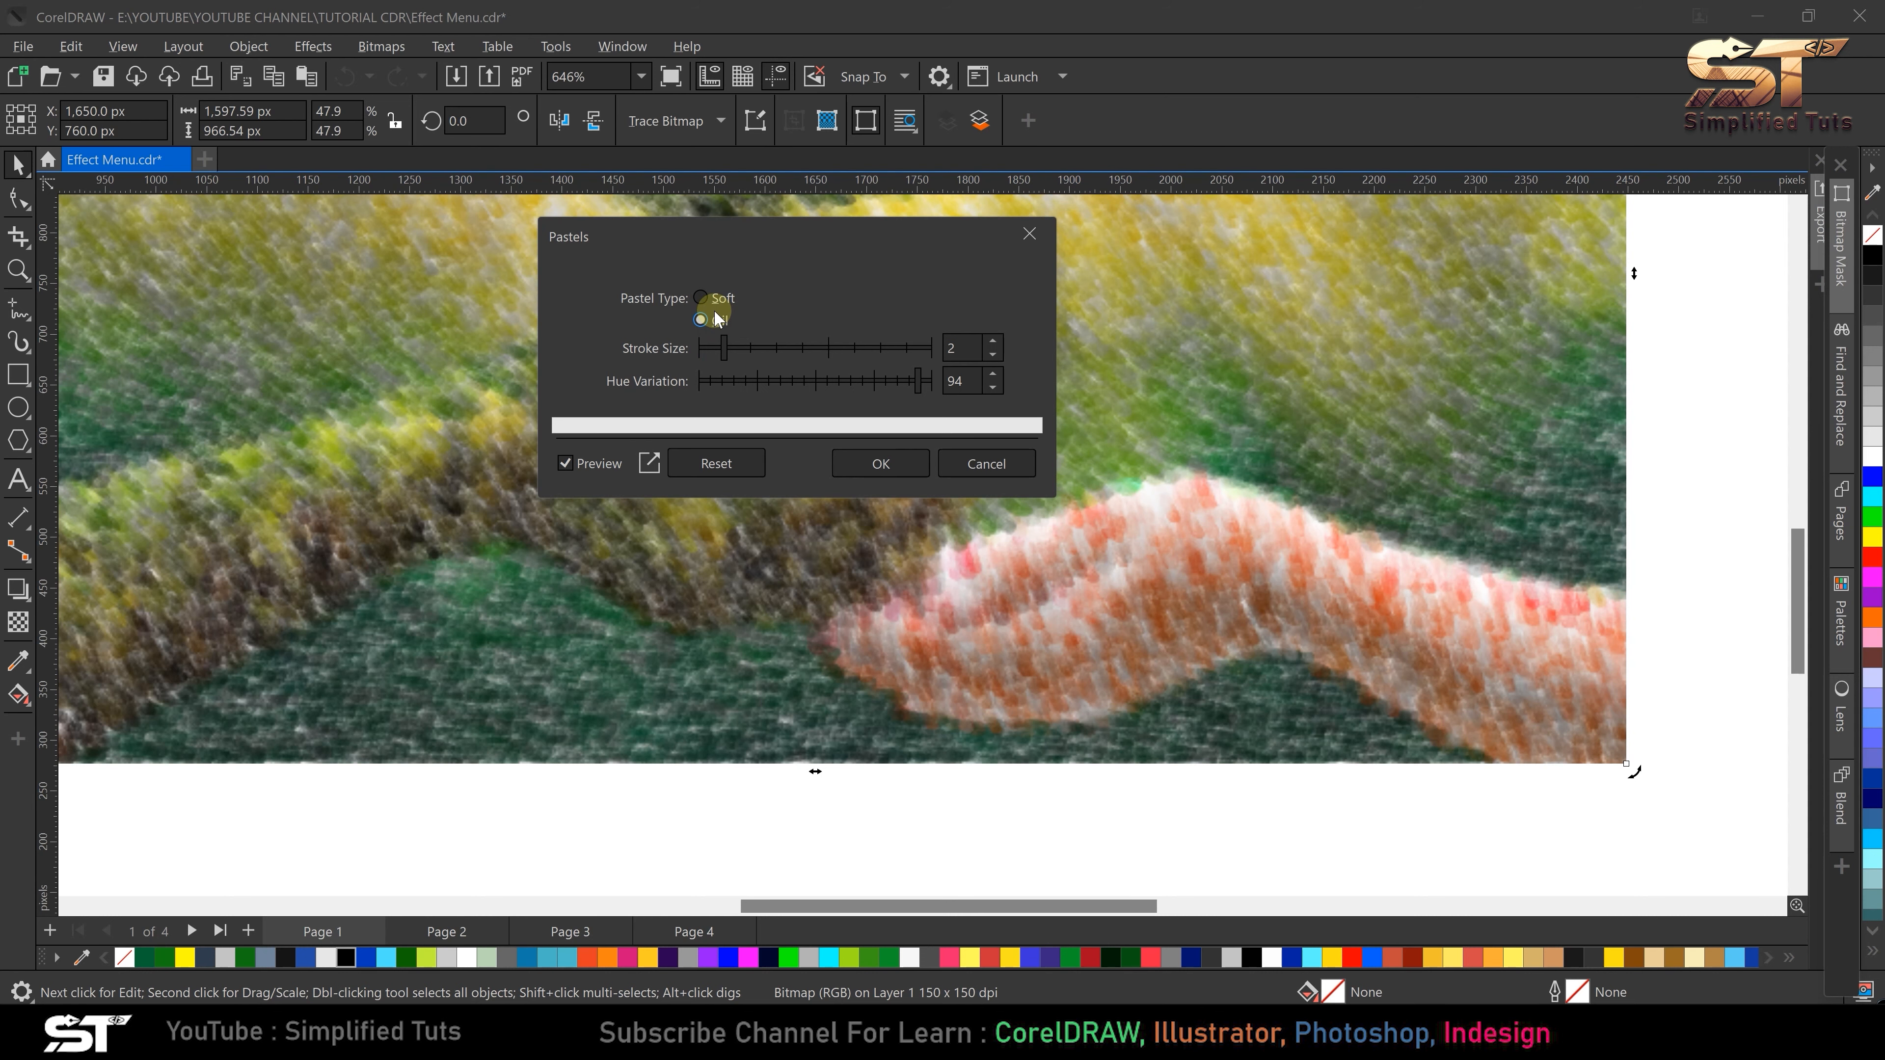
{"action": "left_click", "coordinate": [718, 299]}
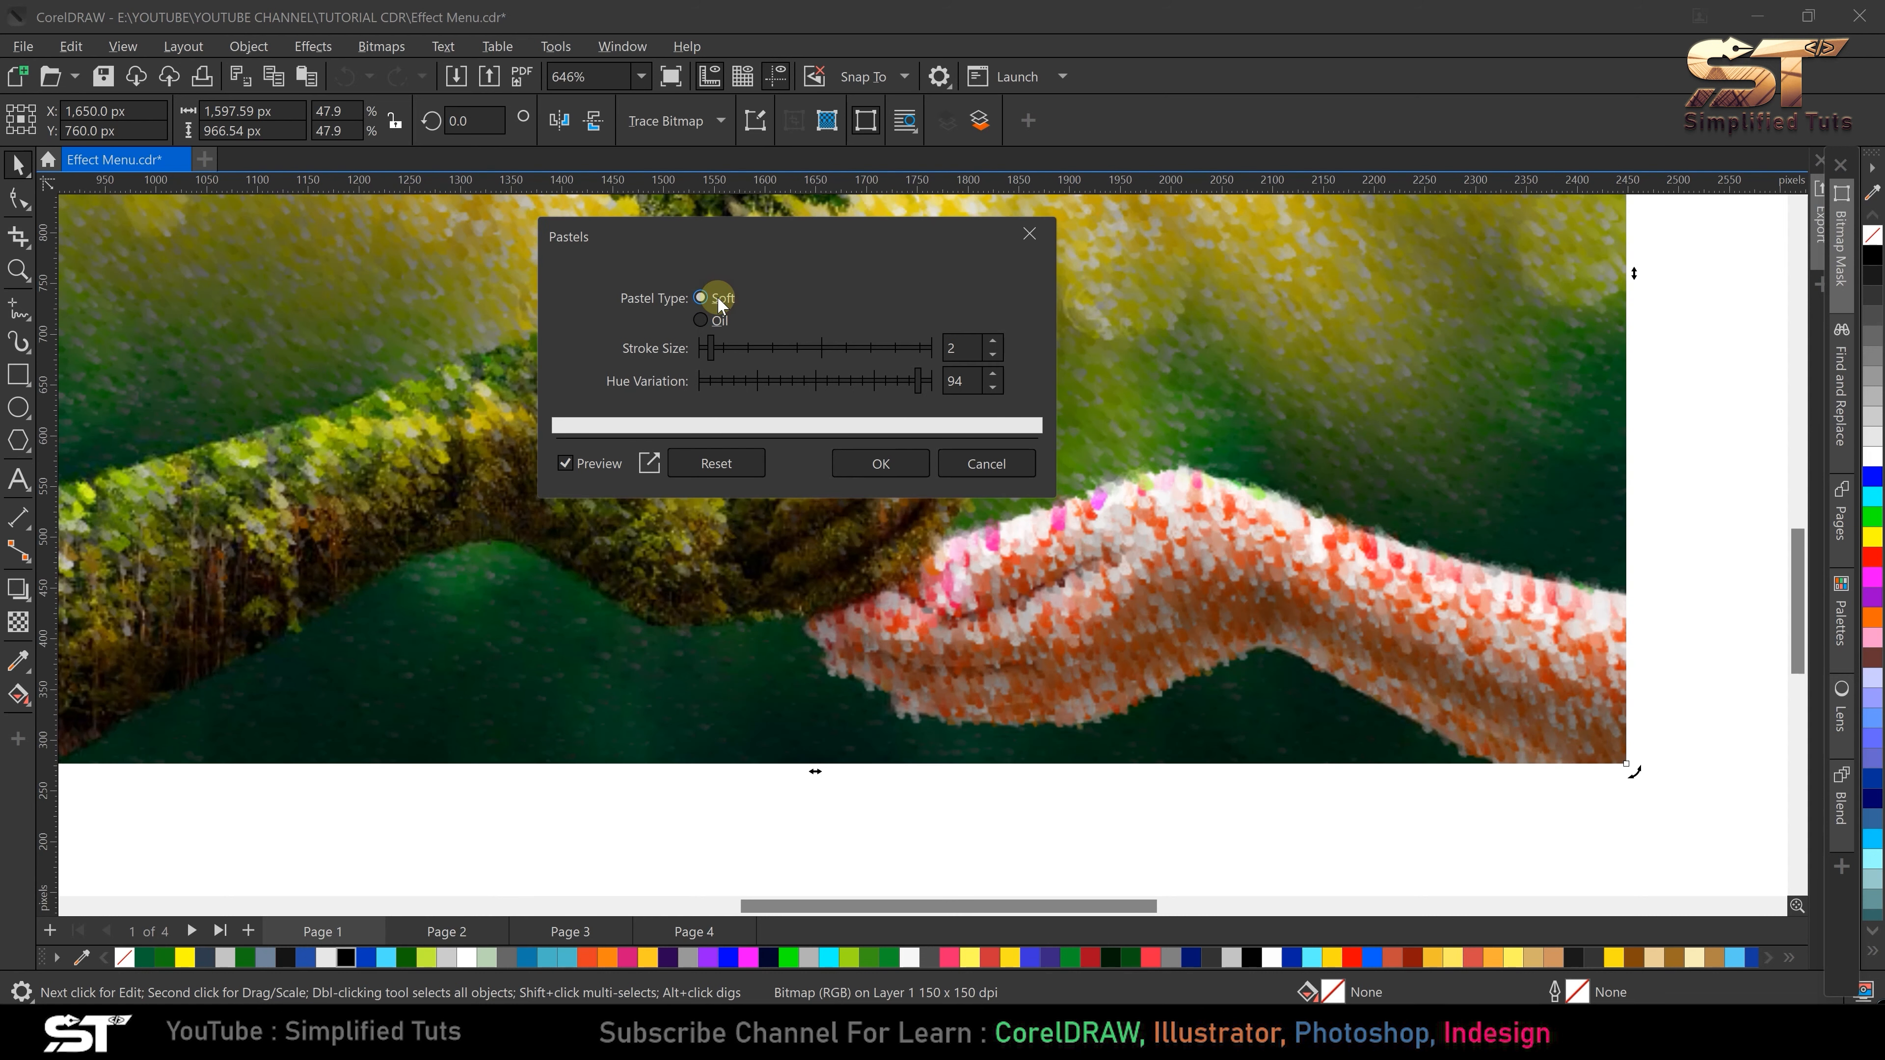
{"action": "left_click", "coordinate": [997, 470]}
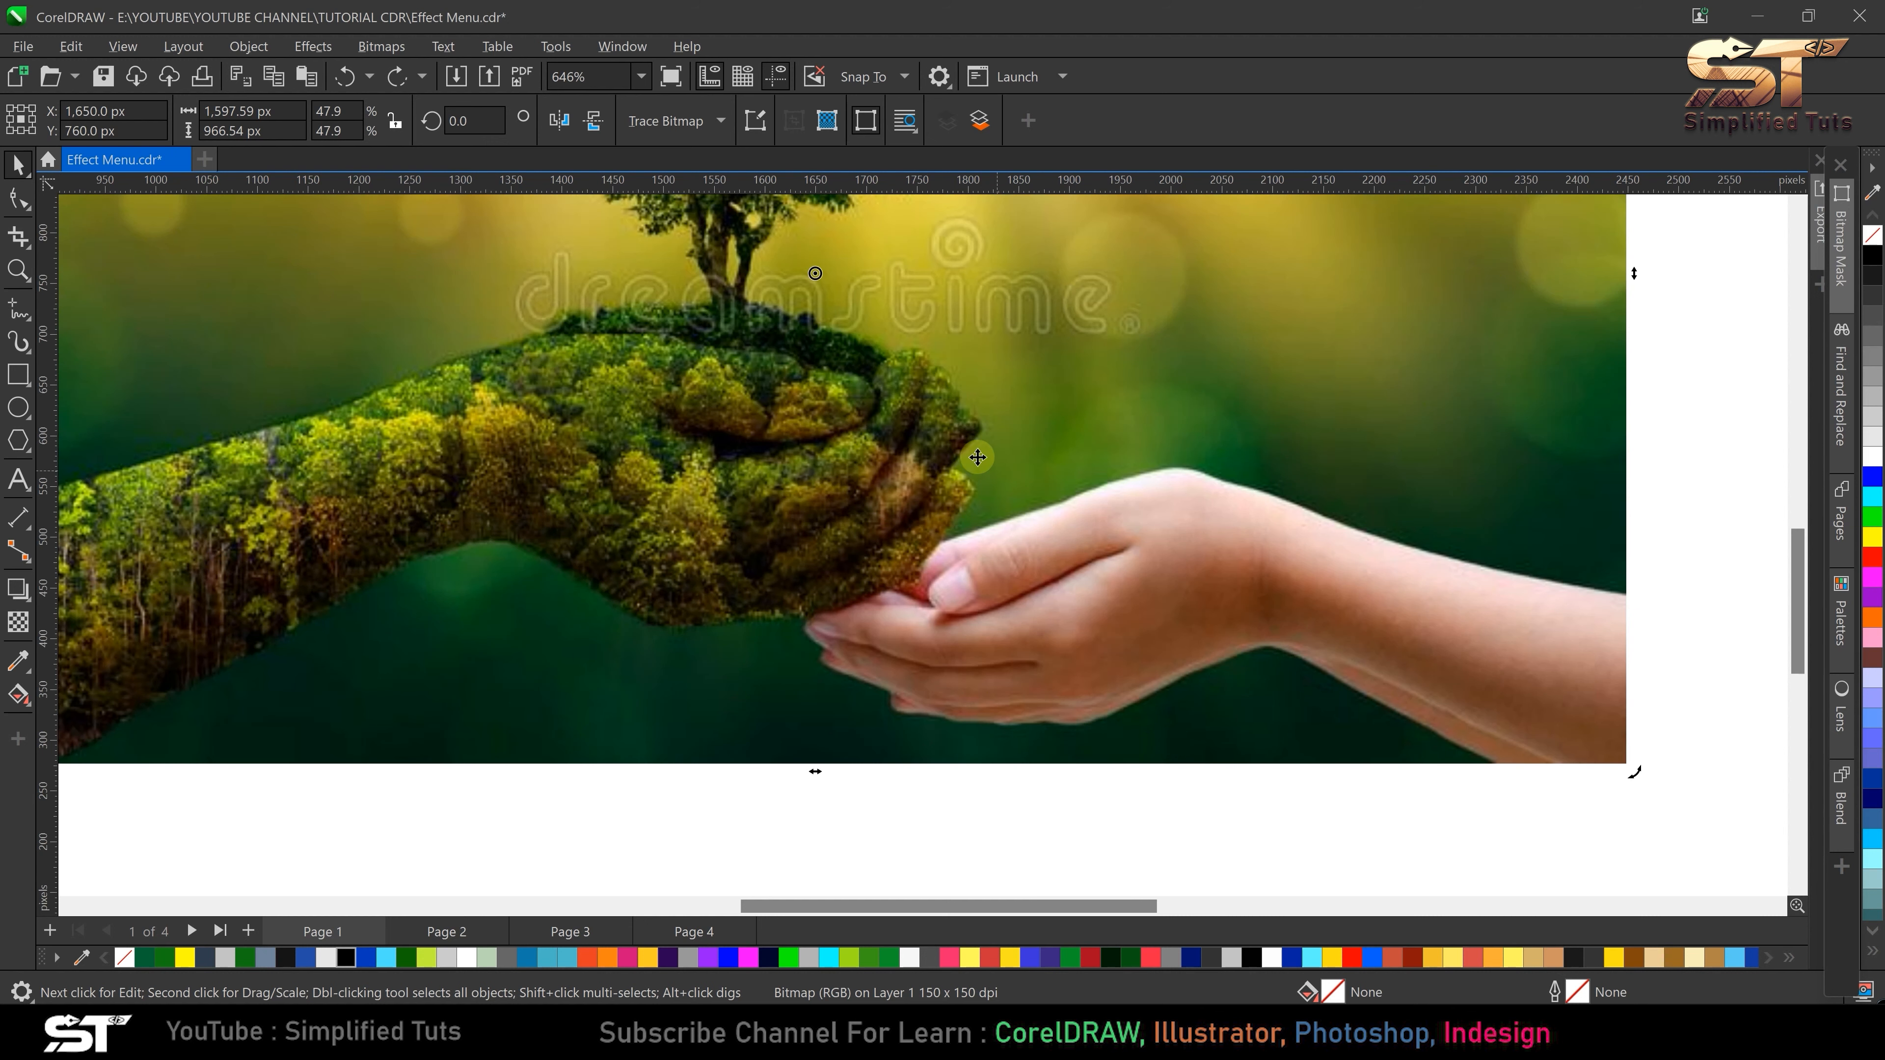
- Start the Pen & Ink art stroke on the photo and inspect its Crosshatch style on the tree
{"action": "left_click", "coordinate": [312, 46]}
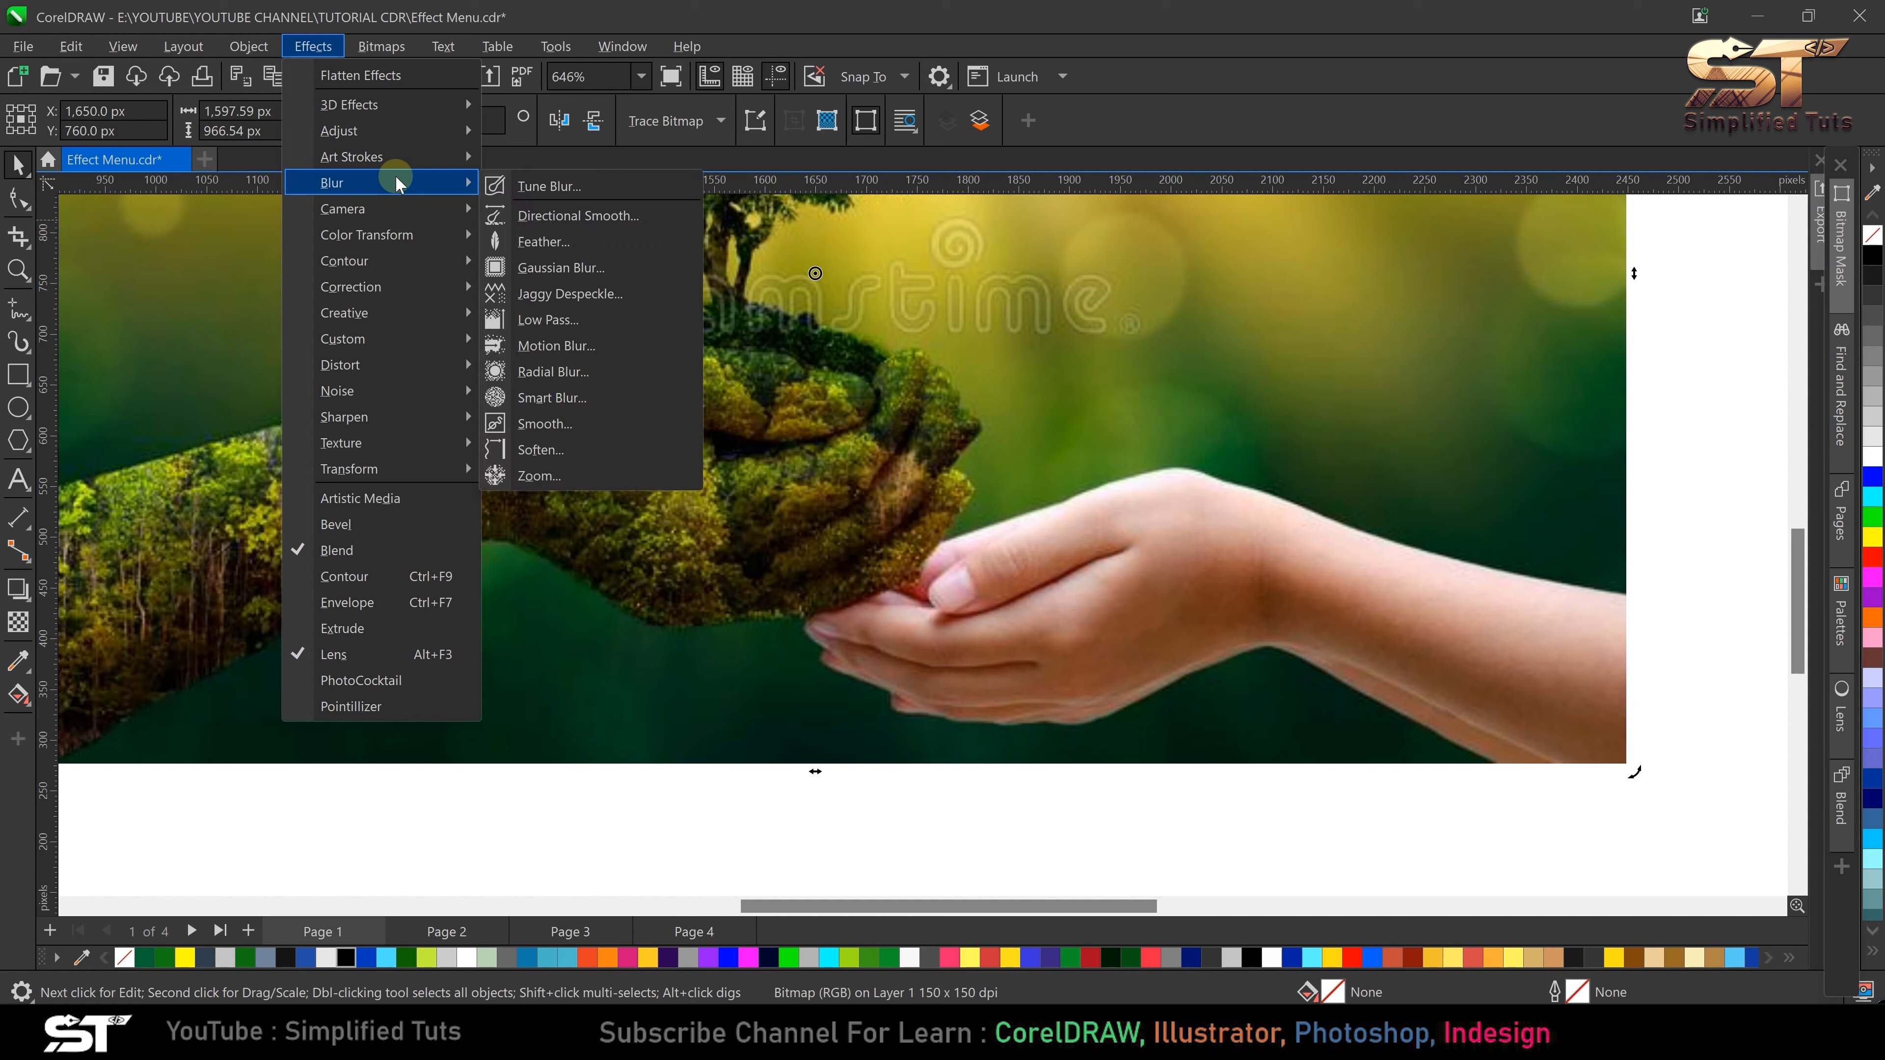
{"action": "mouse_move", "coordinate": [415, 158]}
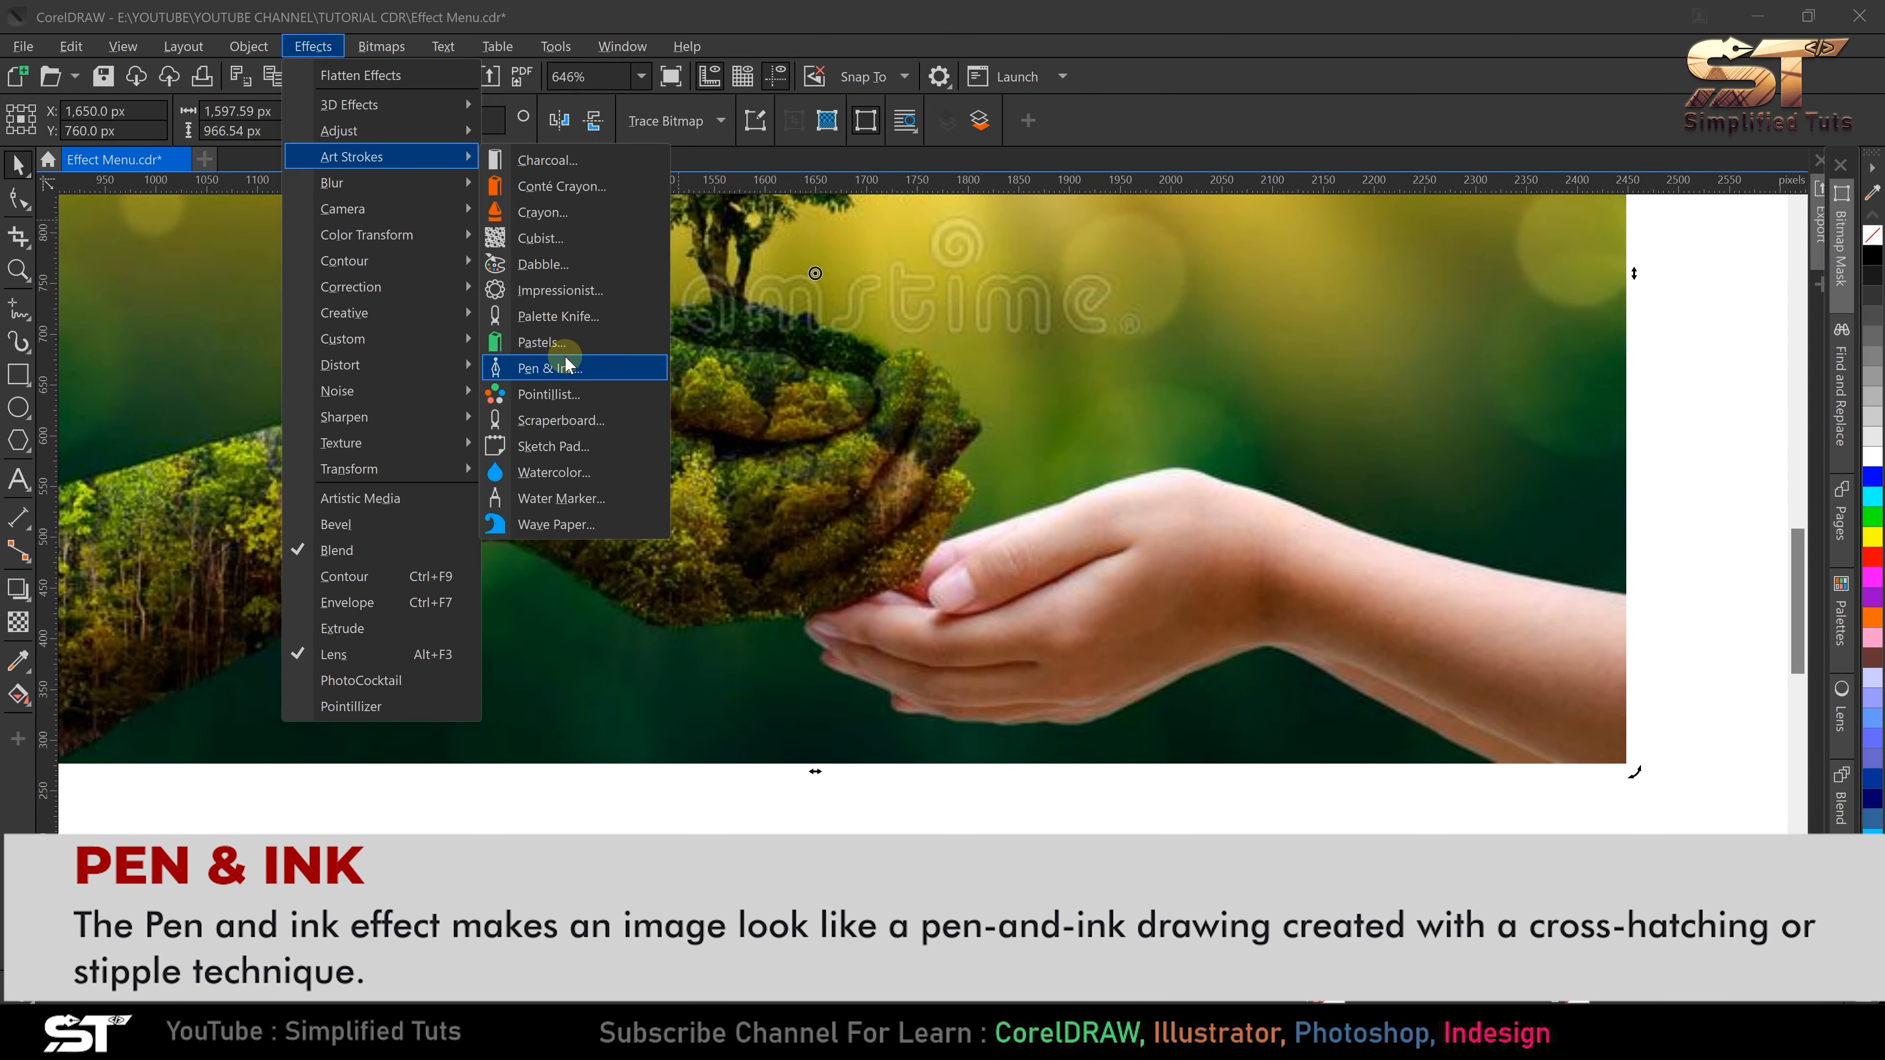
{"action": "left_click", "coordinate": [568, 365]}
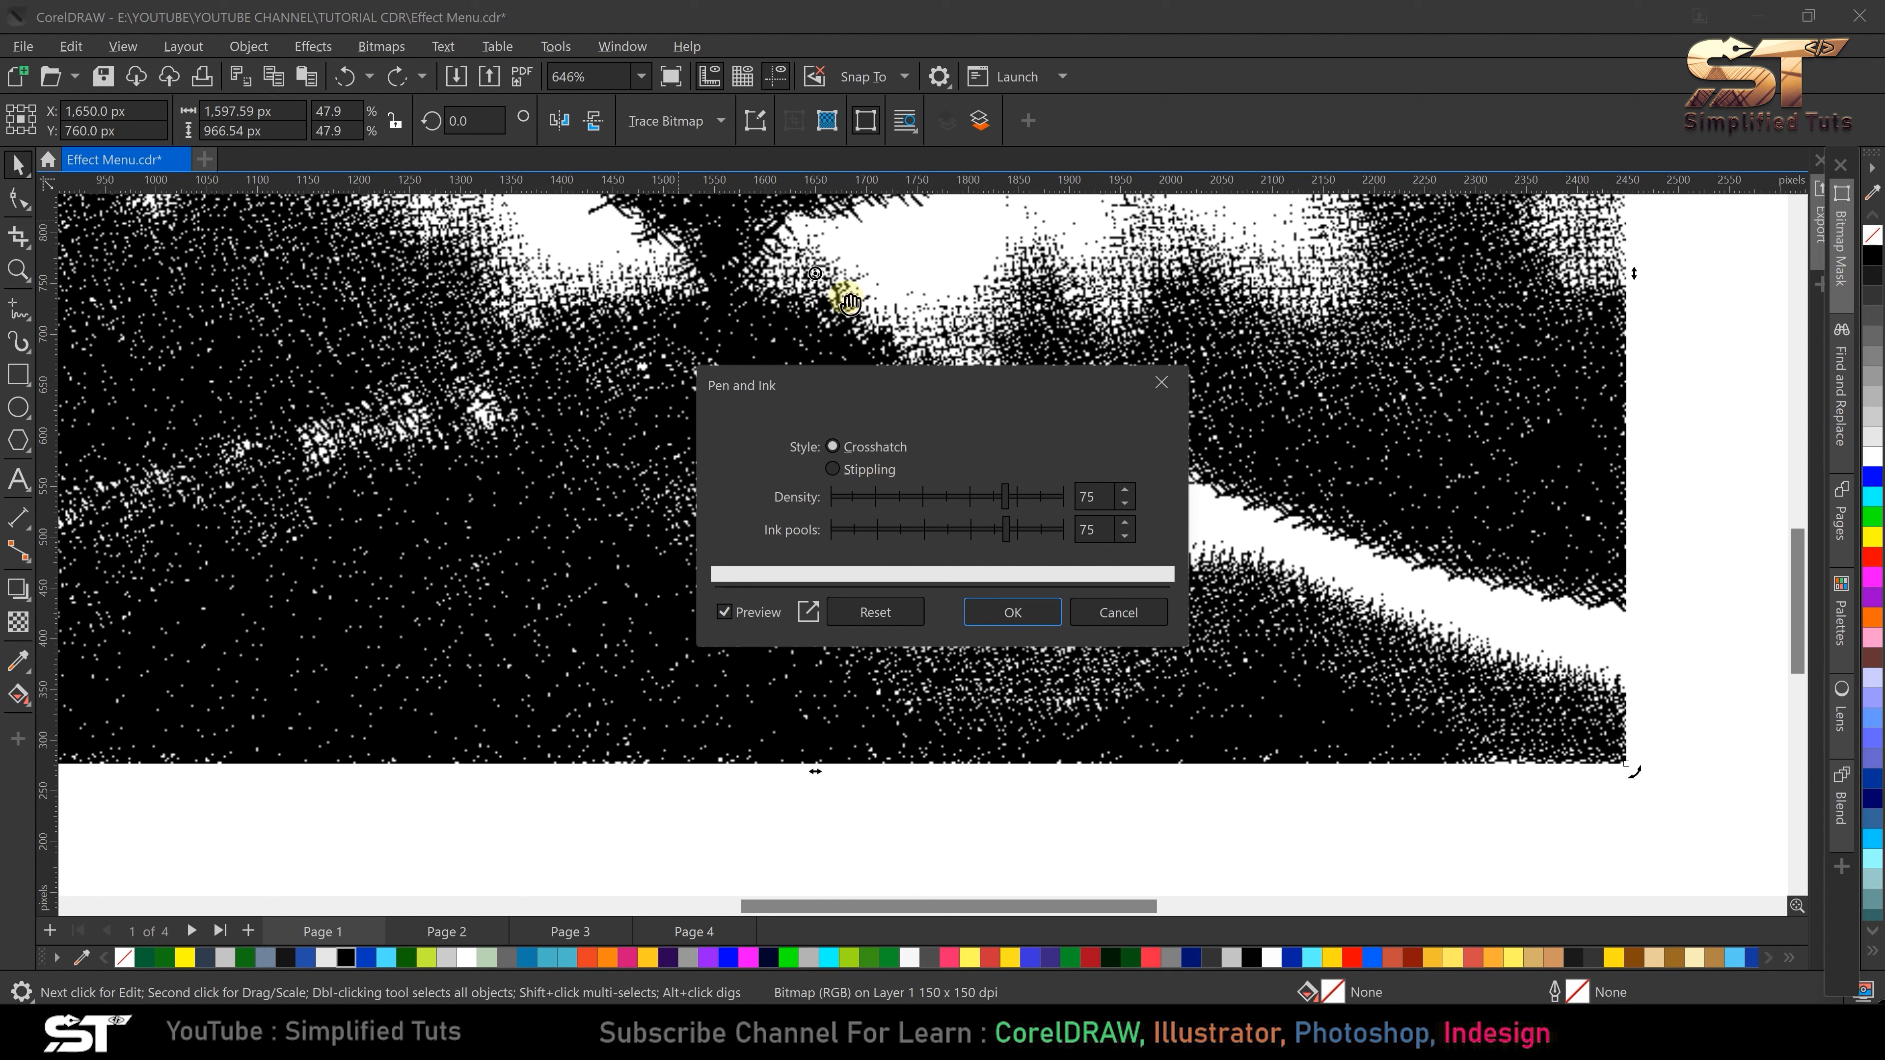
{"action": "scroll", "coordinate": [692, 544], "scroll_direction": "down", "scroll_amount": 1}
{"action": "scroll", "coordinate": [777, 319], "scroll_direction": "up", "scroll_amount": 1}
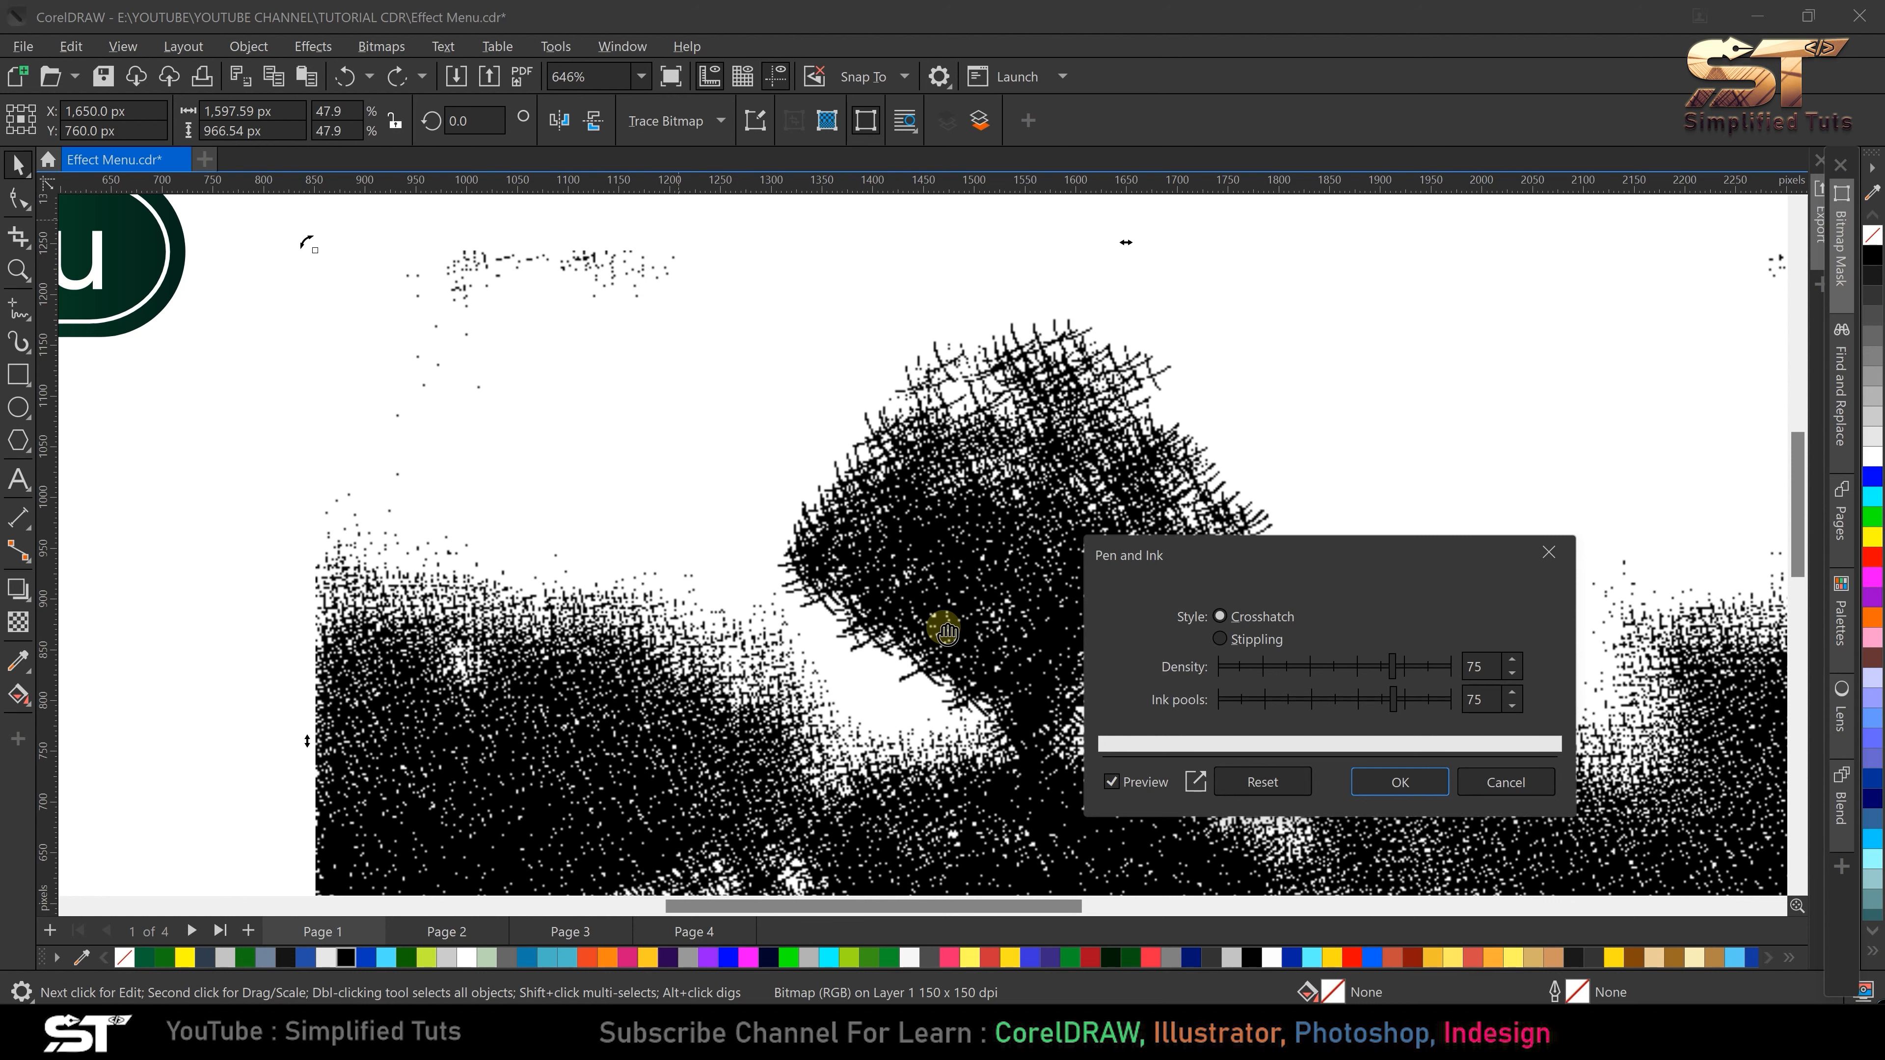
- Switch the Pen and Ink style to Stippling and examine the dots close up and across the whole photo
{"action": "left_click", "coordinate": [1247, 644]}
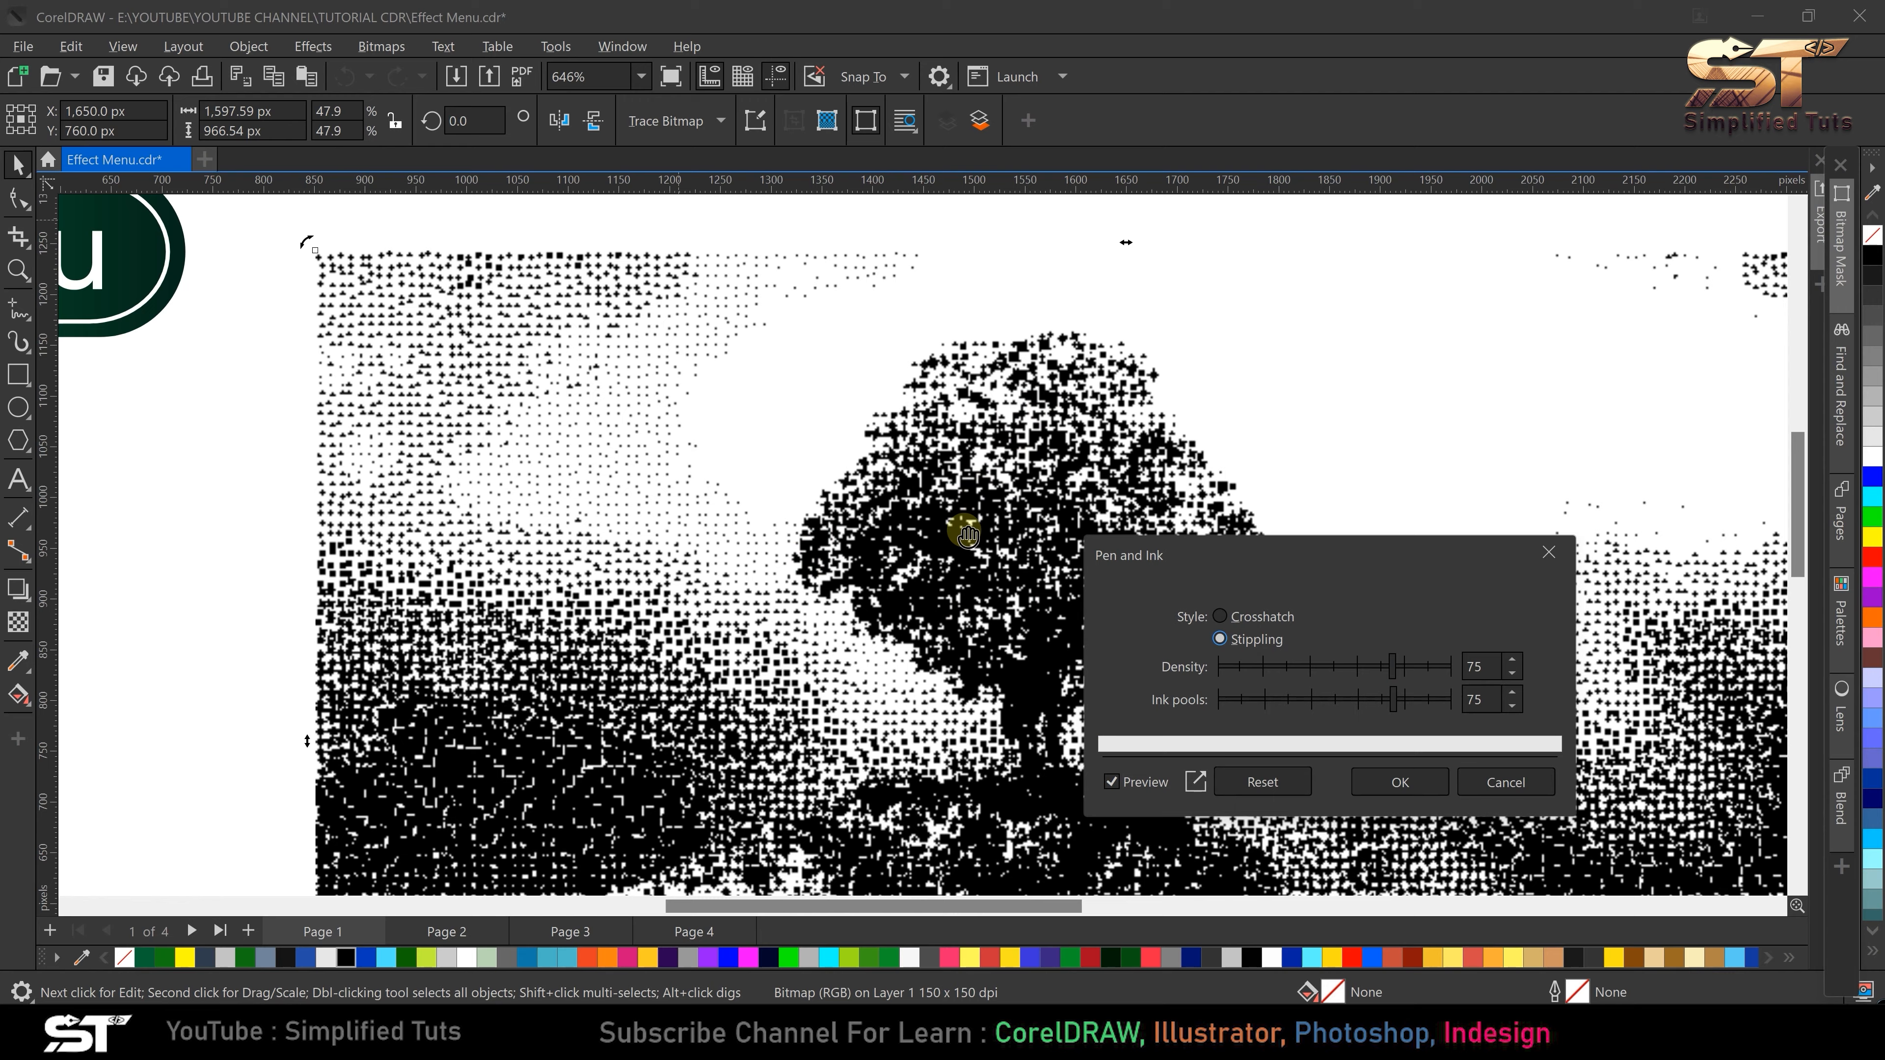
{"action": "key", "text": "F3"}
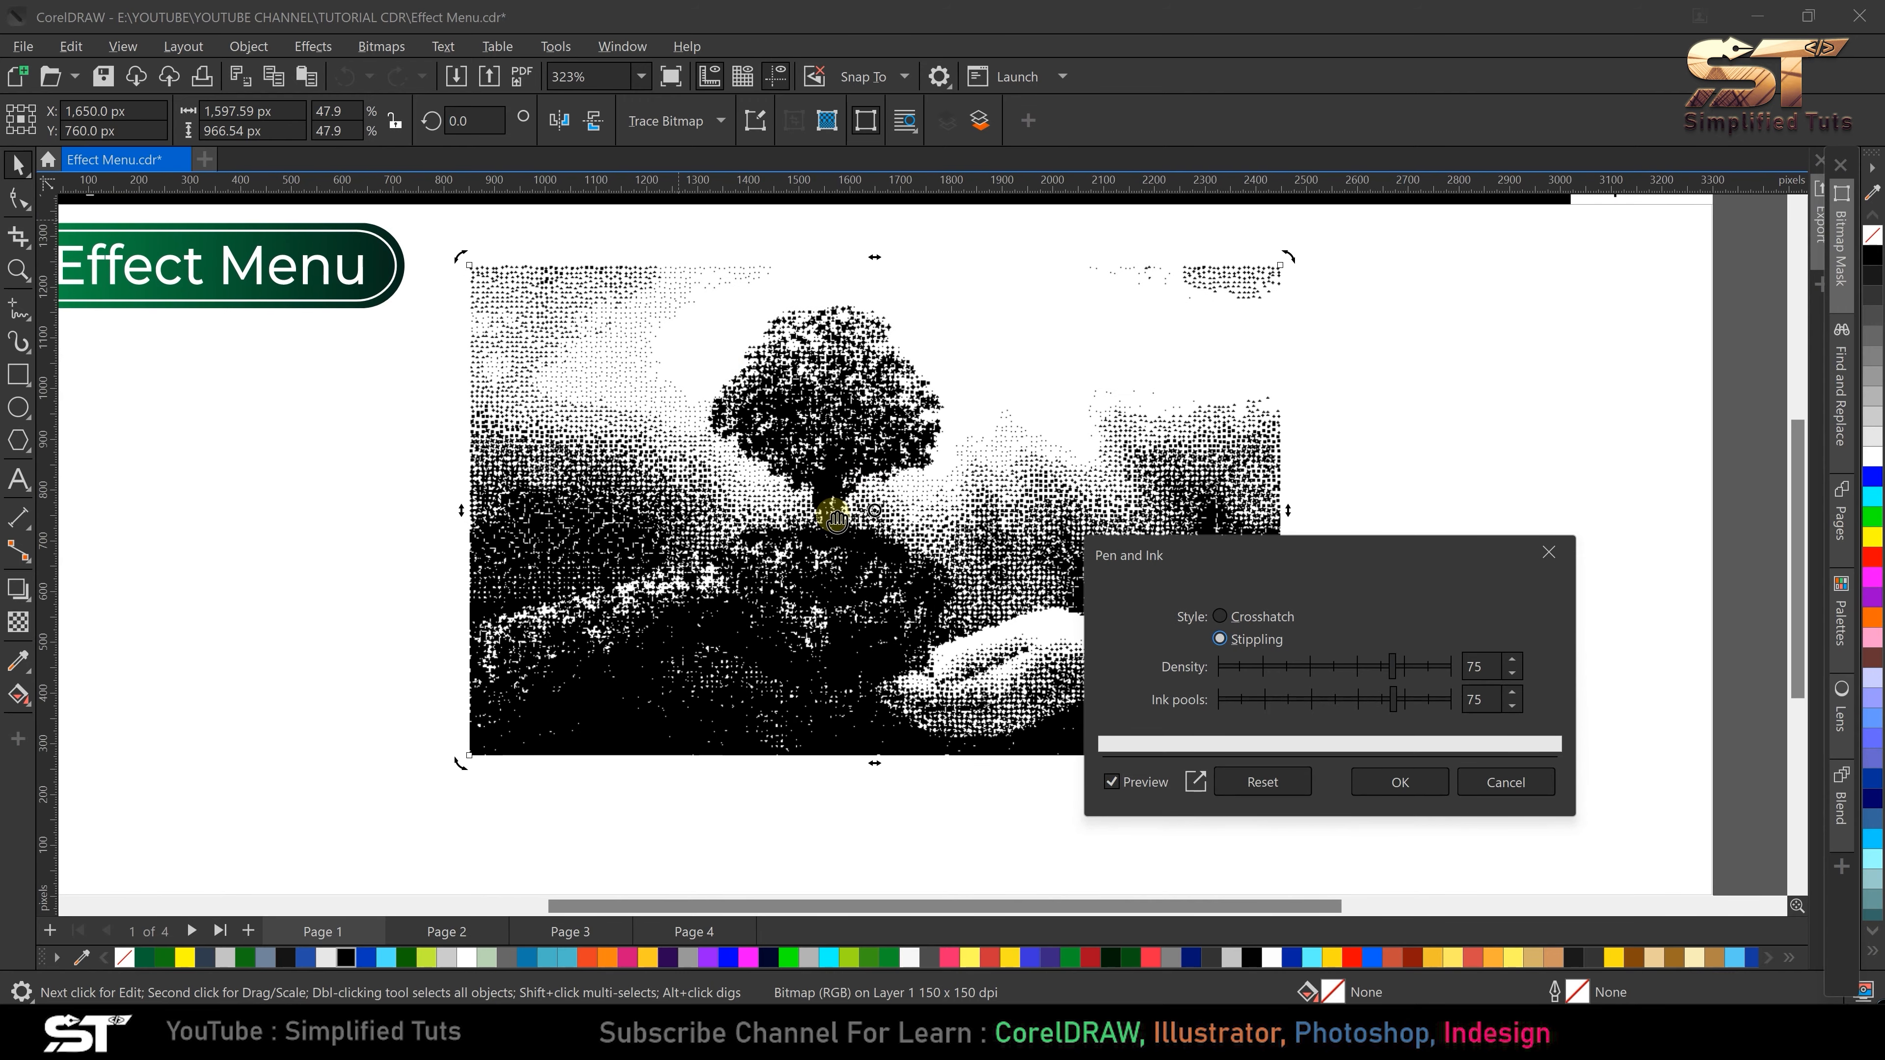
{"action": "scroll", "coordinate": [836, 522], "scroll_direction": "up", "scroll_amount": 2}
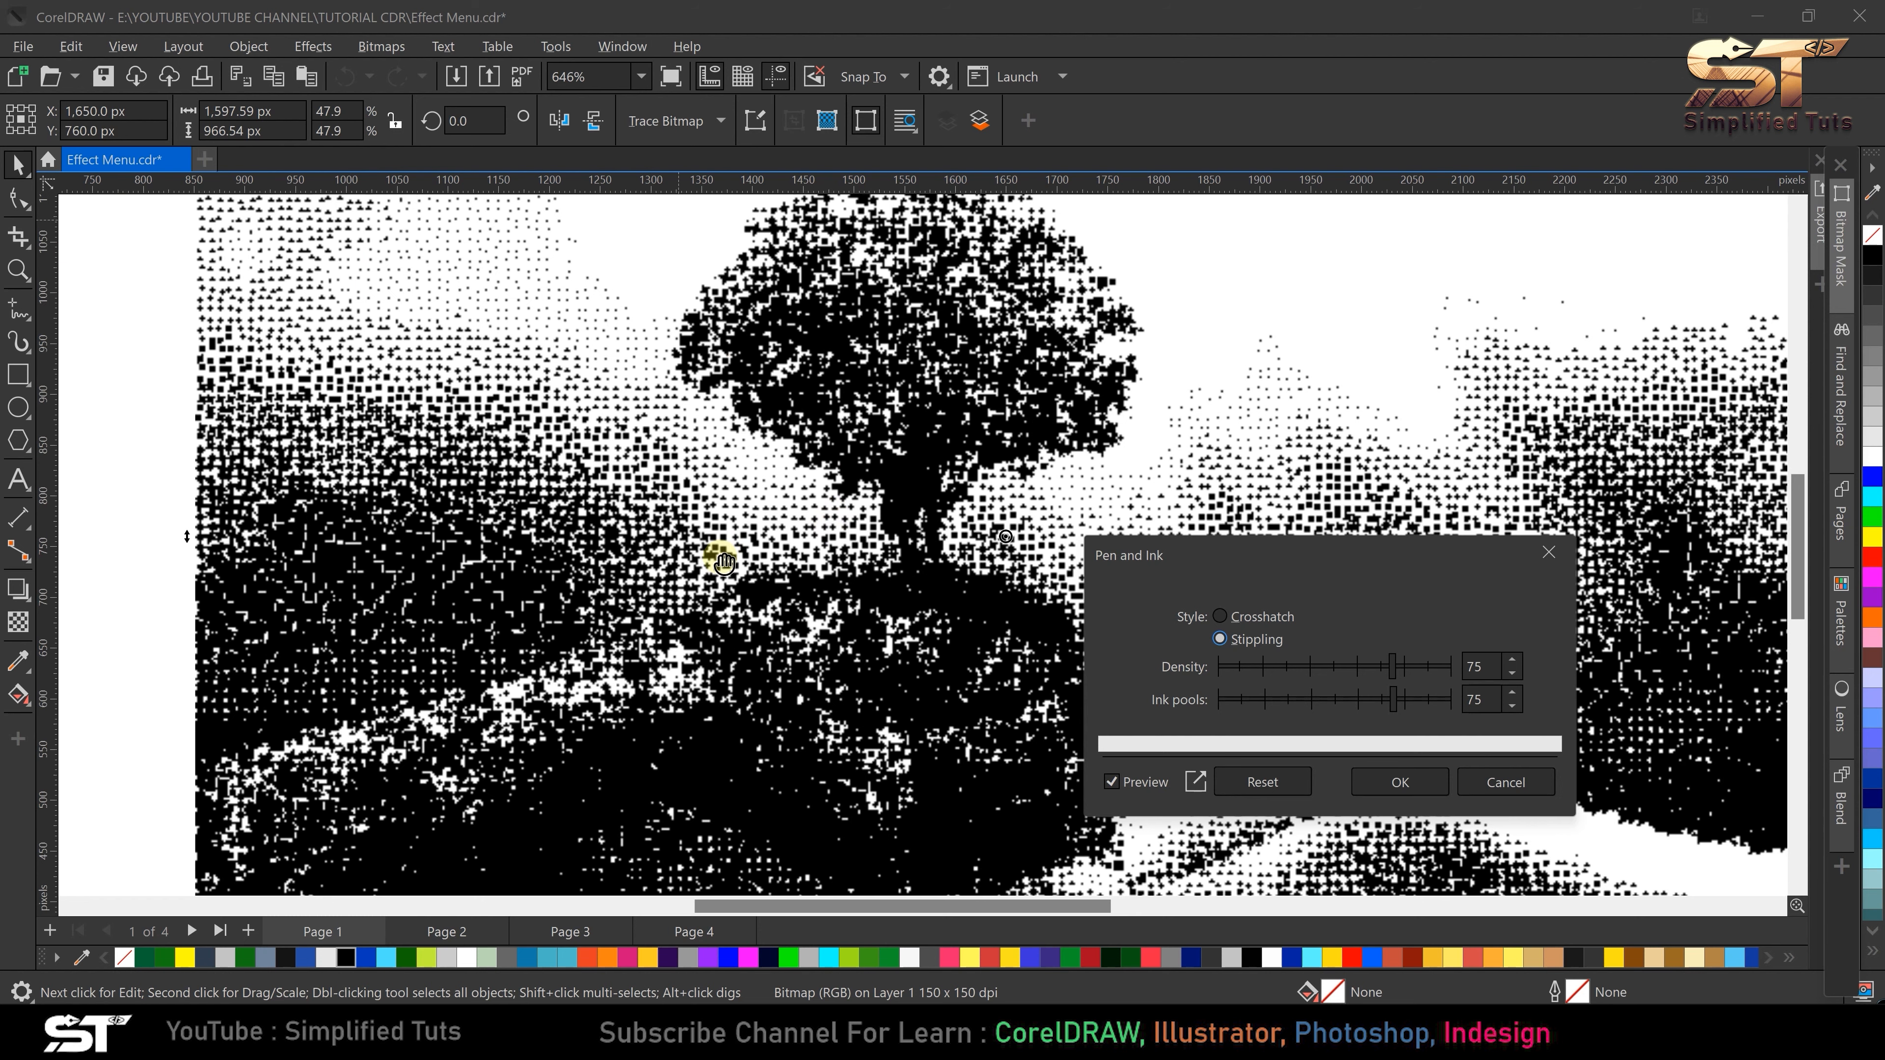
{"action": "scroll", "coordinate": [724, 563], "scroll_direction": "down", "scroll_amount": 2}
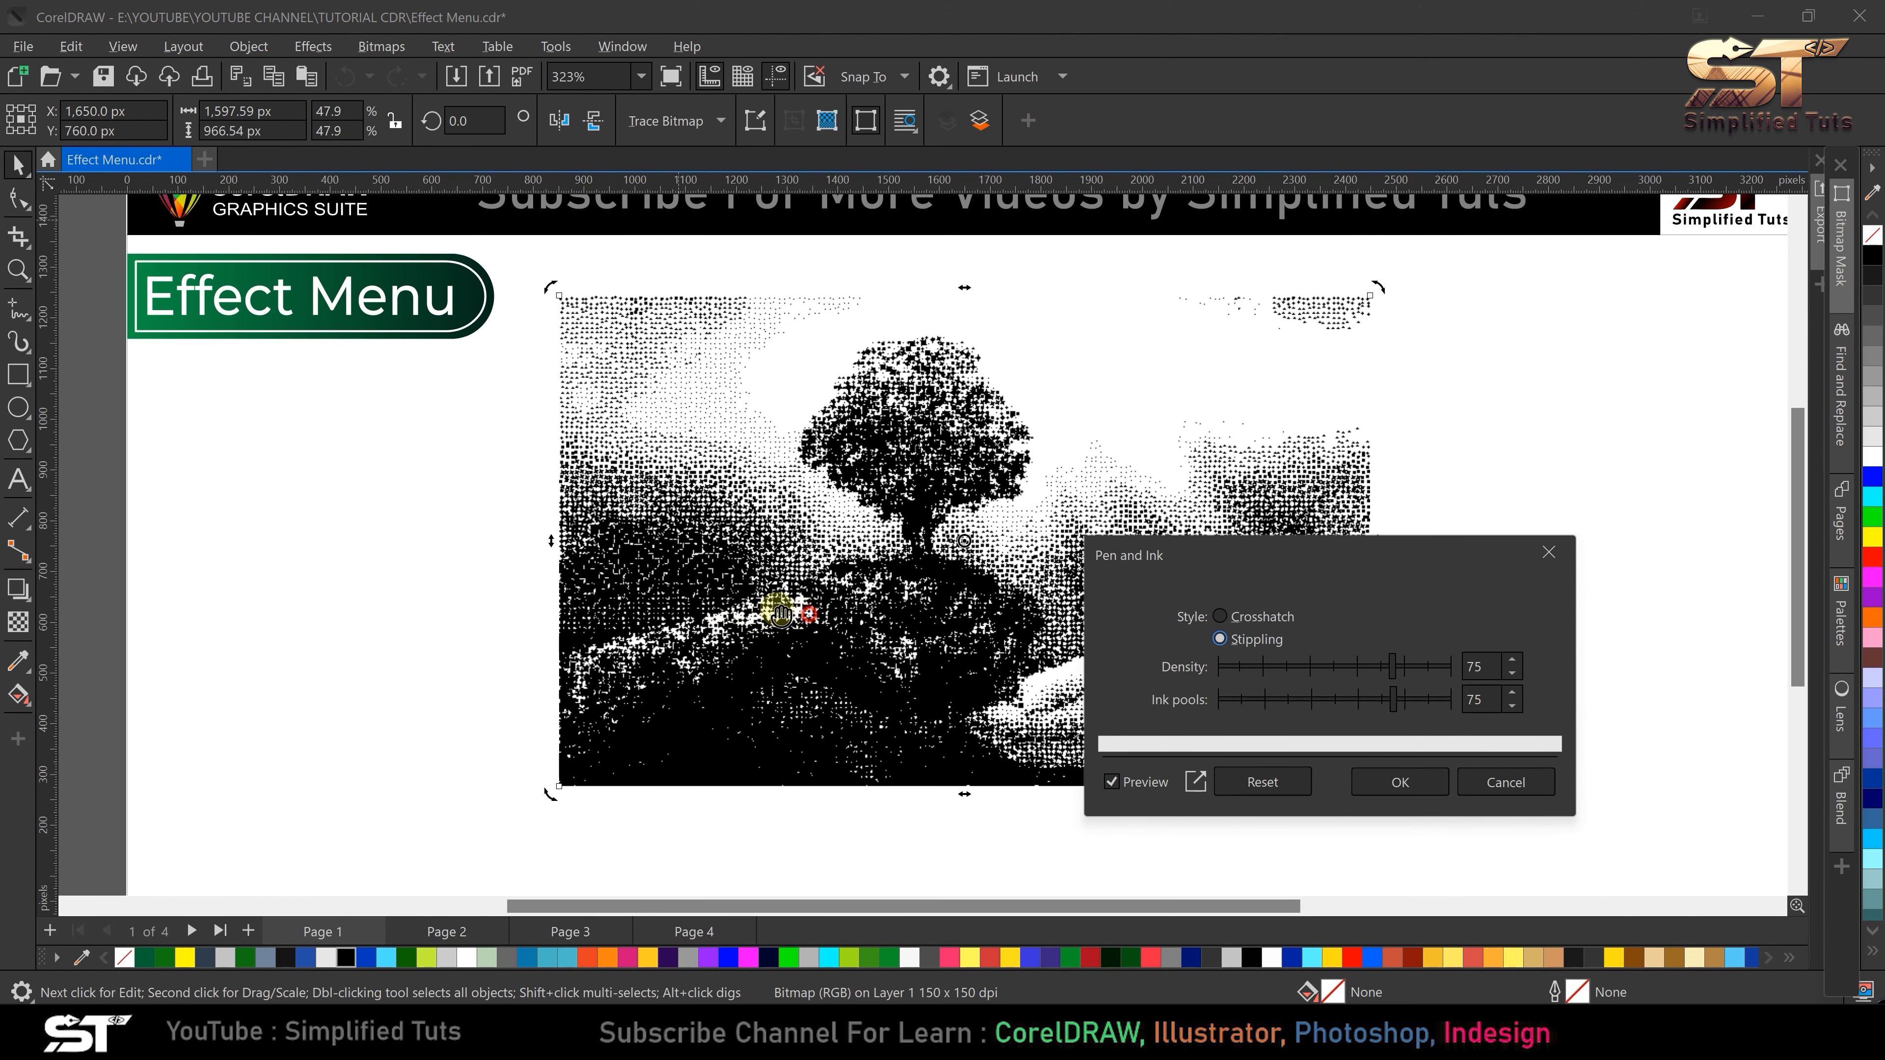
{"action": "left_click_drag", "start_coordinate": [897, 632], "coordinate": [838, 646]}
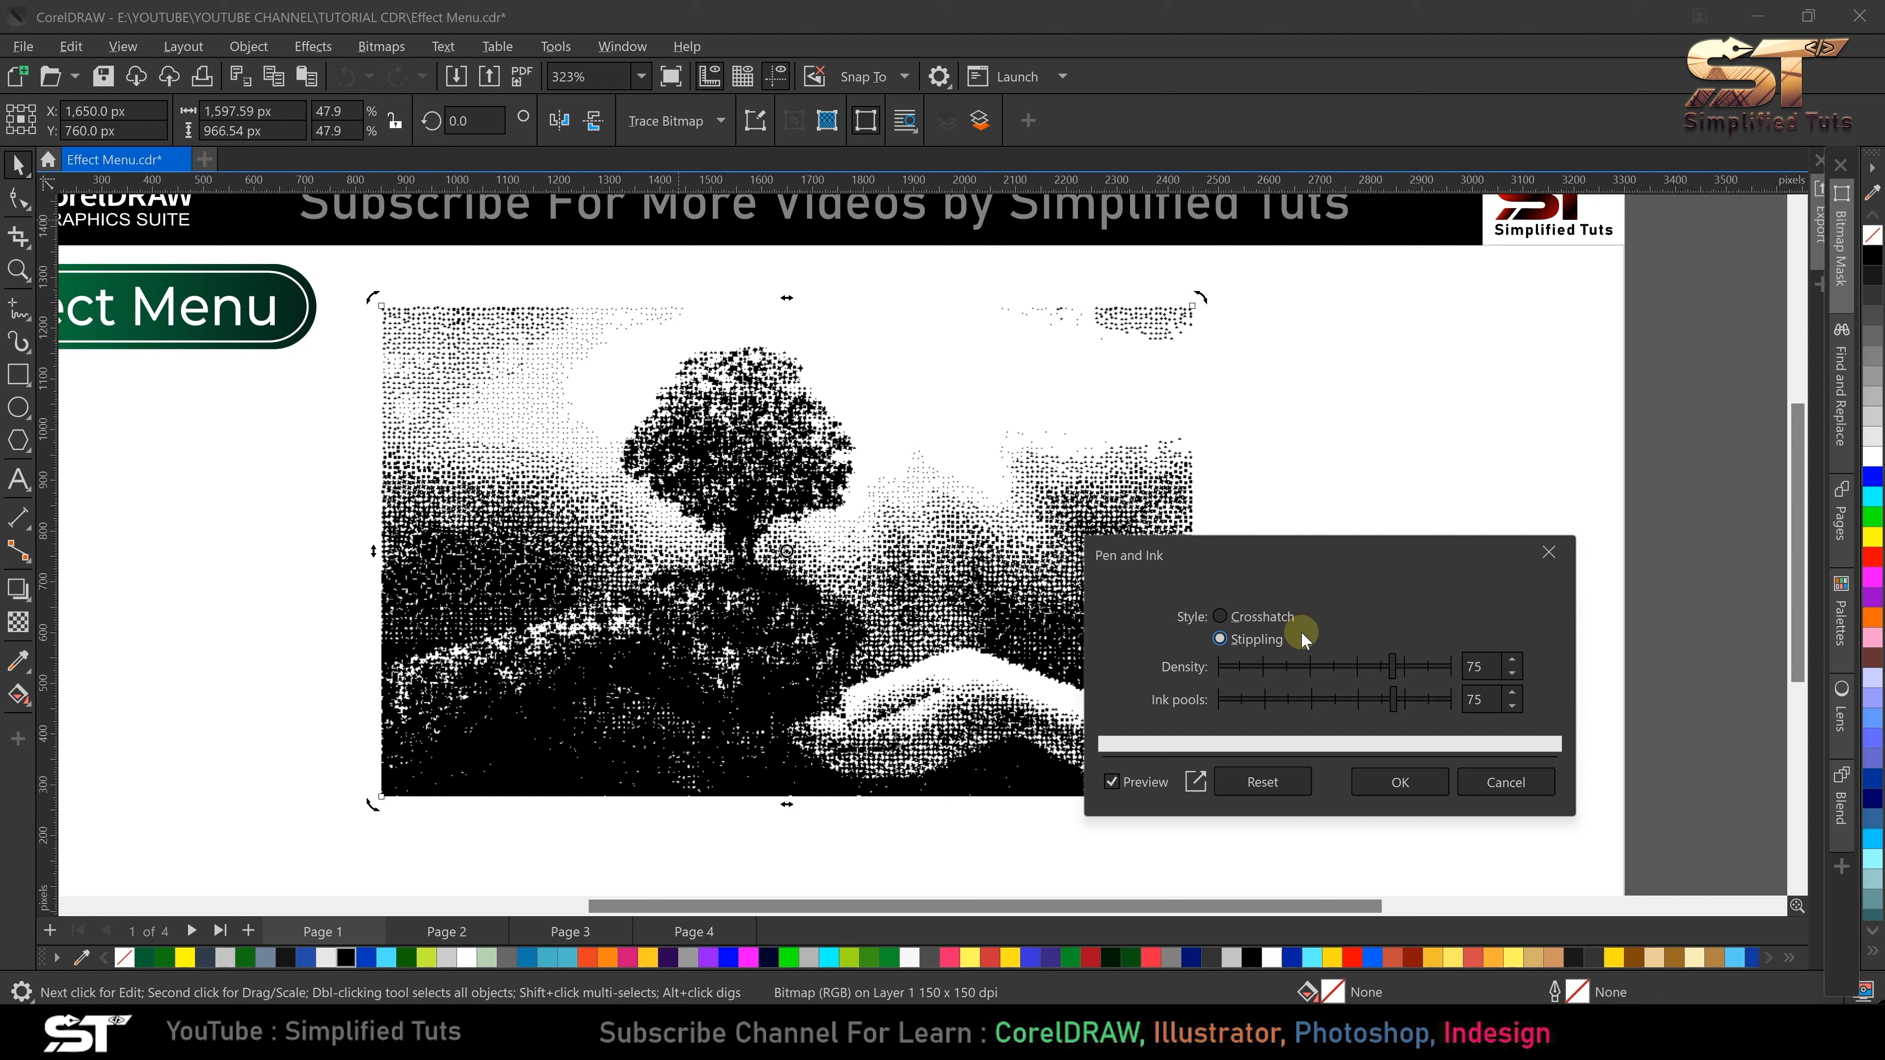
- Try the stippling Density at 83 and at 18
{"action": "left_click", "coordinate": [1279, 666]}
{"action": "left_click", "coordinate": [1413, 667]}
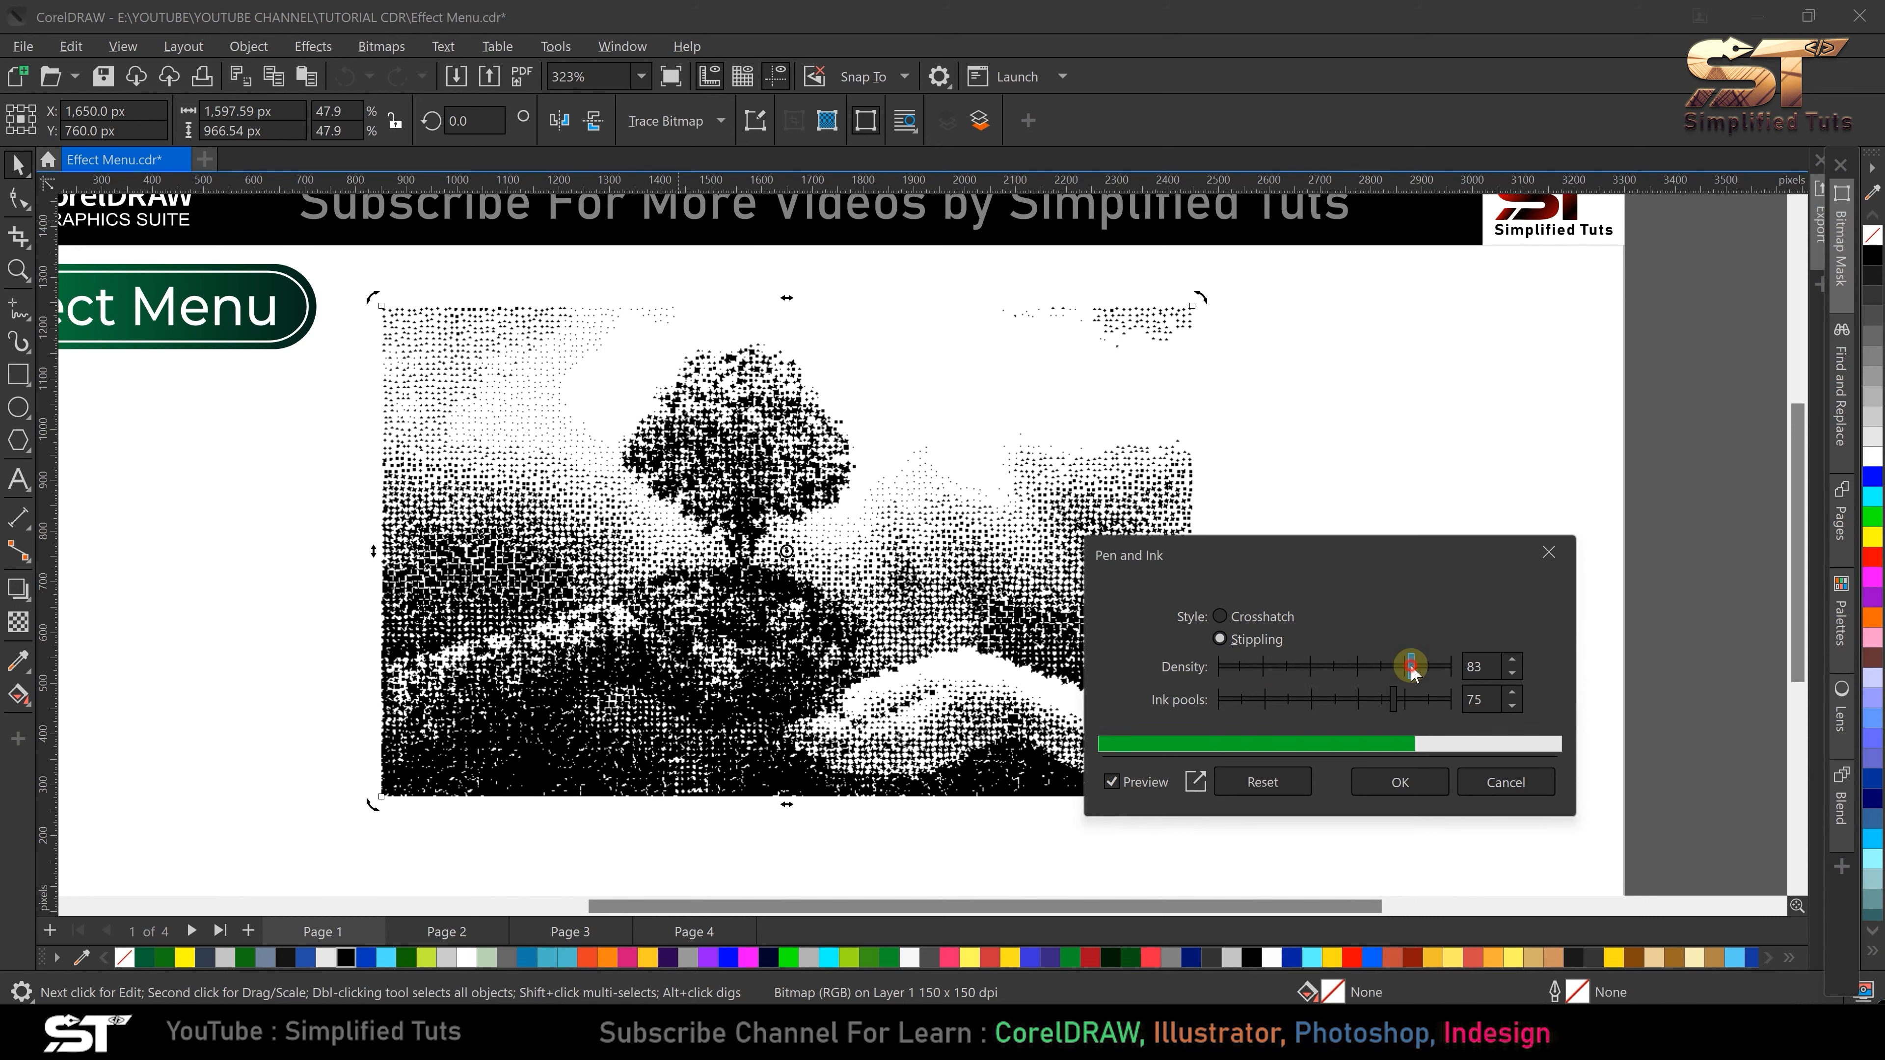
{"action": "left_click", "coordinate": [1260, 667]}
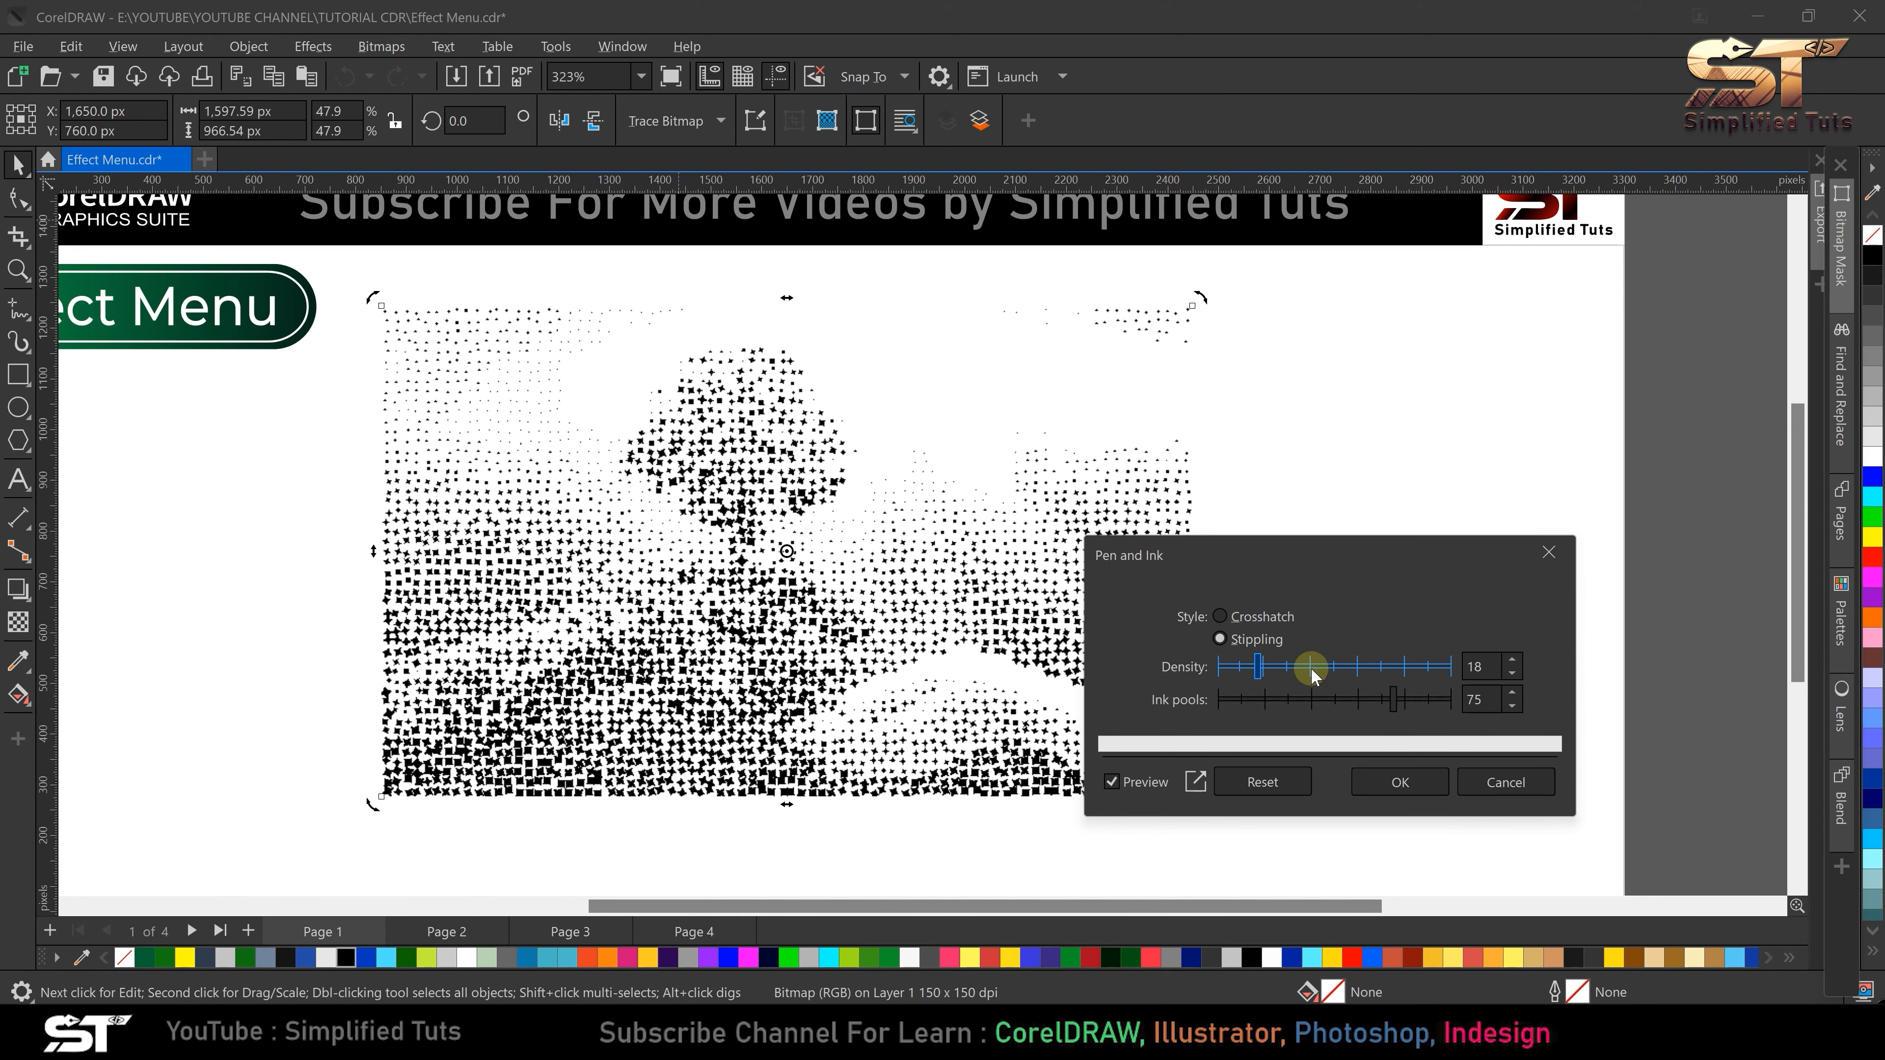
- Preview the stippling with Density 44 and Ink pools 92, and discard the Pen and Ink effect
{"action": "left_click", "coordinate": [1290, 700]}
{"action": "left_click", "coordinate": [1359, 700]}
{"action": "left_click", "coordinate": [1434, 700]}
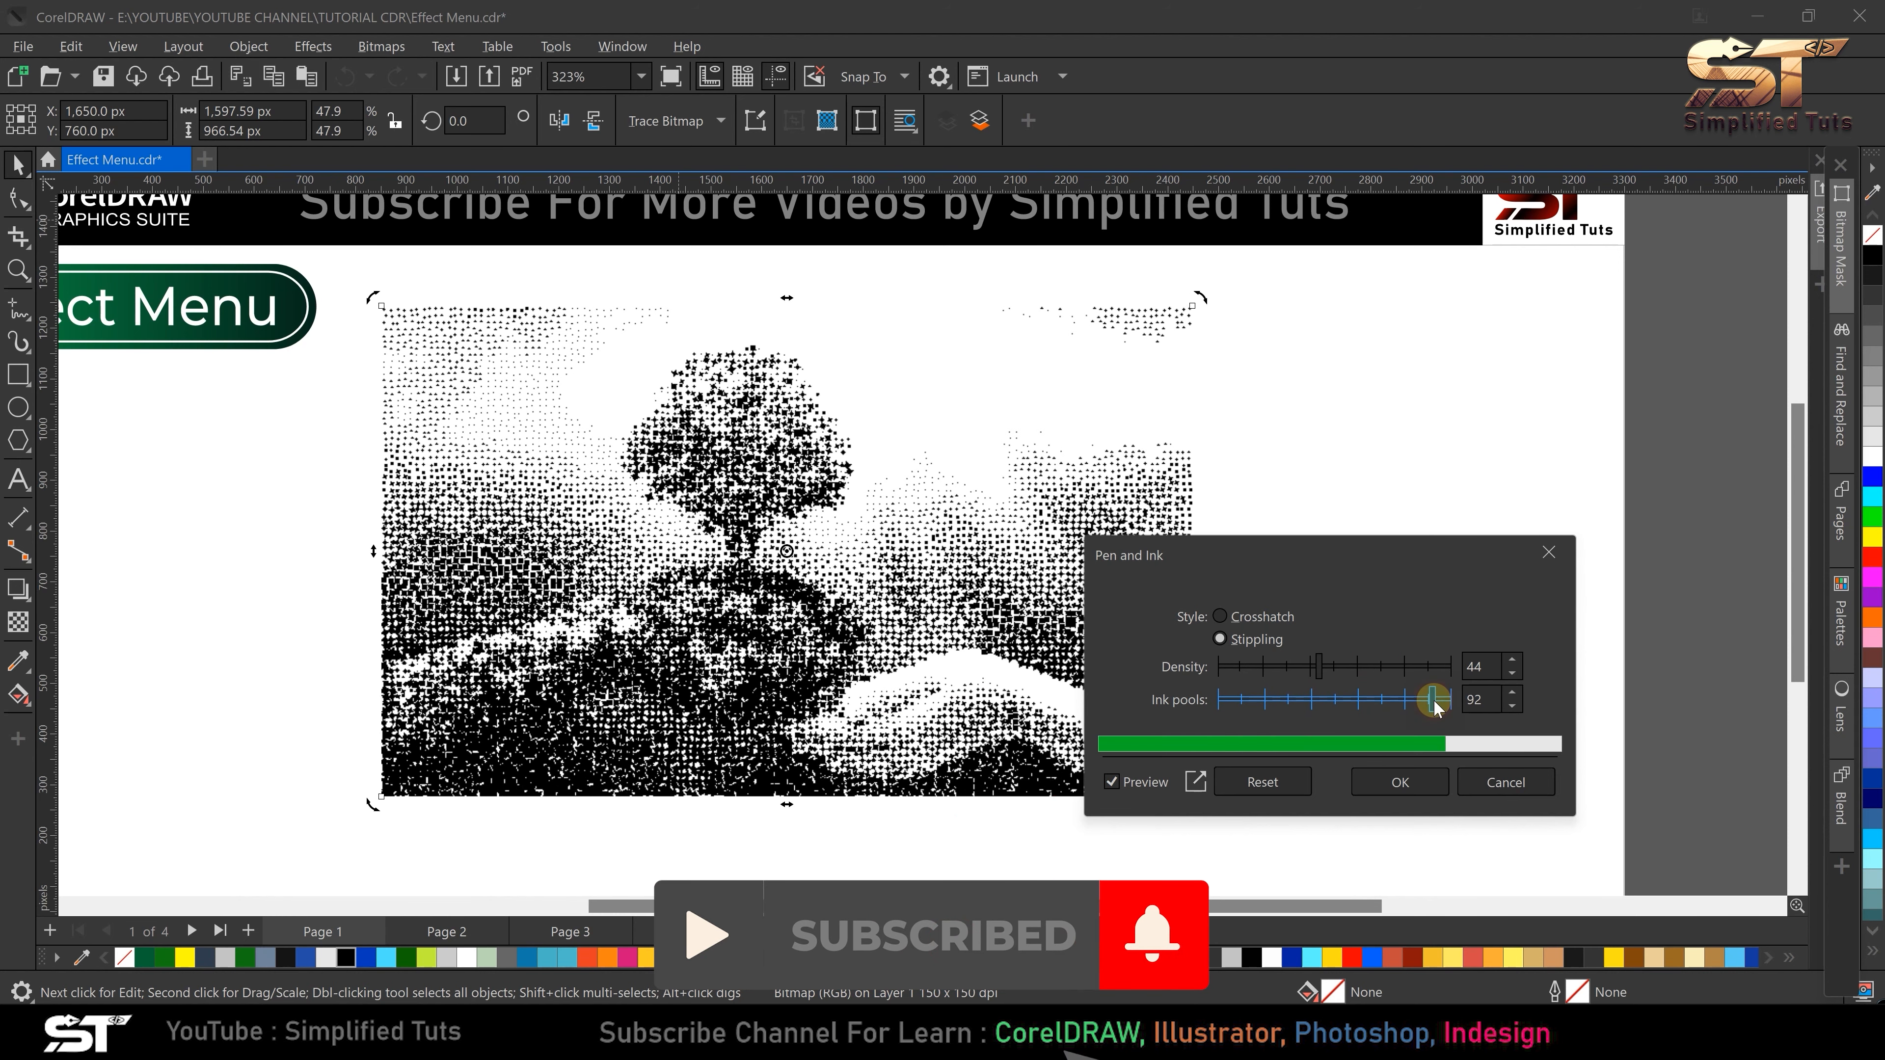
{"action": "left_click", "coordinate": [1499, 781]}
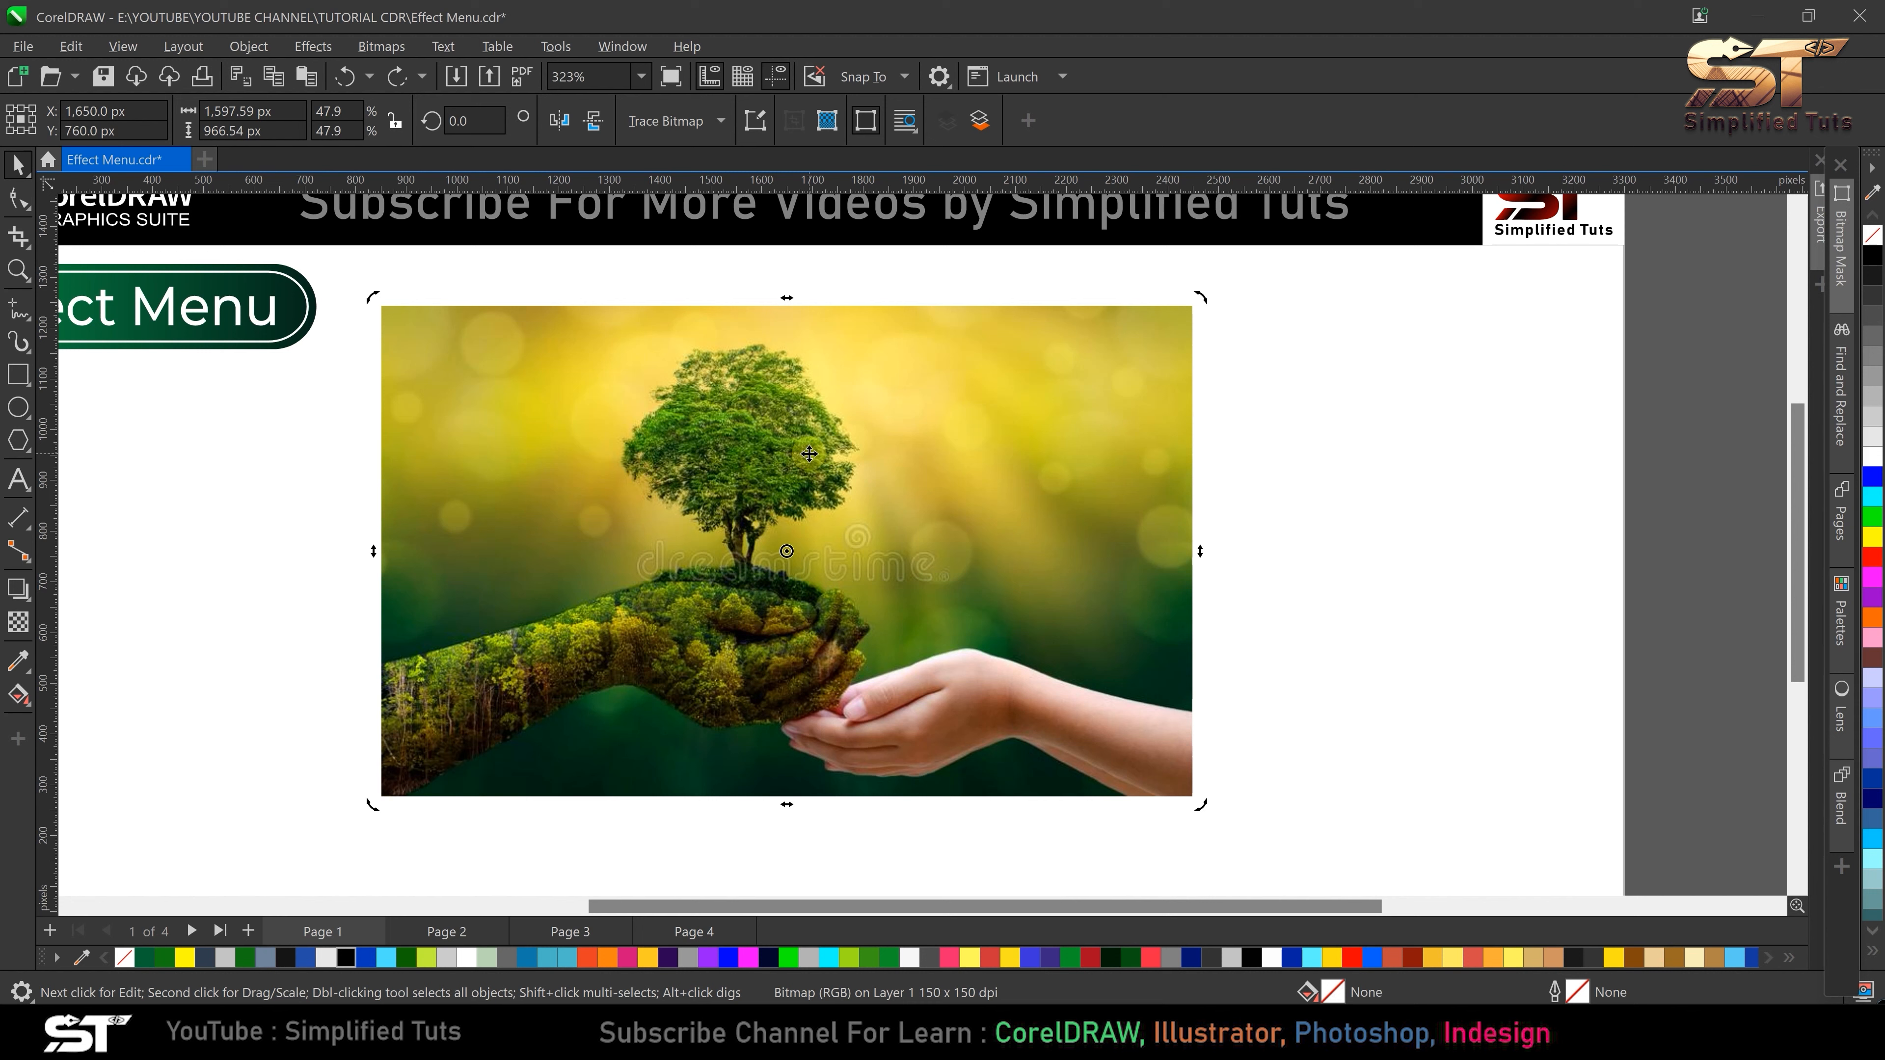
- Start the Pointillist art stroke on the photo and inspect the dots on the tree-covered hand close up
{"action": "left_click", "coordinate": [312, 47]}
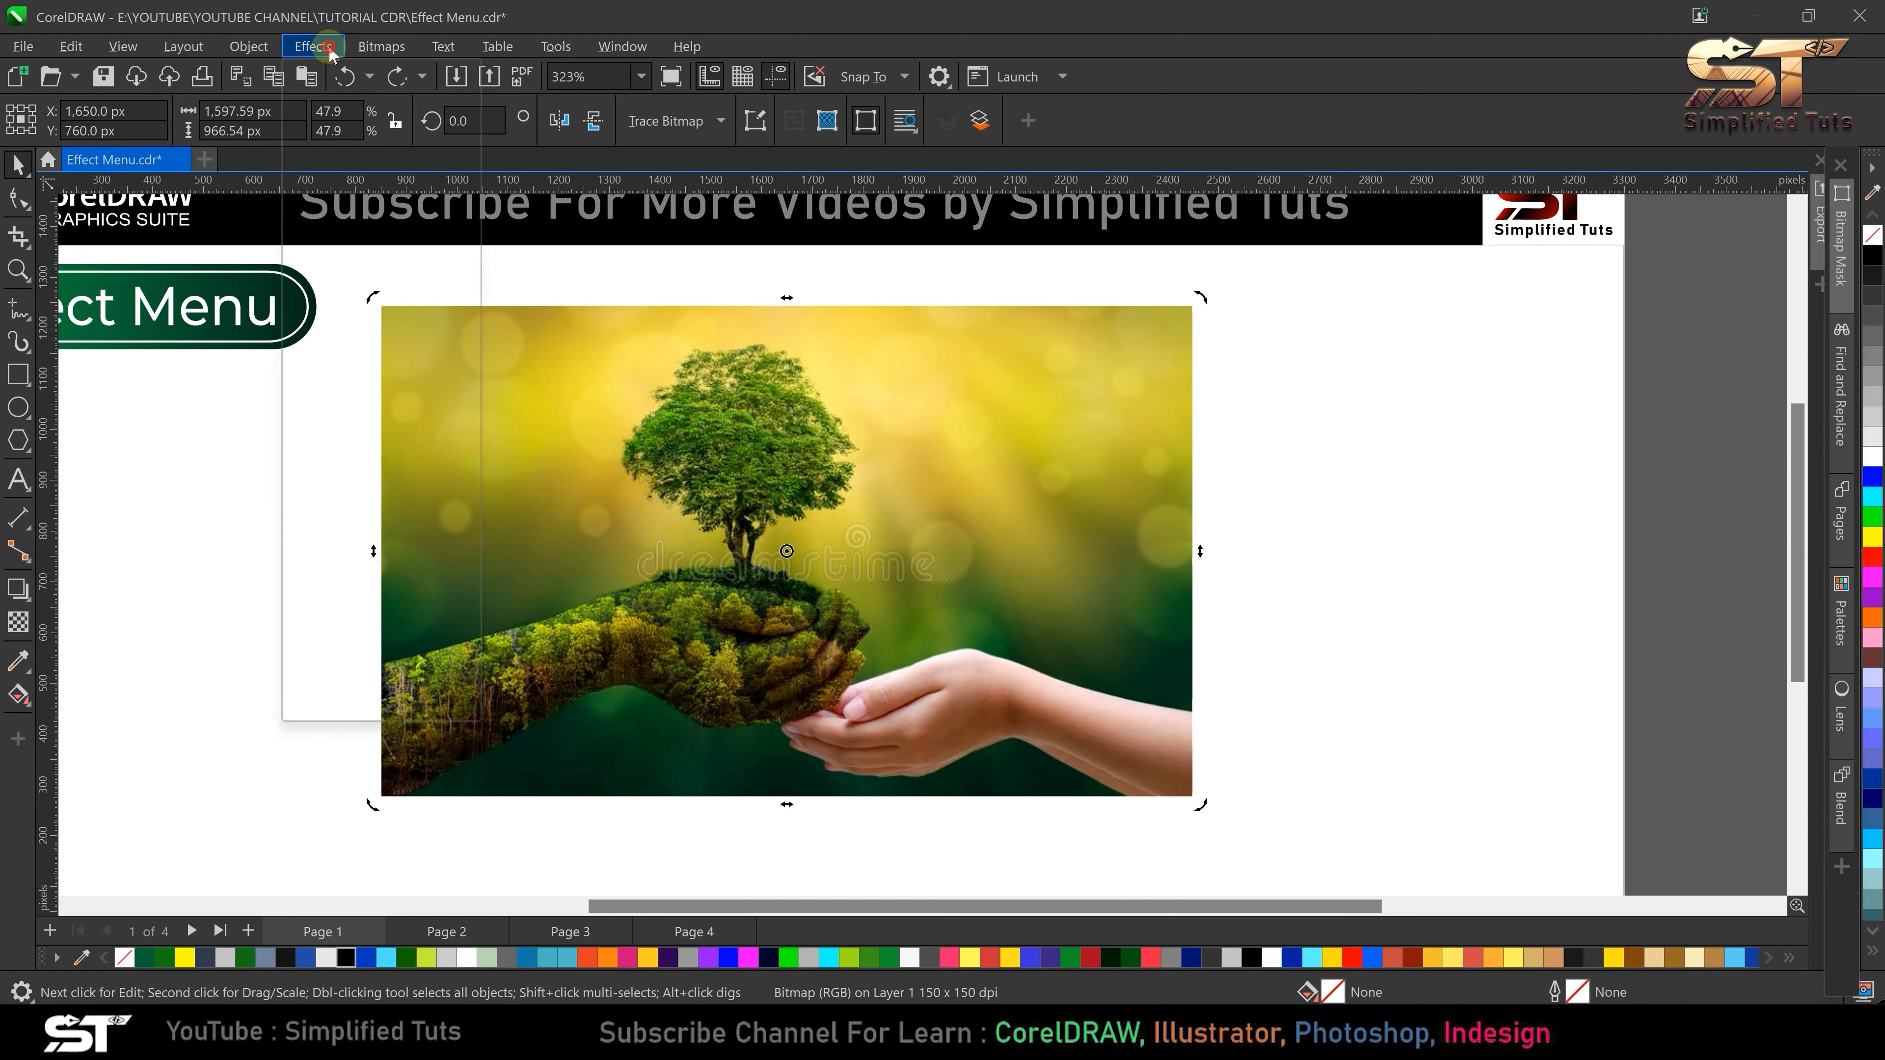
{"action": "mouse_move", "coordinate": [404, 159]}
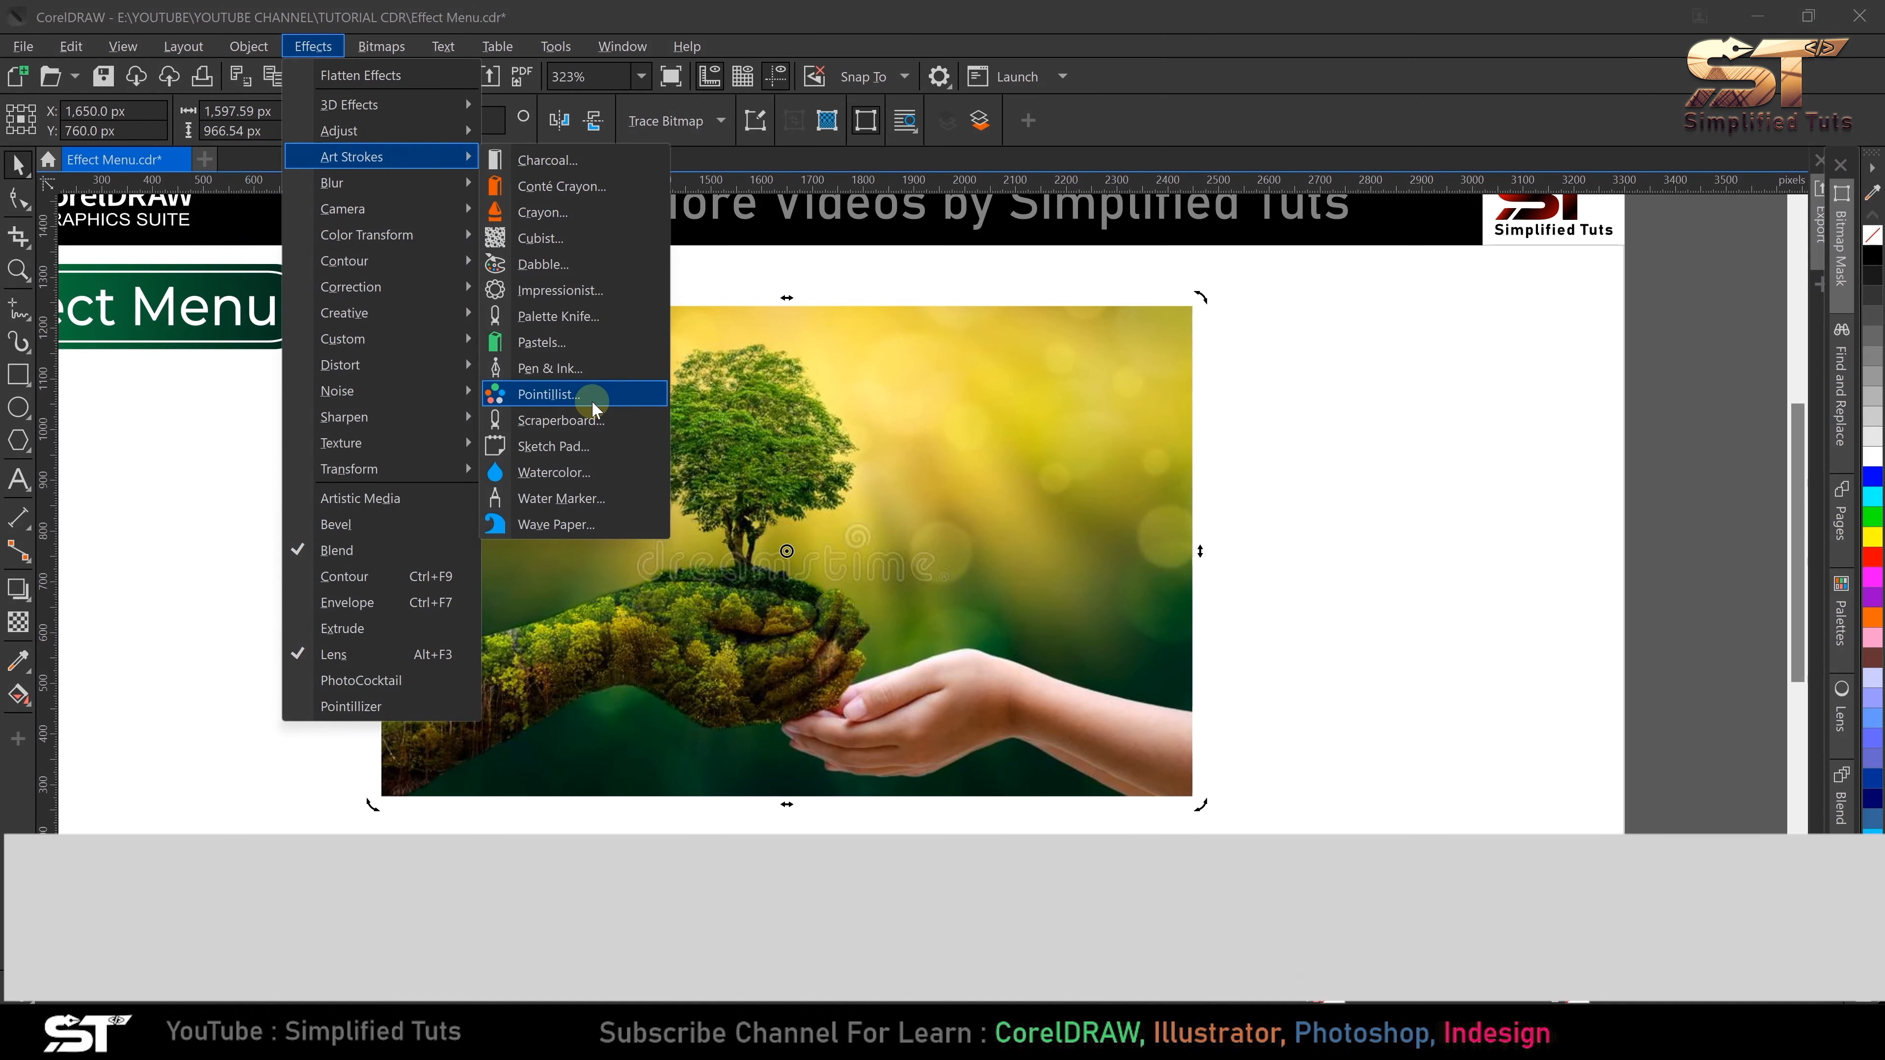
{"action": "left_click", "coordinate": [549, 394]}
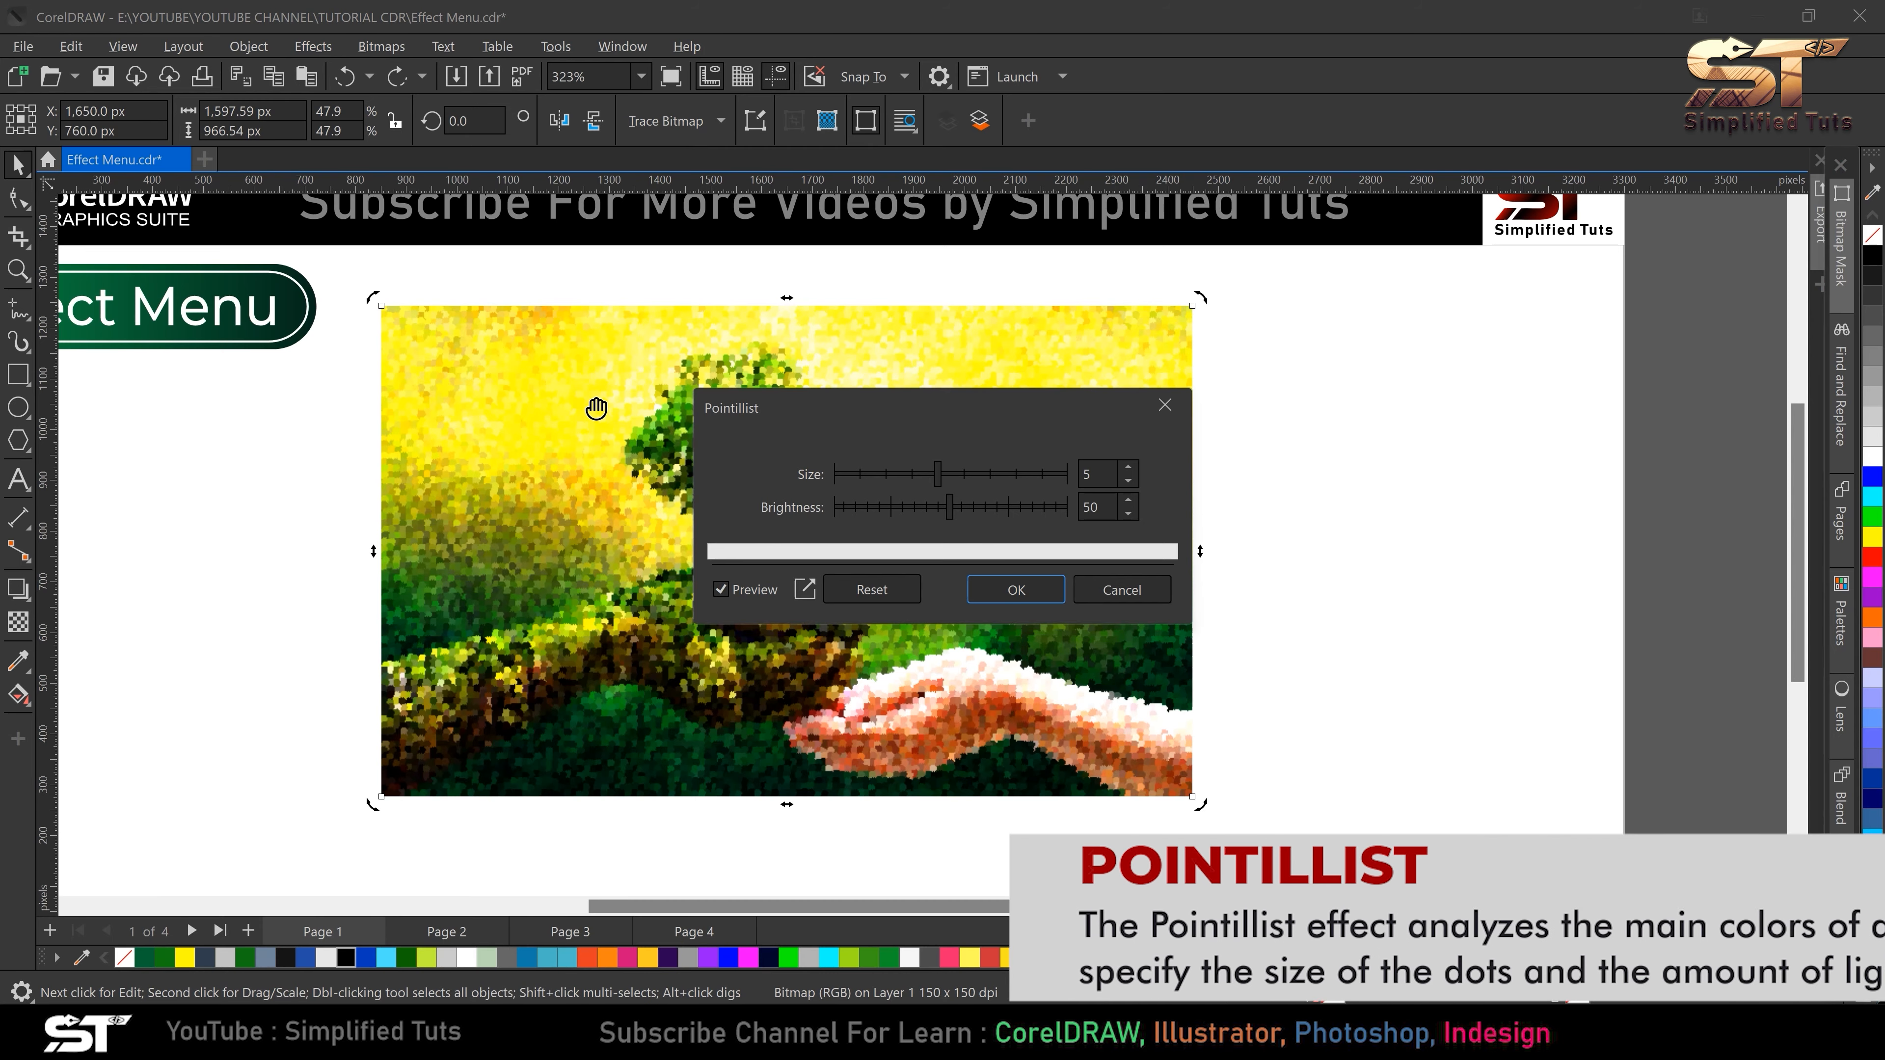
{"action": "left_click_drag", "start_coordinate": [748, 416], "coordinate": [697, 253]}
{"action": "left_click", "coordinate": [707, 580]}
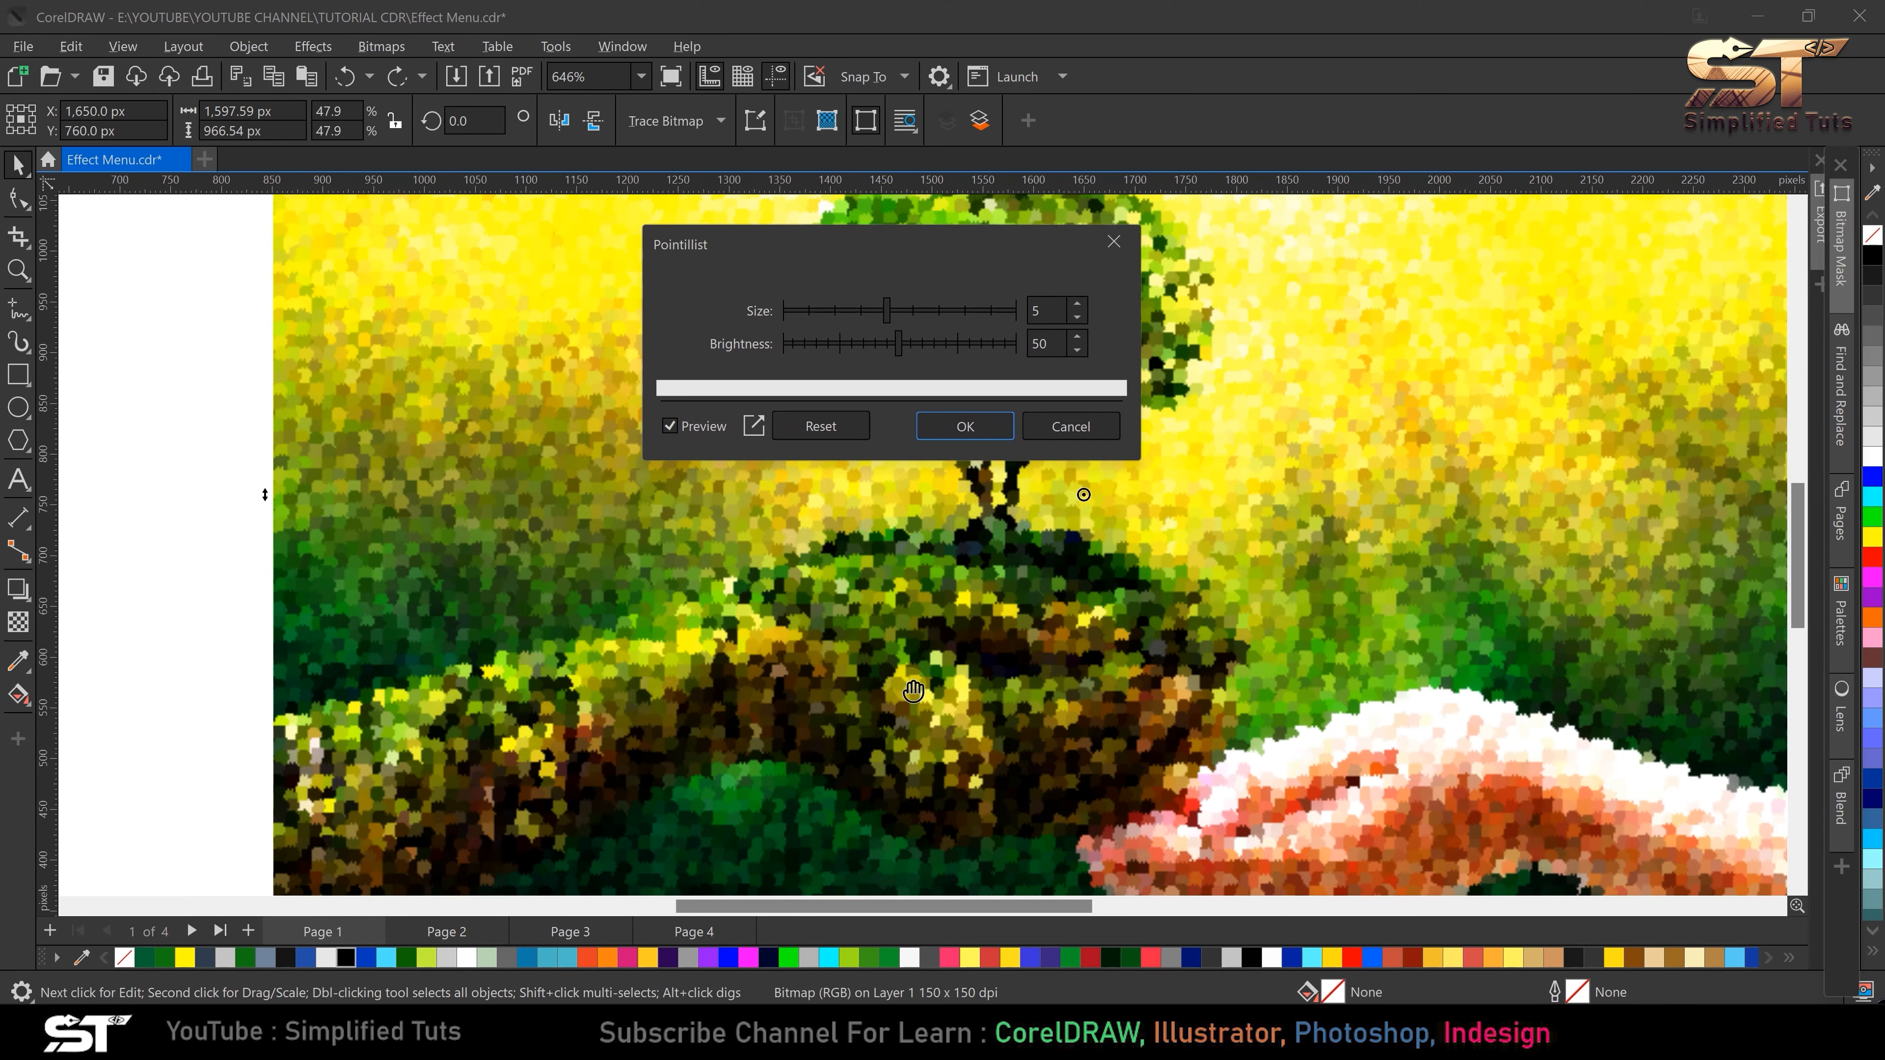
{"action": "left_click", "coordinate": [902, 676]}
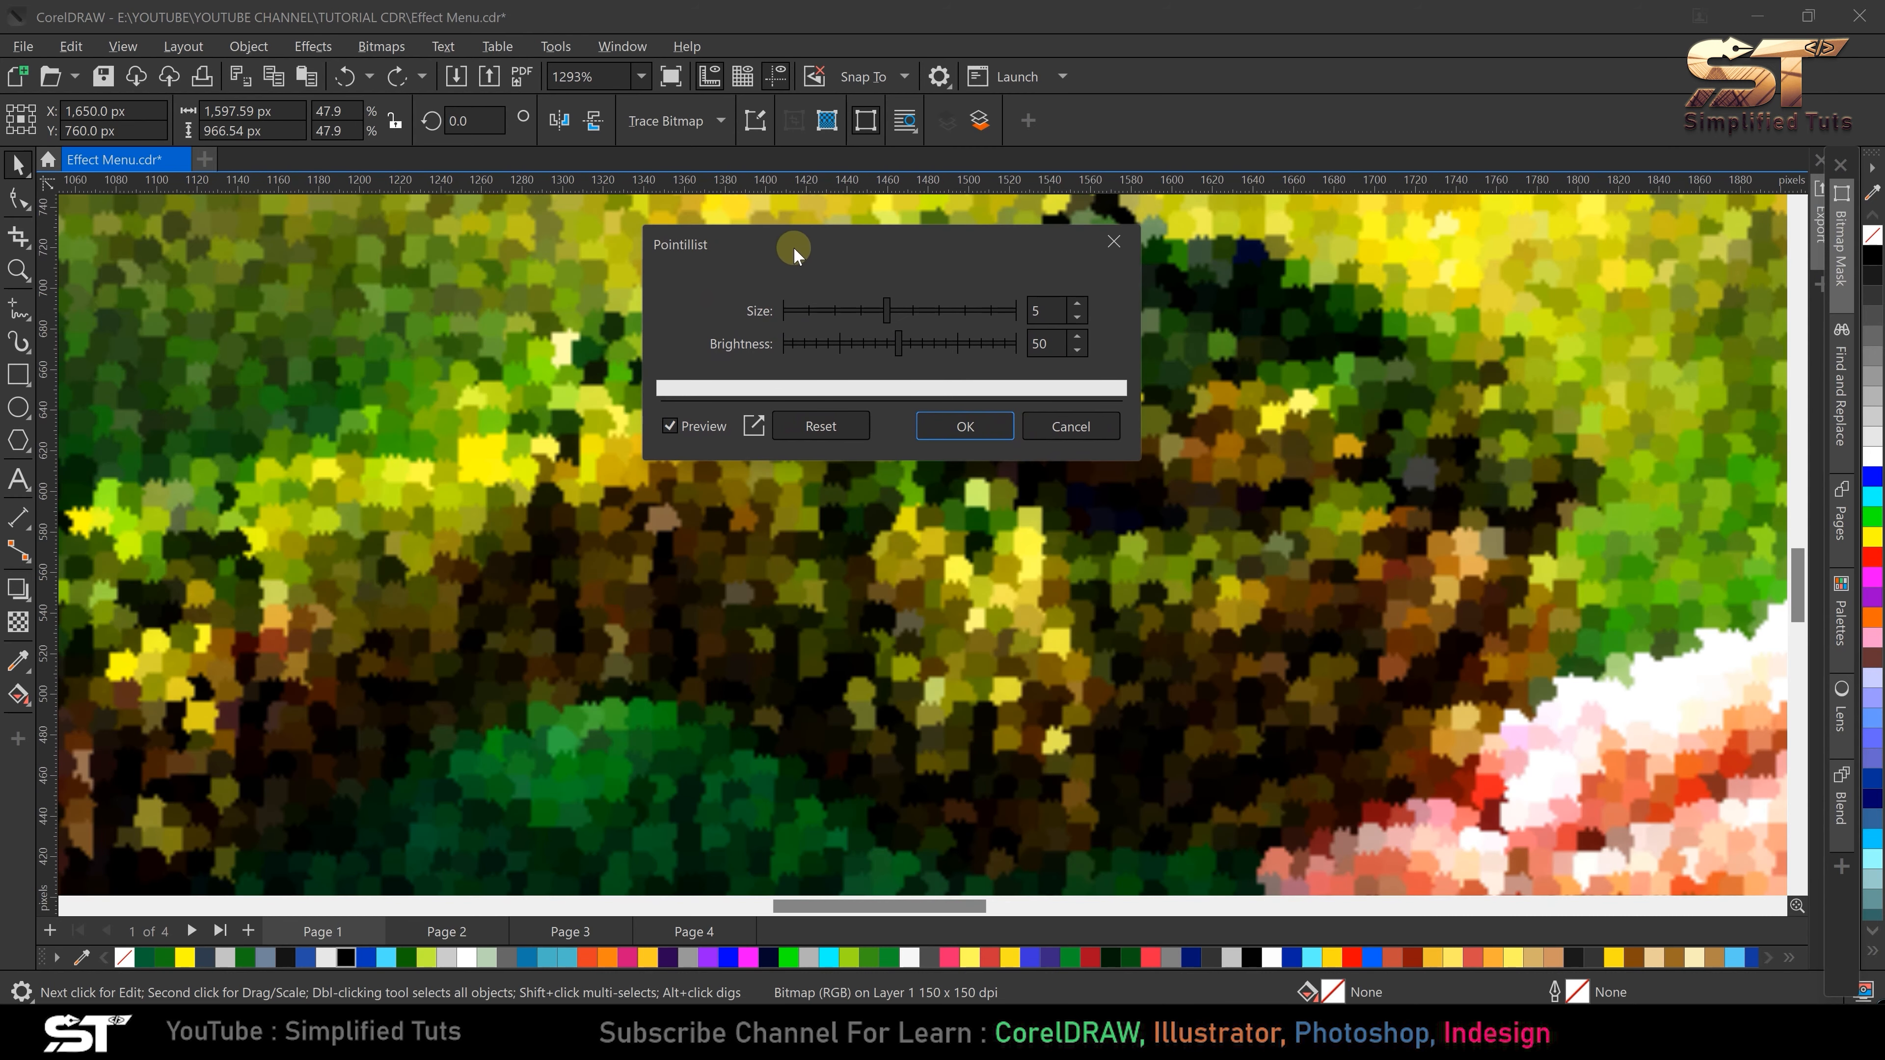
{"action": "left_click_drag", "start_coordinate": [793, 246], "coordinate": [721, 211]}
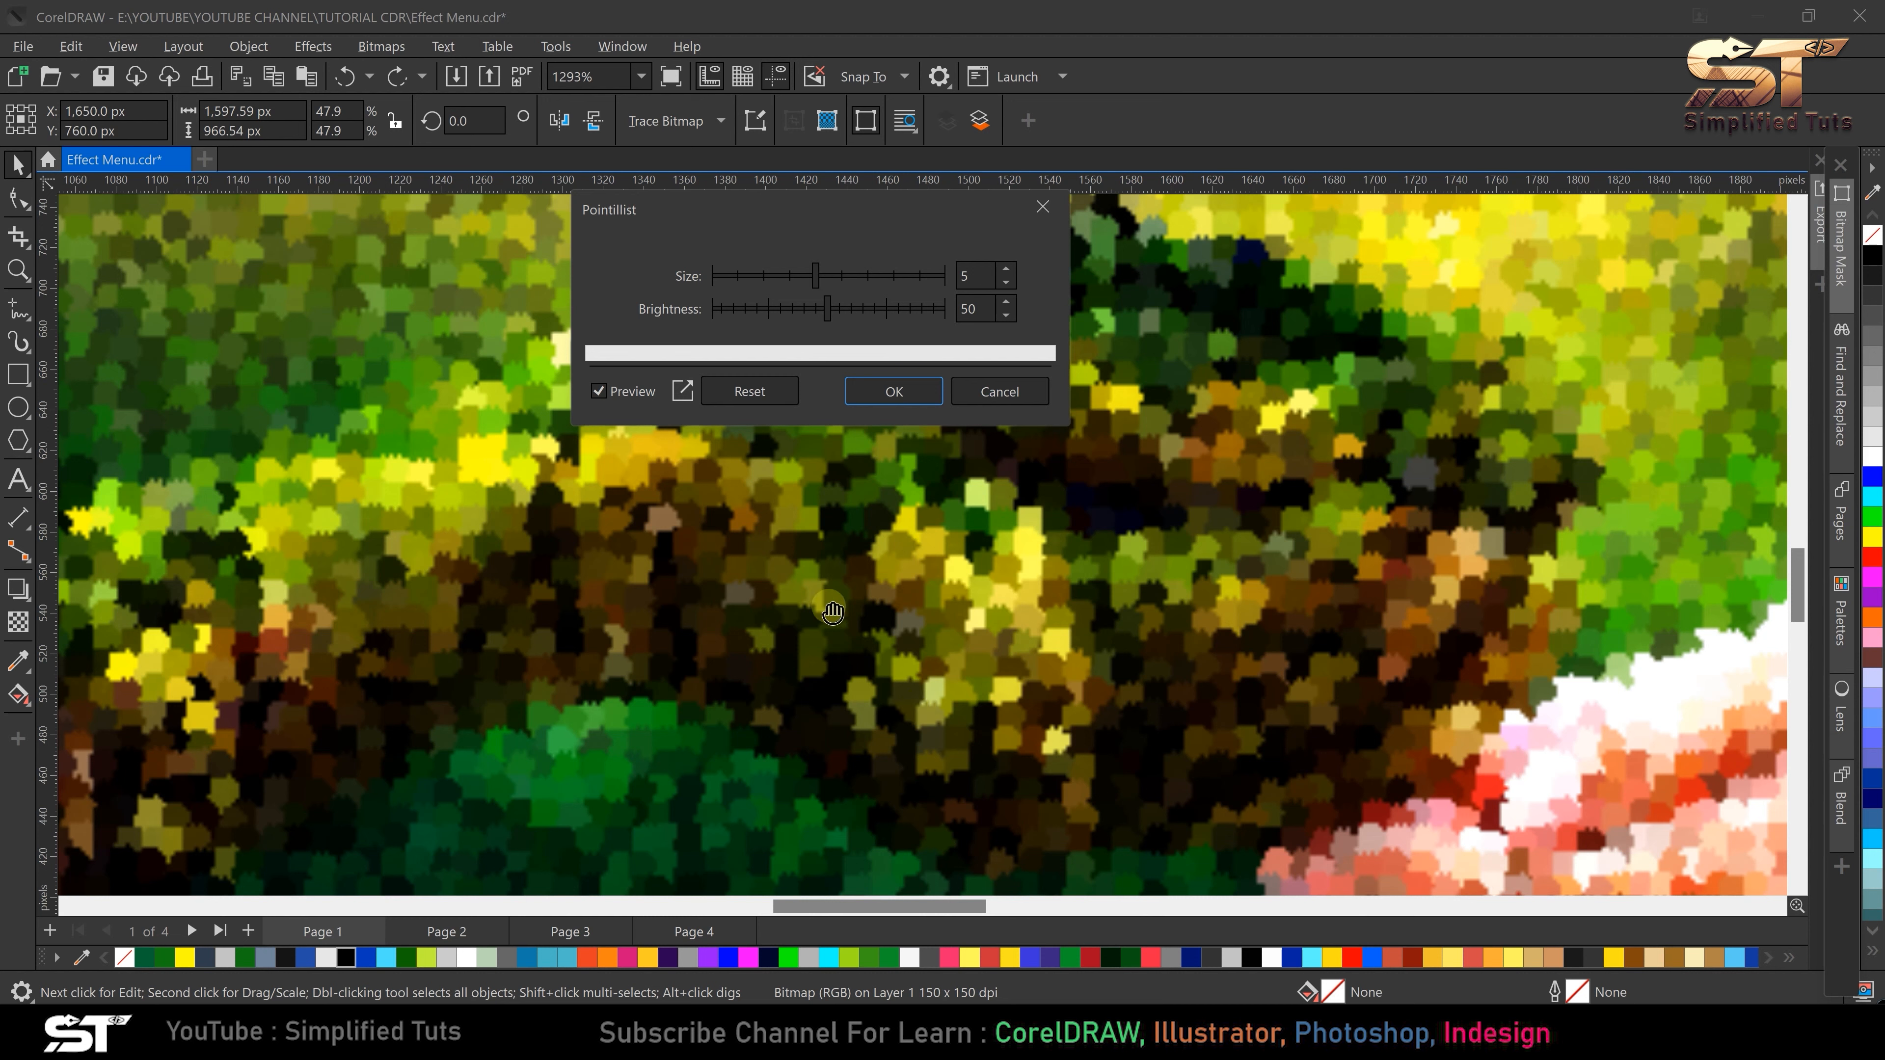
- Set the Pointillist Size to 9 and Brightness to 85 with the whole photo in view
{"action": "scroll", "coordinate": [827, 624], "scroll_direction": "down", "scroll_amount": 2}
{"action": "left_click_drag", "start_coordinate": [932, 583], "coordinate": [880, 725]}
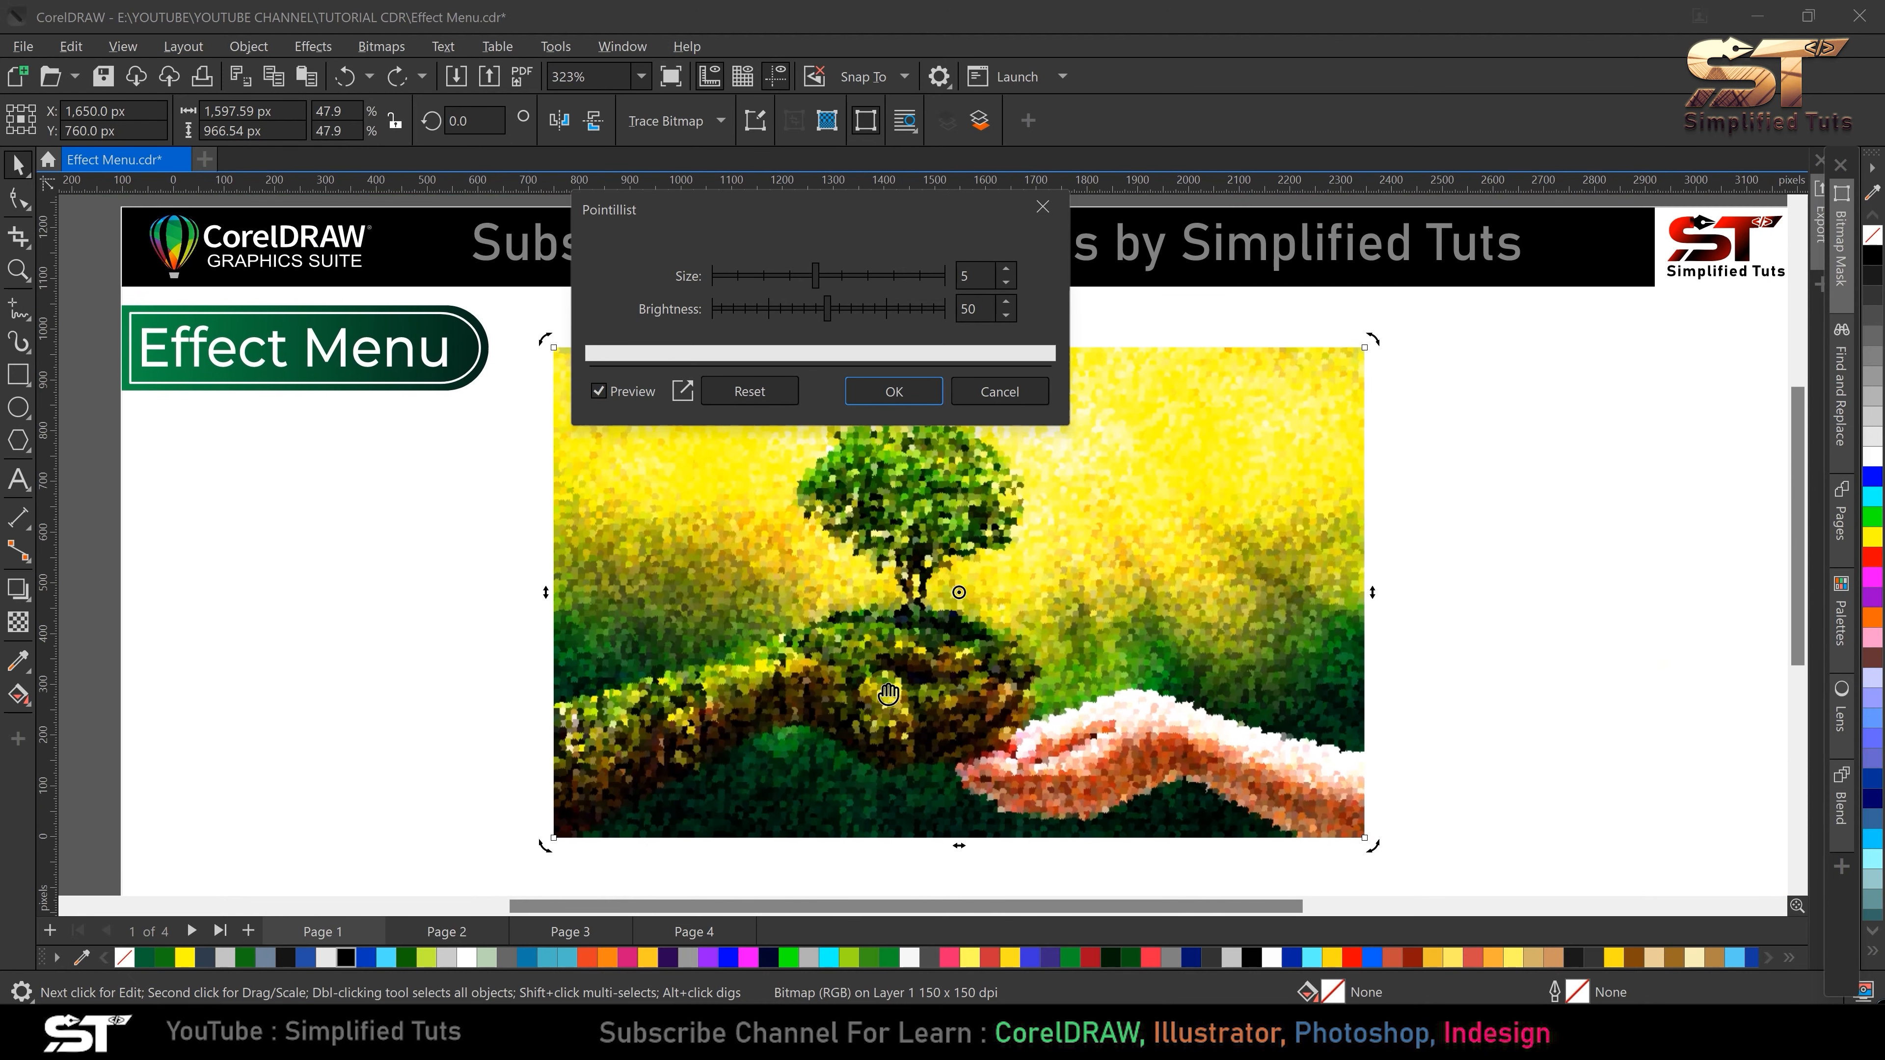
{"action": "left_click_drag", "start_coordinate": [816, 275], "coordinate": [909, 278]}
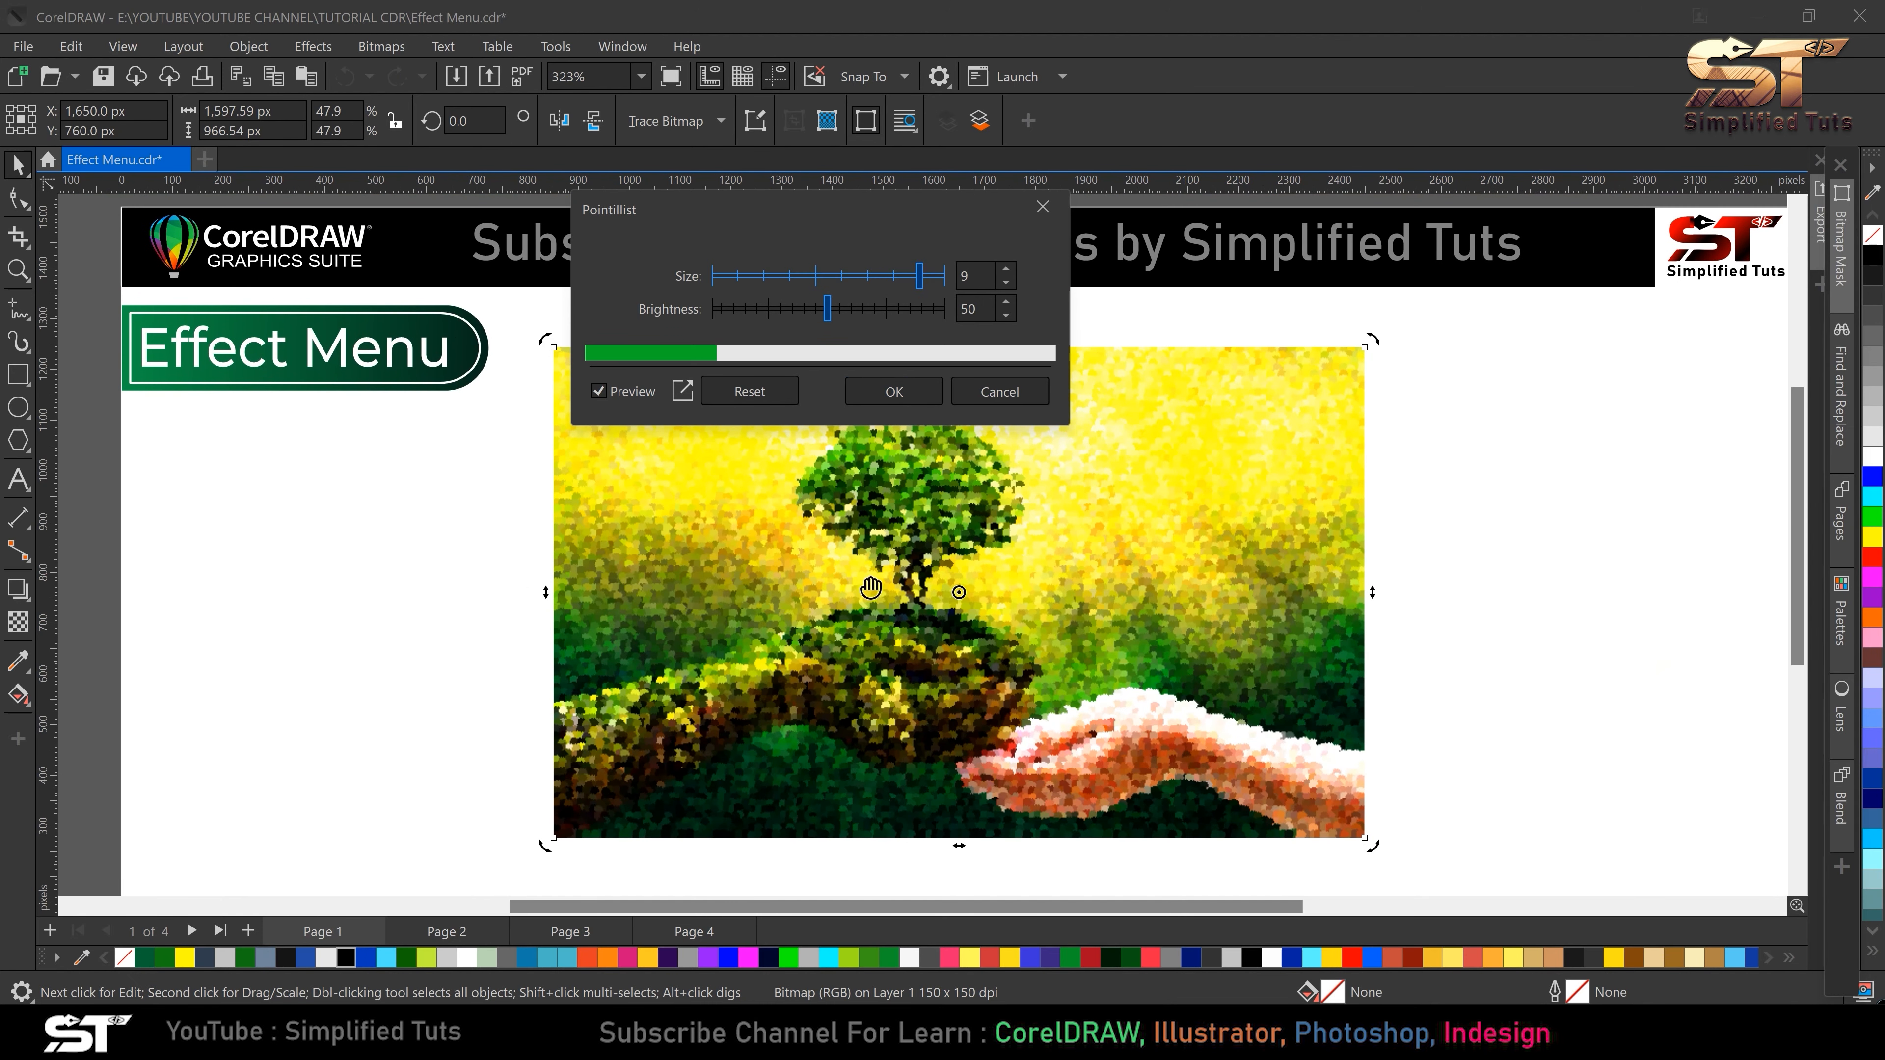
{"action": "left_click", "coordinate": [912, 316]}
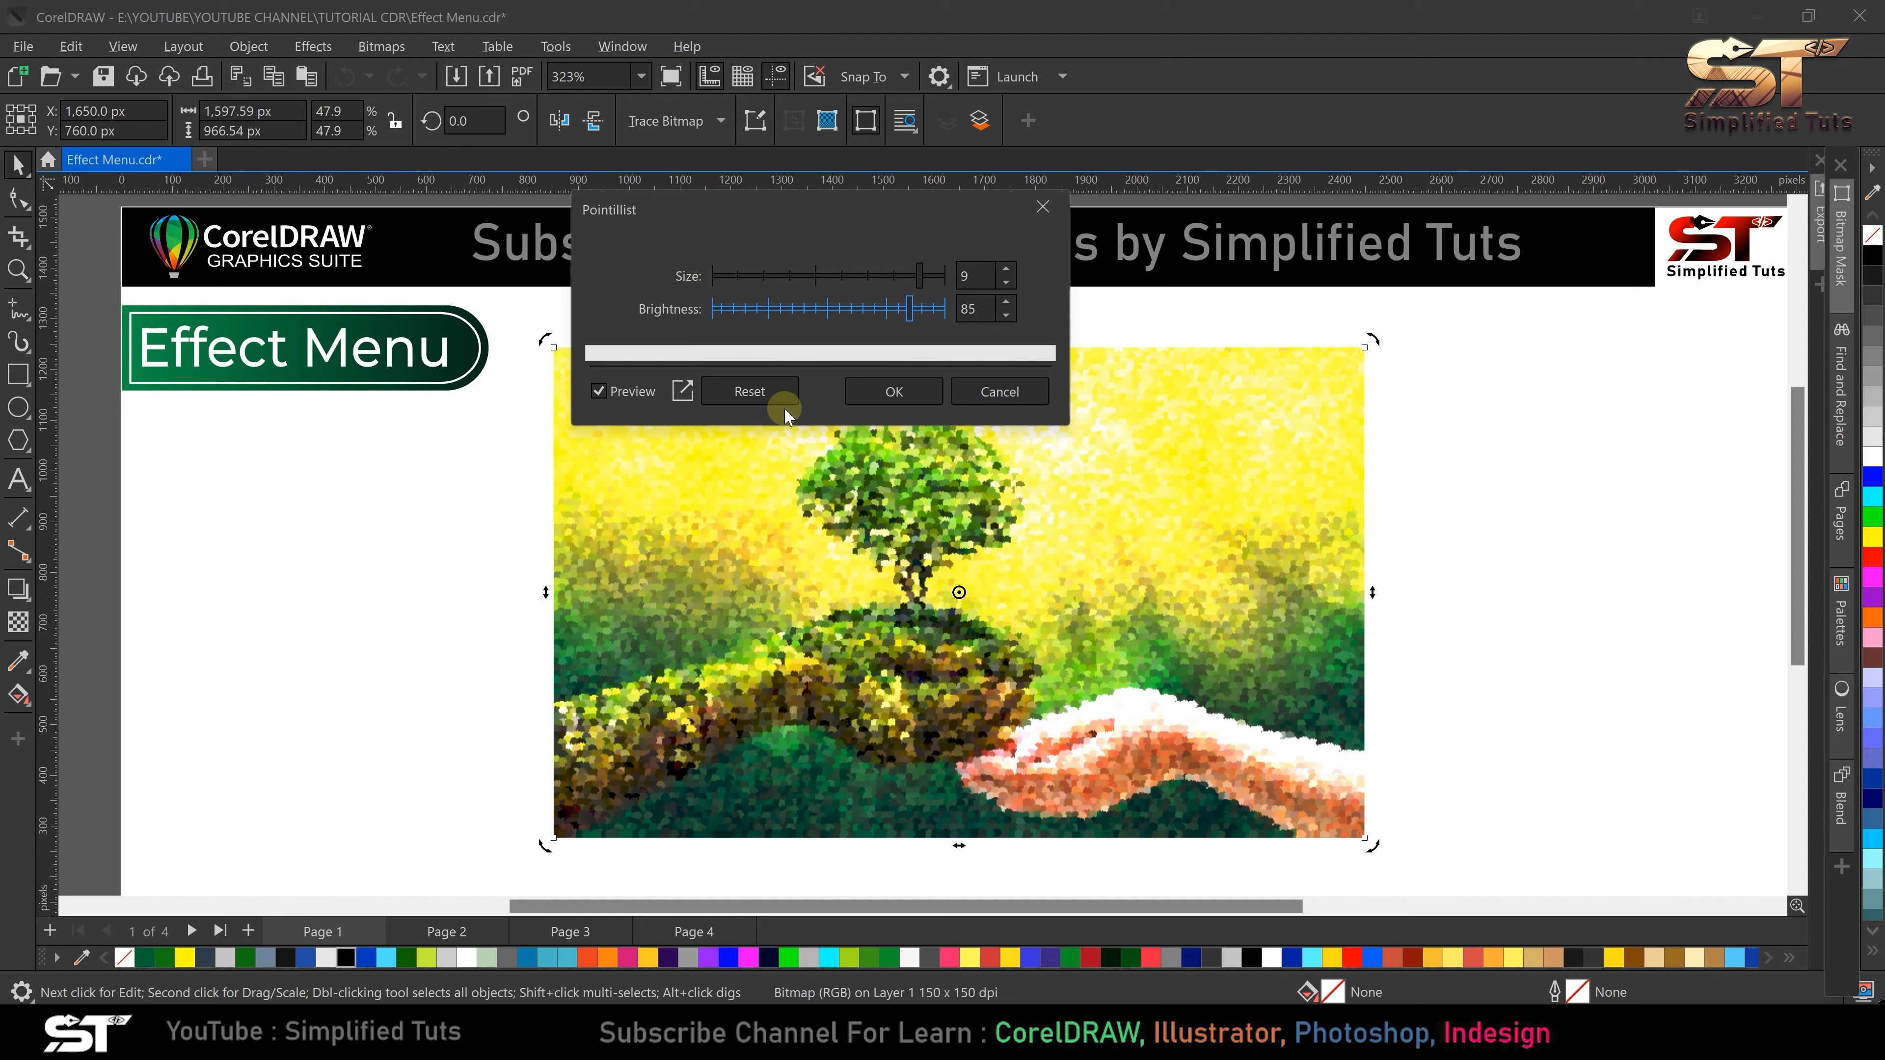
- Reset the Pointillist effect's Size and Brightness to their defaults
{"action": "left_click", "coordinate": [750, 392]}
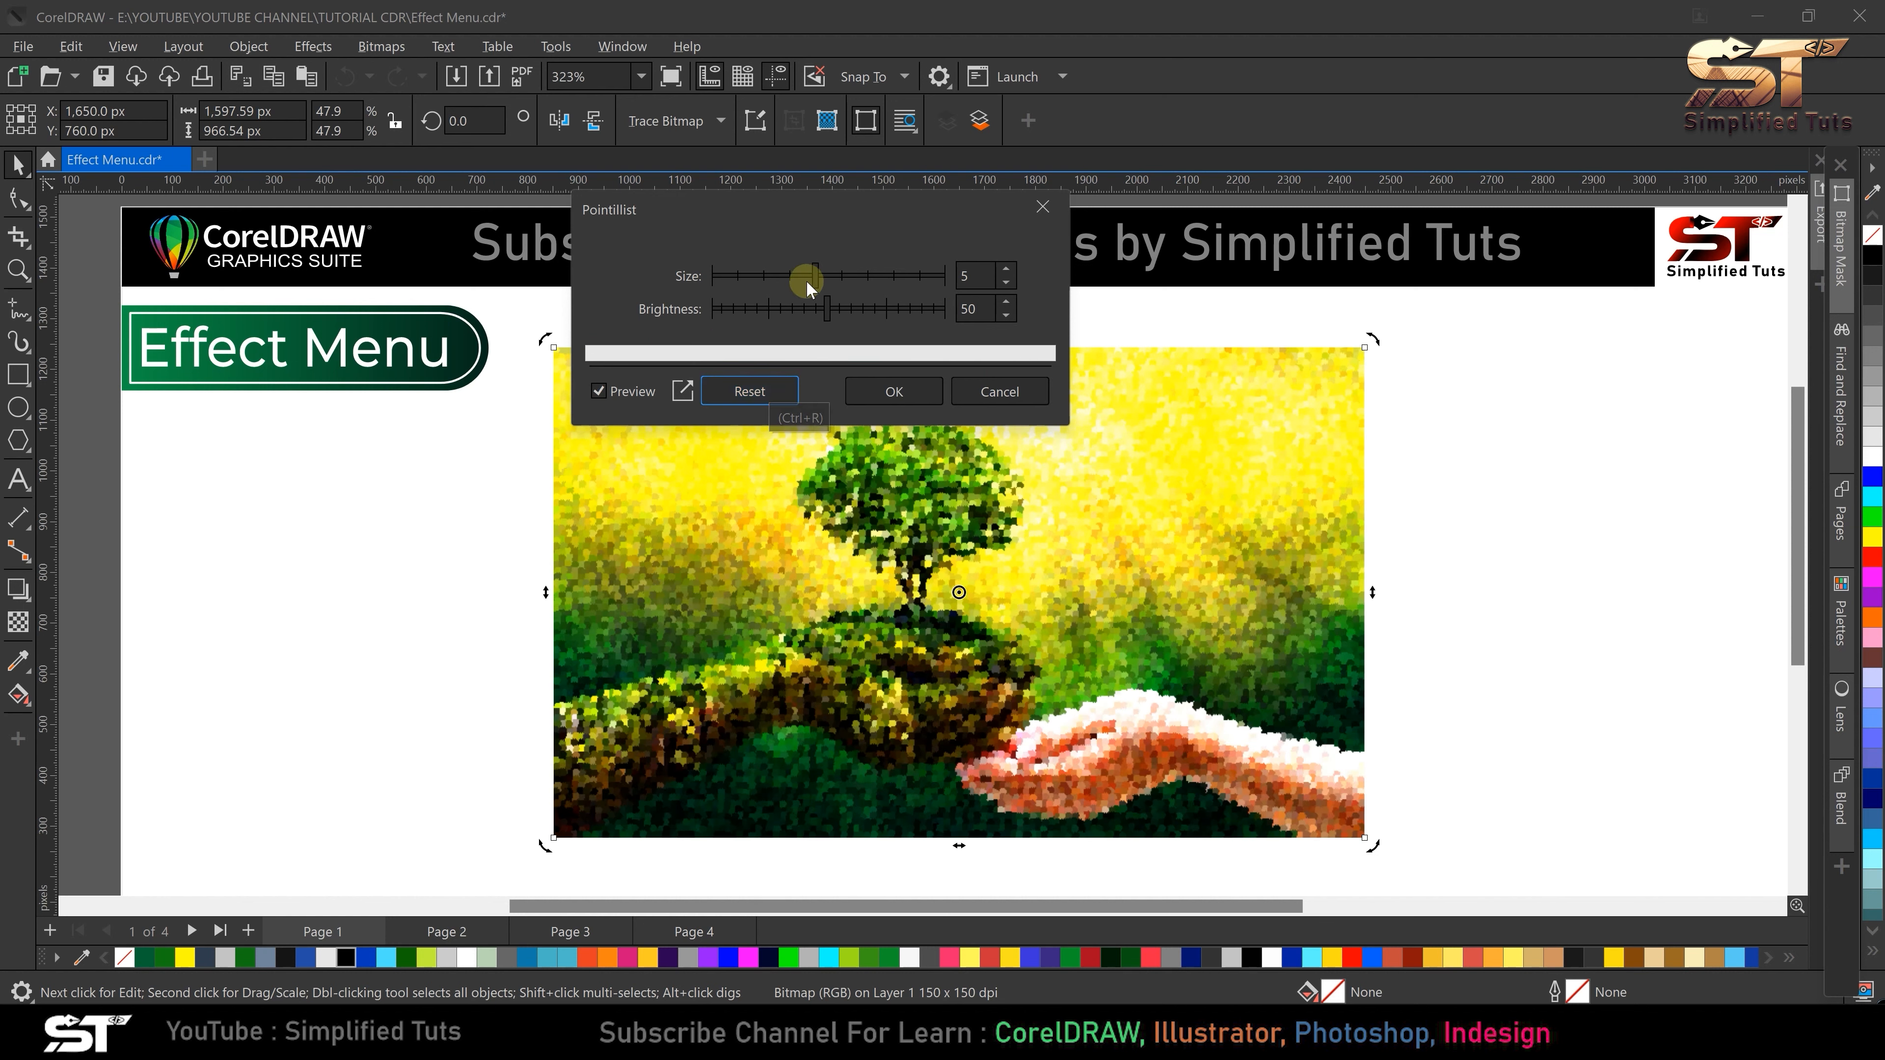
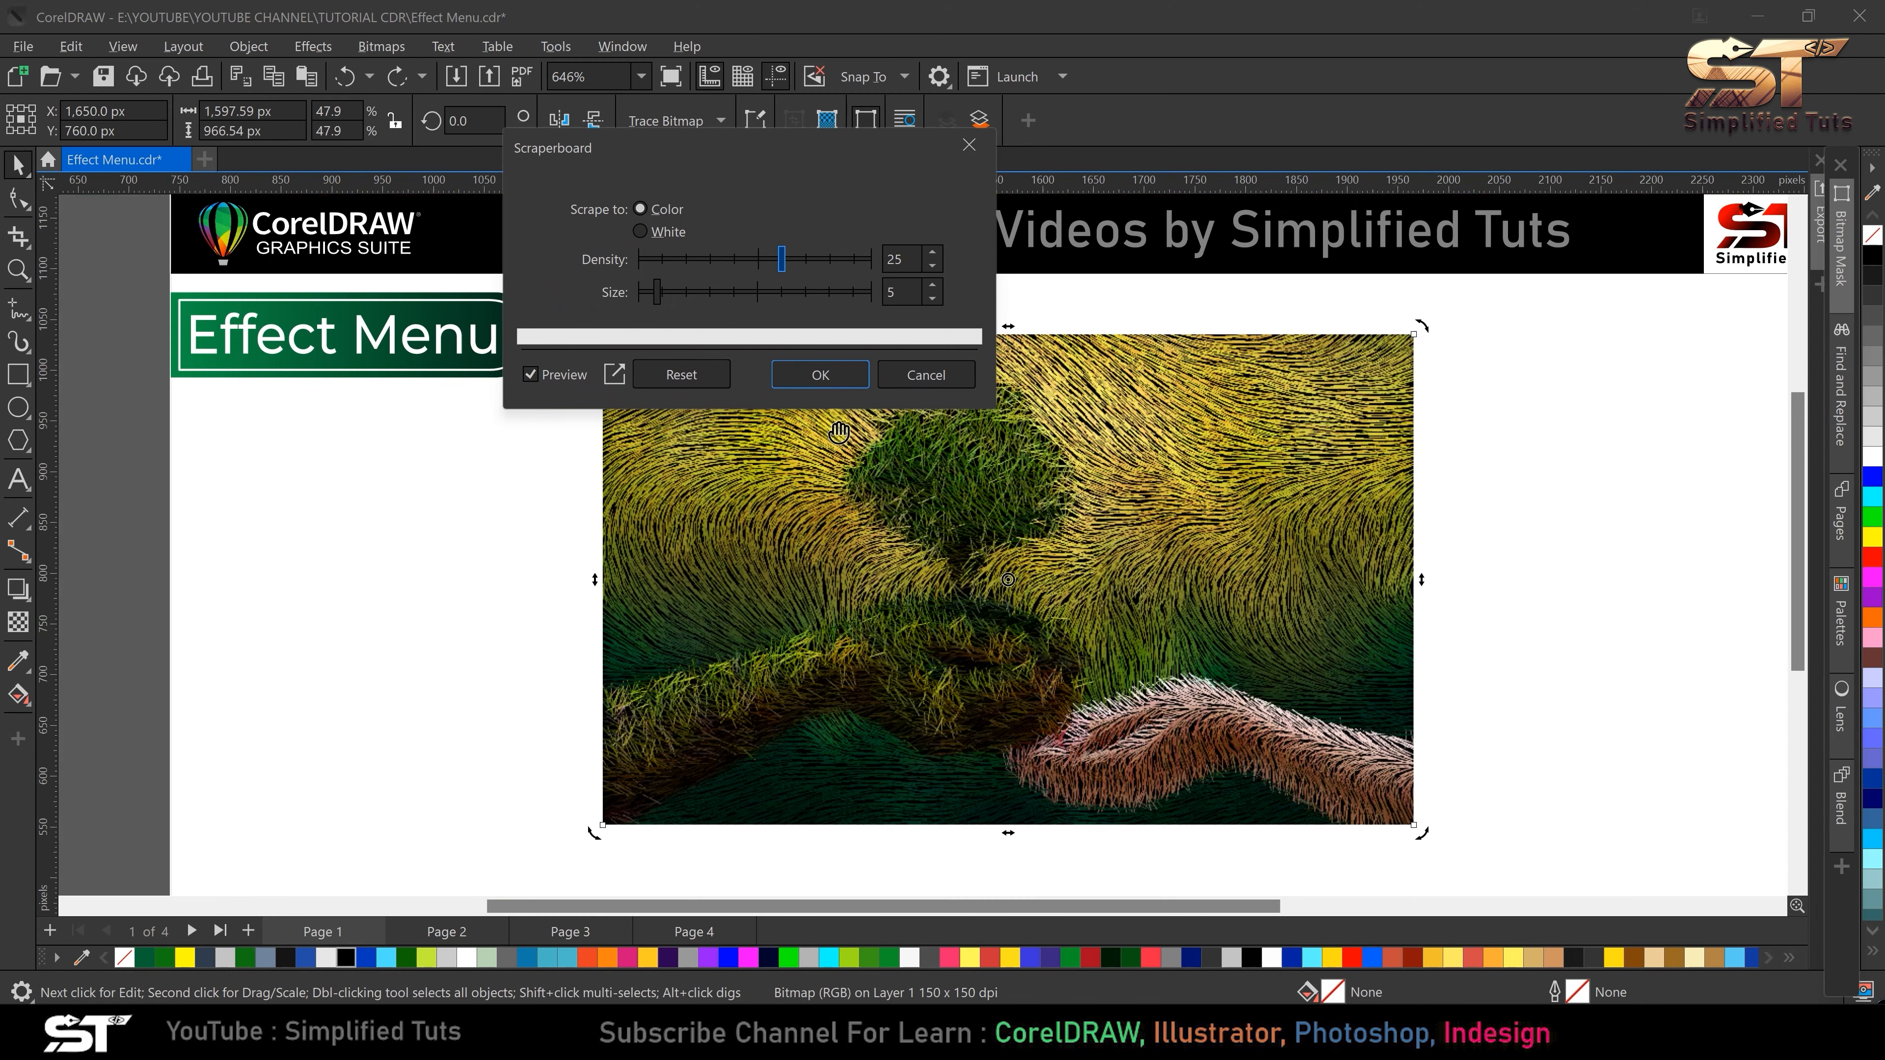
- Set the Scraperboard Density to 33 and Size to 46, and inspect the strokes around the tree close up
{"action": "left_click_drag", "start_coordinate": [760, 259], "coordinate": [832, 264]}
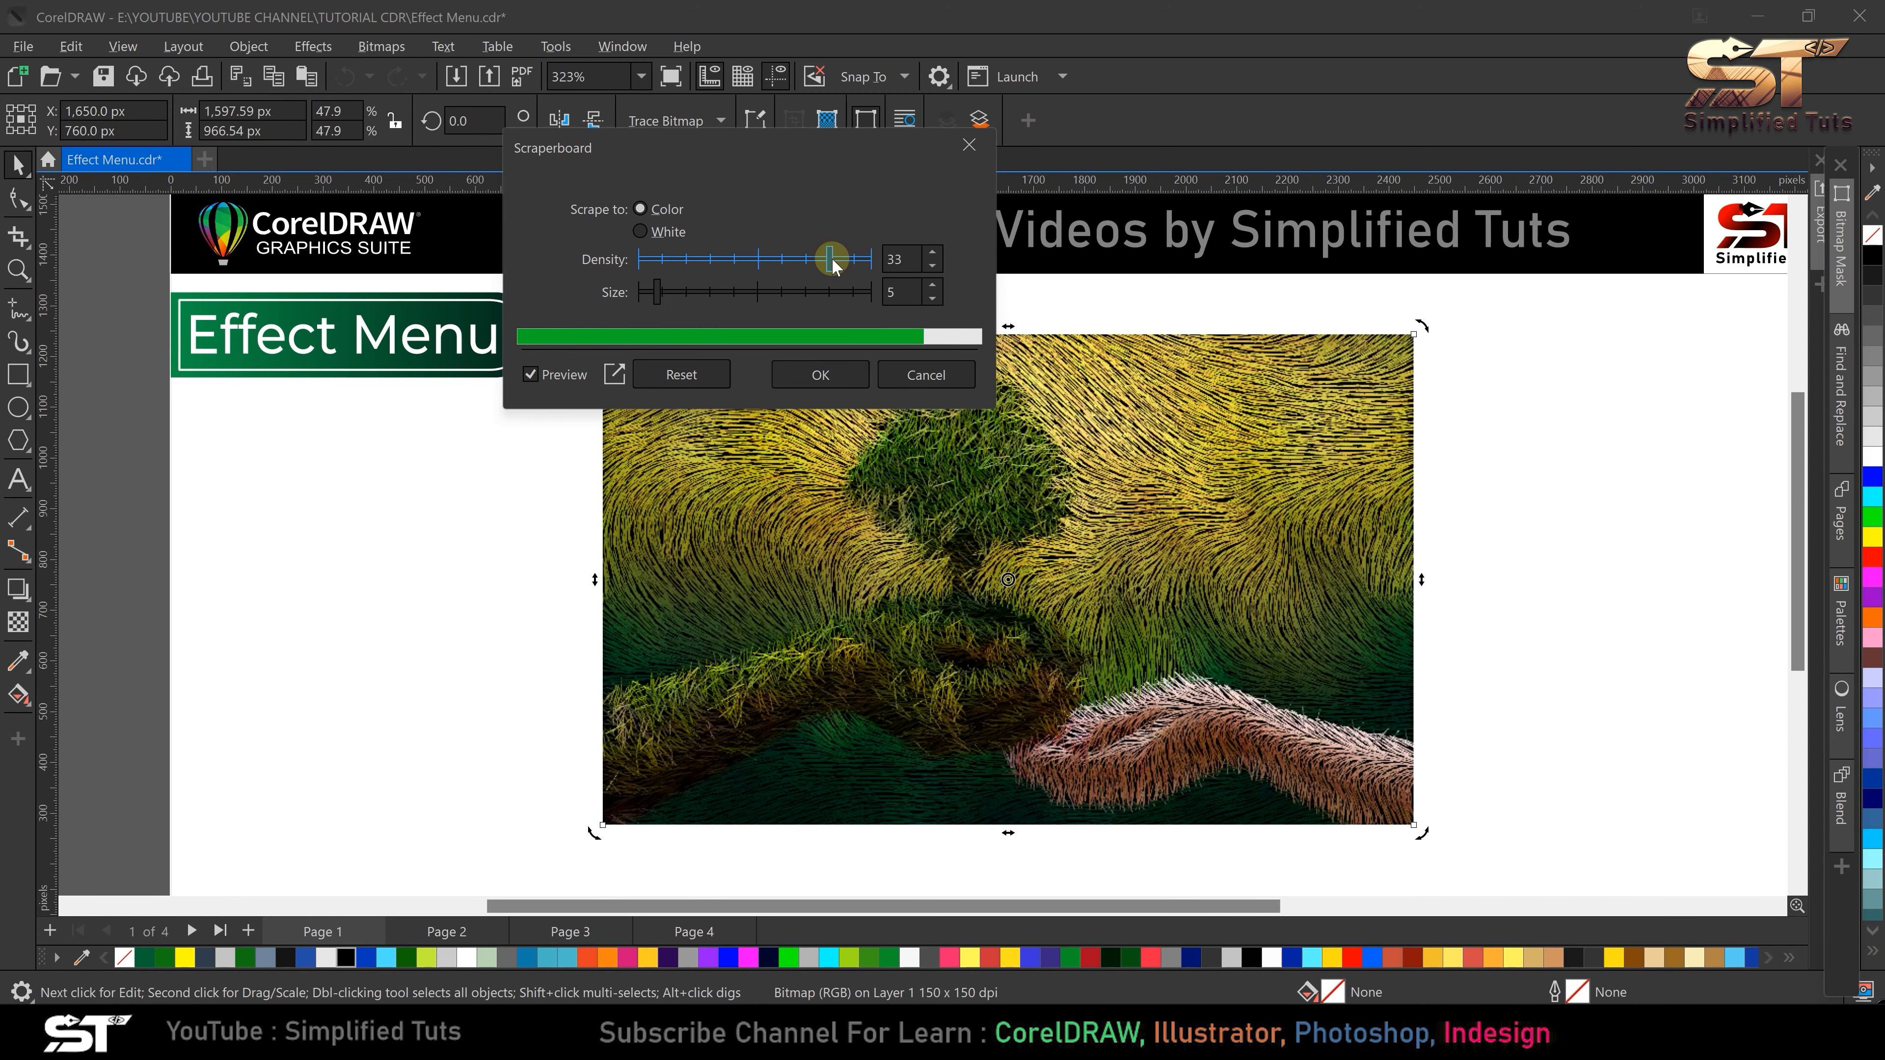
{"action": "left_click_drag", "start_coordinate": [704, 295], "coordinate": [854, 293]}
{"action": "left_click", "coordinate": [1206, 543]}
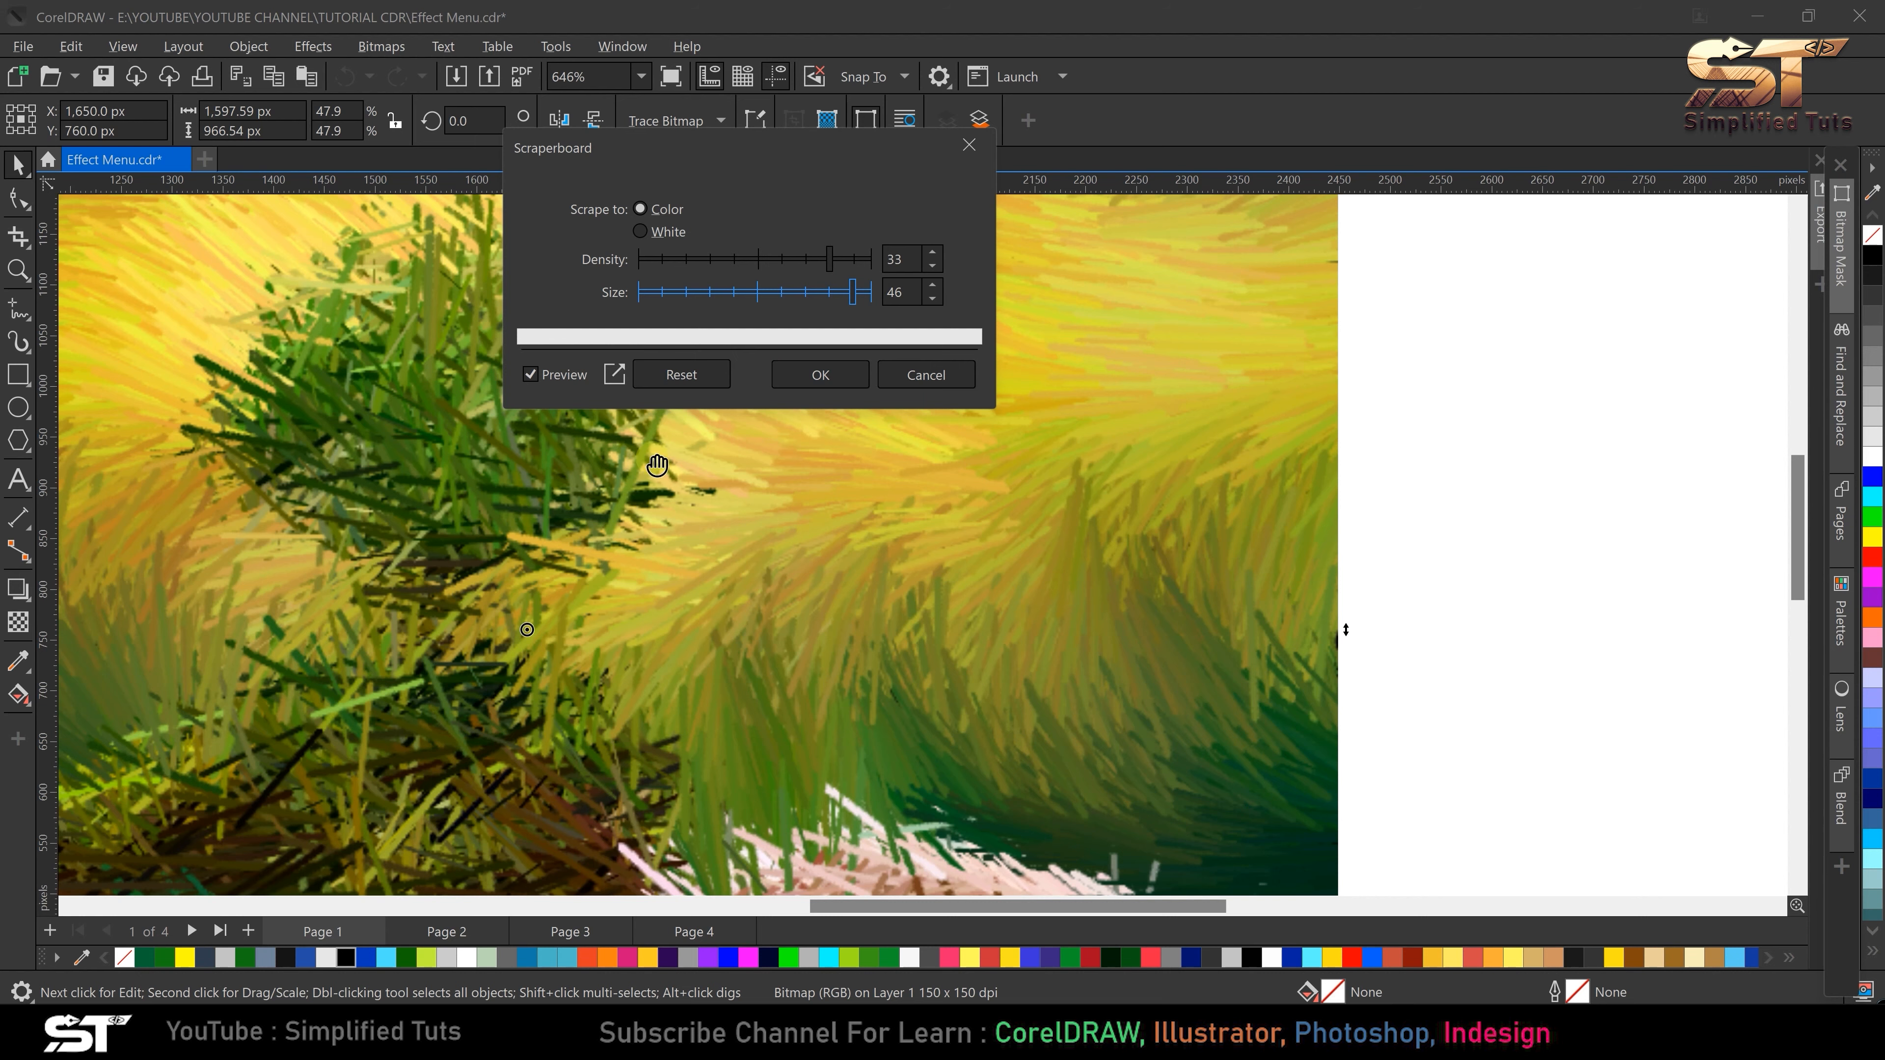
- Try the Scraperboard Size at 8 and at 3
{"action": "left_click", "coordinate": [671, 292]}
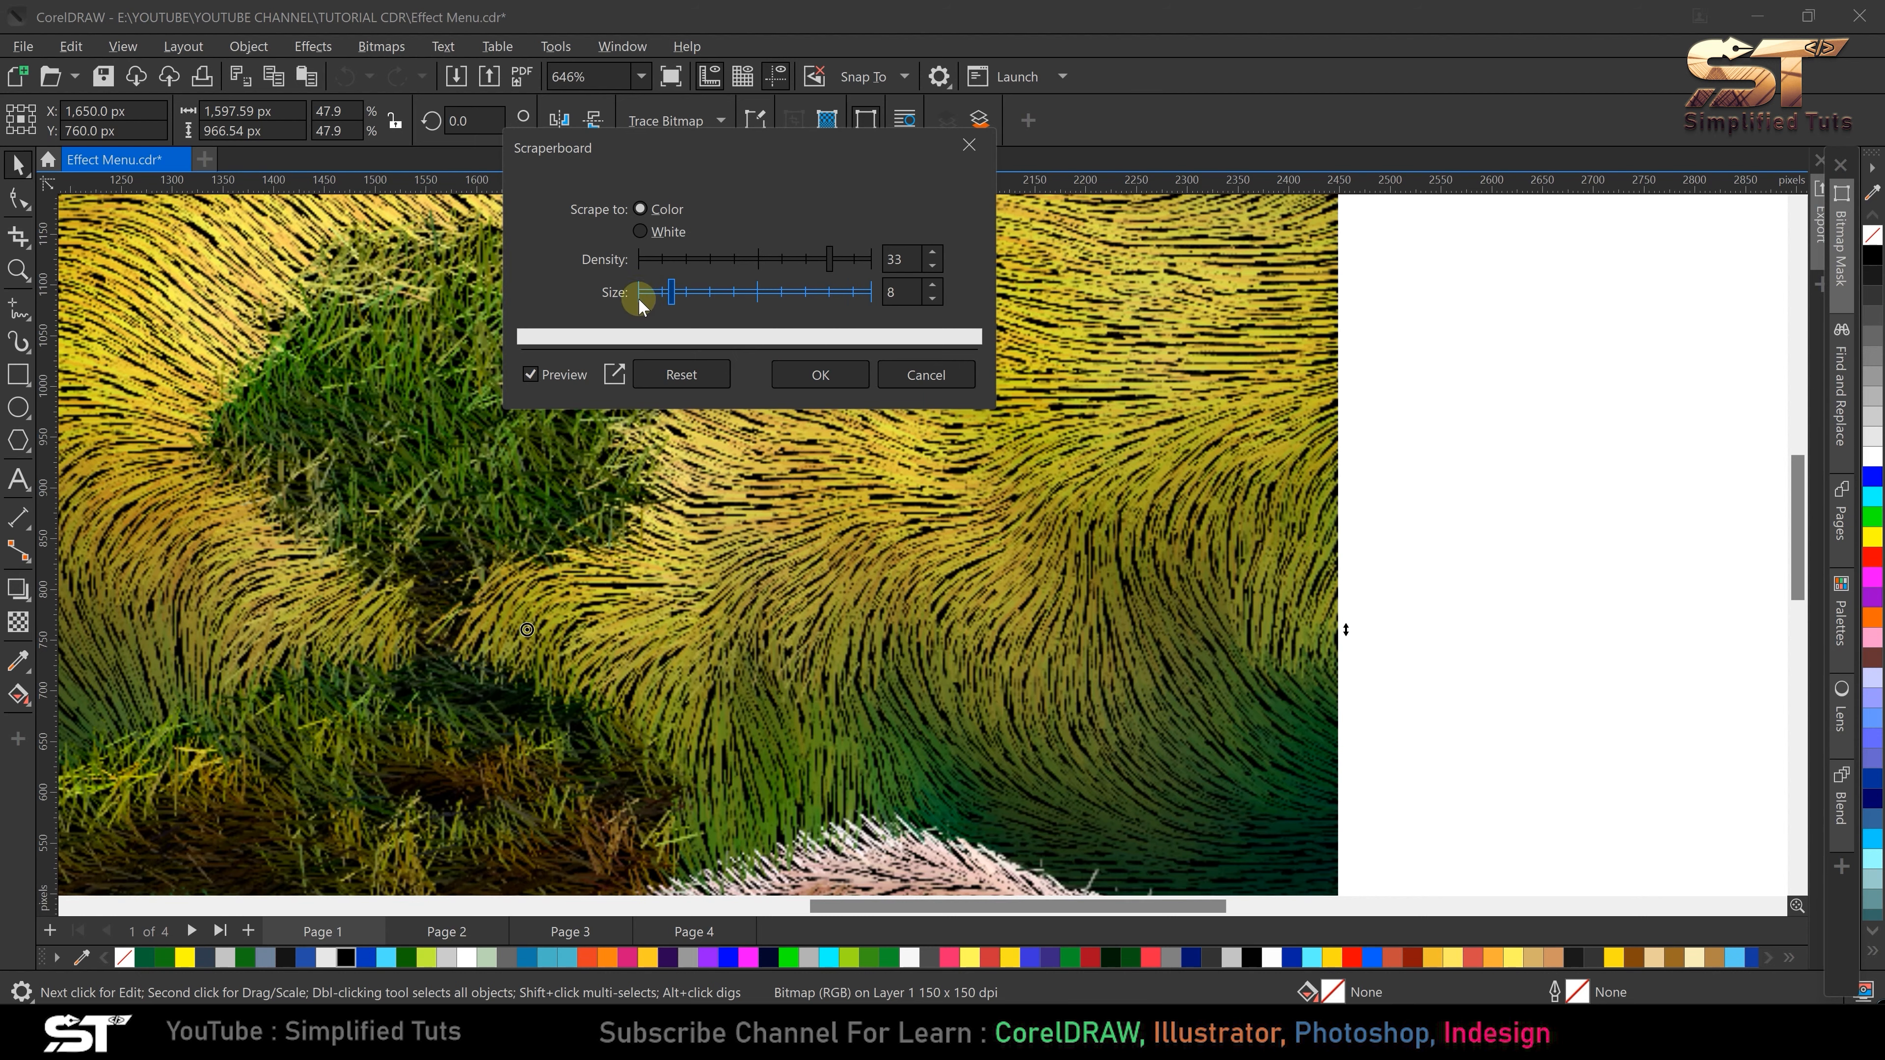
{"action": "scroll", "coordinate": [920, 550], "scroll_direction": "down", "scroll_amount": 3}
{"action": "scroll", "coordinate": [857, 608], "scroll_direction": "up", "scroll_amount": 1}
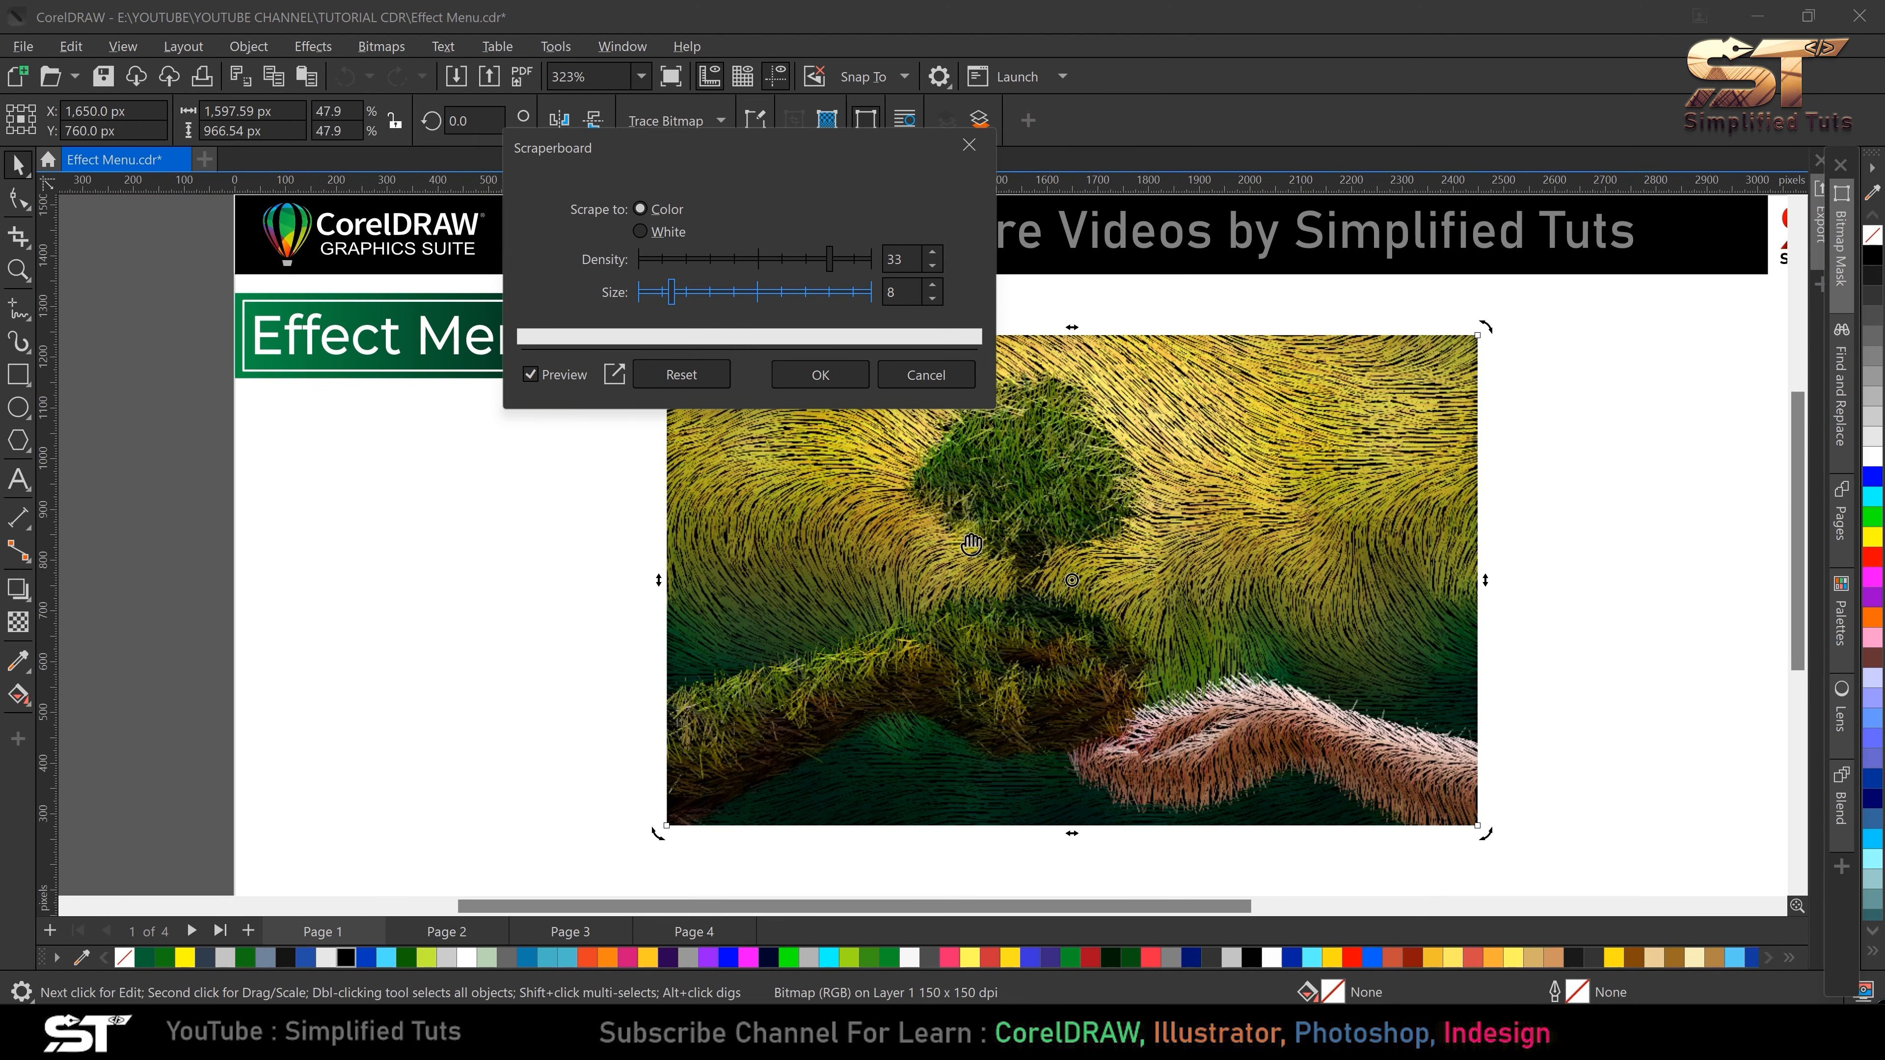
{"action": "left_click", "coordinate": [637, 291]}
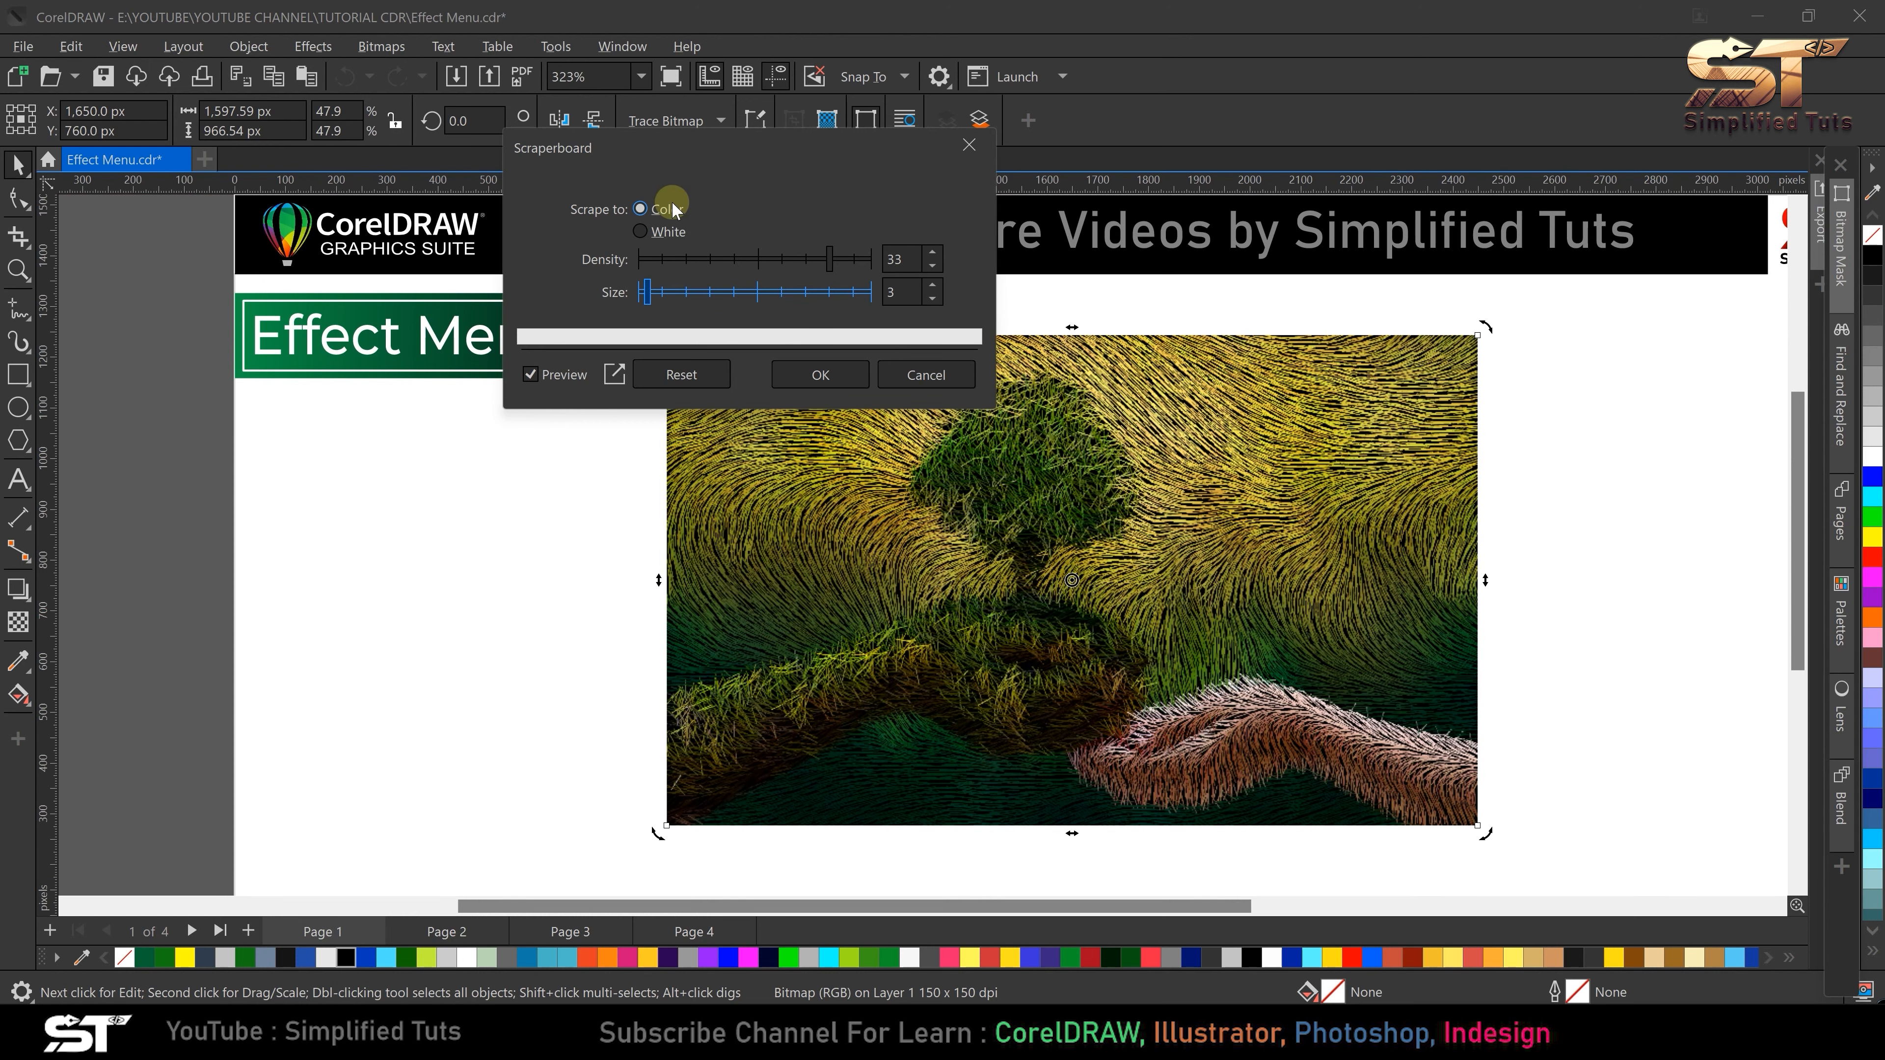
- Preview the Scraperboard effect scraped to White, and discard the effect
{"action": "left_click", "coordinate": [660, 230]}
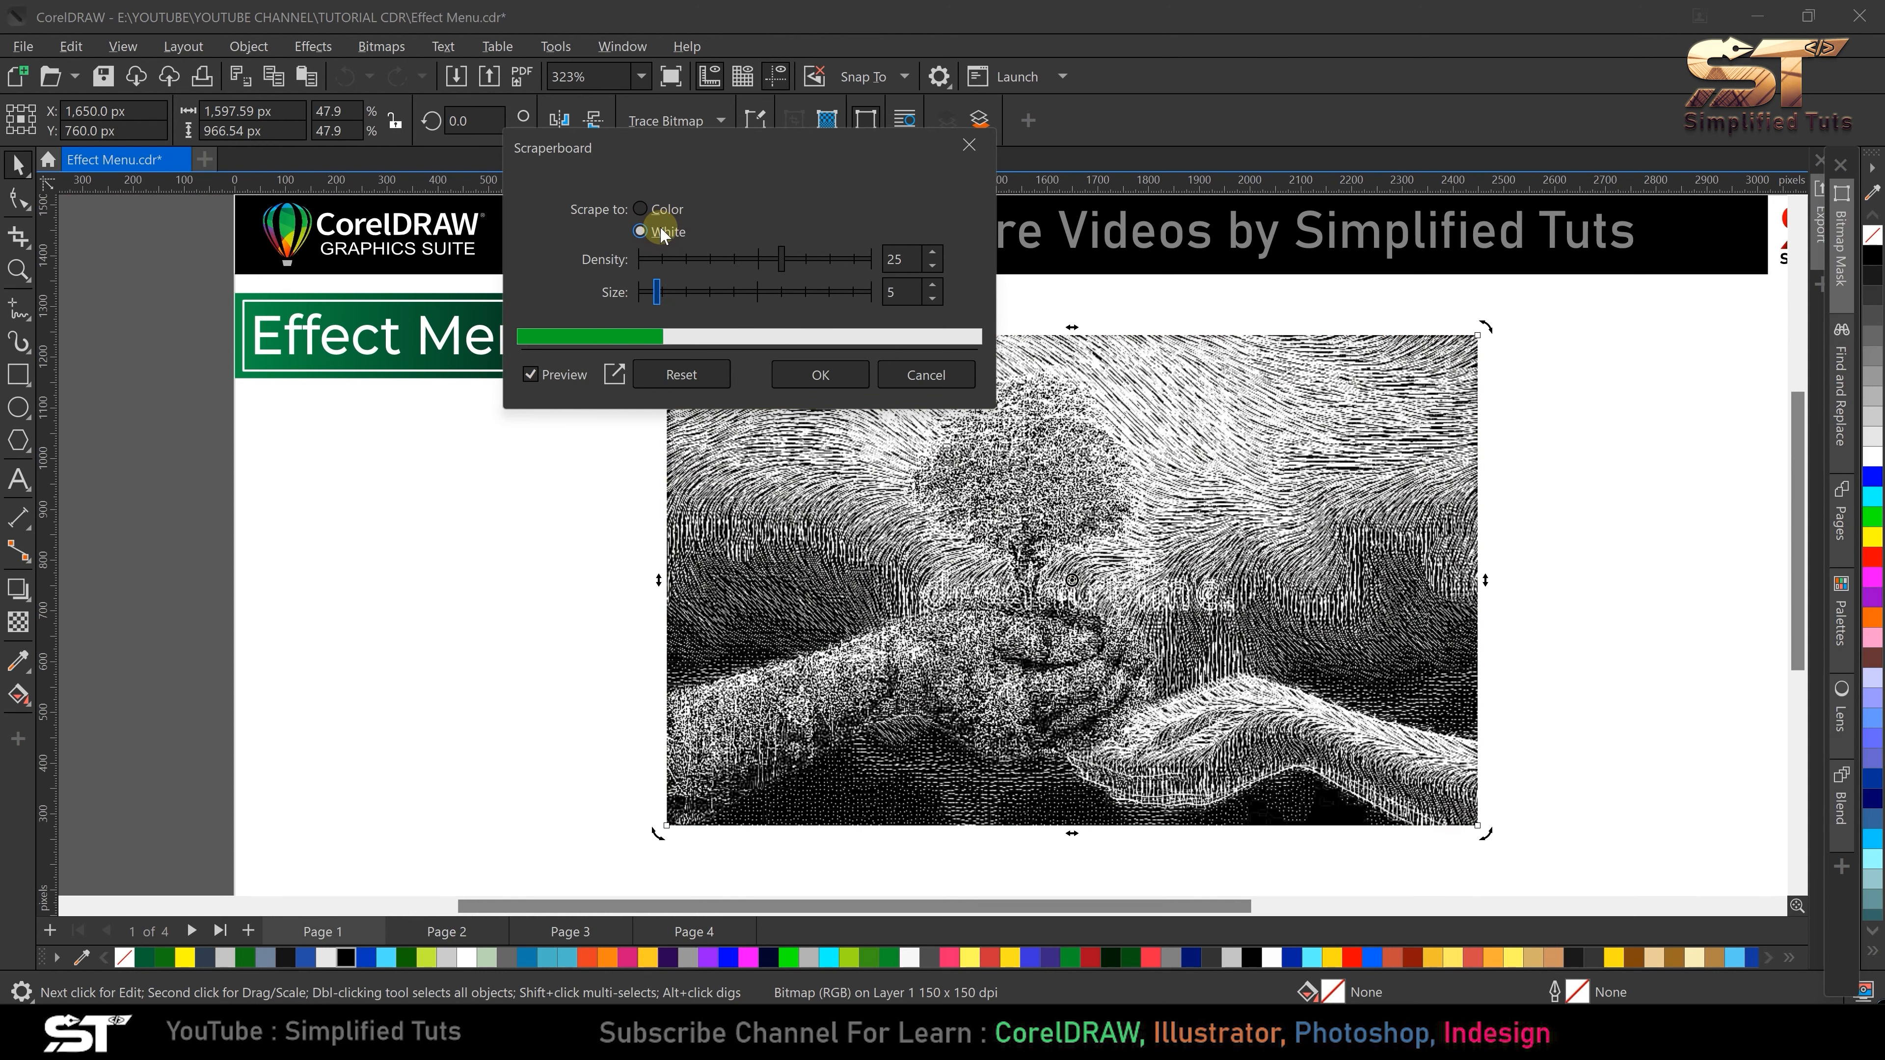
{"action": "left_click", "coordinate": [644, 209]}
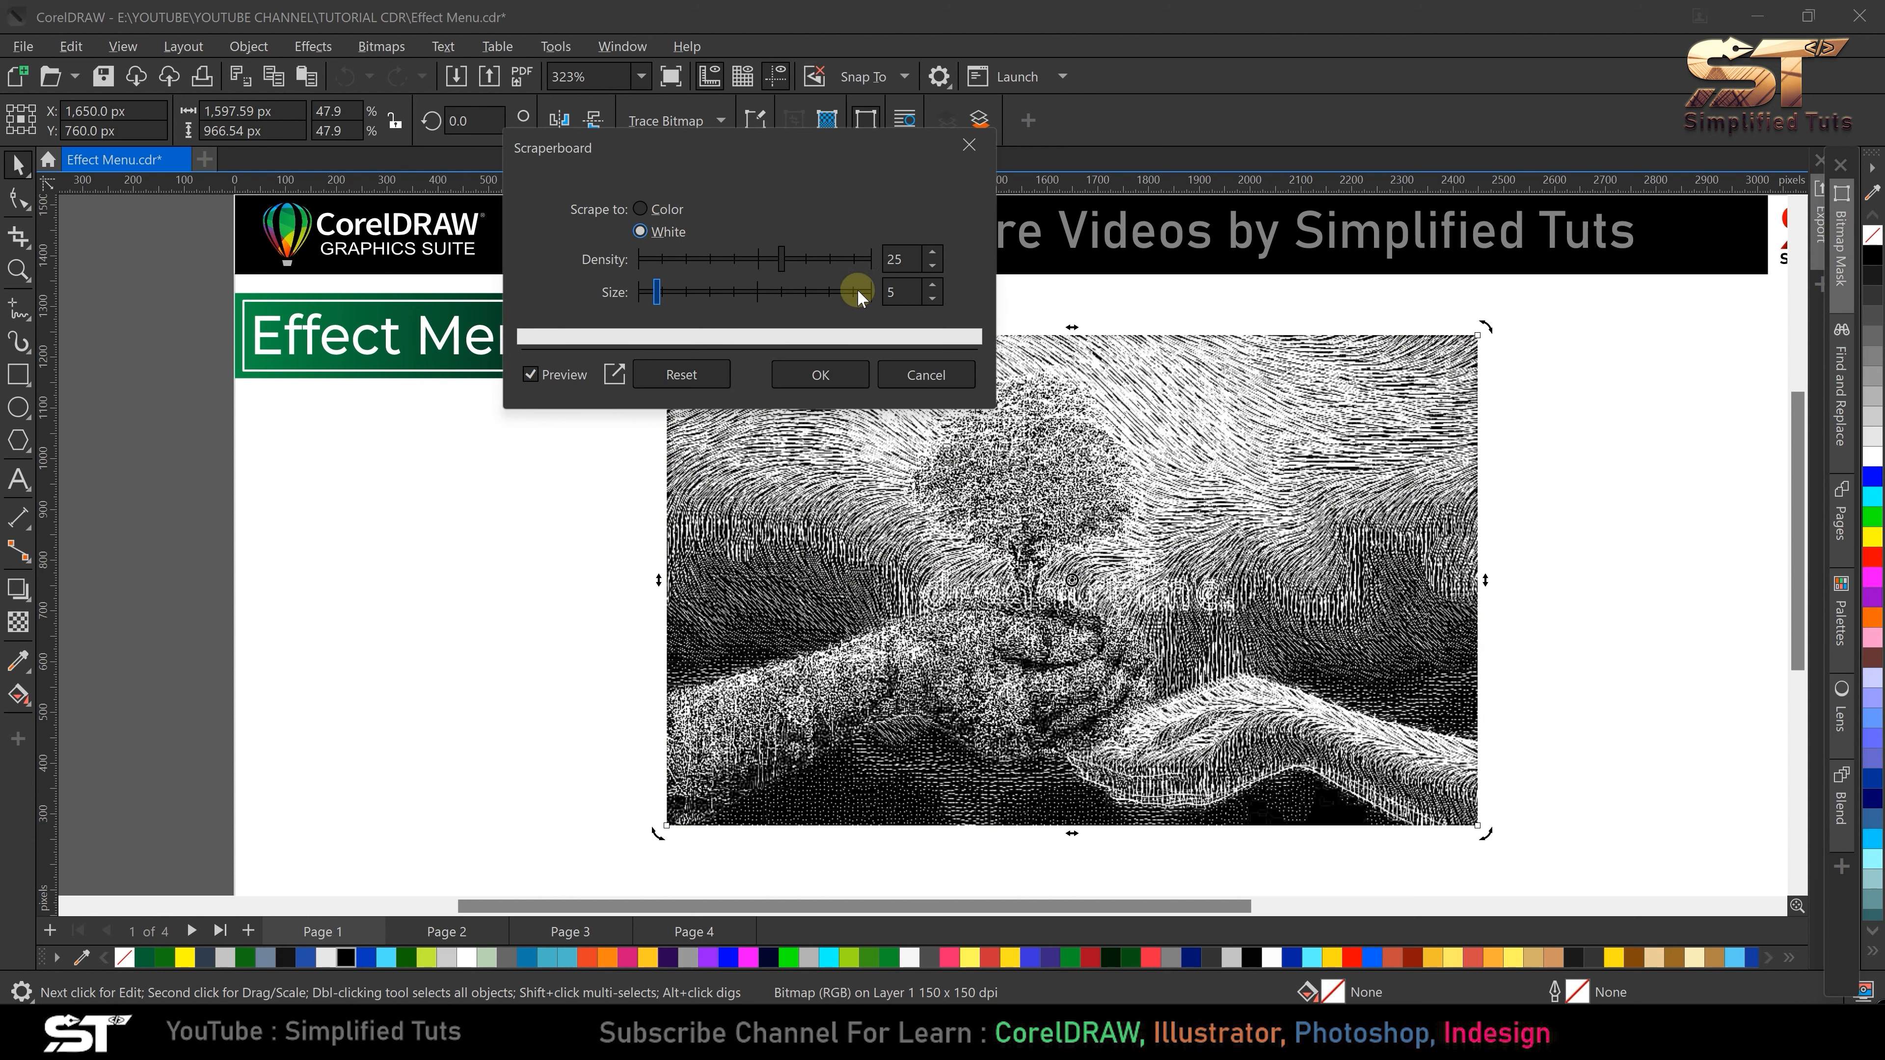
{"action": "left_click", "coordinate": [926, 374]}
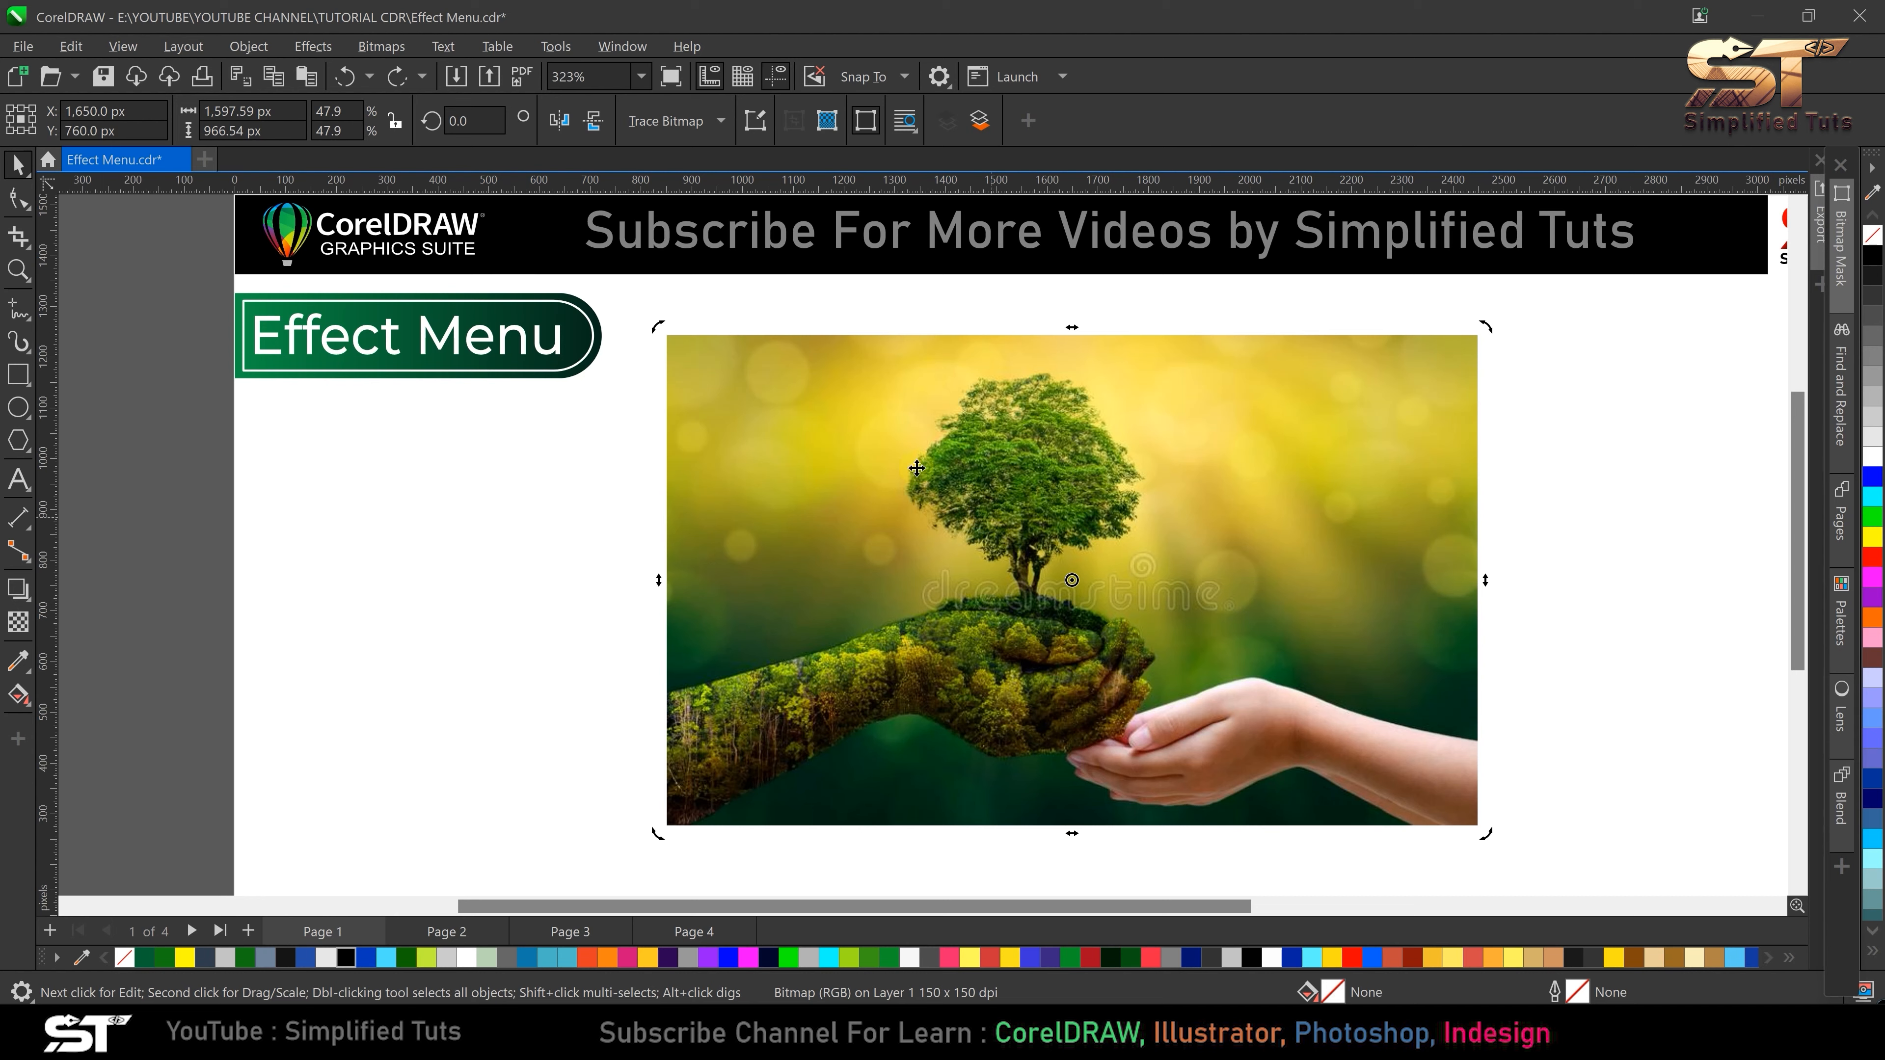
- Start the Sketch Pad art stroke on the photo and inspect the Graphite pencil preview close up
{"action": "left_click", "coordinate": [312, 46]}
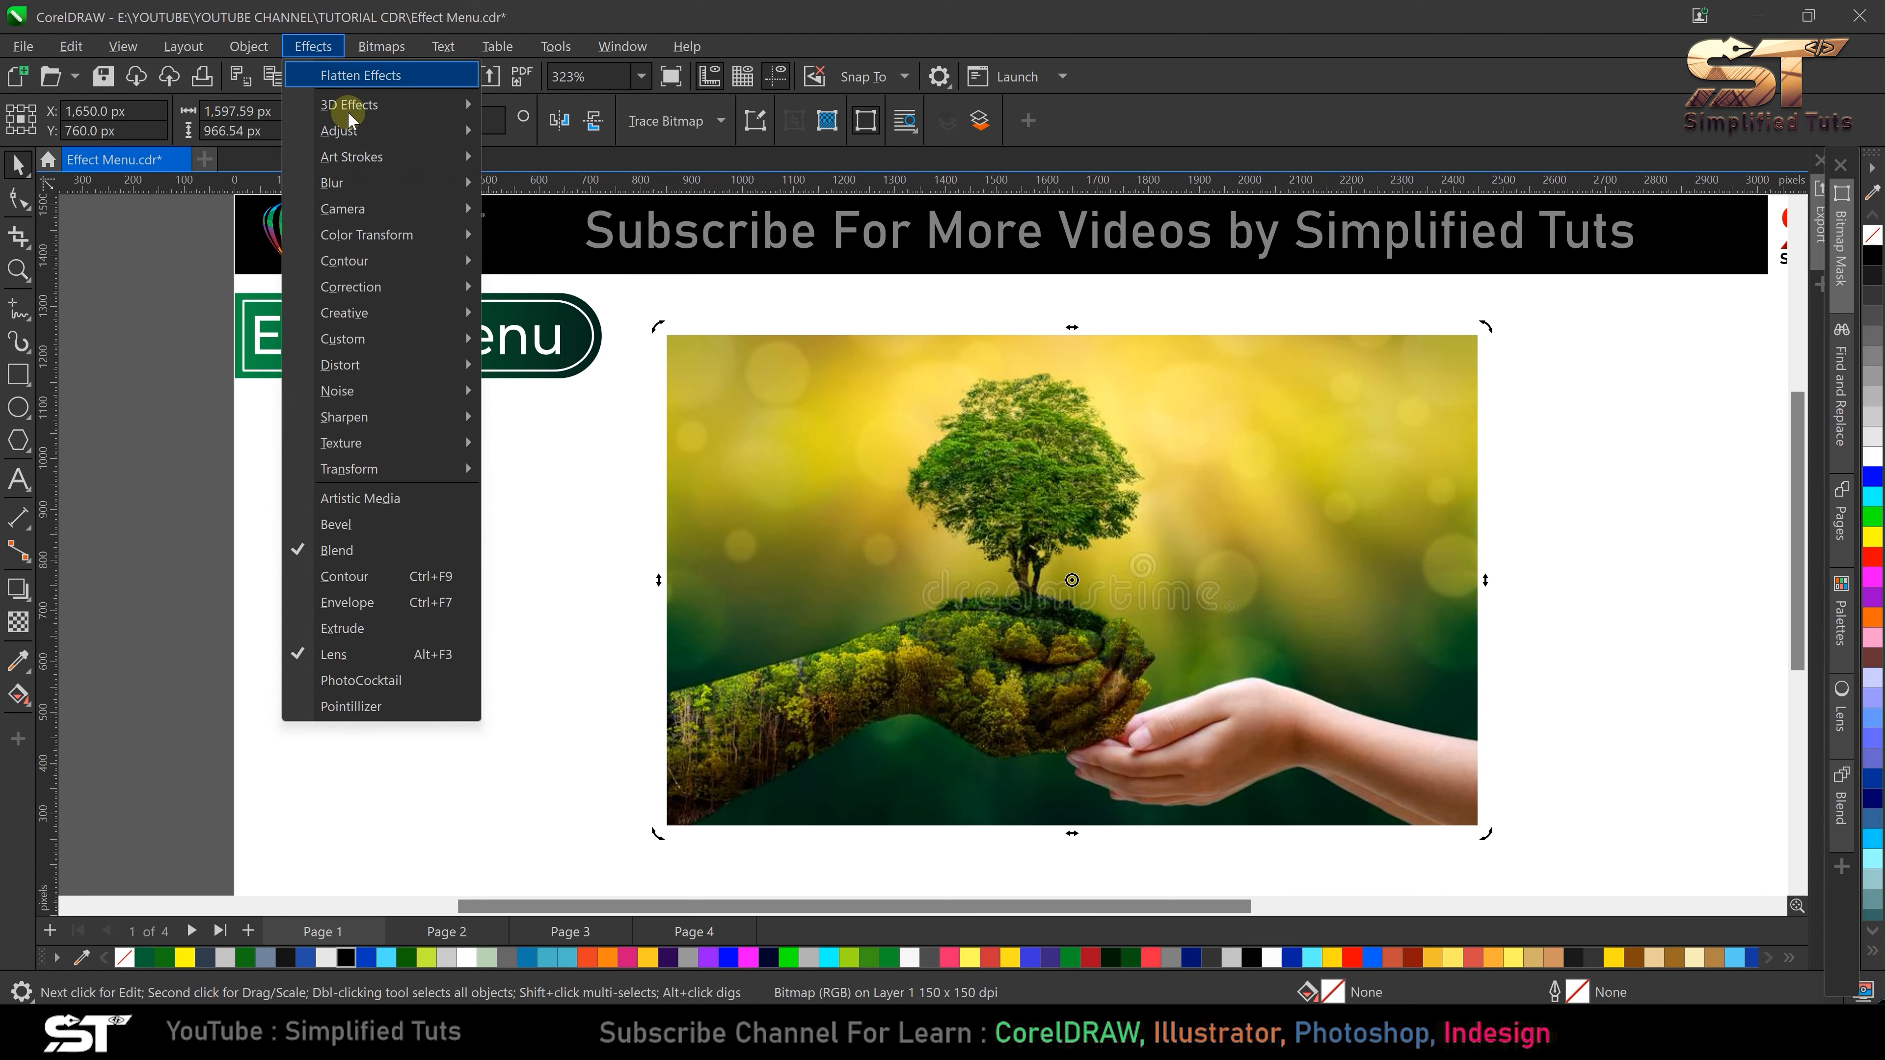
{"action": "mouse_move", "coordinate": [394, 165]}
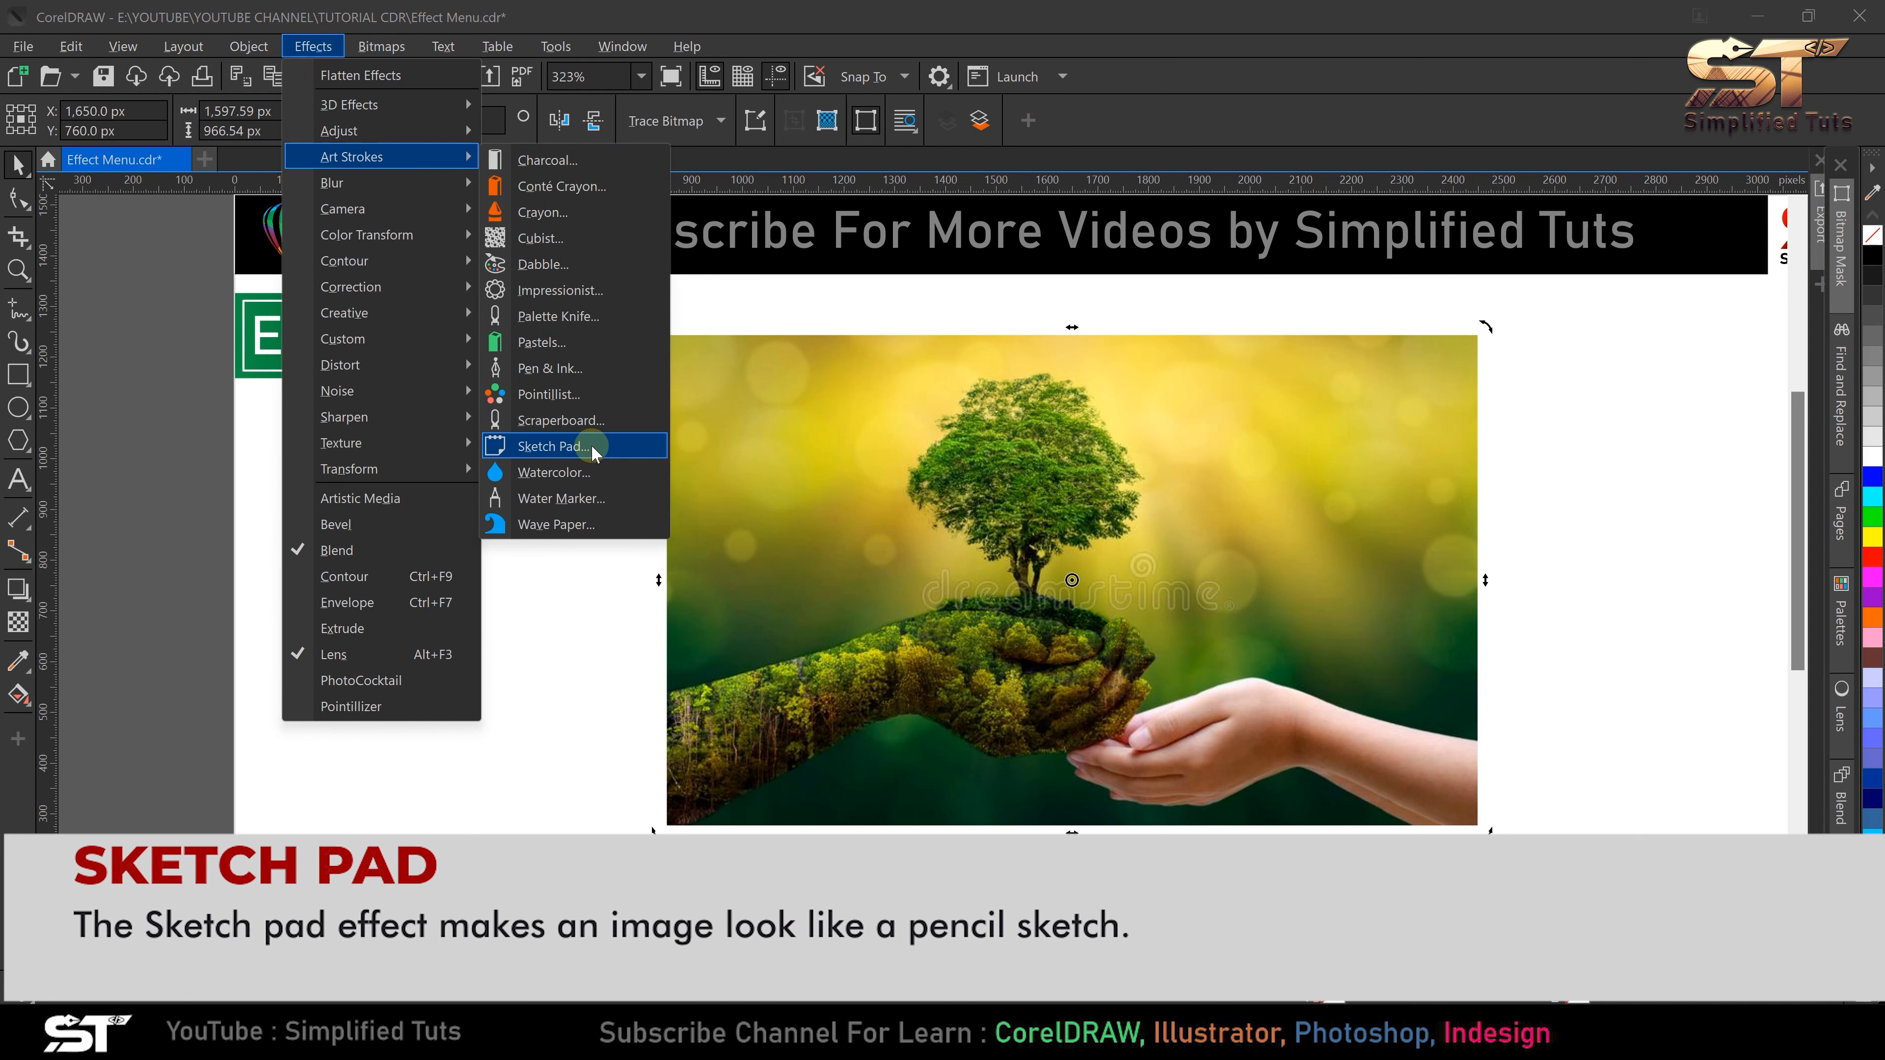
{"action": "left_click", "coordinate": [594, 449]}
{"action": "mouse_move", "coordinate": [892, 337]}
{"action": "left_mouse_down"}
{"action": "mouse_move", "coordinate": [783, 185]}
{"action": "mouse_move", "coordinate": [746, 169]}
{"action": "left_mouse_up"}
{"action": "scroll", "coordinate": [1161, 589], "scroll_direction": "up", "scroll_amount": 2}
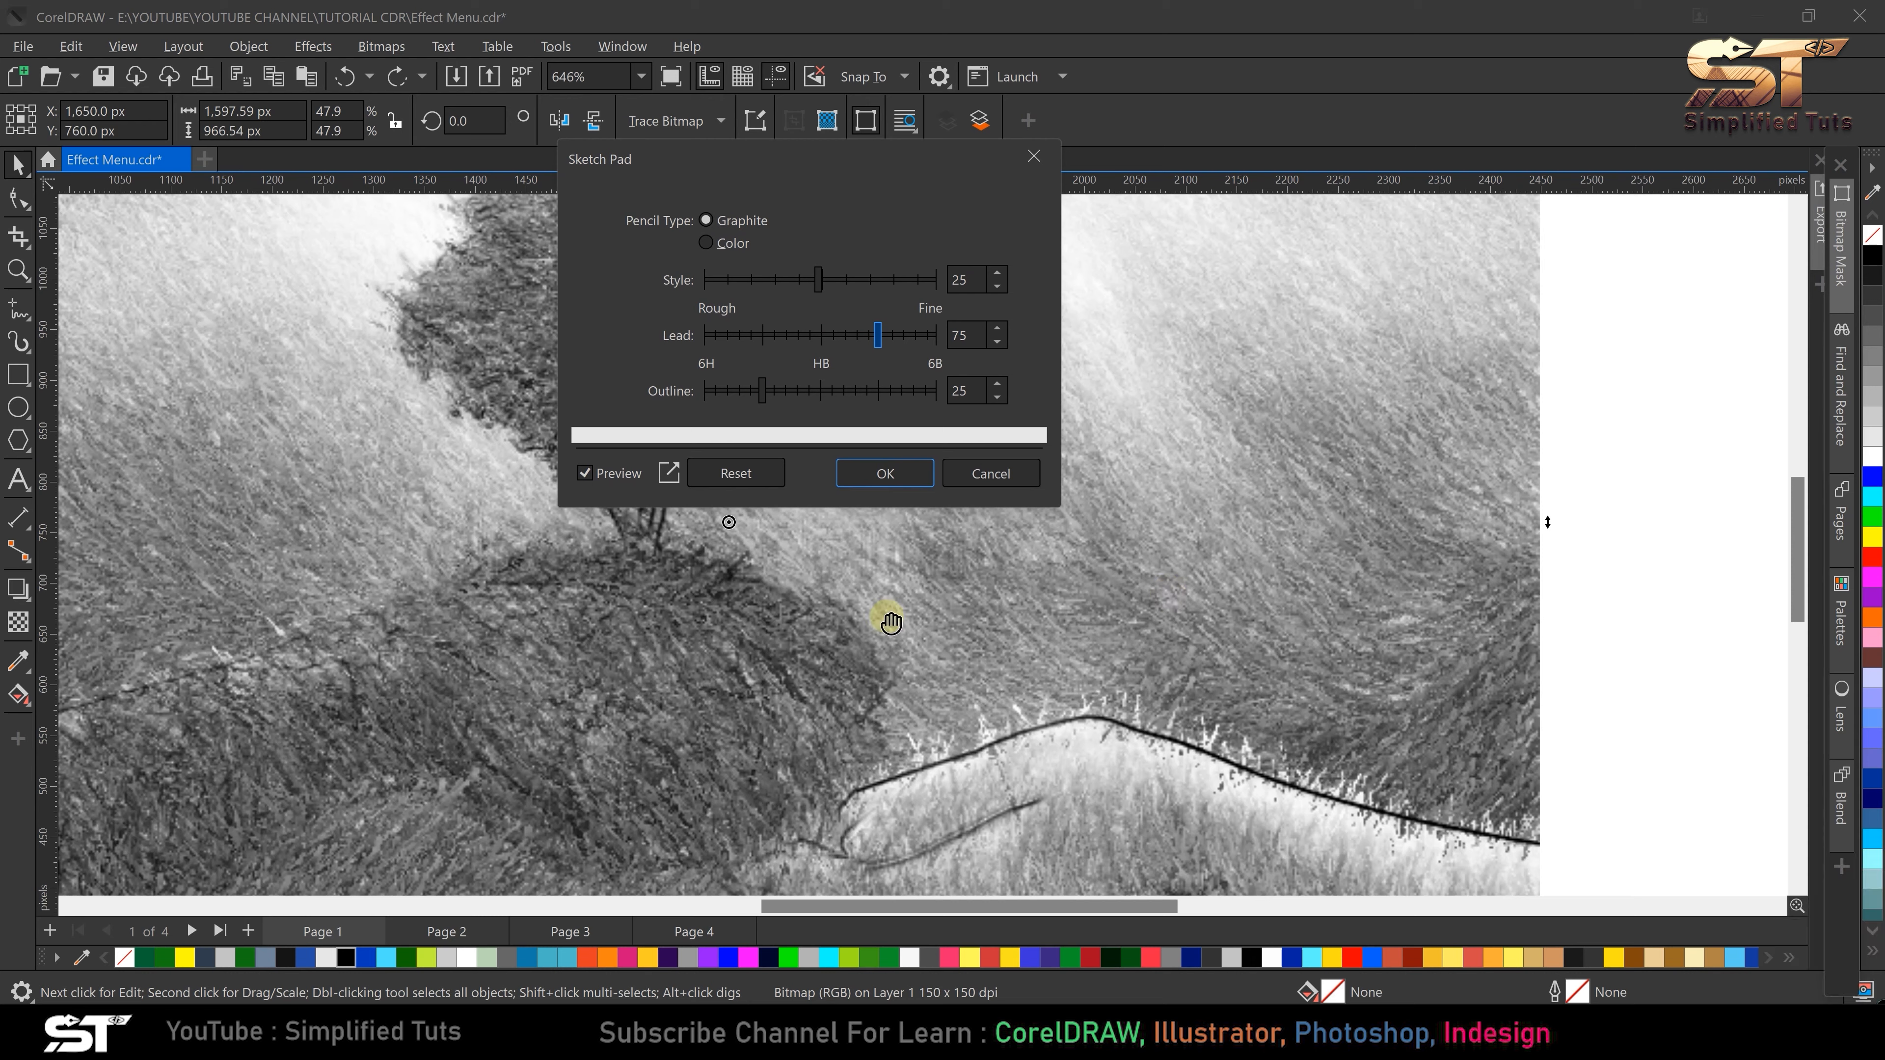
{"action": "scroll", "coordinate": [1344, 632], "scroll_direction": "down", "scroll_amount": 2}
{"action": "mouse_move", "coordinate": [905, 603]}
{"action": "left_mouse_down"}
{"action": "mouse_move", "coordinate": [1309, 694]}
{"action": "mouse_move", "coordinate": [1286, 665]}
{"action": "left_mouse_up"}
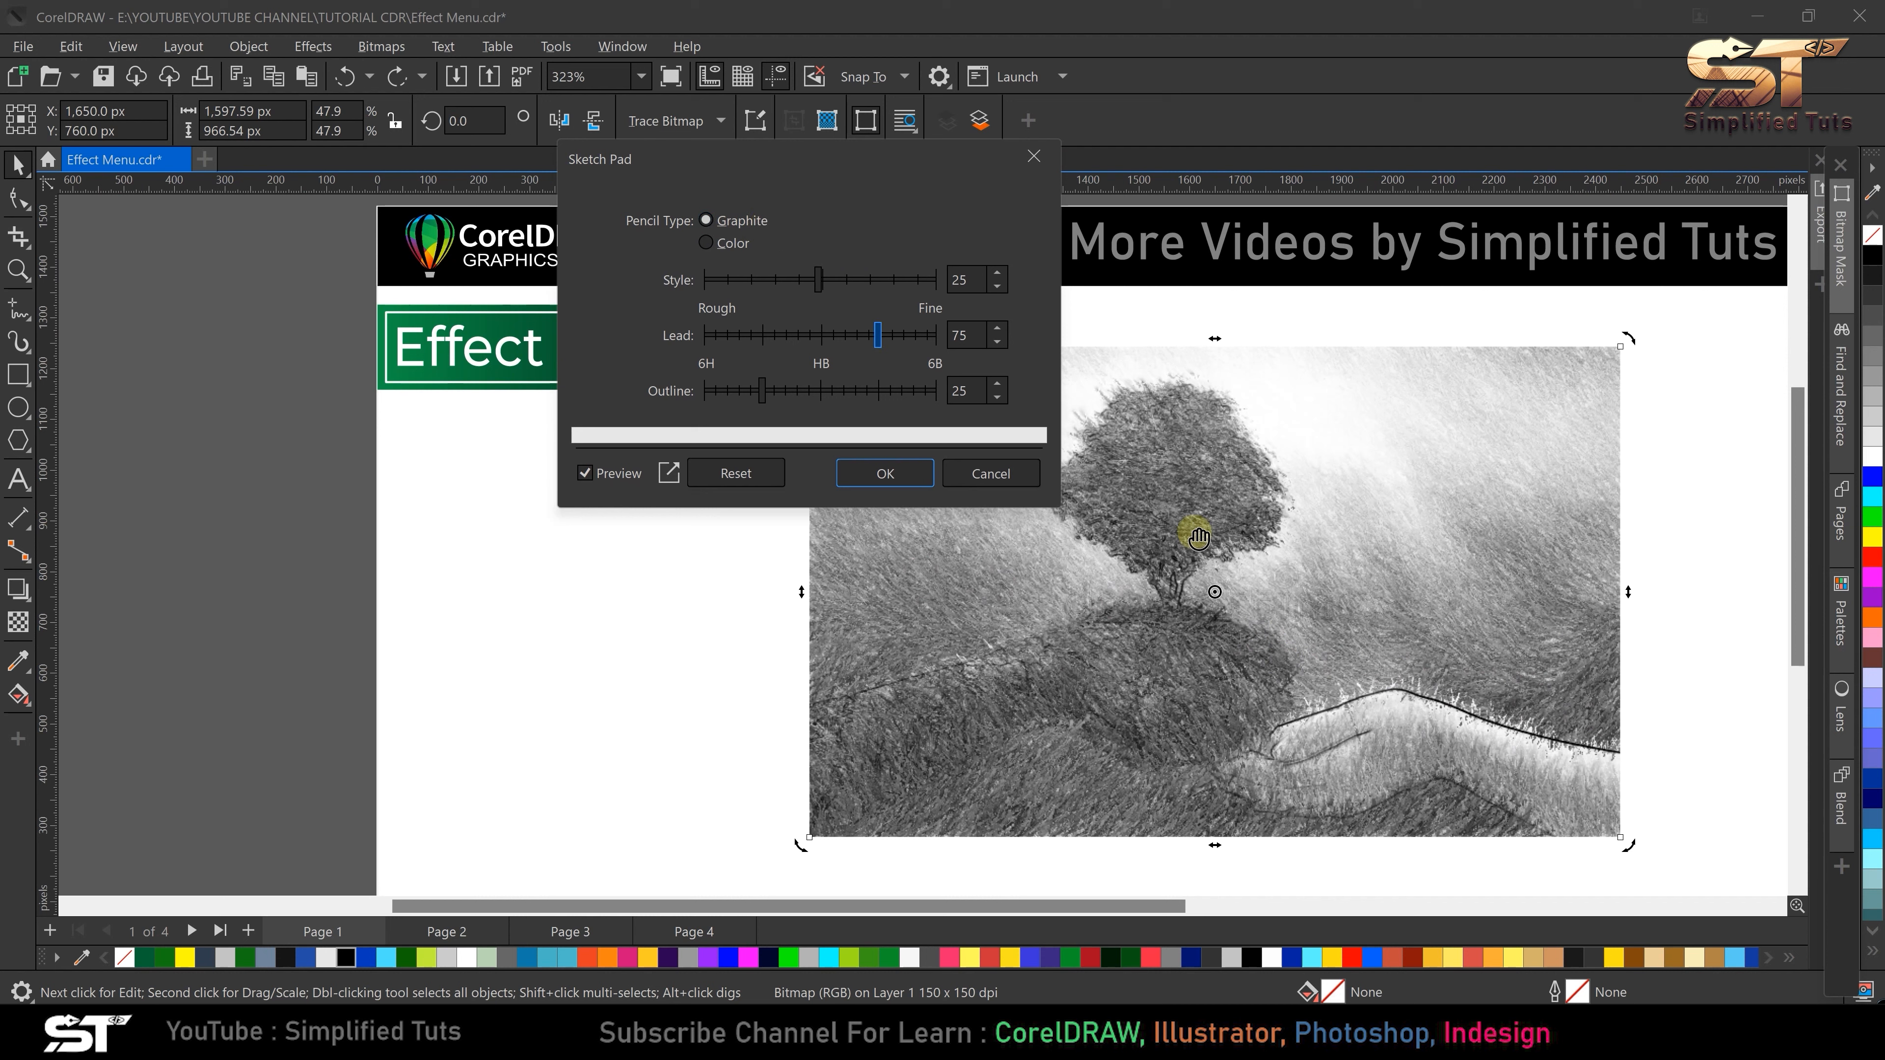
- Switch the Sketch Pad pencil type to Color and set its Pressure to 71
{"action": "left_click", "coordinate": [709, 243]}
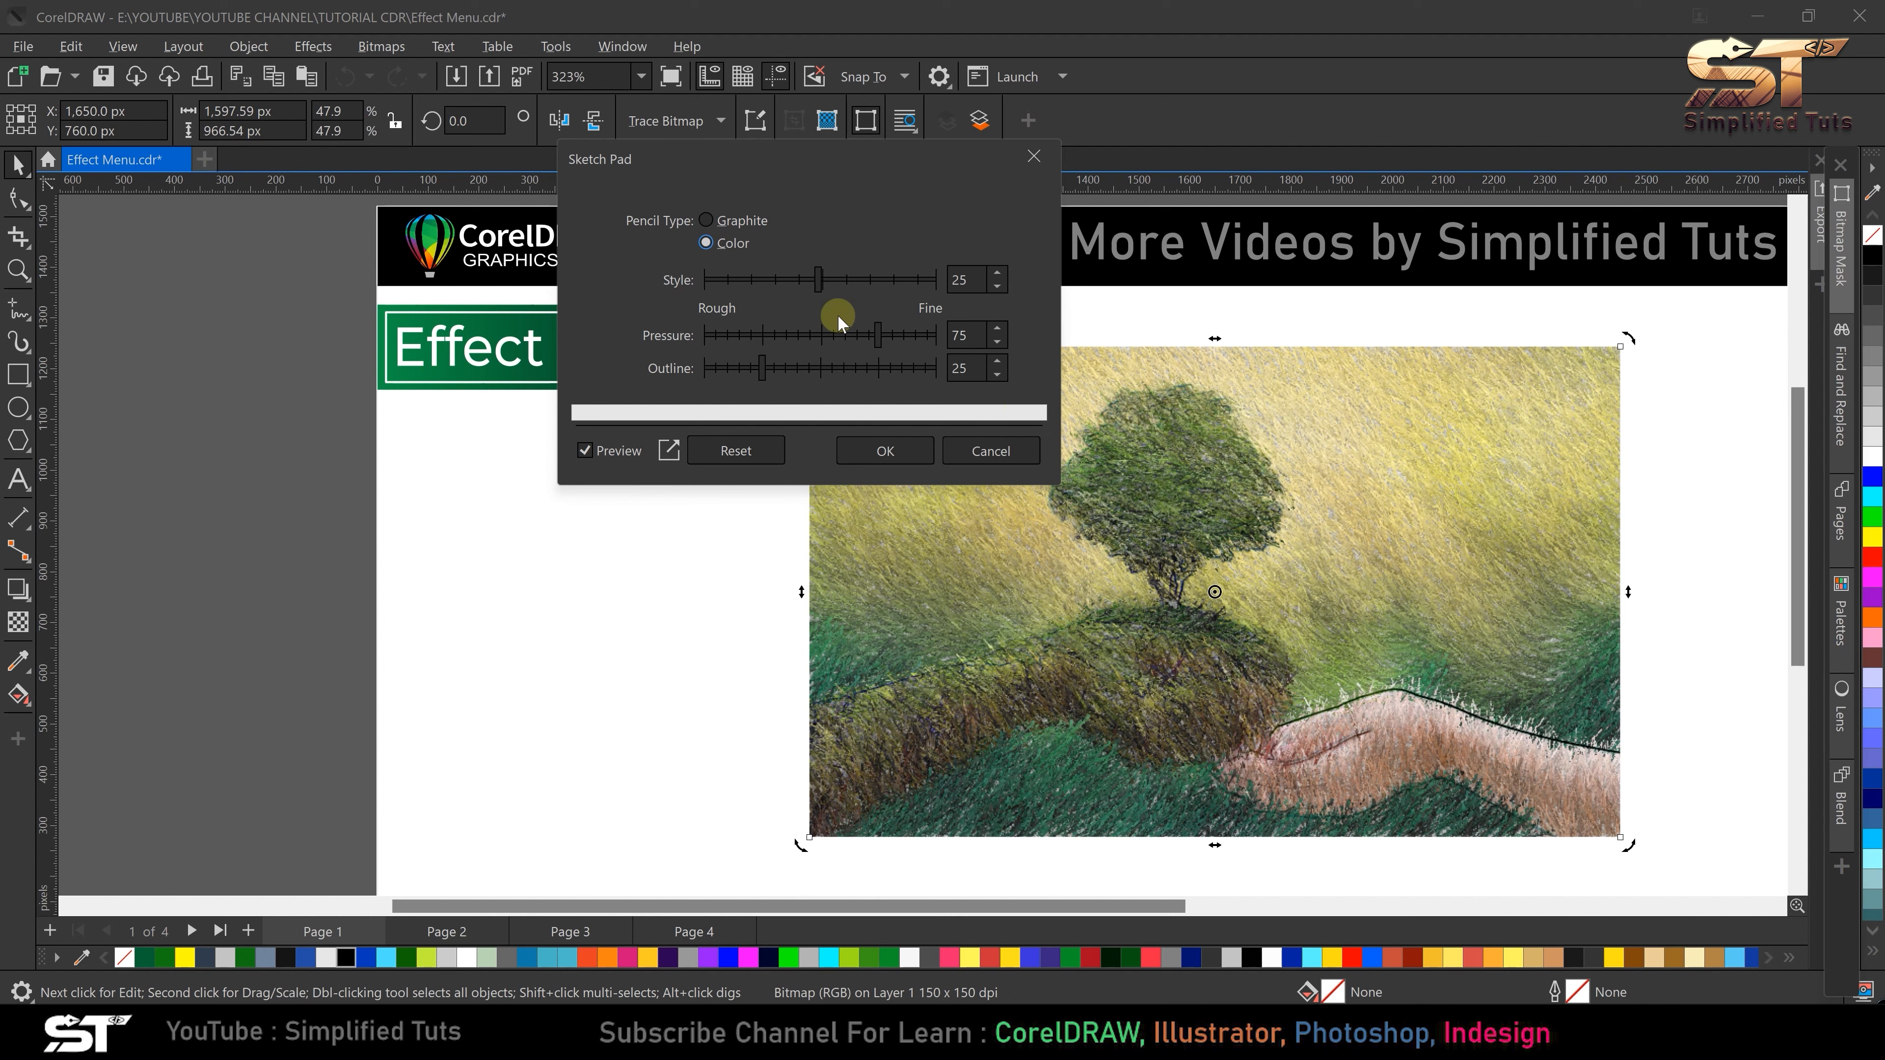
{"action": "left_click", "coordinate": [763, 335]}
{"action": "left_click_drag", "start_coordinate": [792, 335], "coordinate": [934, 338]}
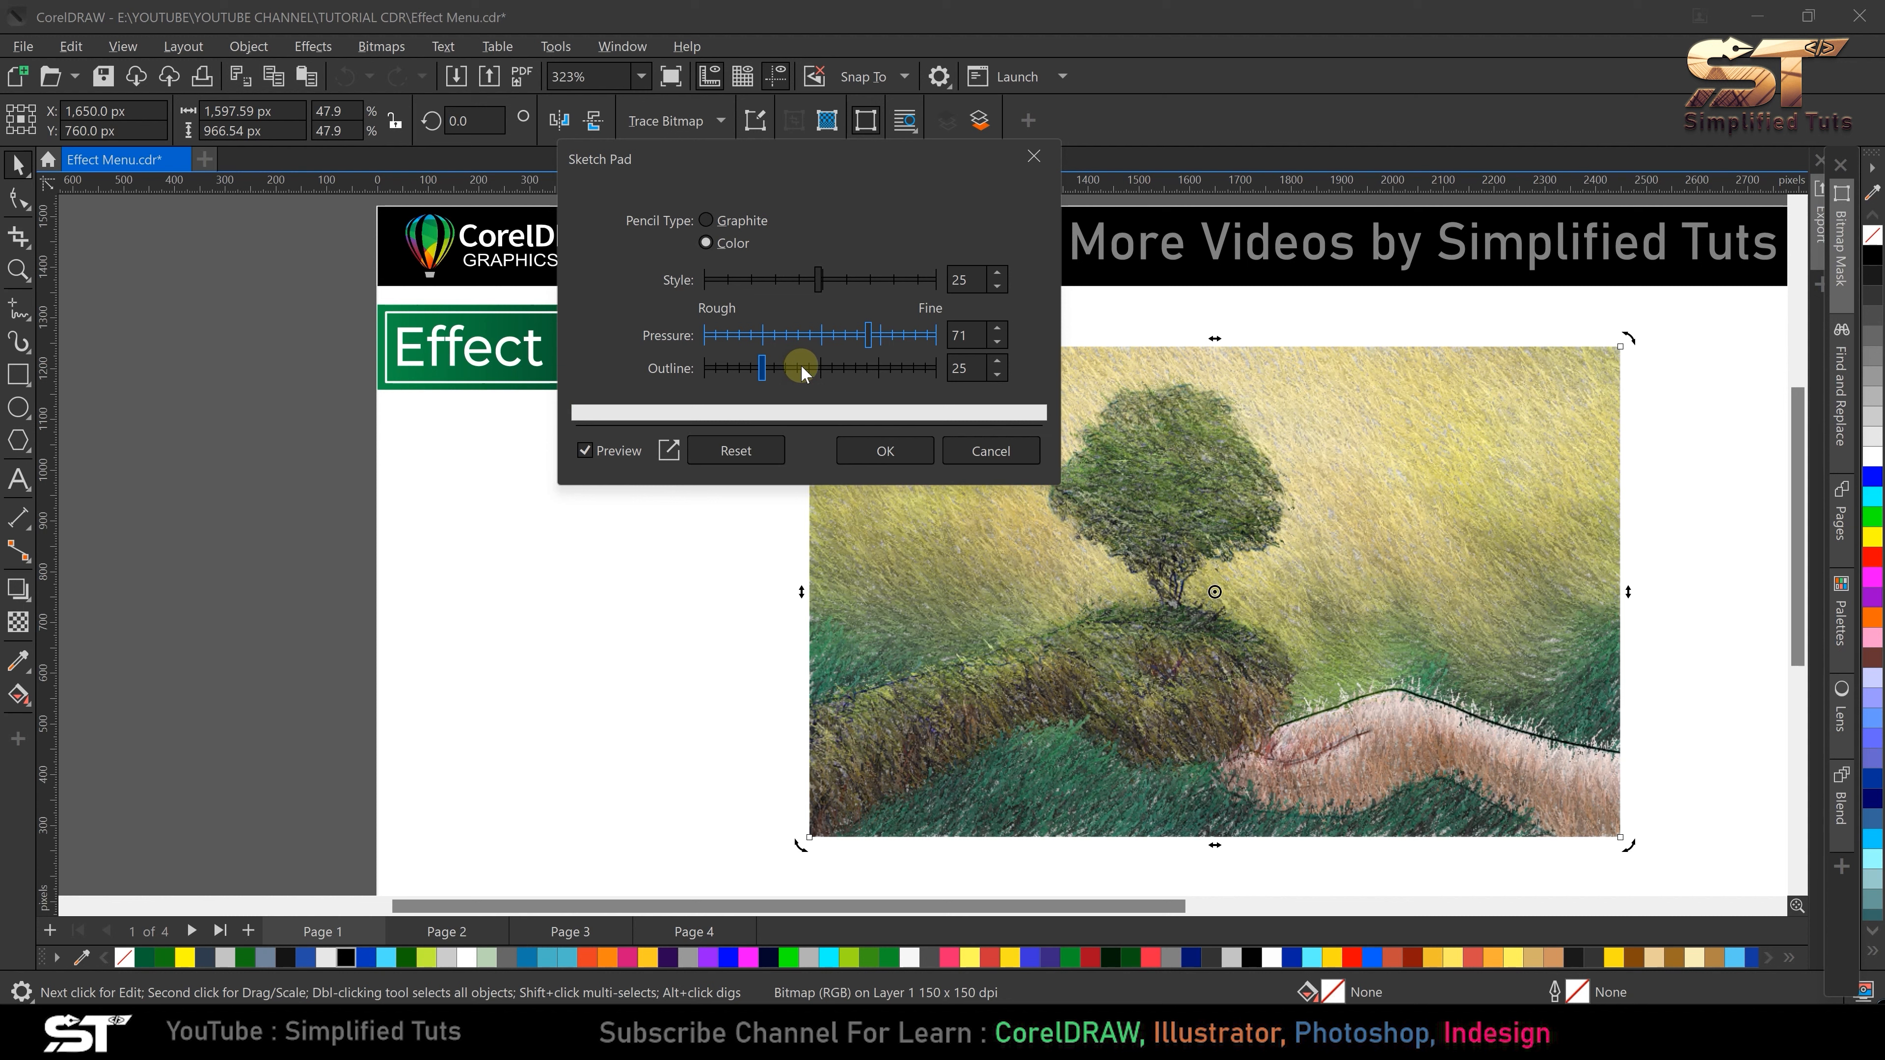
- Try the Sketch Pad Outline at 70 and at 19, and discard the effect
{"action": "left_click_drag", "start_coordinate": [802, 368], "coordinate": [872, 368]}
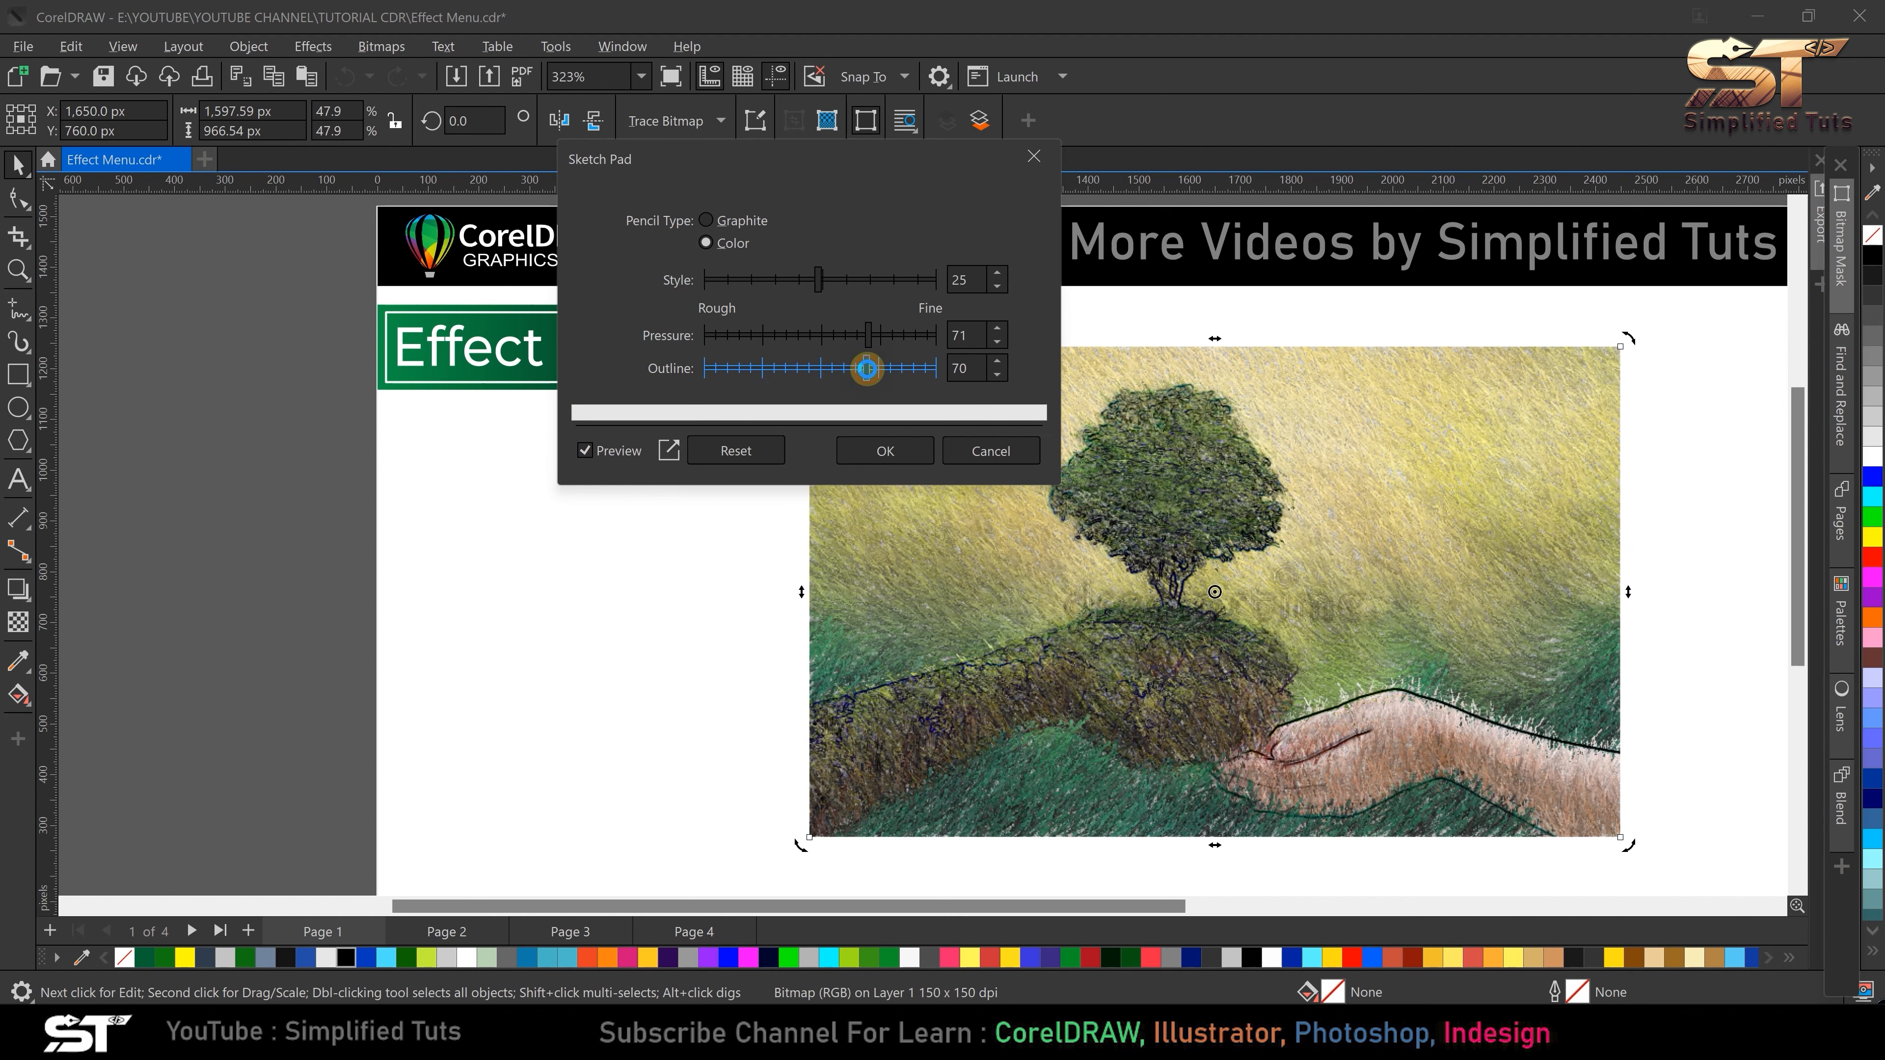
{"action": "left_click", "coordinate": [900, 369]}
{"action": "left_click", "coordinate": [749, 369]}
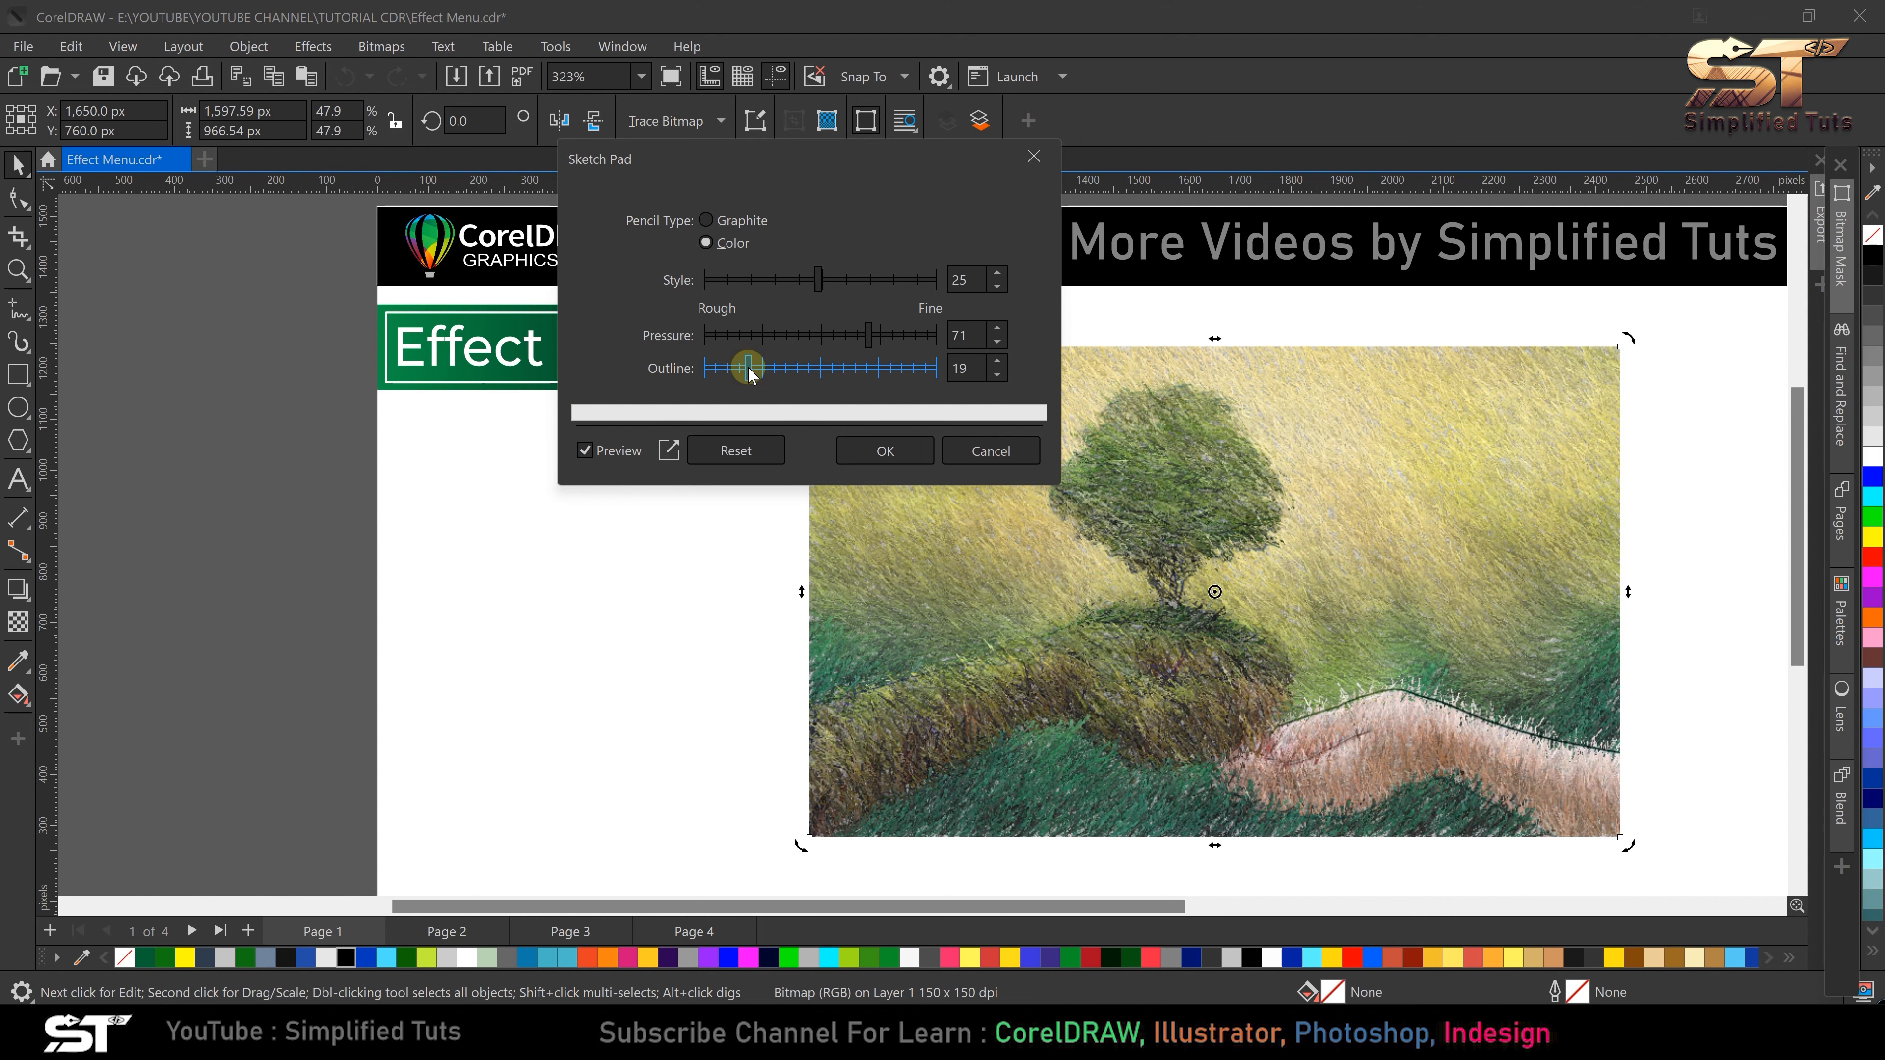
{"action": "left_click", "coordinate": [988, 449]}
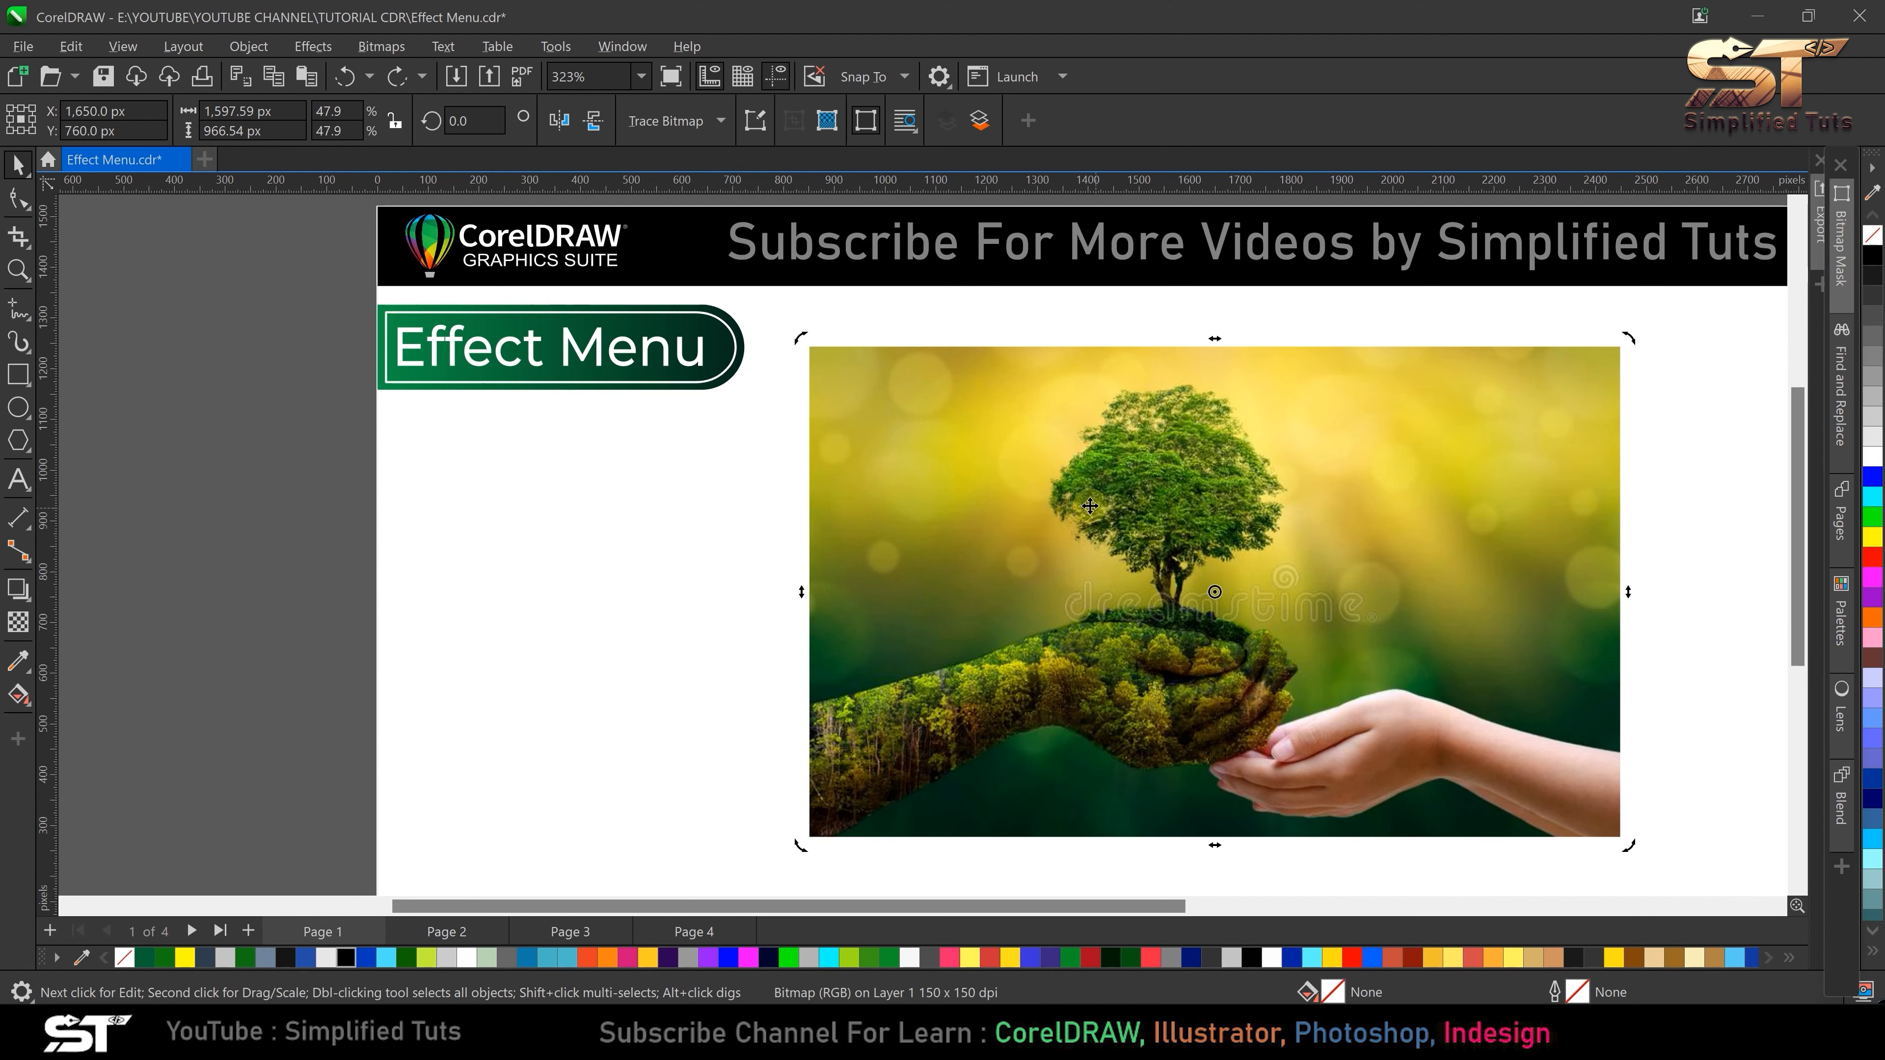
- Start the Watercolor art stroke on the tree-and-hands photo with the whole page in view
{"action": "key", "text": "ctrl+a"}
{"action": "key", "text": "F4"}
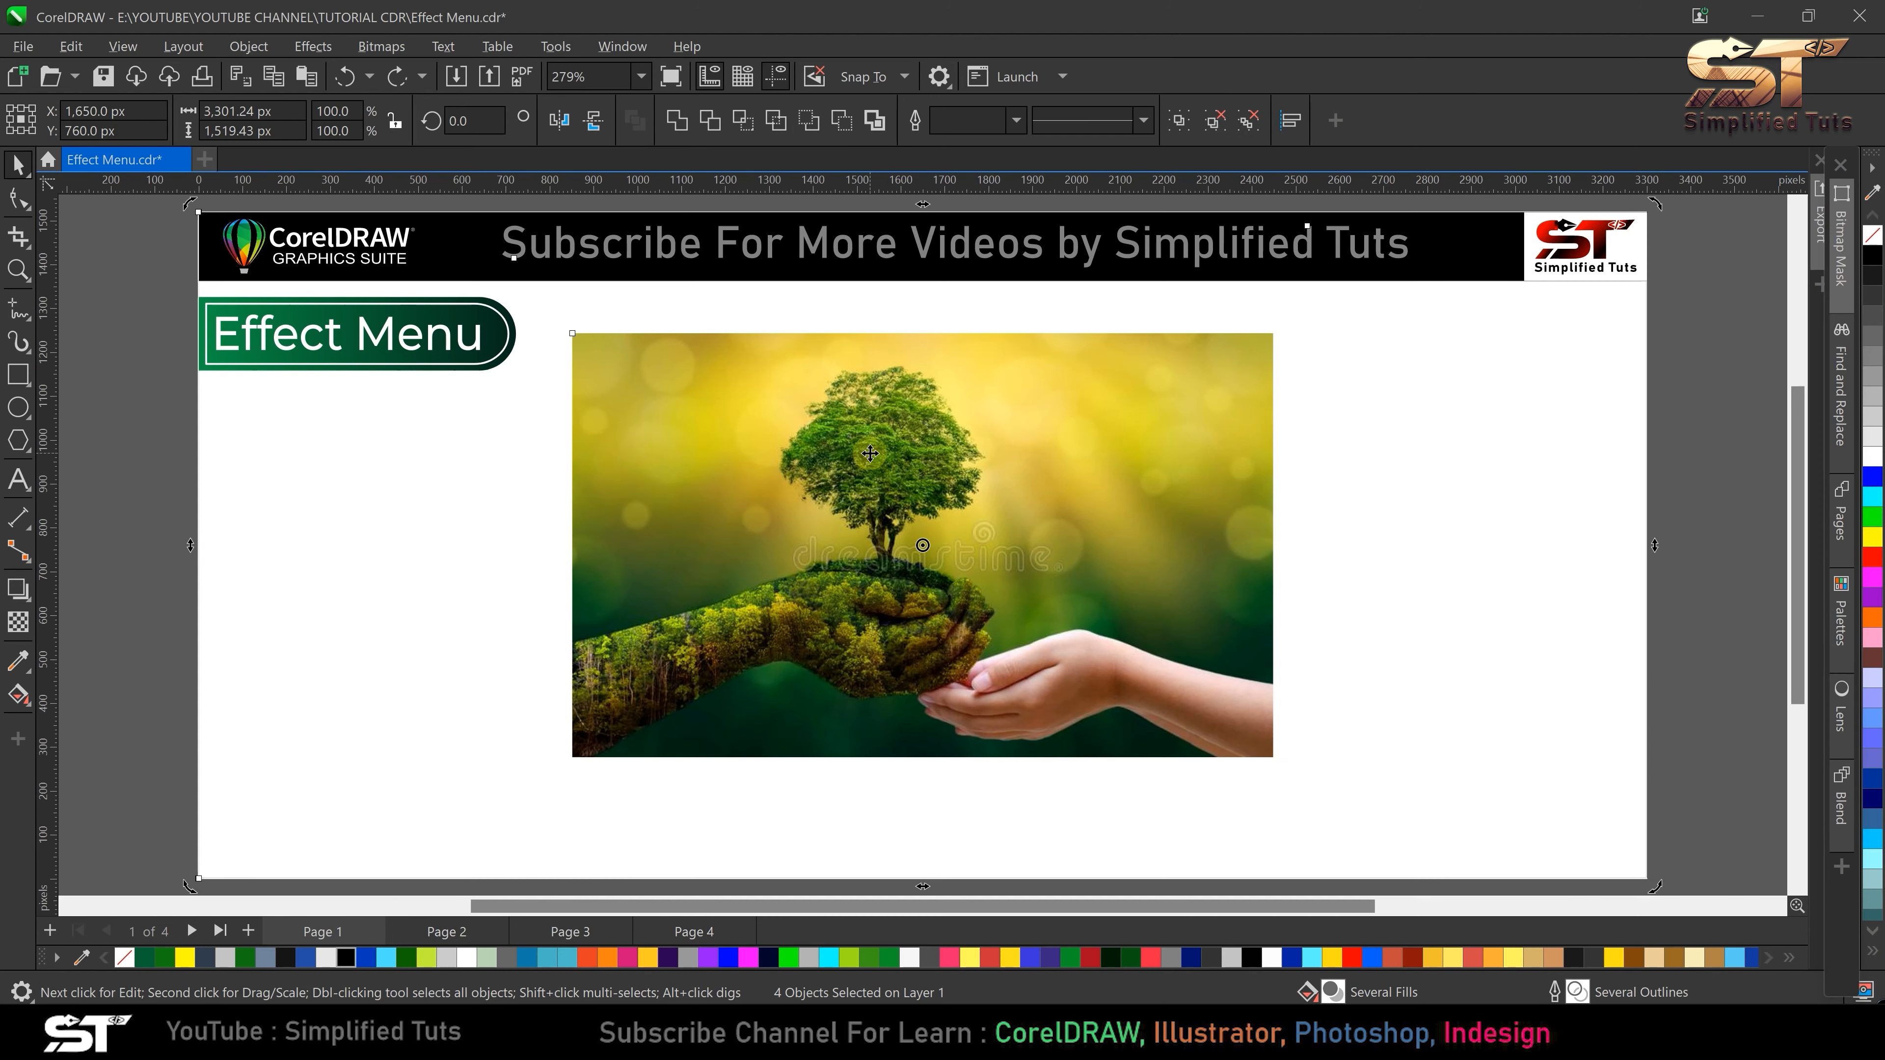
{"action": "key", "text": "Escape"}
{"action": "left_click", "coordinate": [307, 48]}
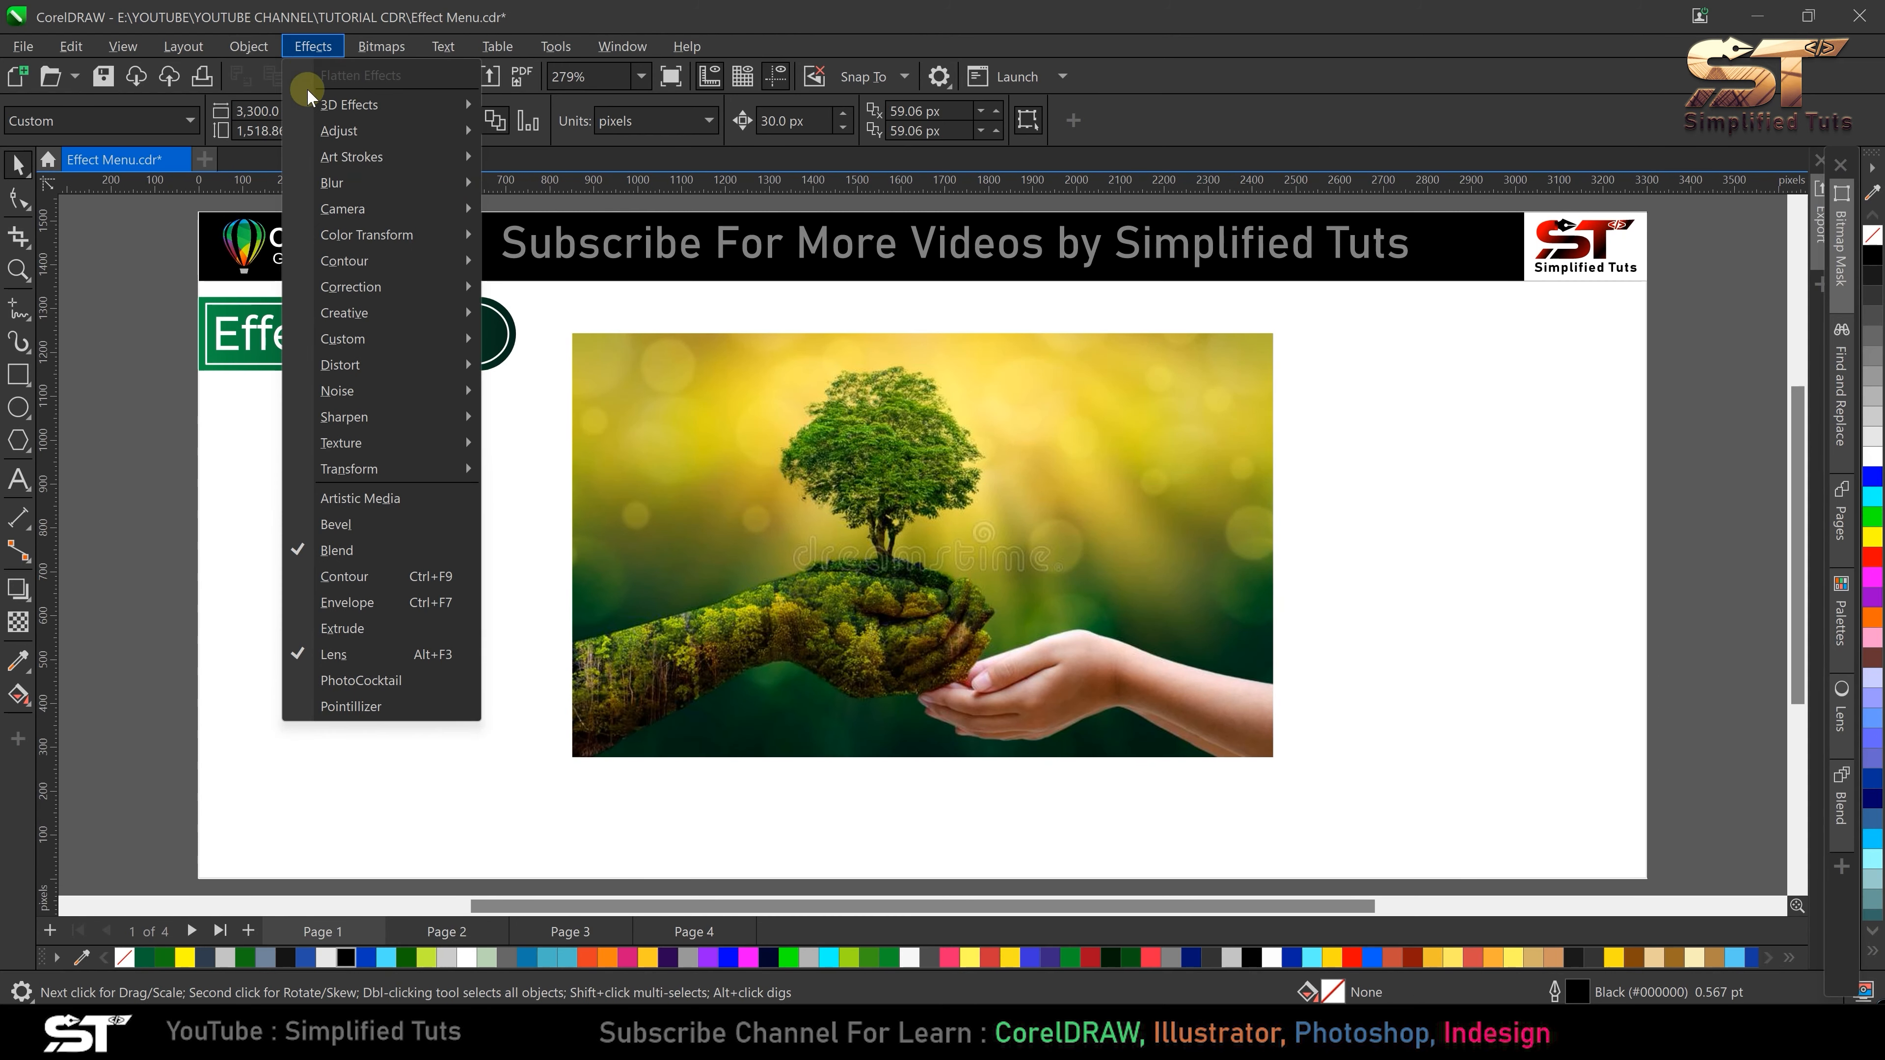
{"action": "mouse_move", "coordinate": [417, 162]}
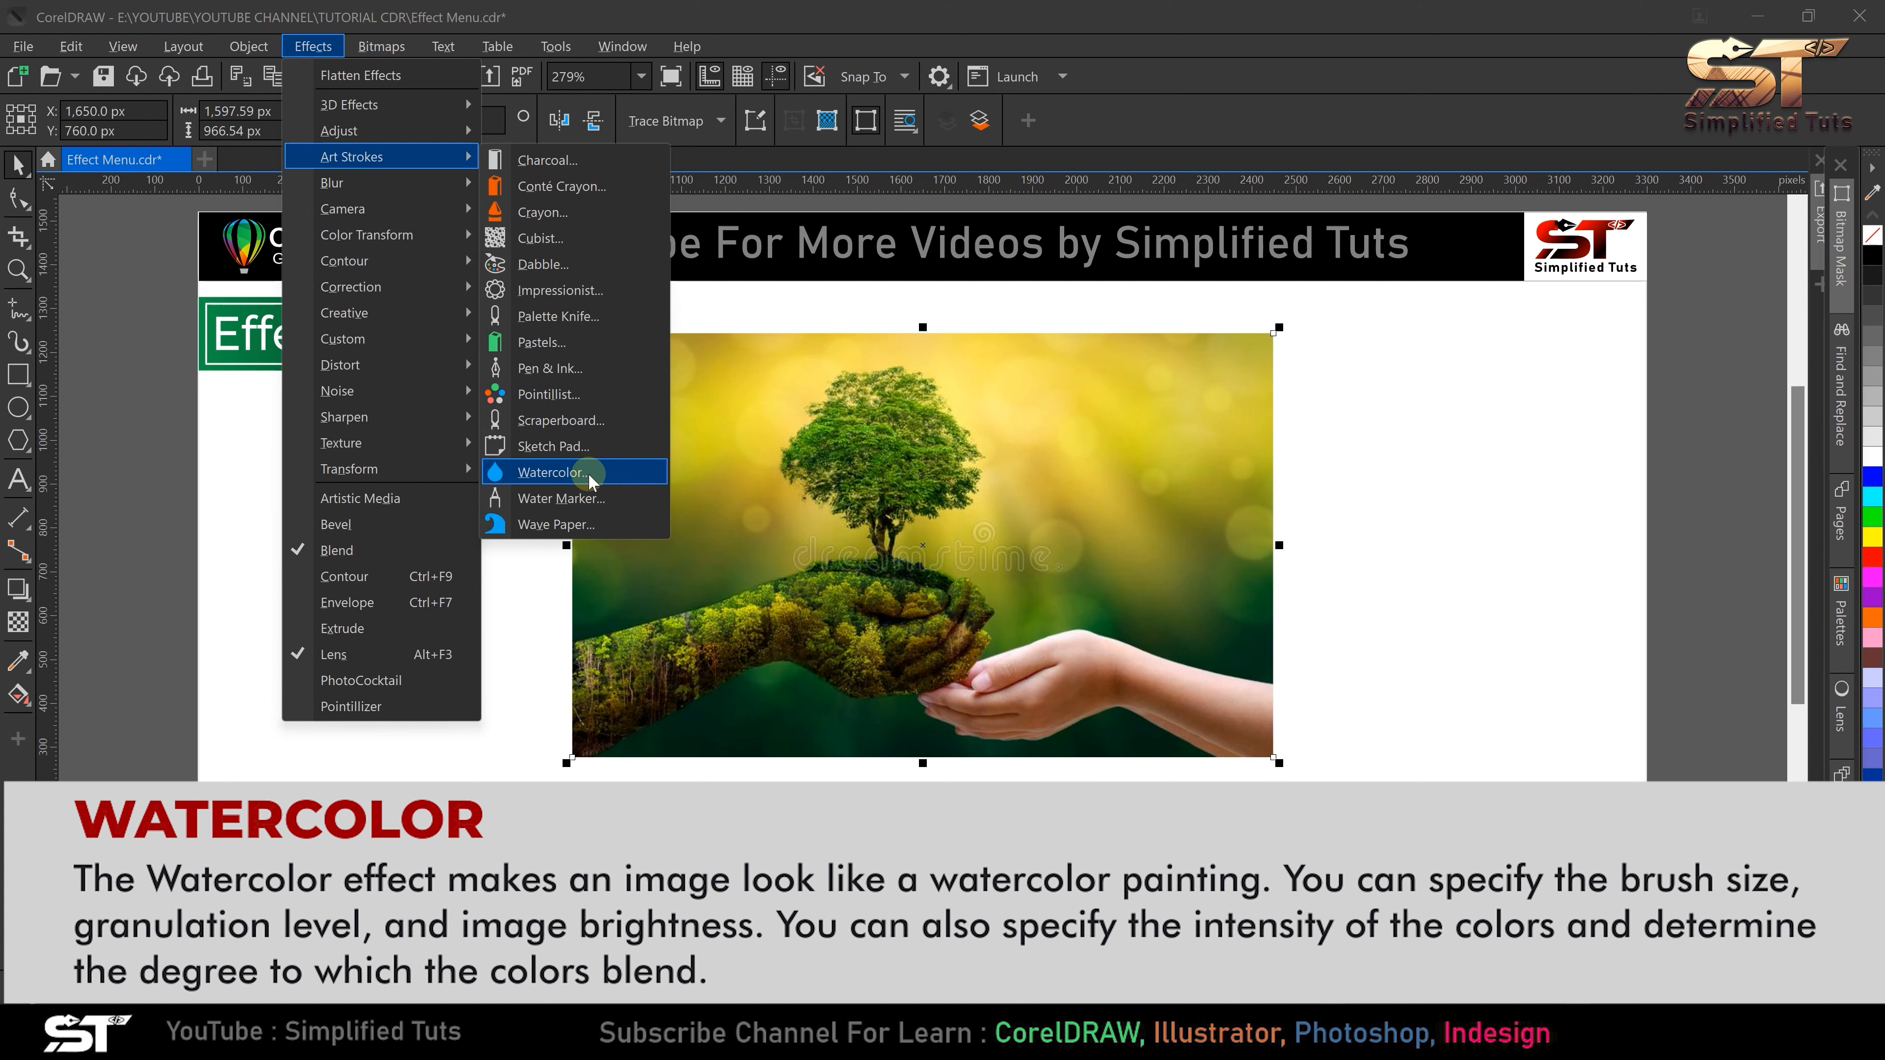
{"action": "left_click", "coordinate": [577, 479]}
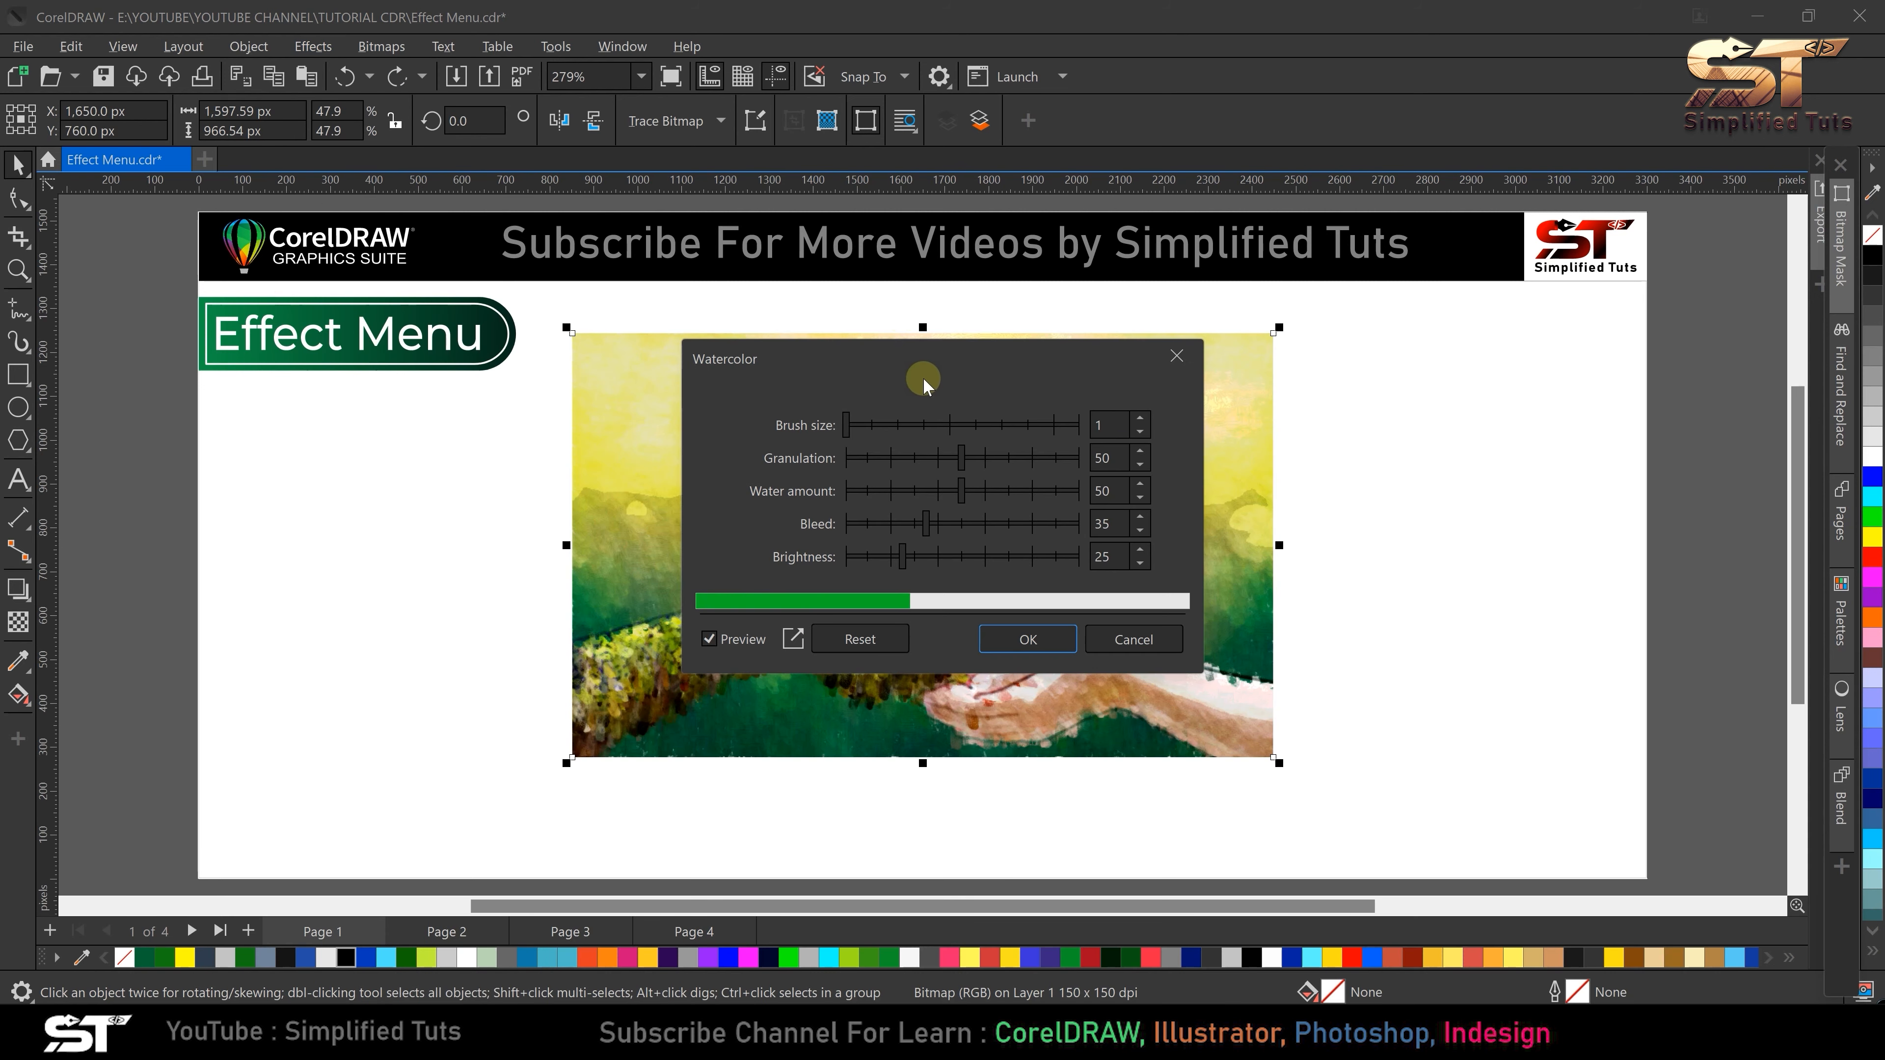
{"action": "left_click_drag", "start_coordinate": [859, 377], "coordinate": [729, 201]}
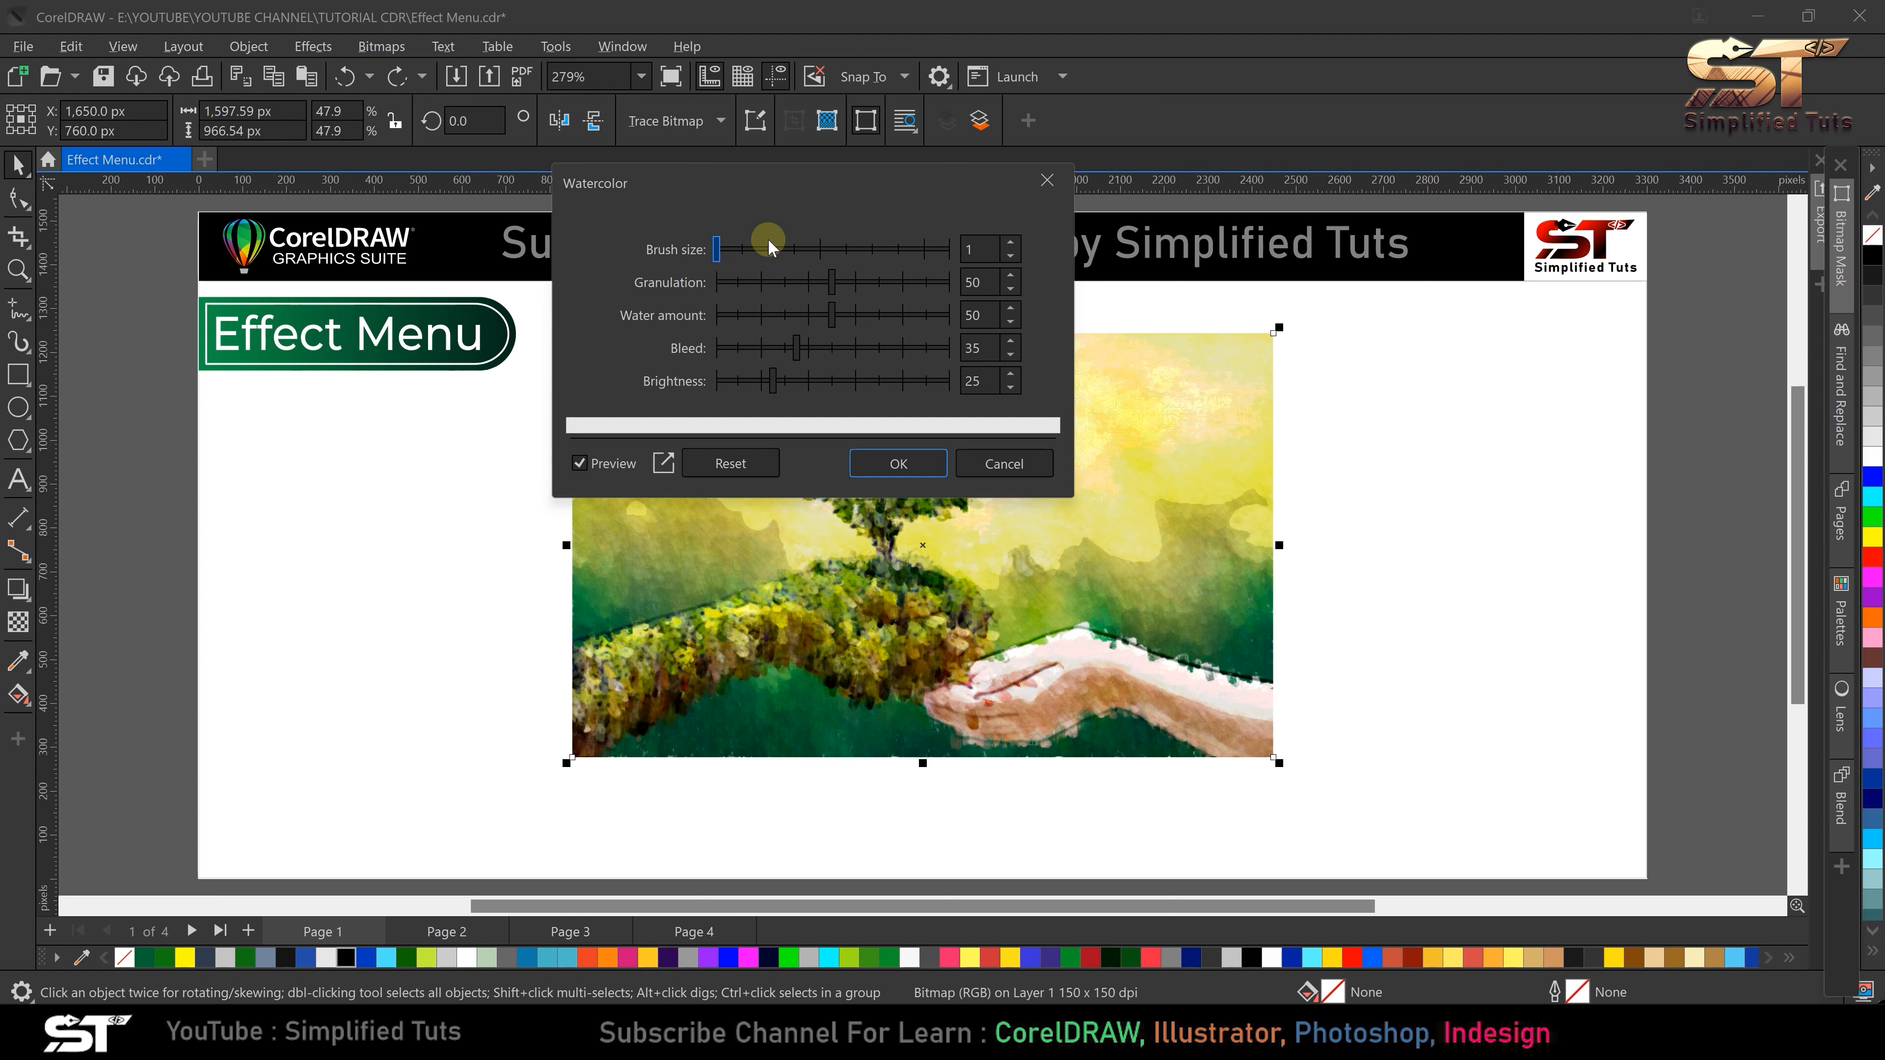
- Set the Watercolor Brush size to 4 and Water amount to 90
{"action": "left_click", "coordinate": [750, 248]}
{"action": "left_click", "coordinate": [806, 251]}
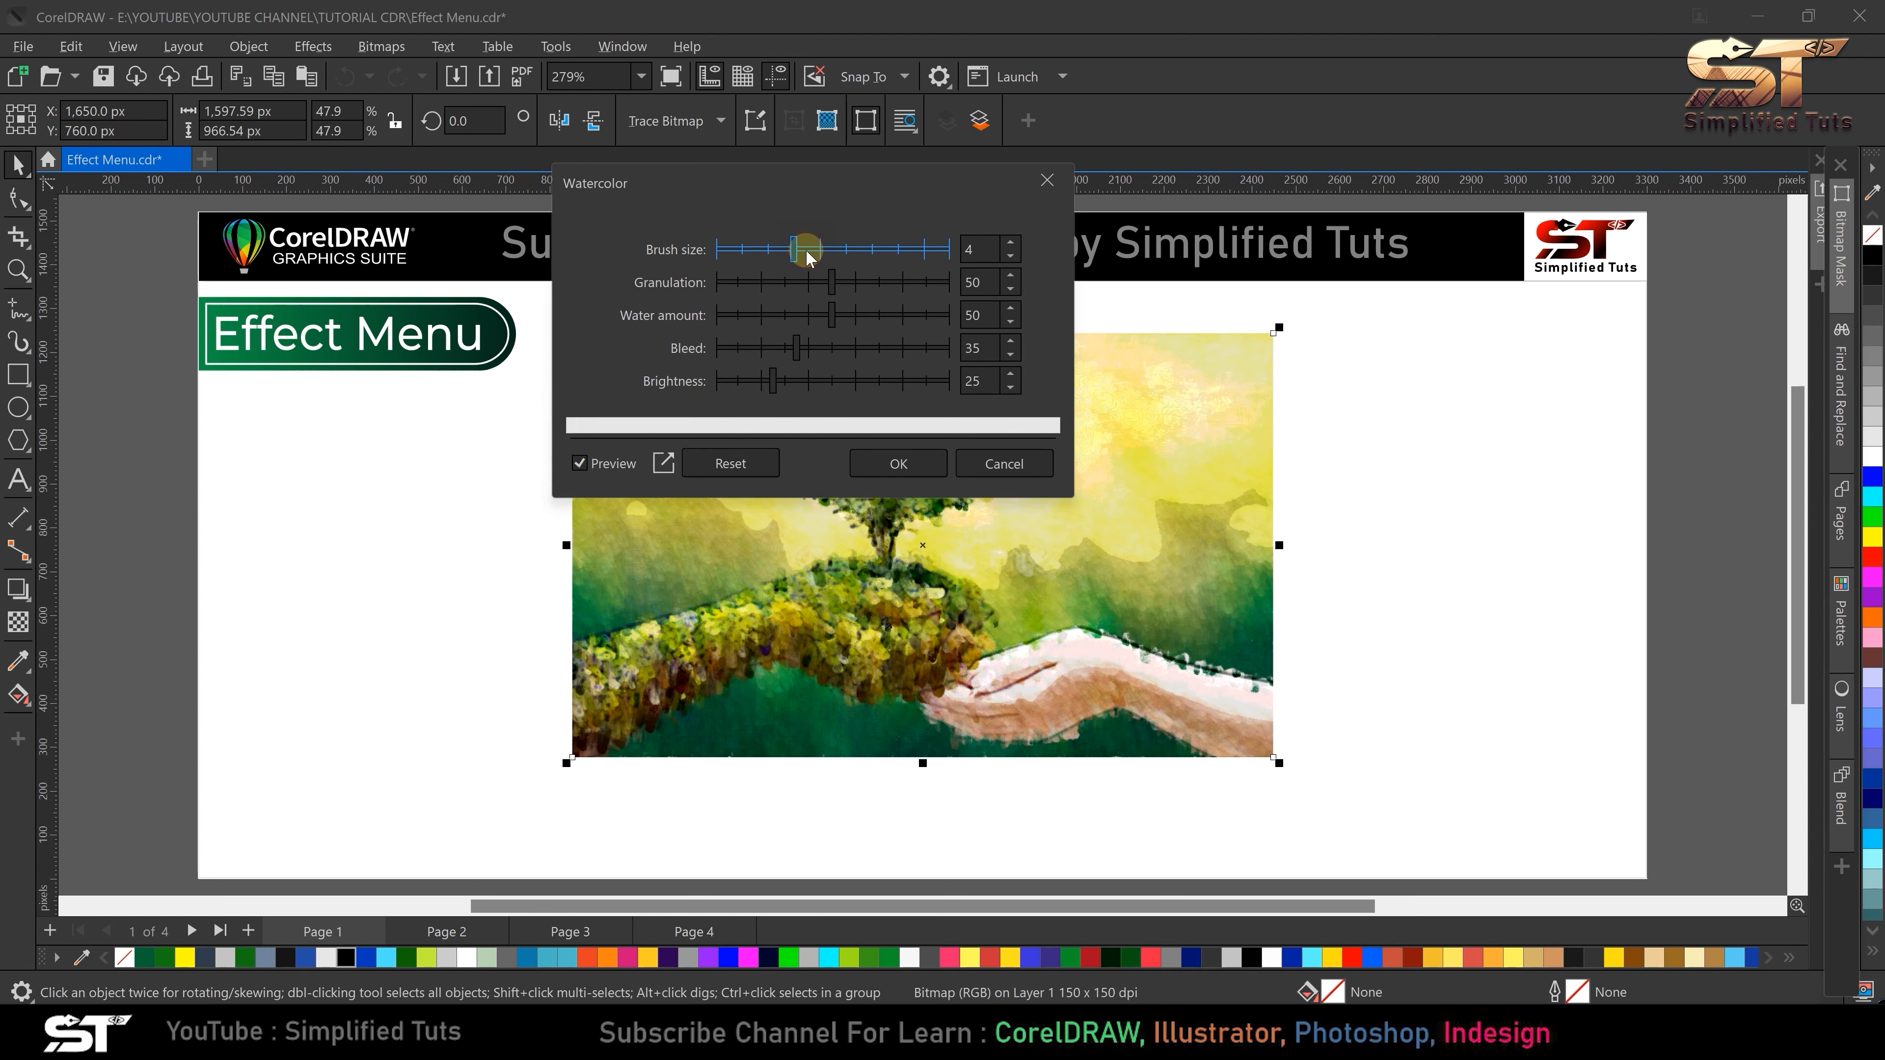
{"action": "left_click", "coordinate": [894, 315]}
{"action": "left_click", "coordinate": [928, 316]}
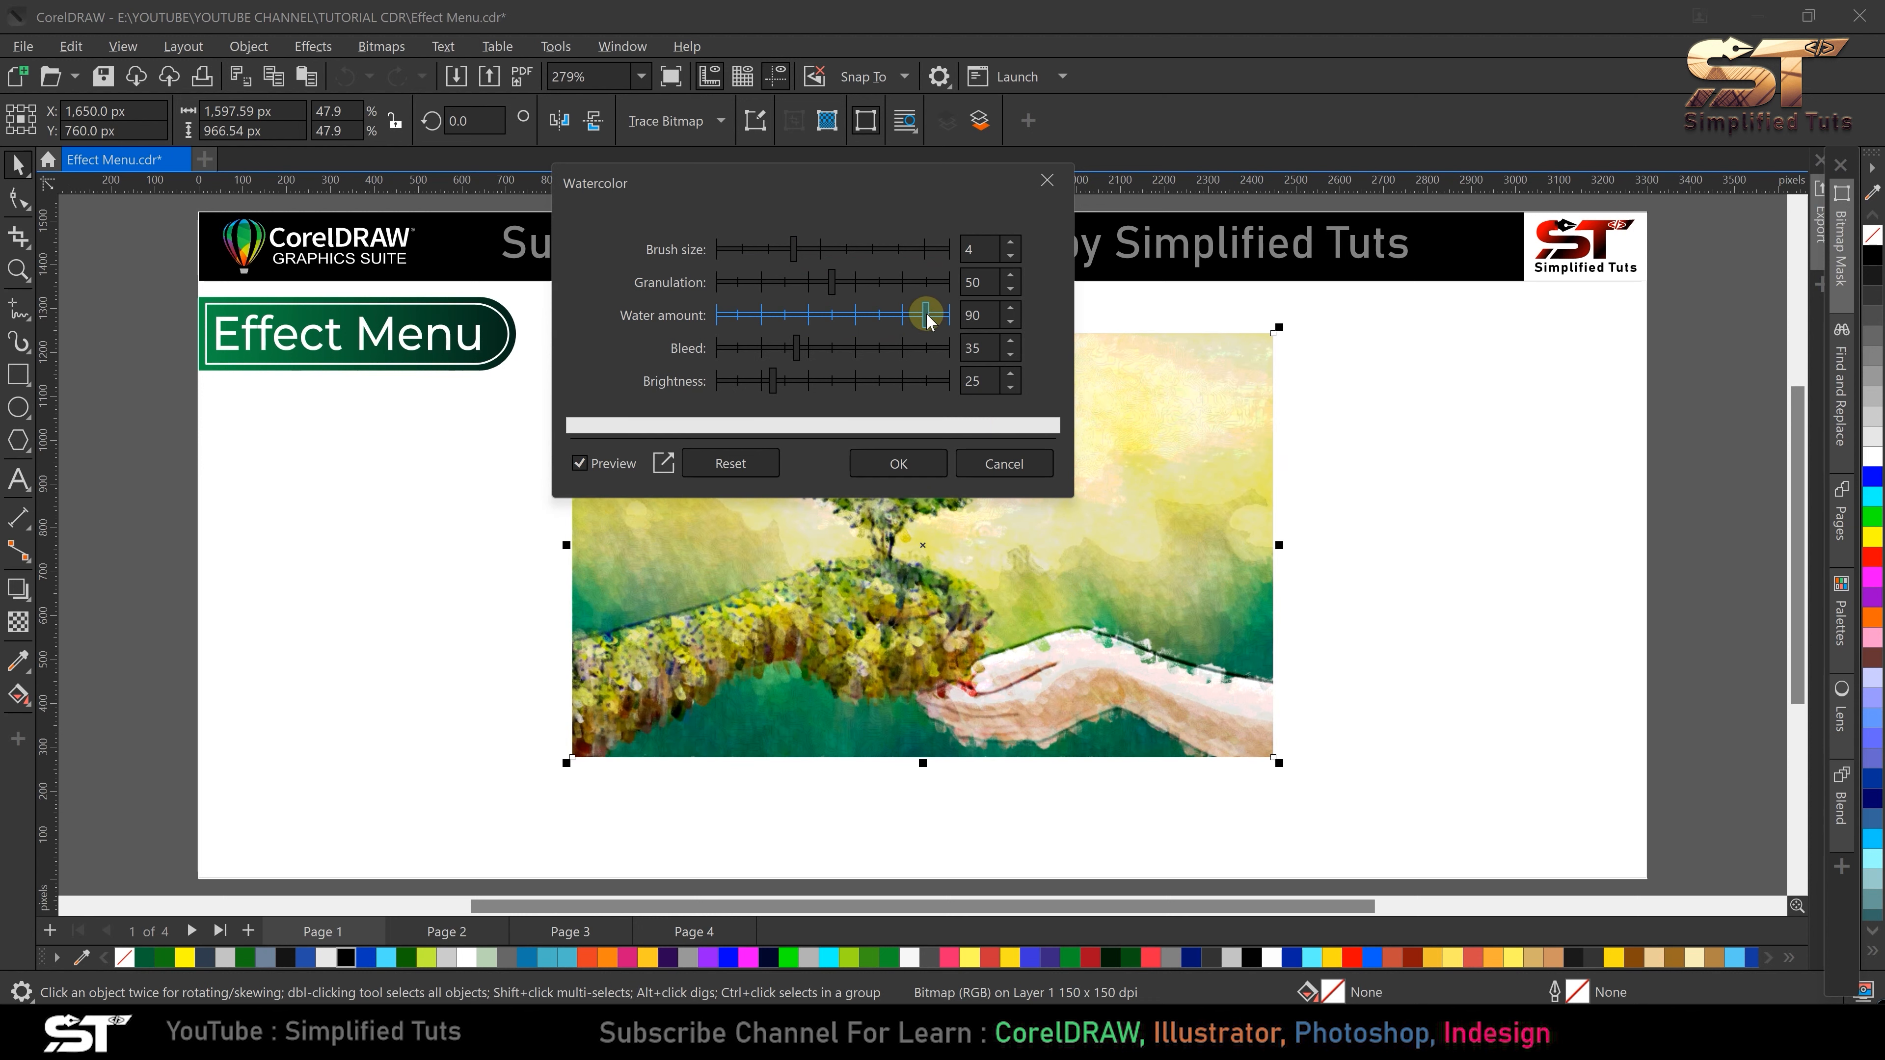
- Try the Watercolor Bleed at 66, 27 and 67
{"action": "left_click", "coordinate": [870, 348]}
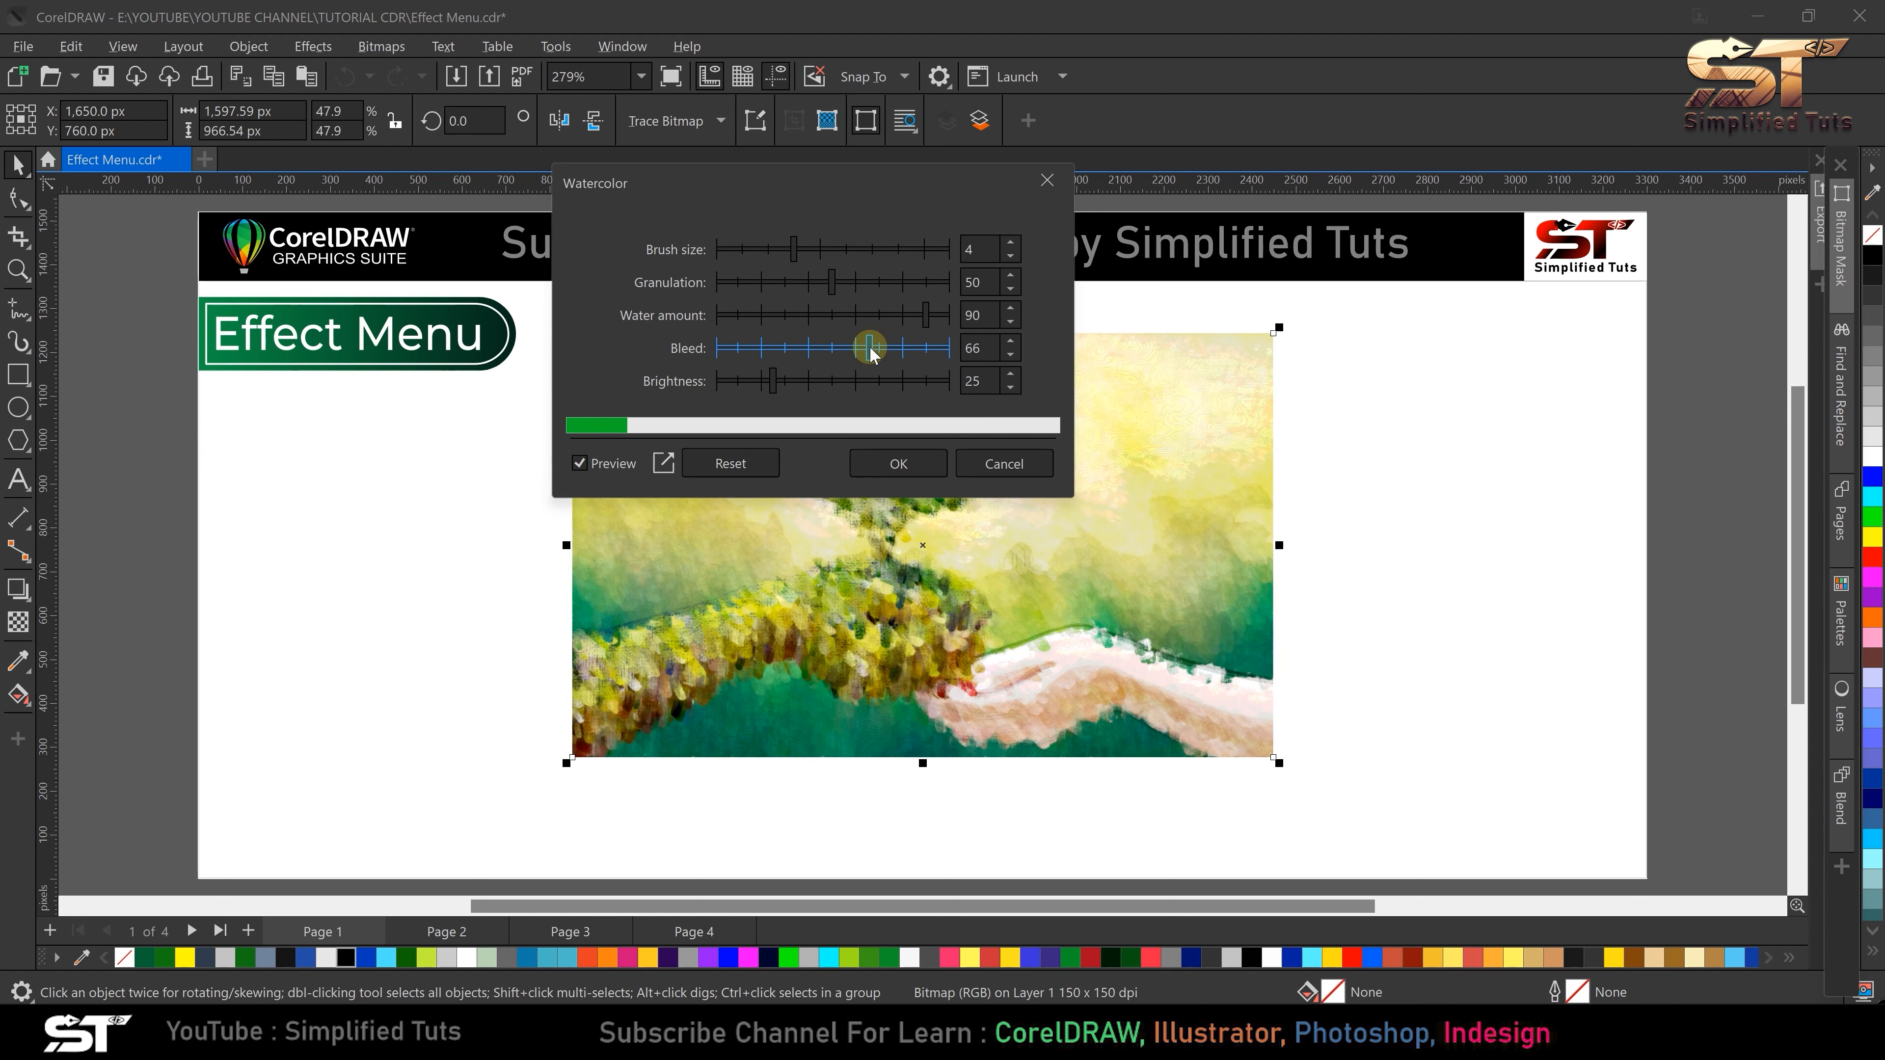
{"action": "left_click", "coordinate": [901, 349]}
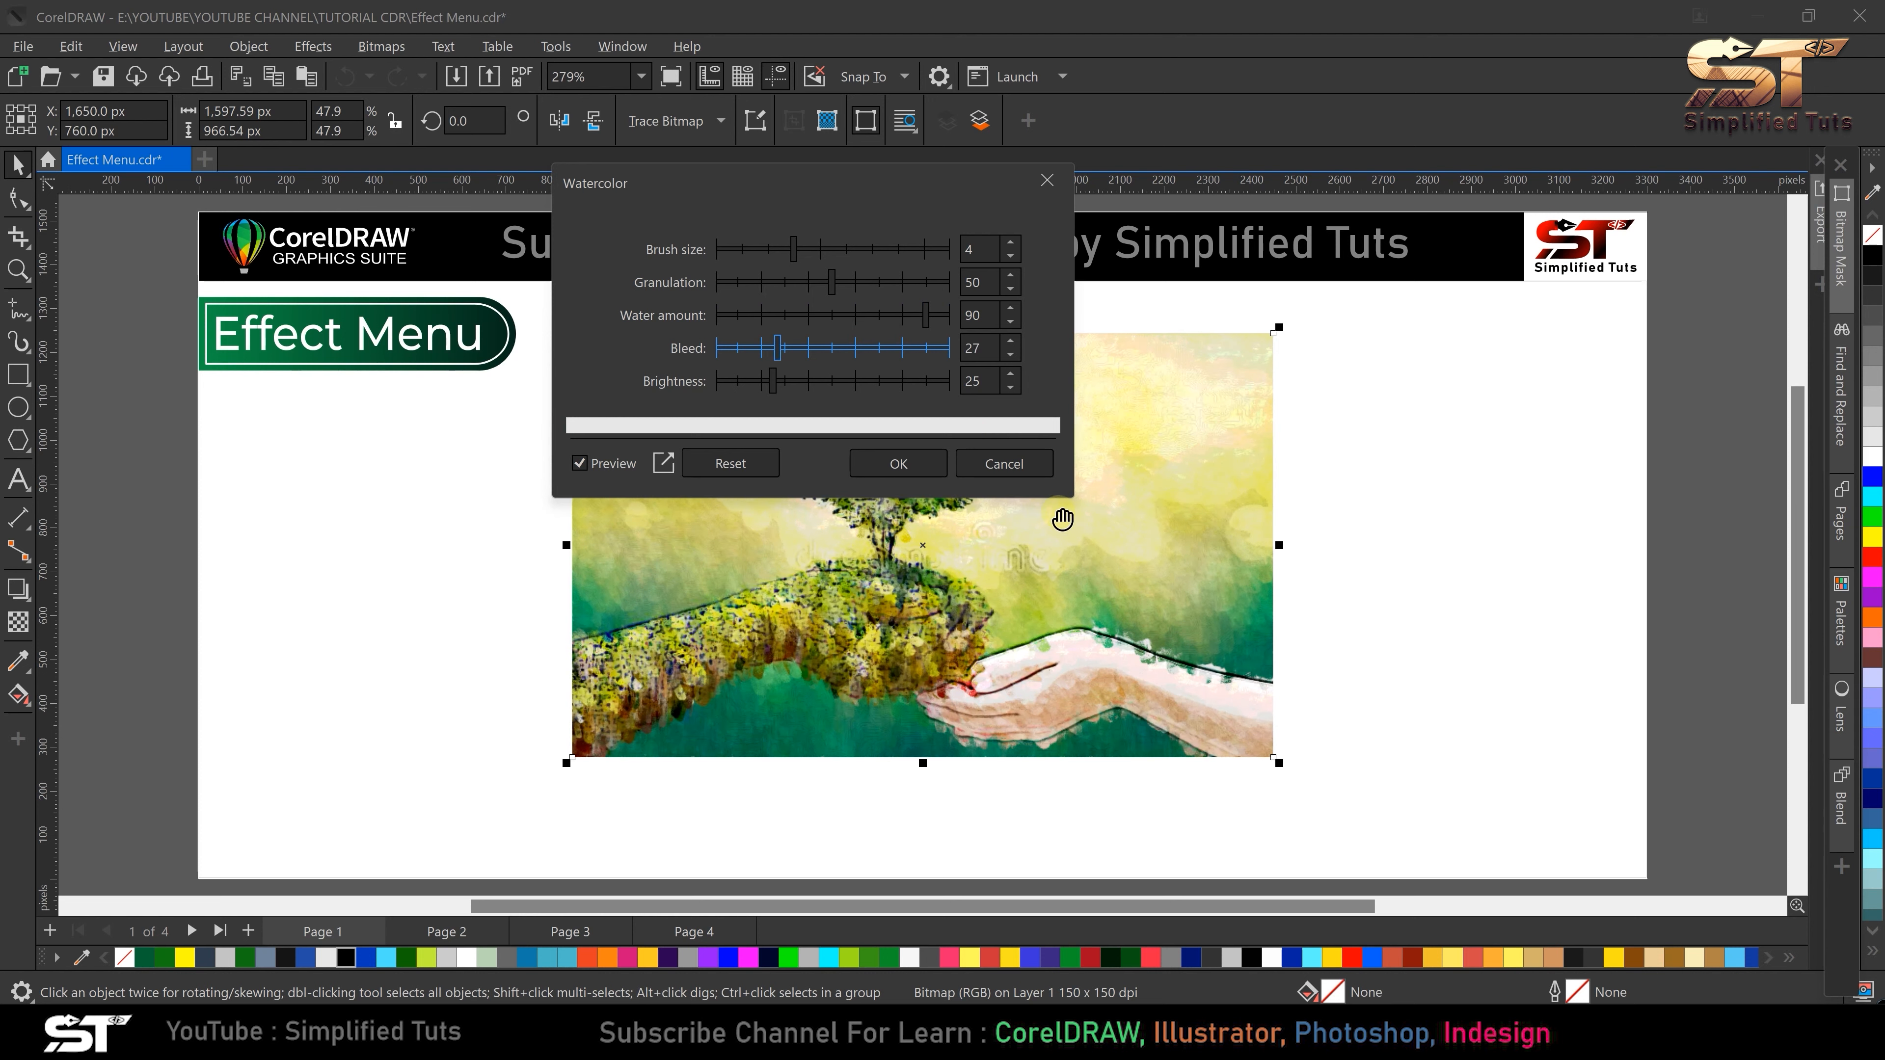
{"action": "left_click", "coordinate": [813, 349]}
{"action": "left_click", "coordinate": [873, 349]}
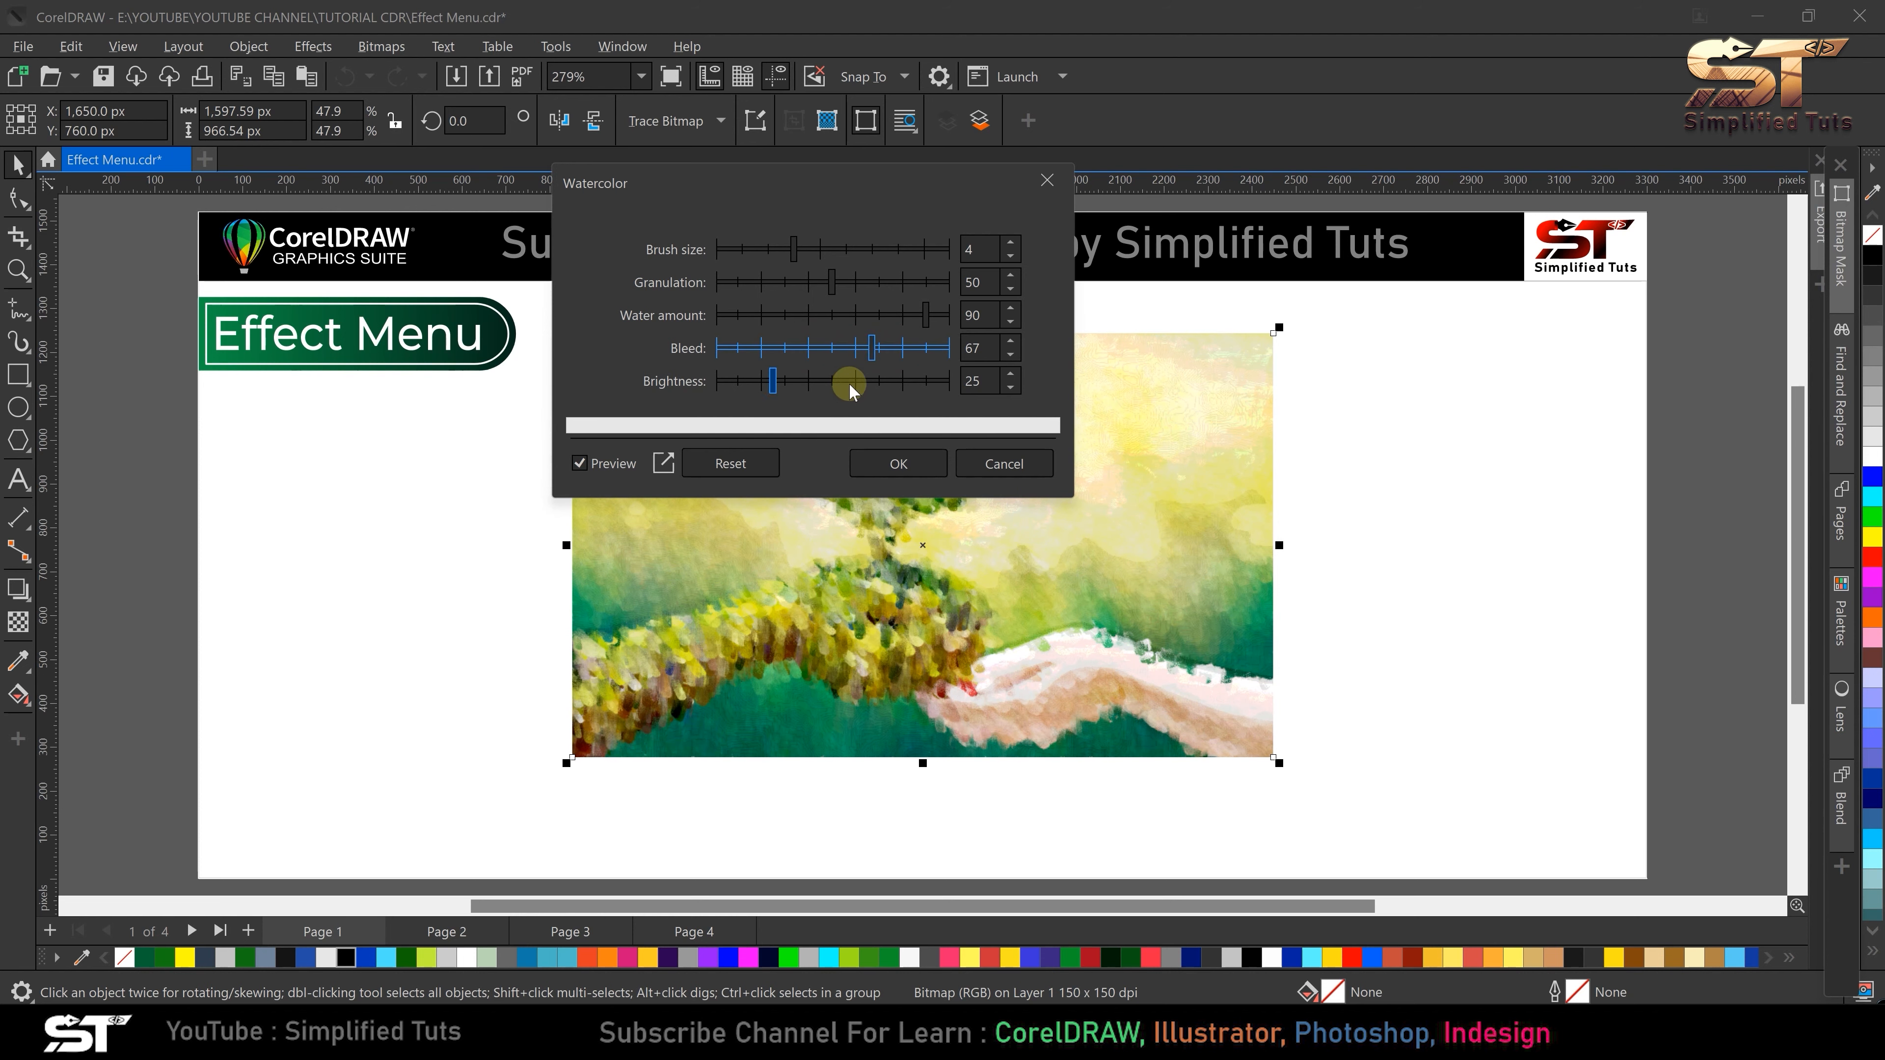
- Preview the watercolor with Brightness 79, and discard the effect
{"action": "left_click", "coordinate": [902, 381]}
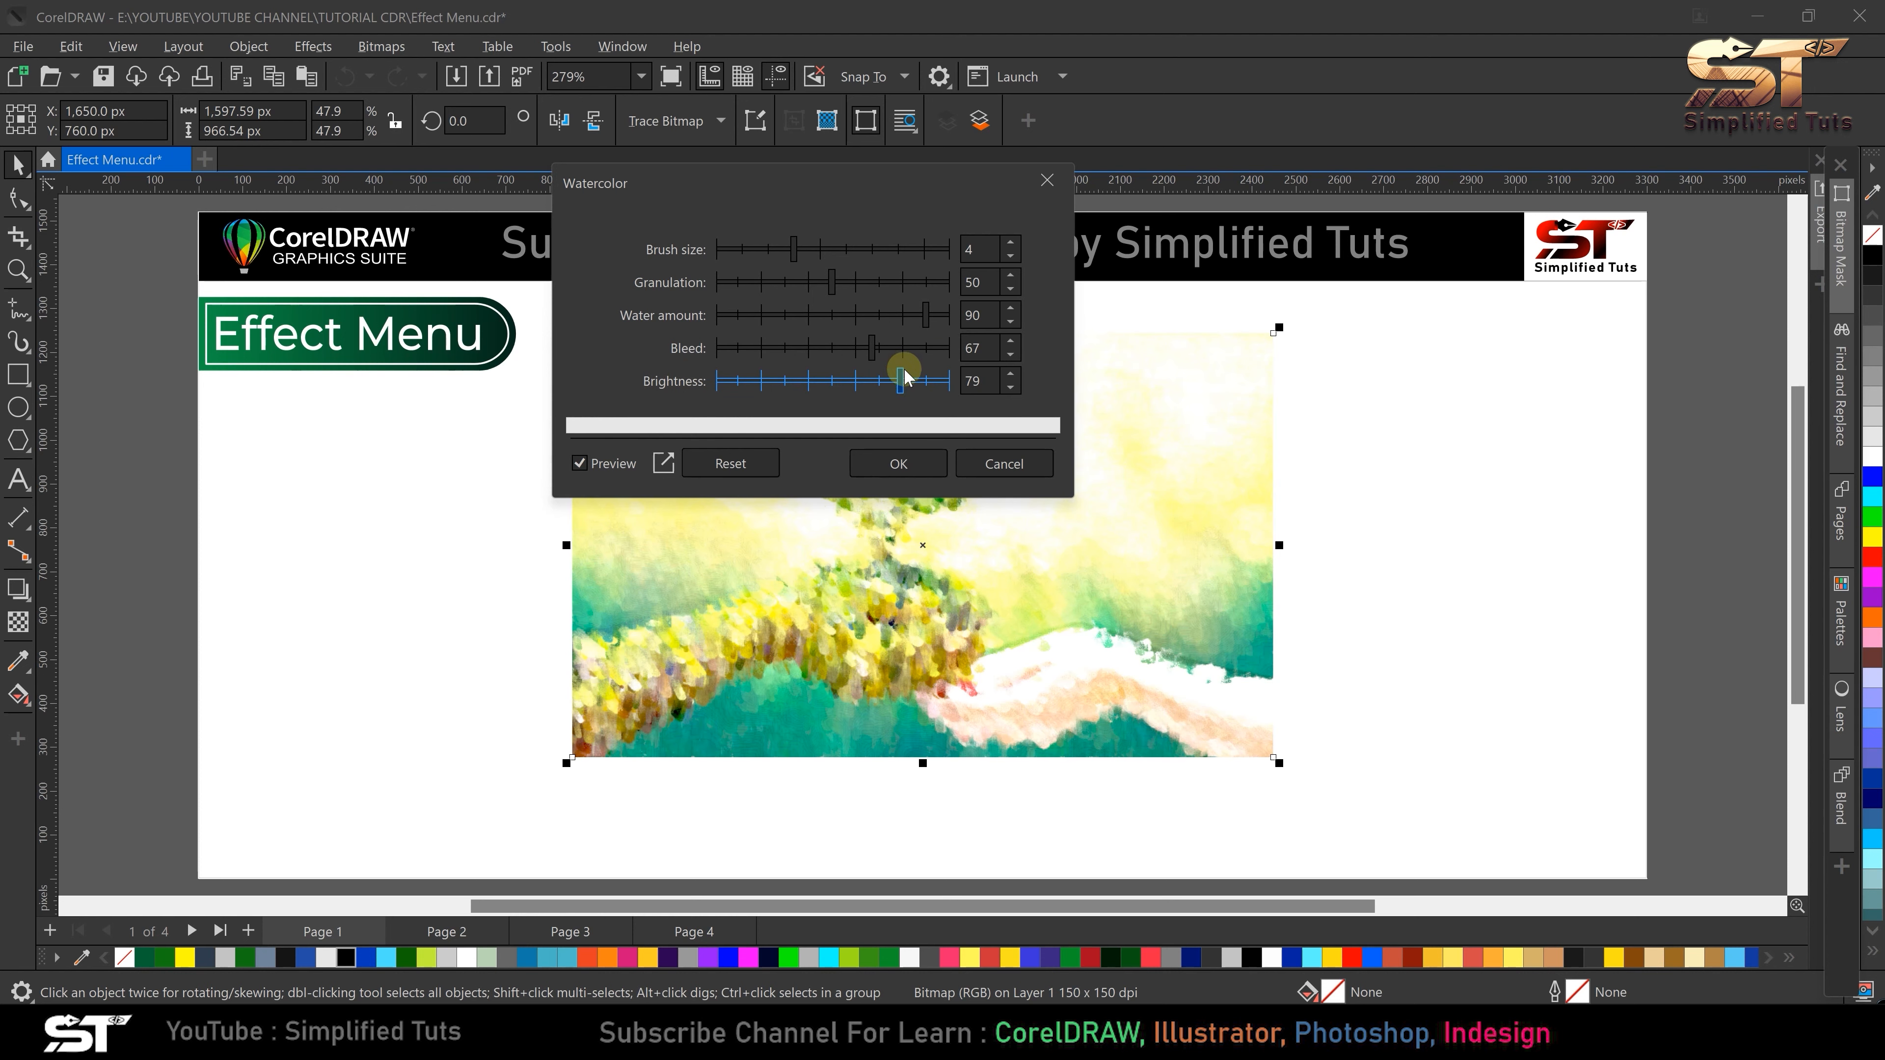
{"action": "left_click", "coordinate": [999, 463]}
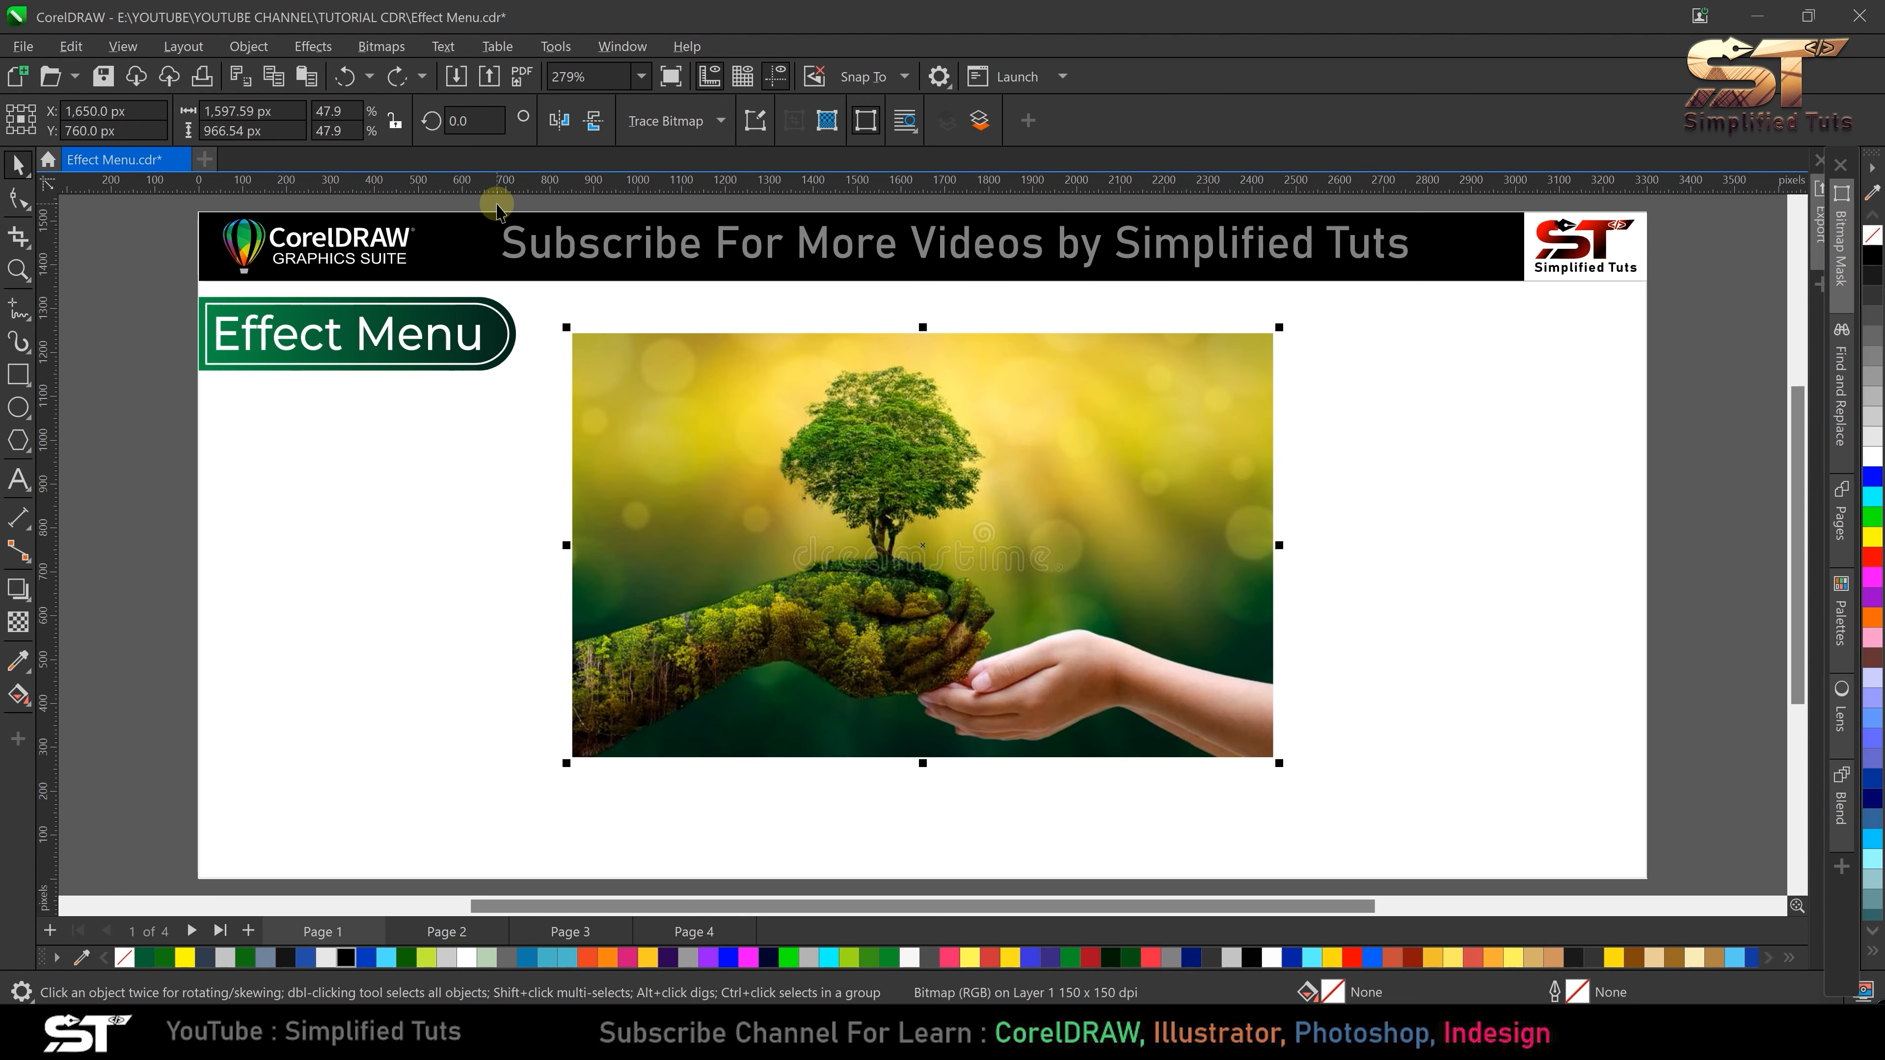
- Start the Water Marker art stroke on the tree-and-hands photo and uncover more of its preview
{"action": "left_click", "coordinate": [312, 47]}
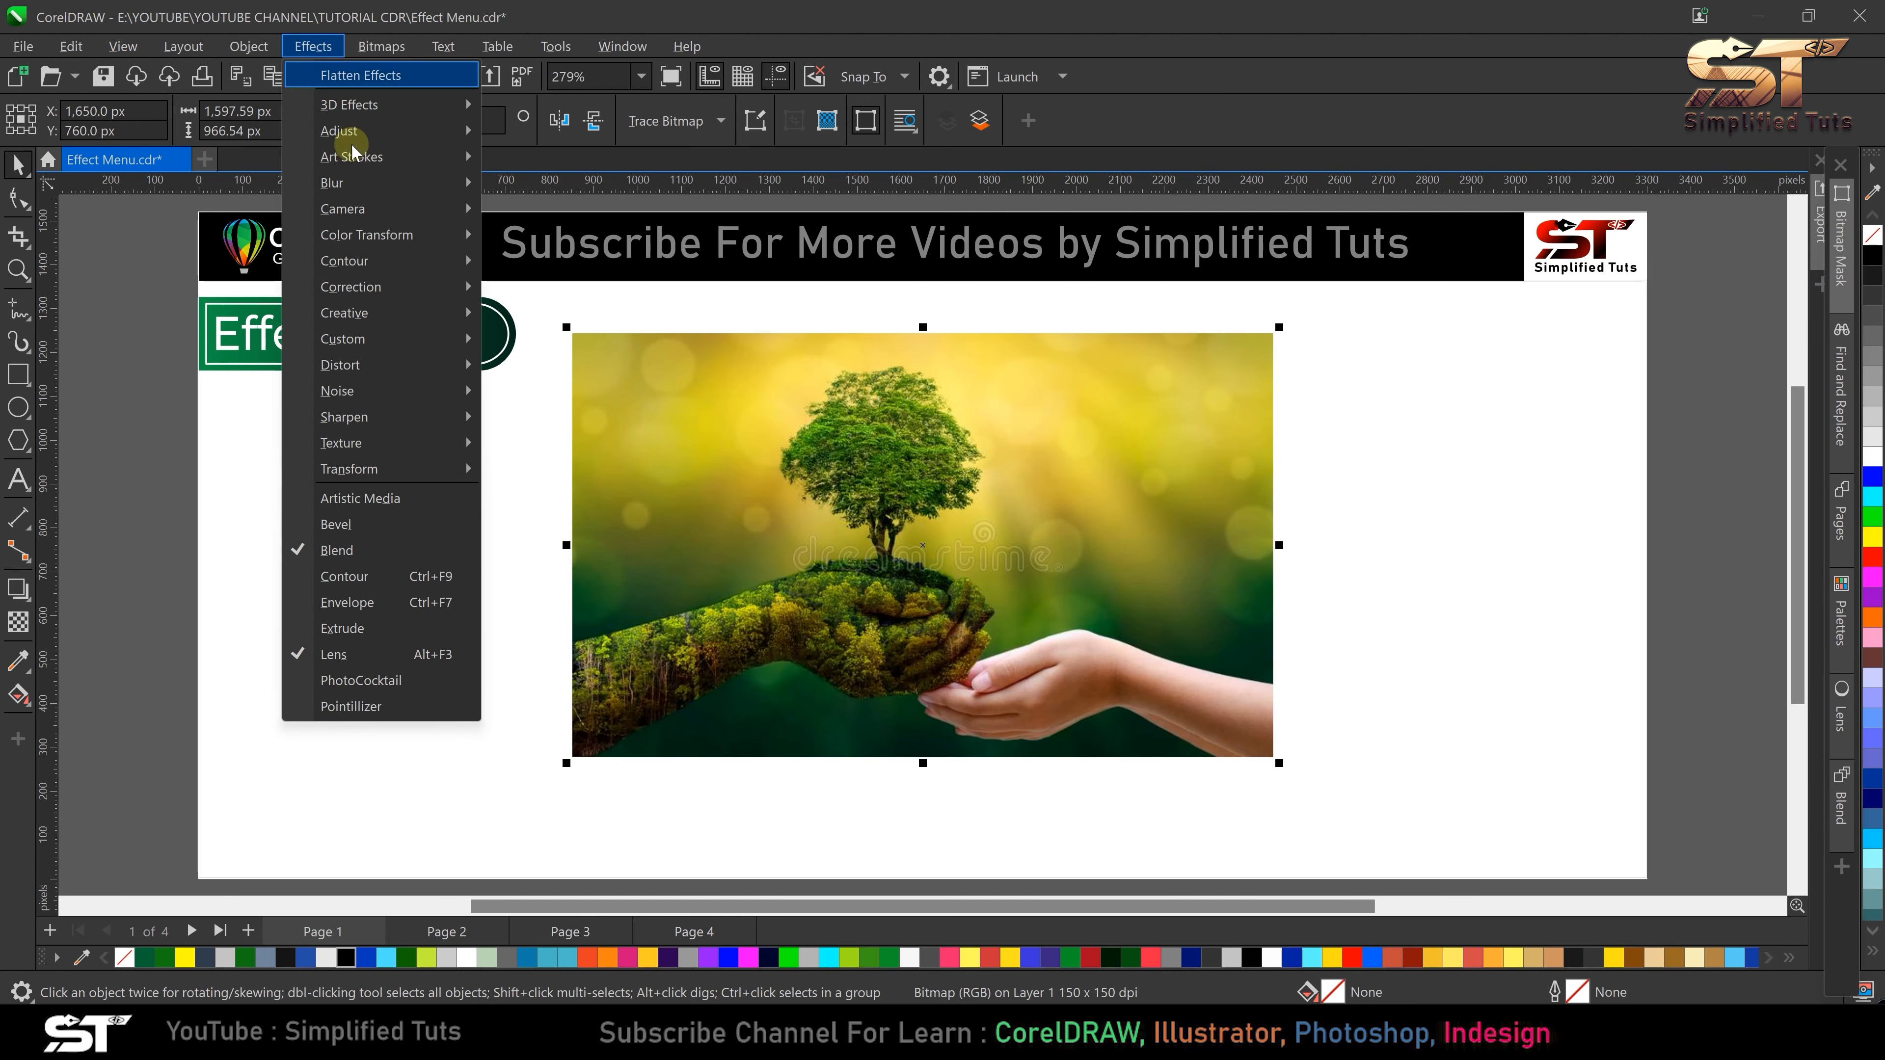
{"action": "mouse_move", "coordinate": [420, 163]}
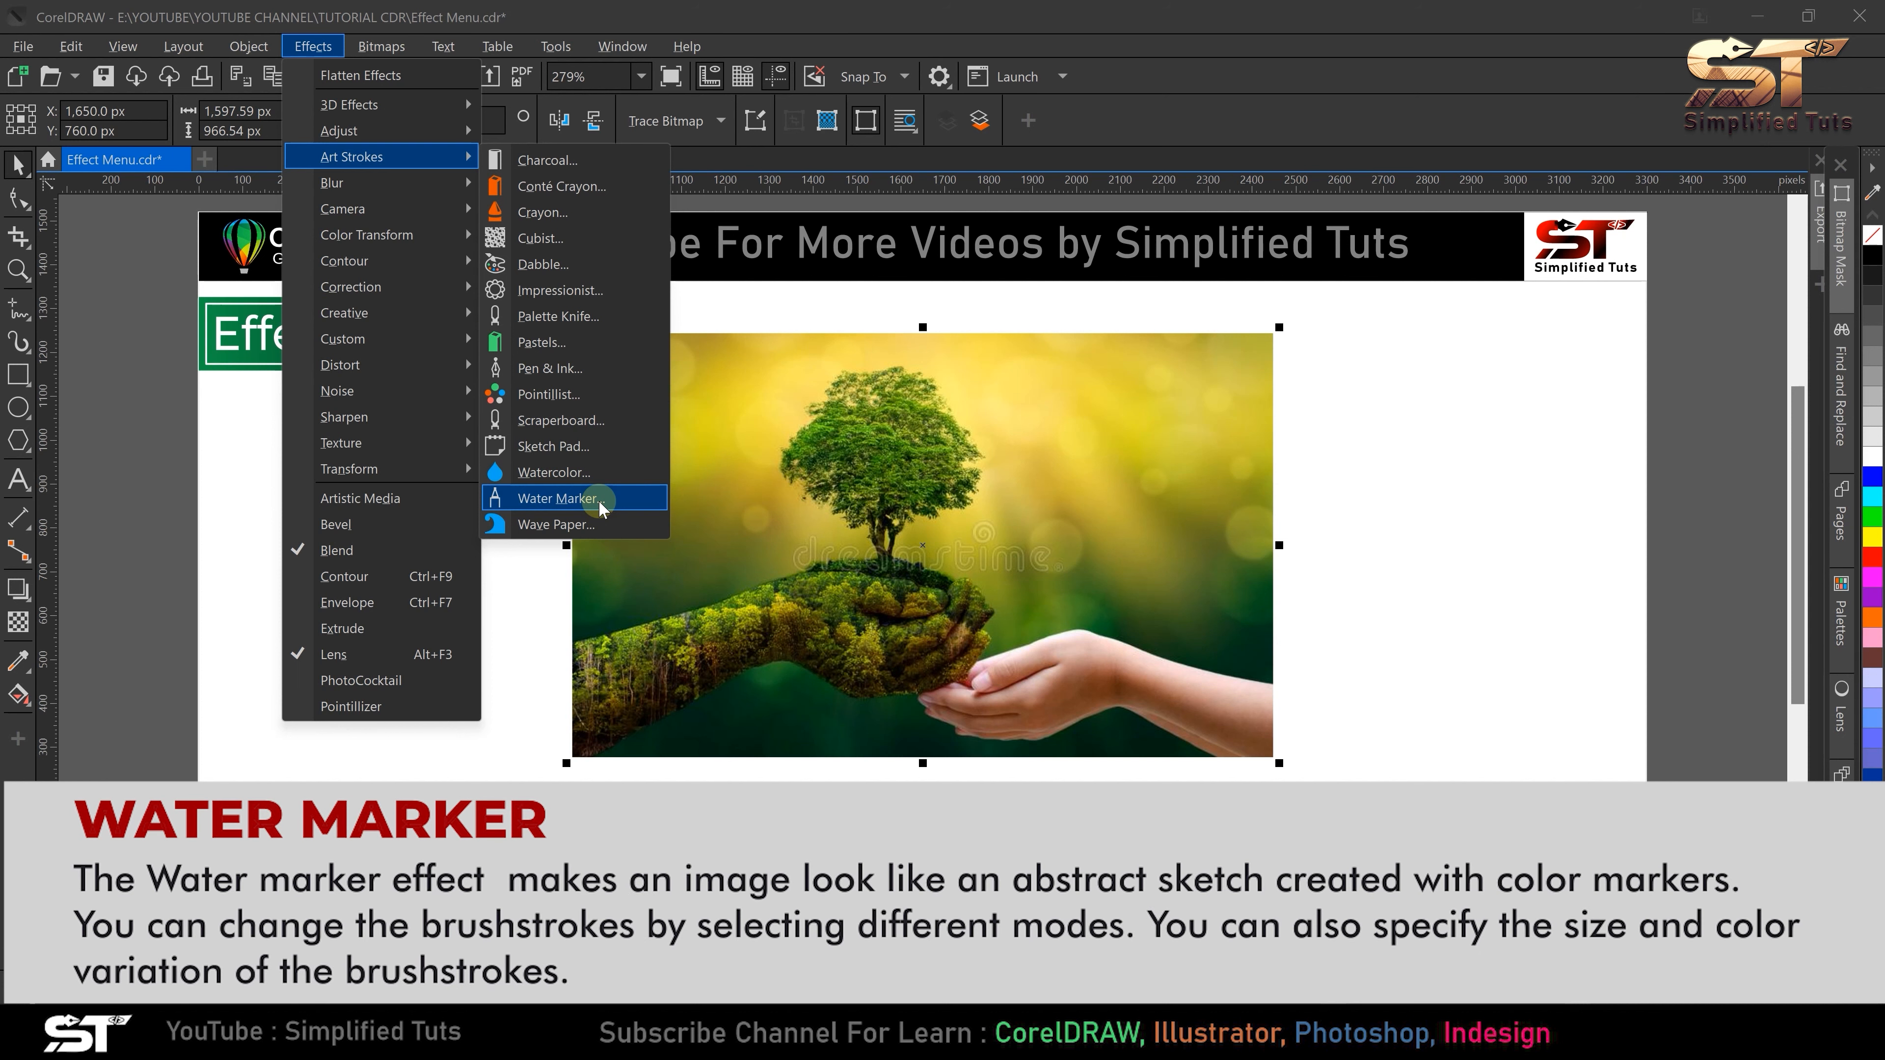
{"action": "left_click", "coordinate": [600, 508]}
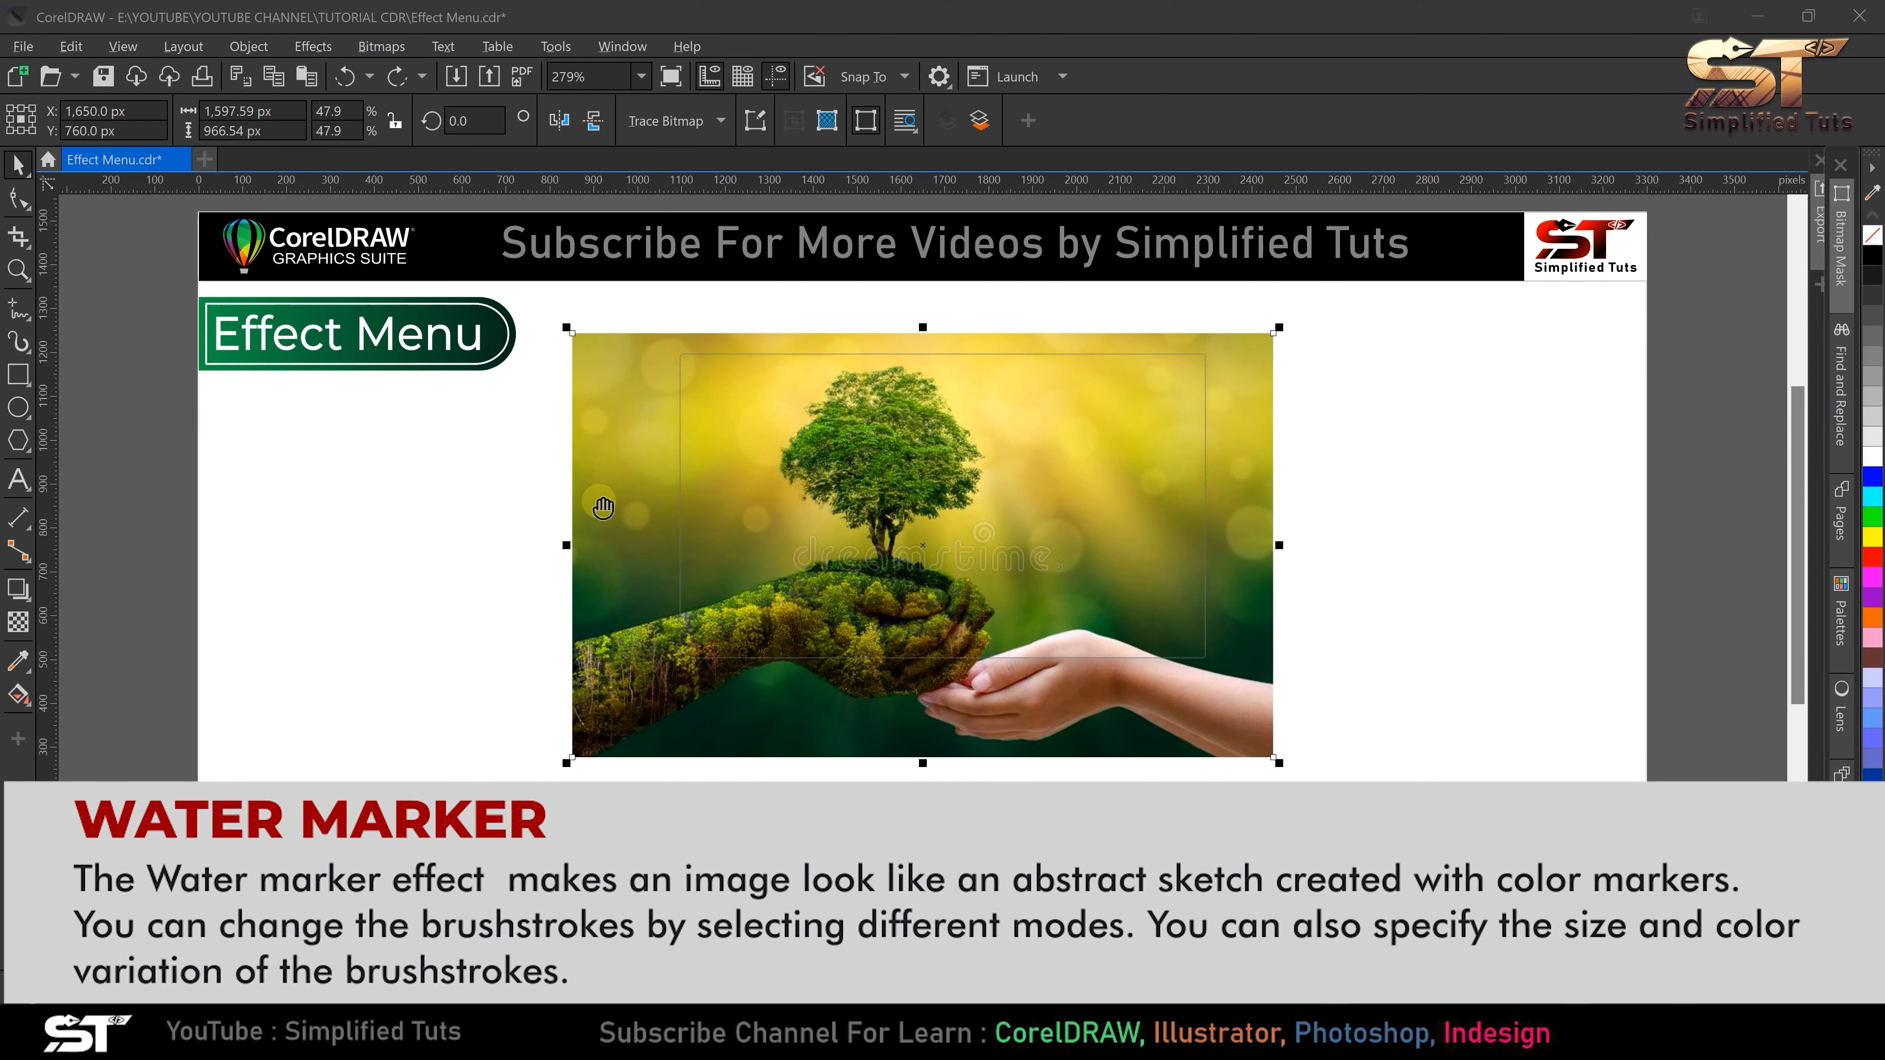
{"action": "left_click_drag", "start_coordinate": [879, 354], "coordinate": [797, 225]}
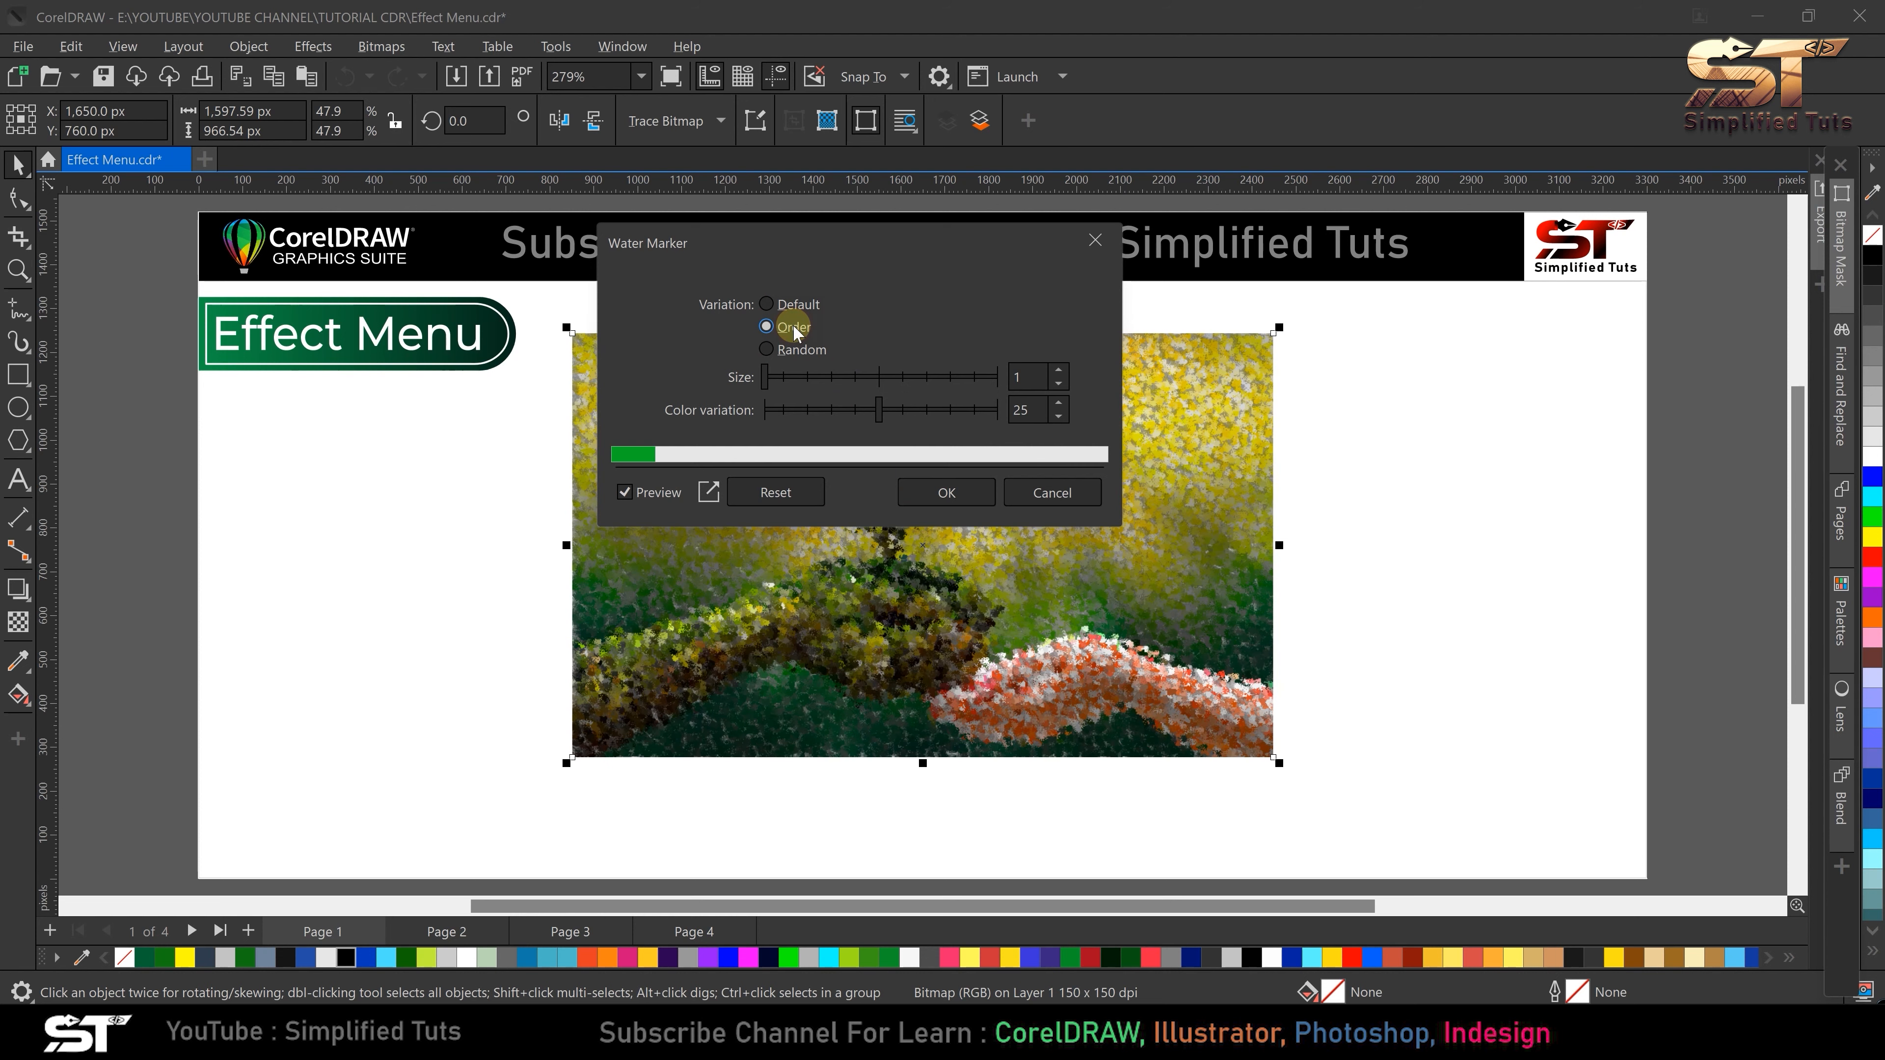
- Preview the Water Marker with Random variation, Size 40 and Color variation 7, and discard the effect
{"action": "left_click", "coordinate": [791, 350]}
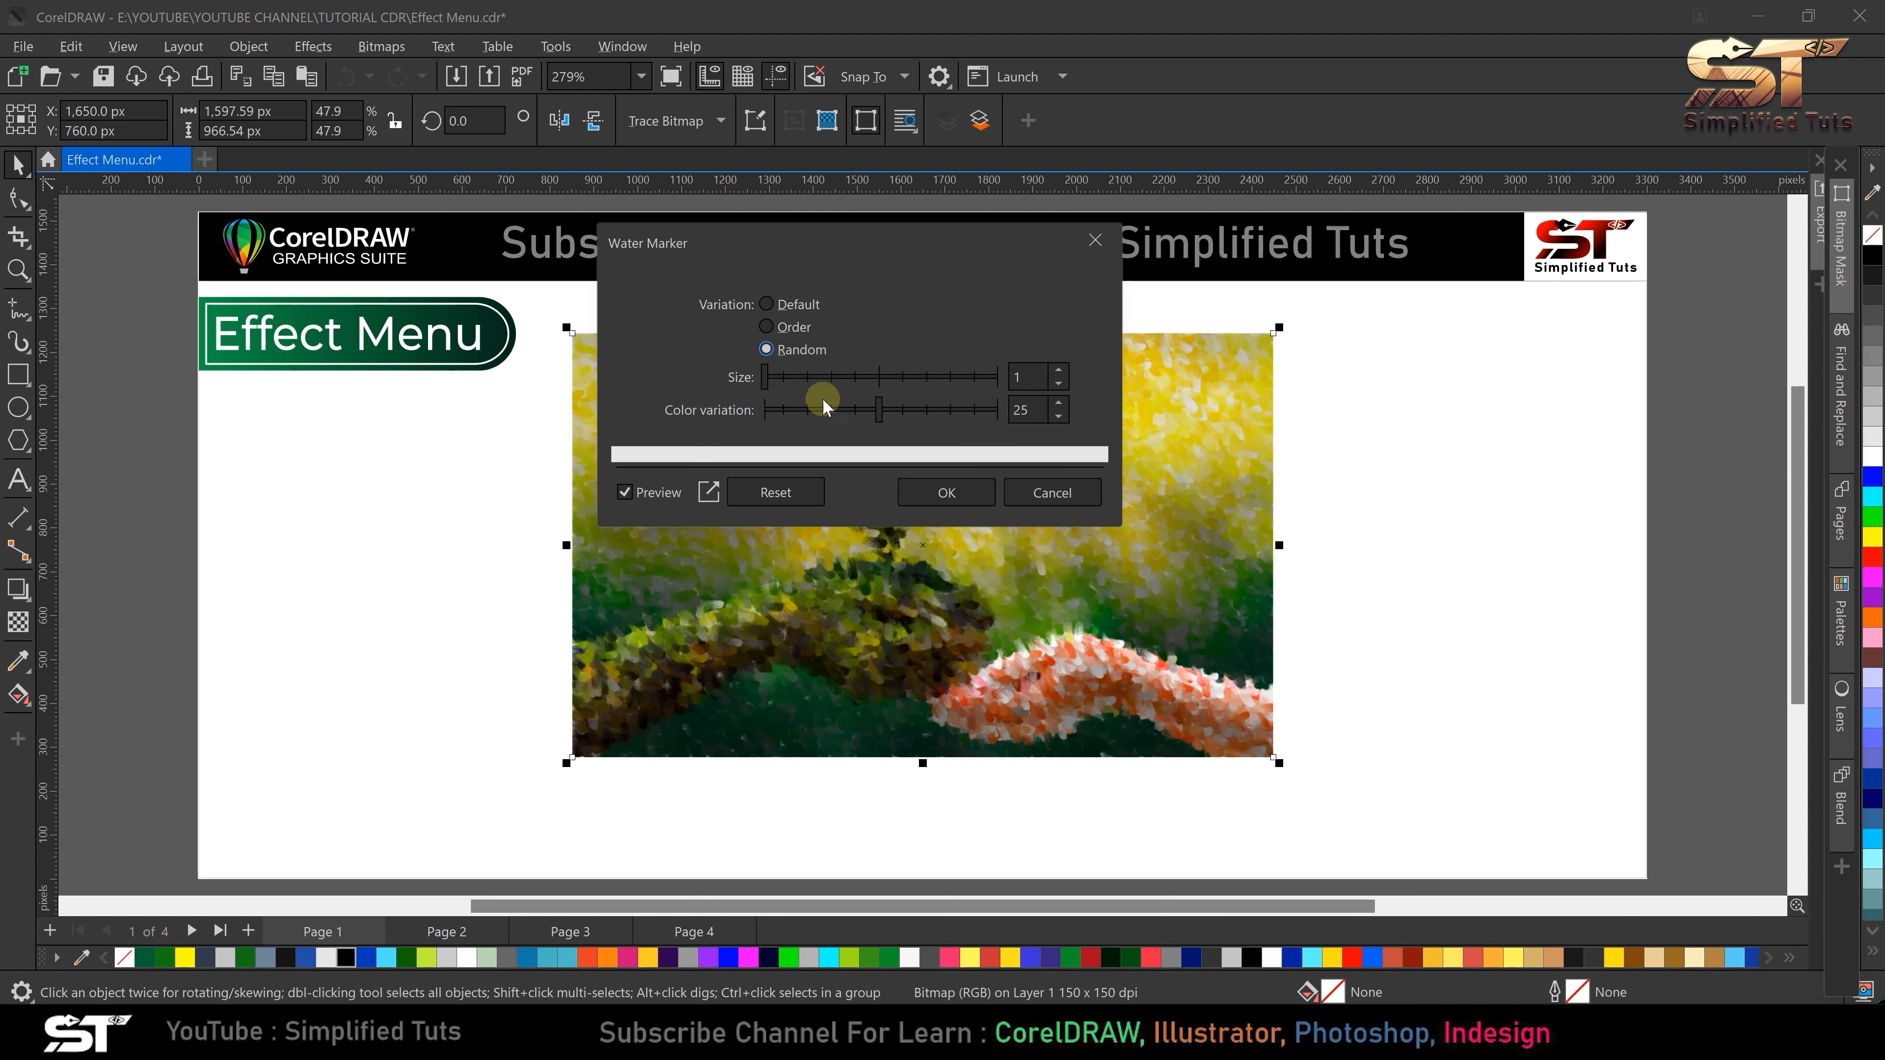
{"action": "left_click", "coordinate": [813, 377]}
{"action": "left_click_drag", "start_coordinate": [872, 383], "coordinate": [952, 379]}
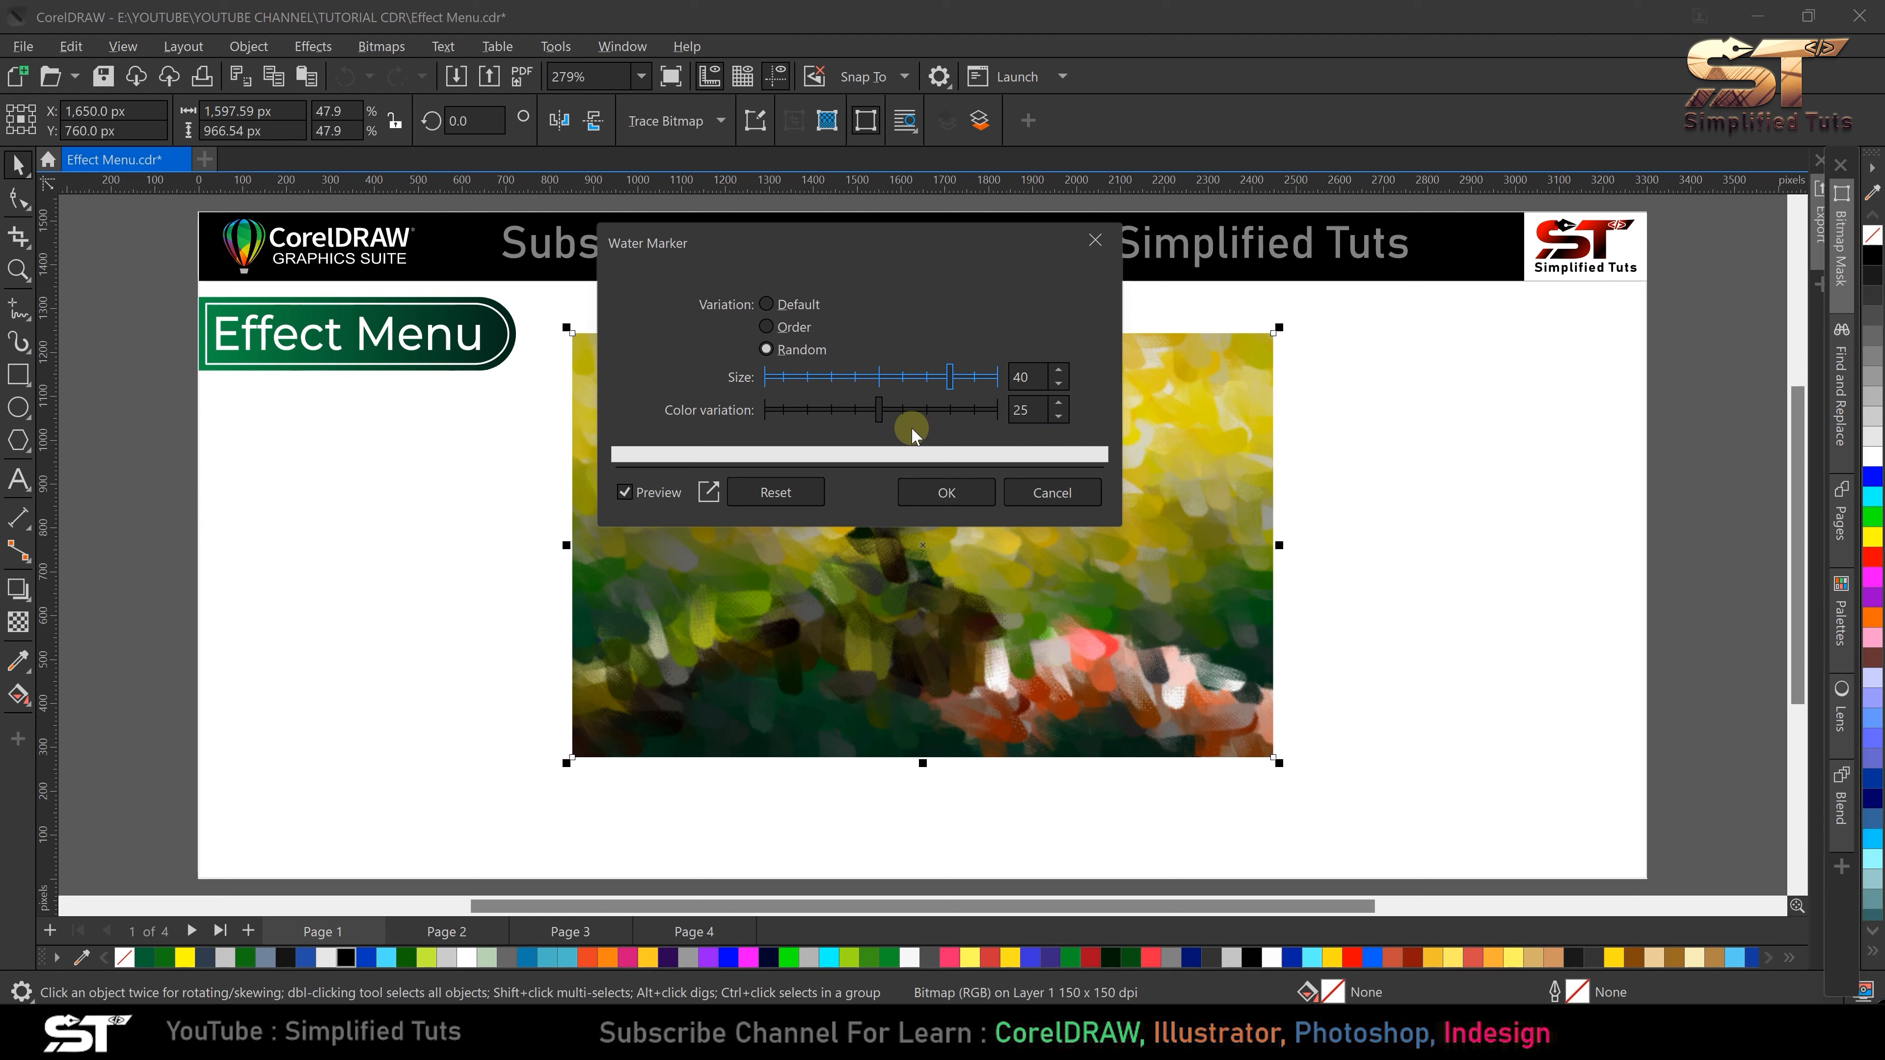
{"action": "left_click_drag", "start_coordinate": [880, 411], "coordinate": [793, 410]}
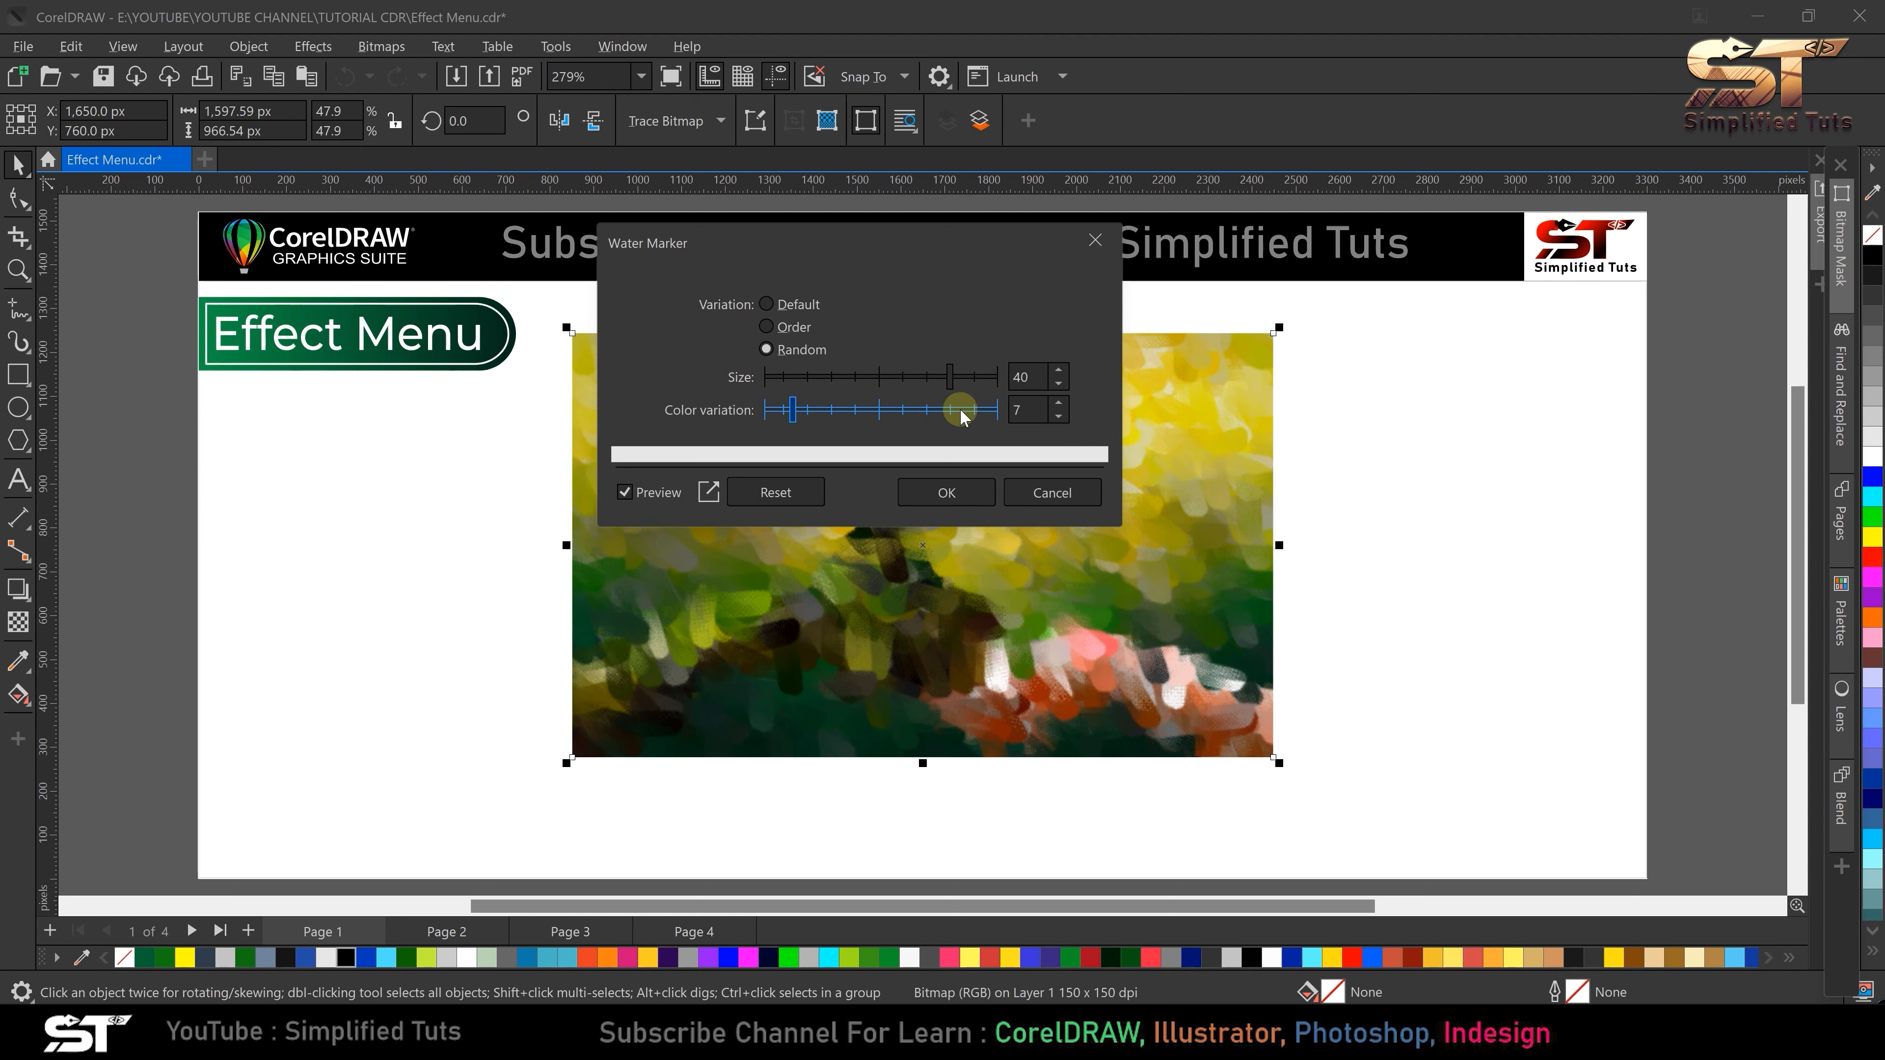
{"action": "left_click", "coordinate": [1068, 496]}
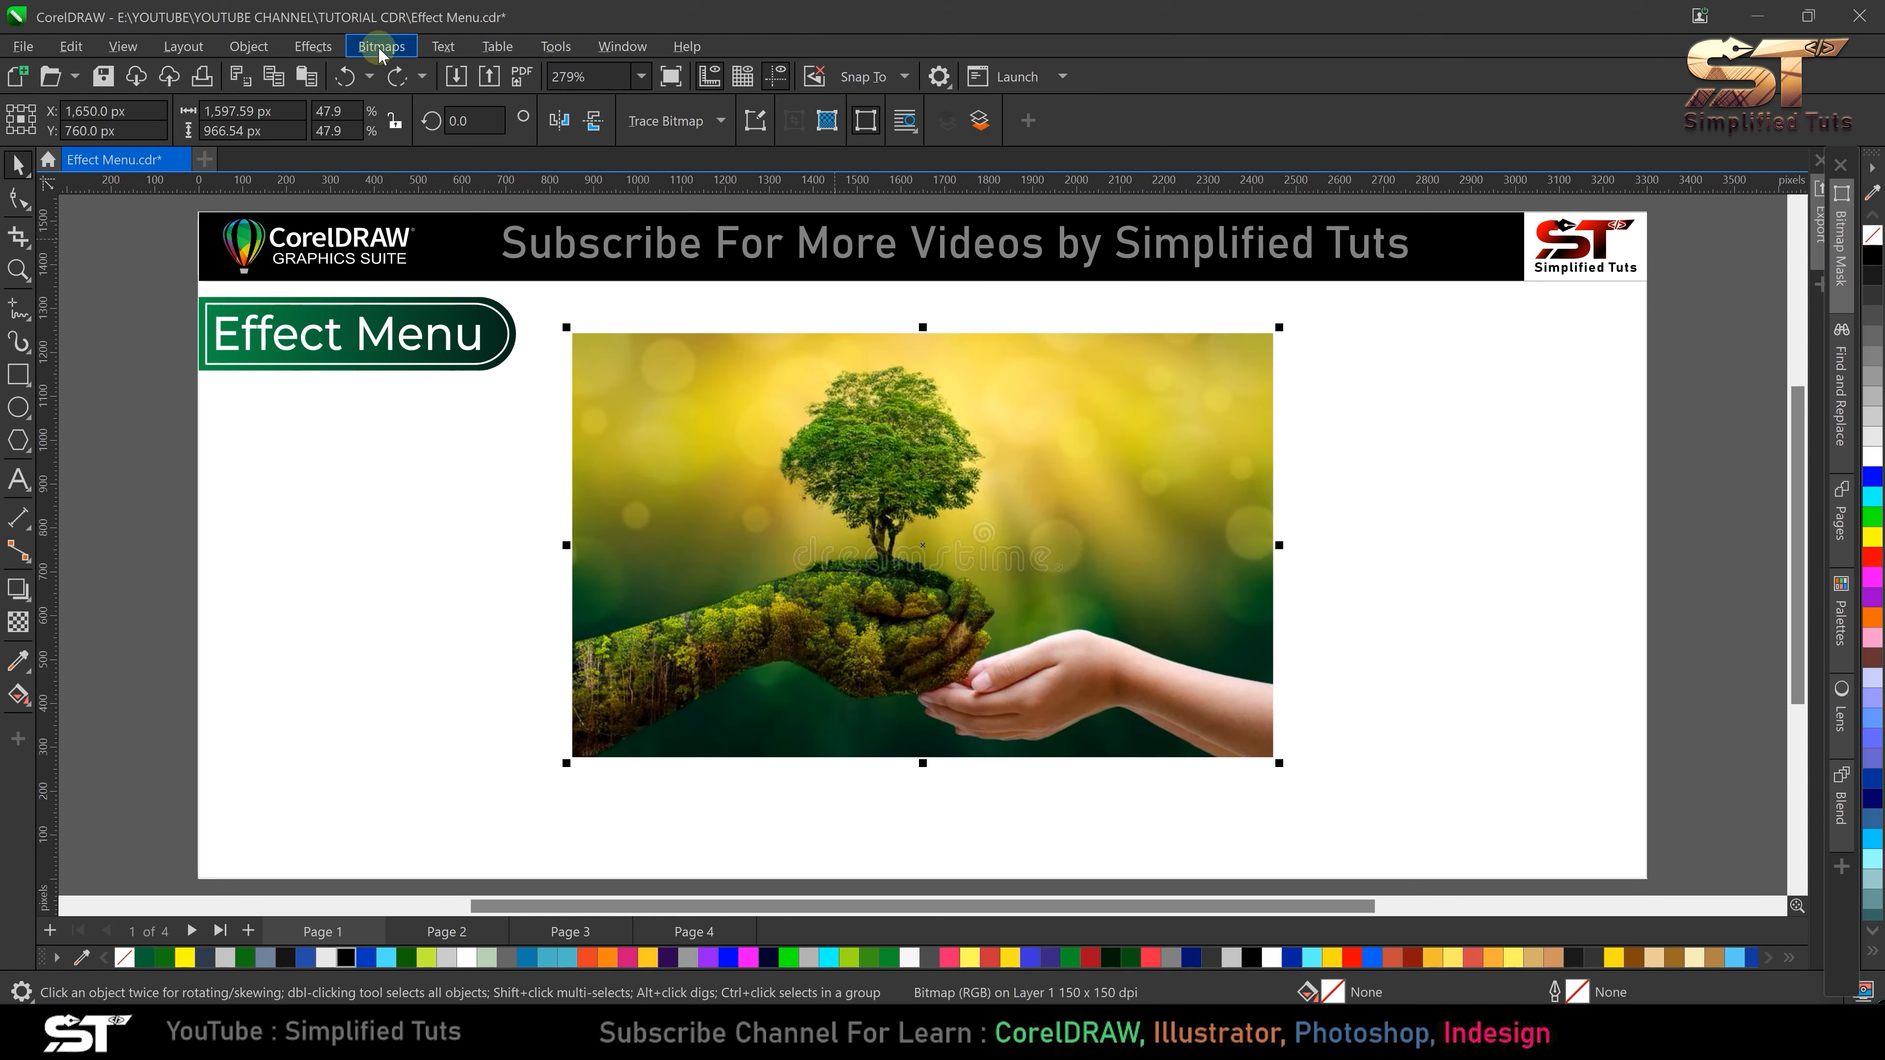
- Preview the Wave Paper art stroke on the photo in Black and White with Brush pressure 3, and discard the effect
{"action": "left_click", "coordinate": [312, 46]}
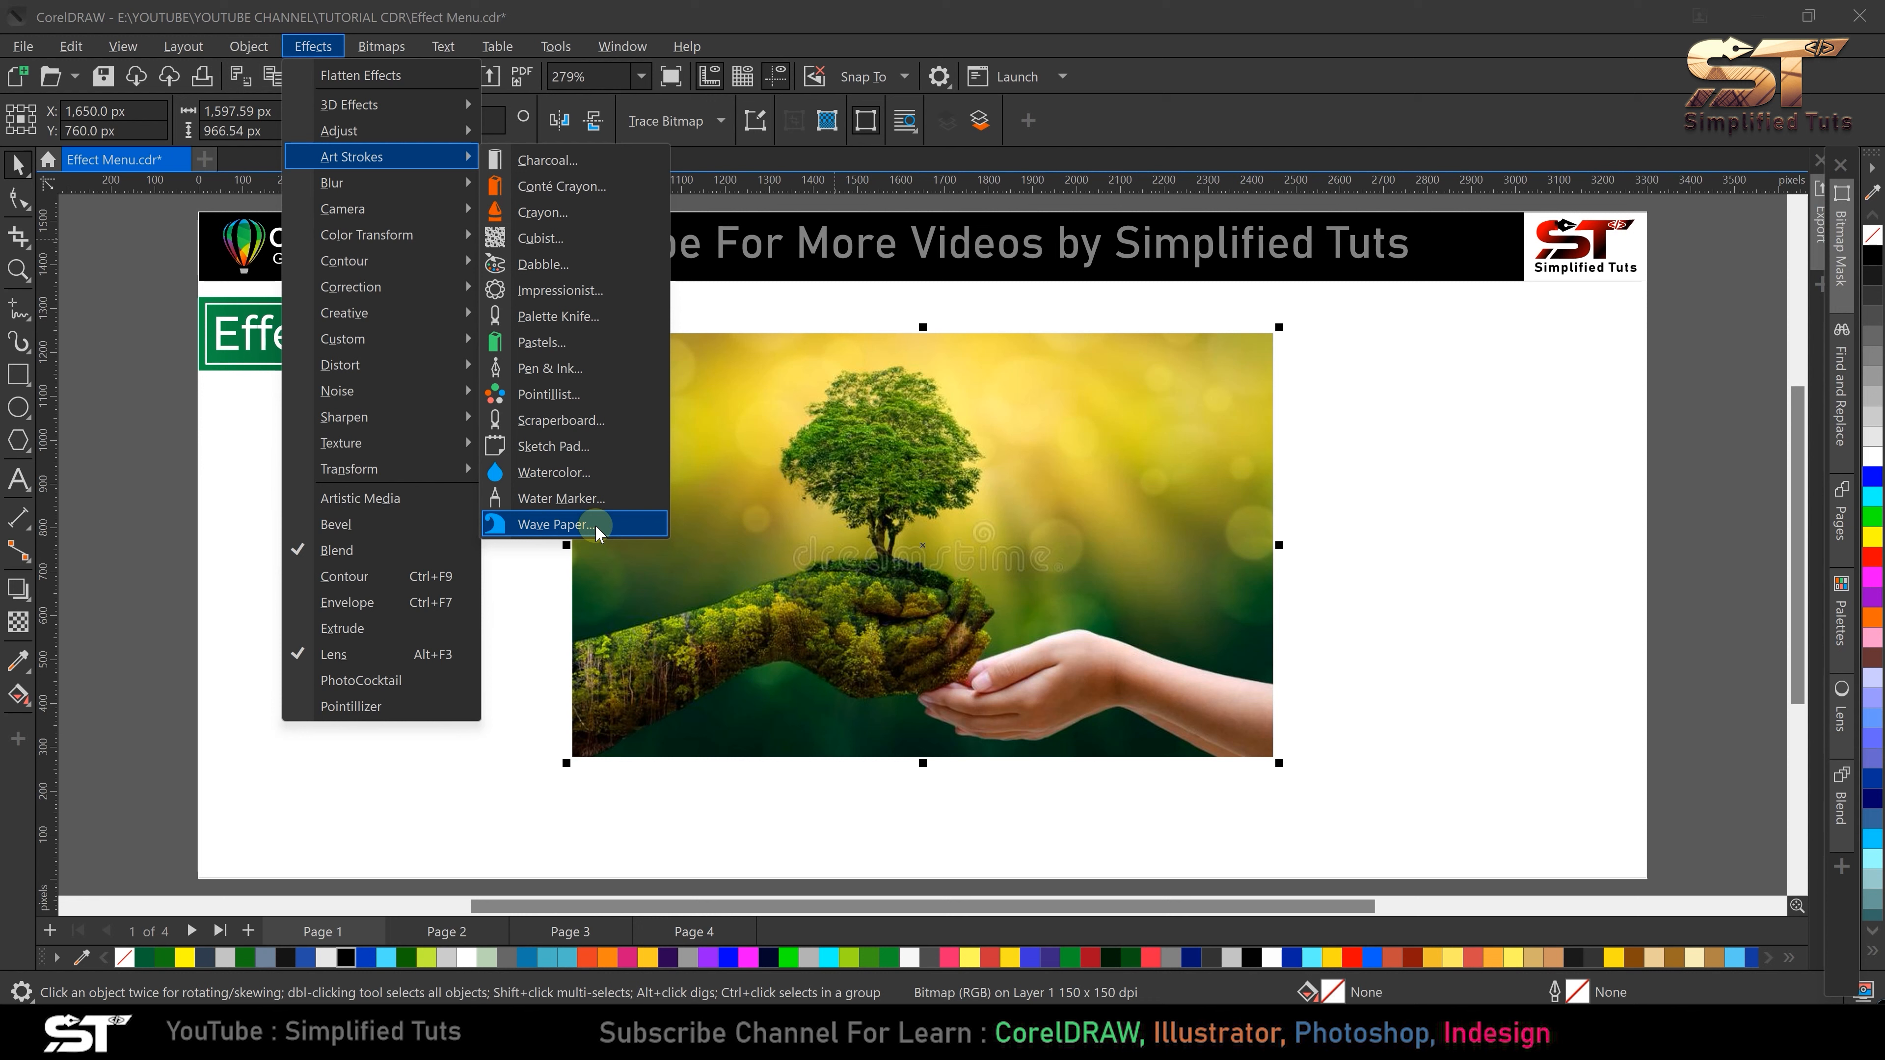
{"action": "left_click", "coordinate": [595, 524]}
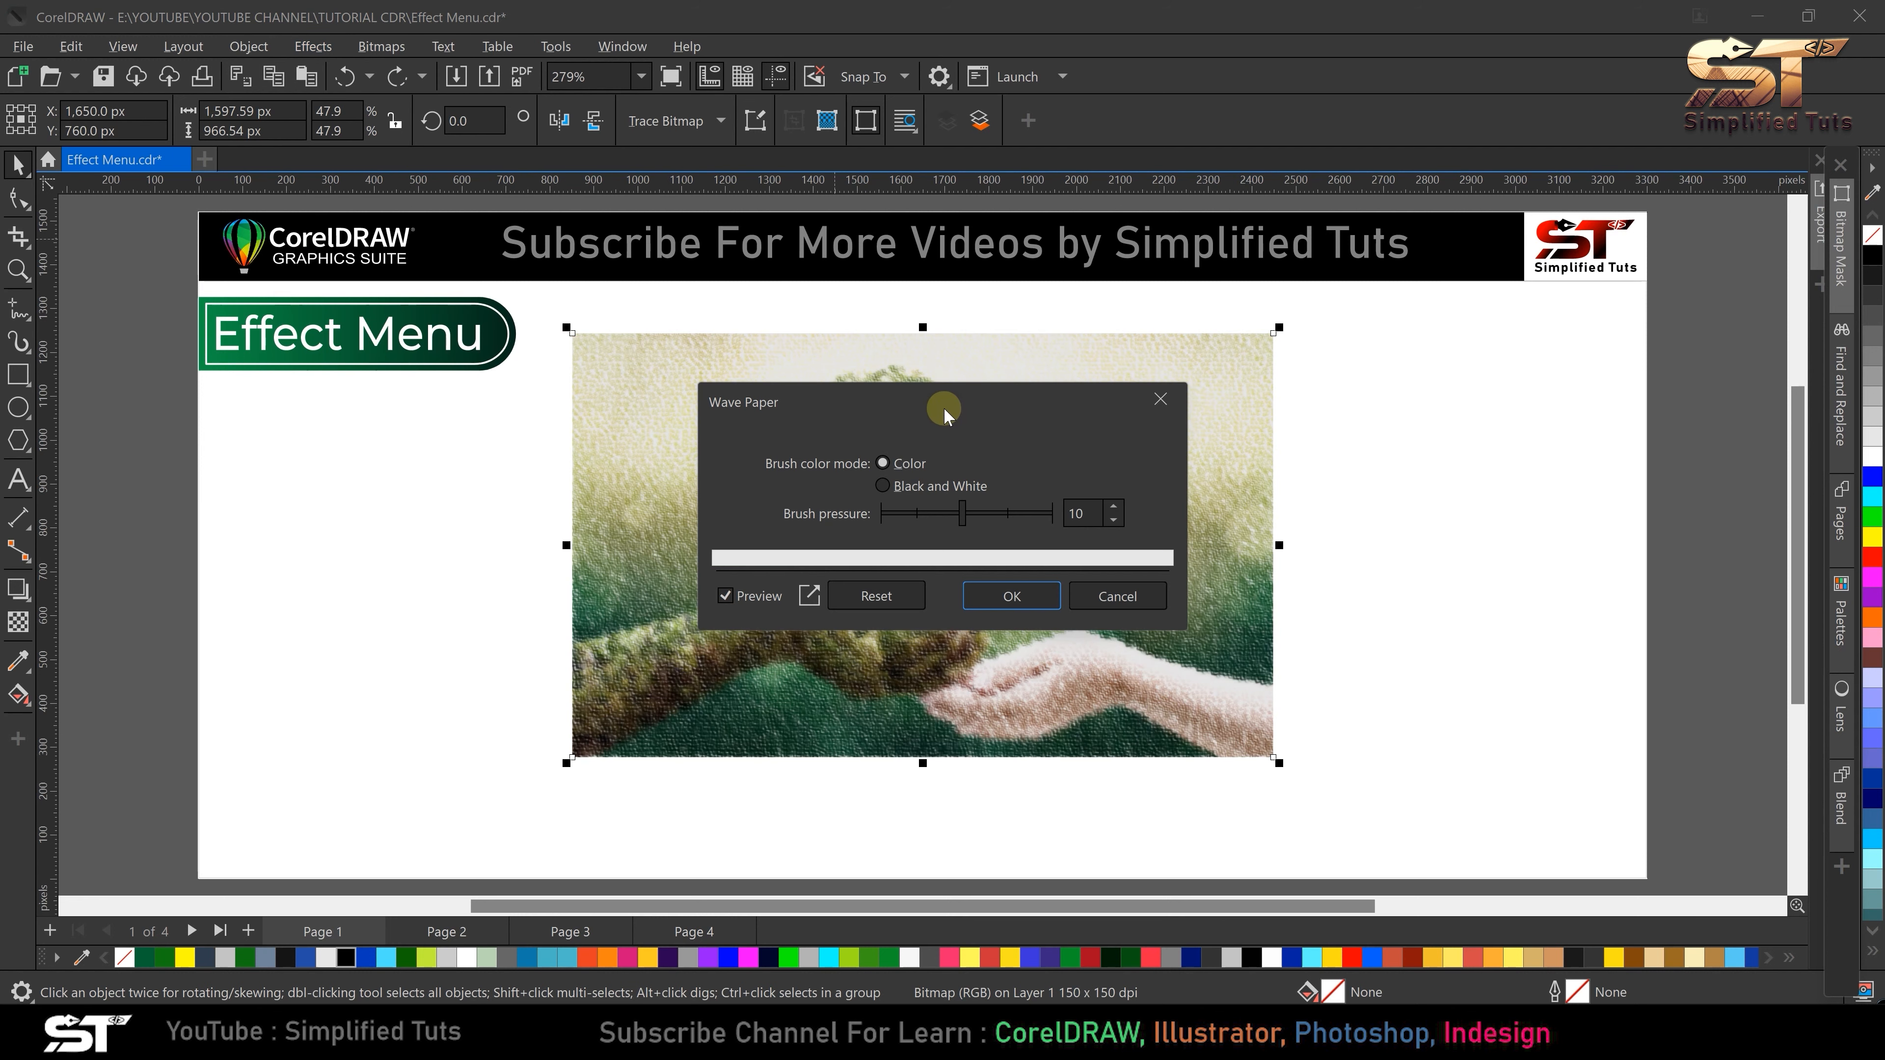
{"action": "left_click_drag", "start_coordinate": [944, 411], "coordinate": [904, 216]}
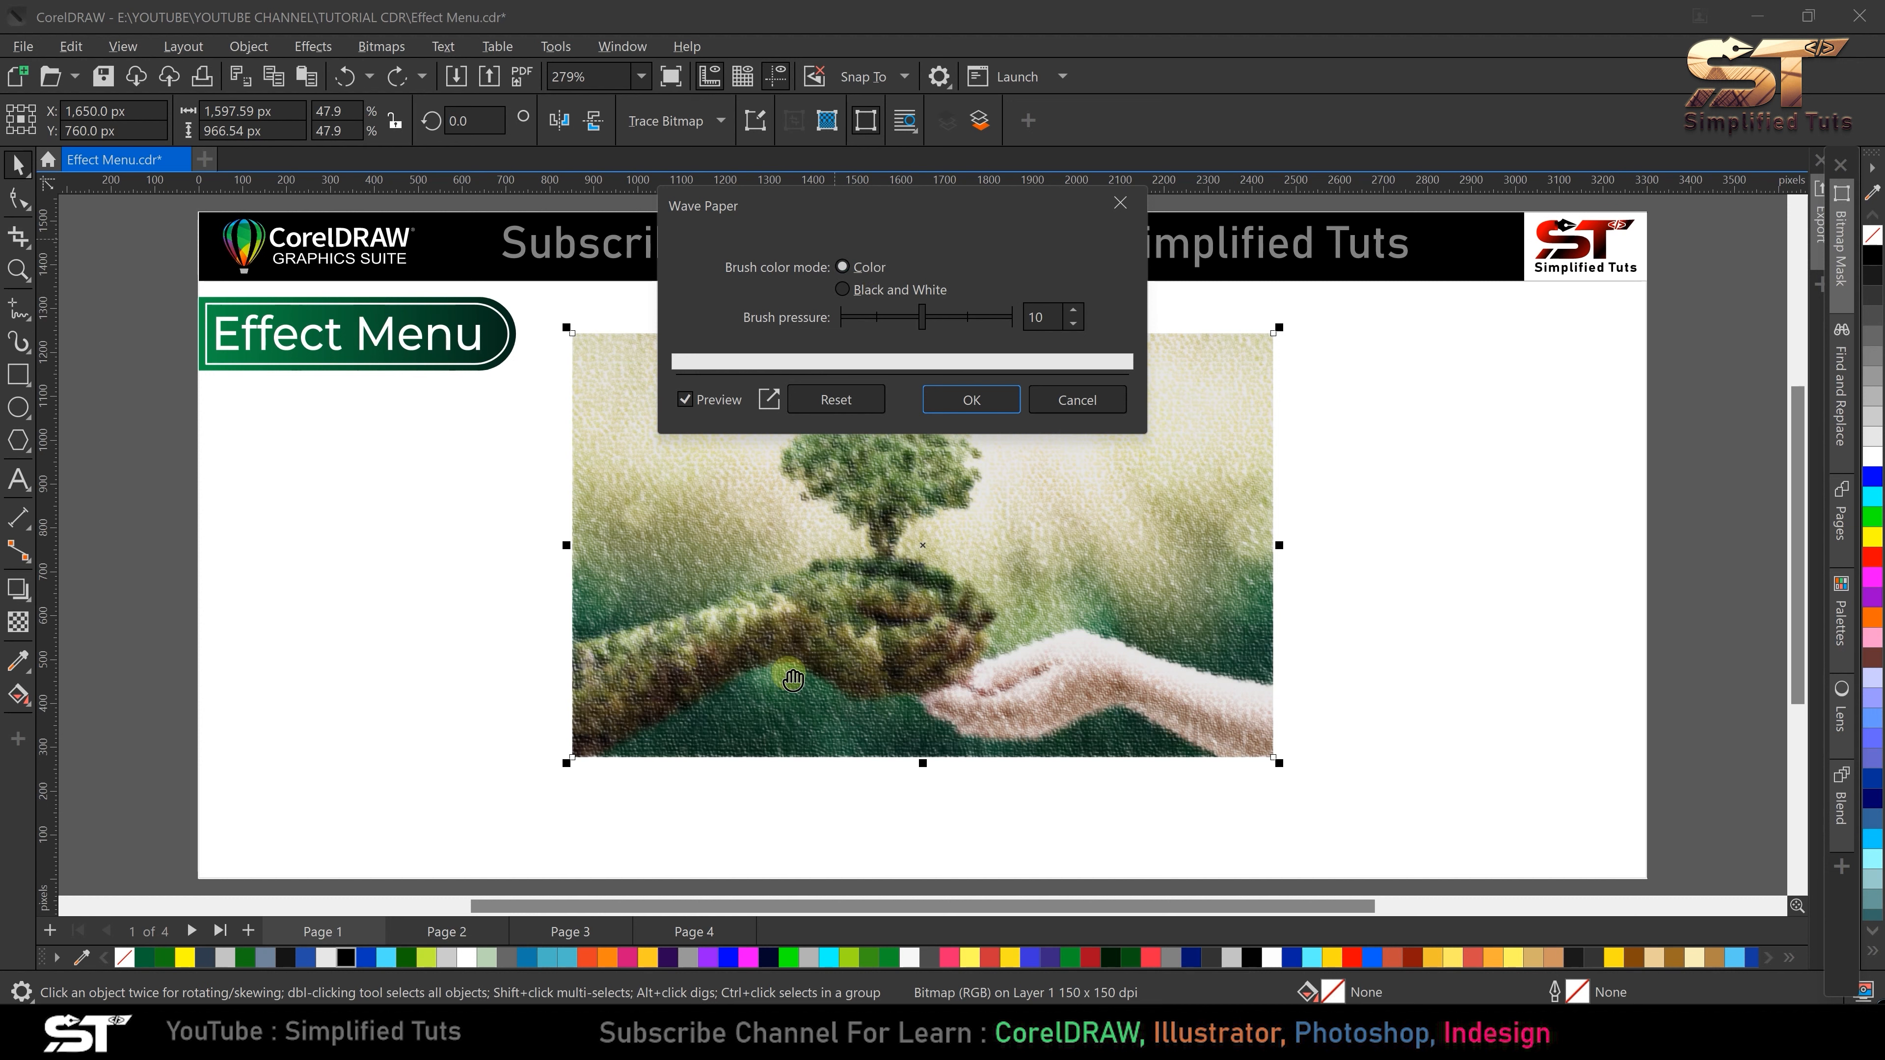
{"action": "left_click", "coordinate": [854, 289]}
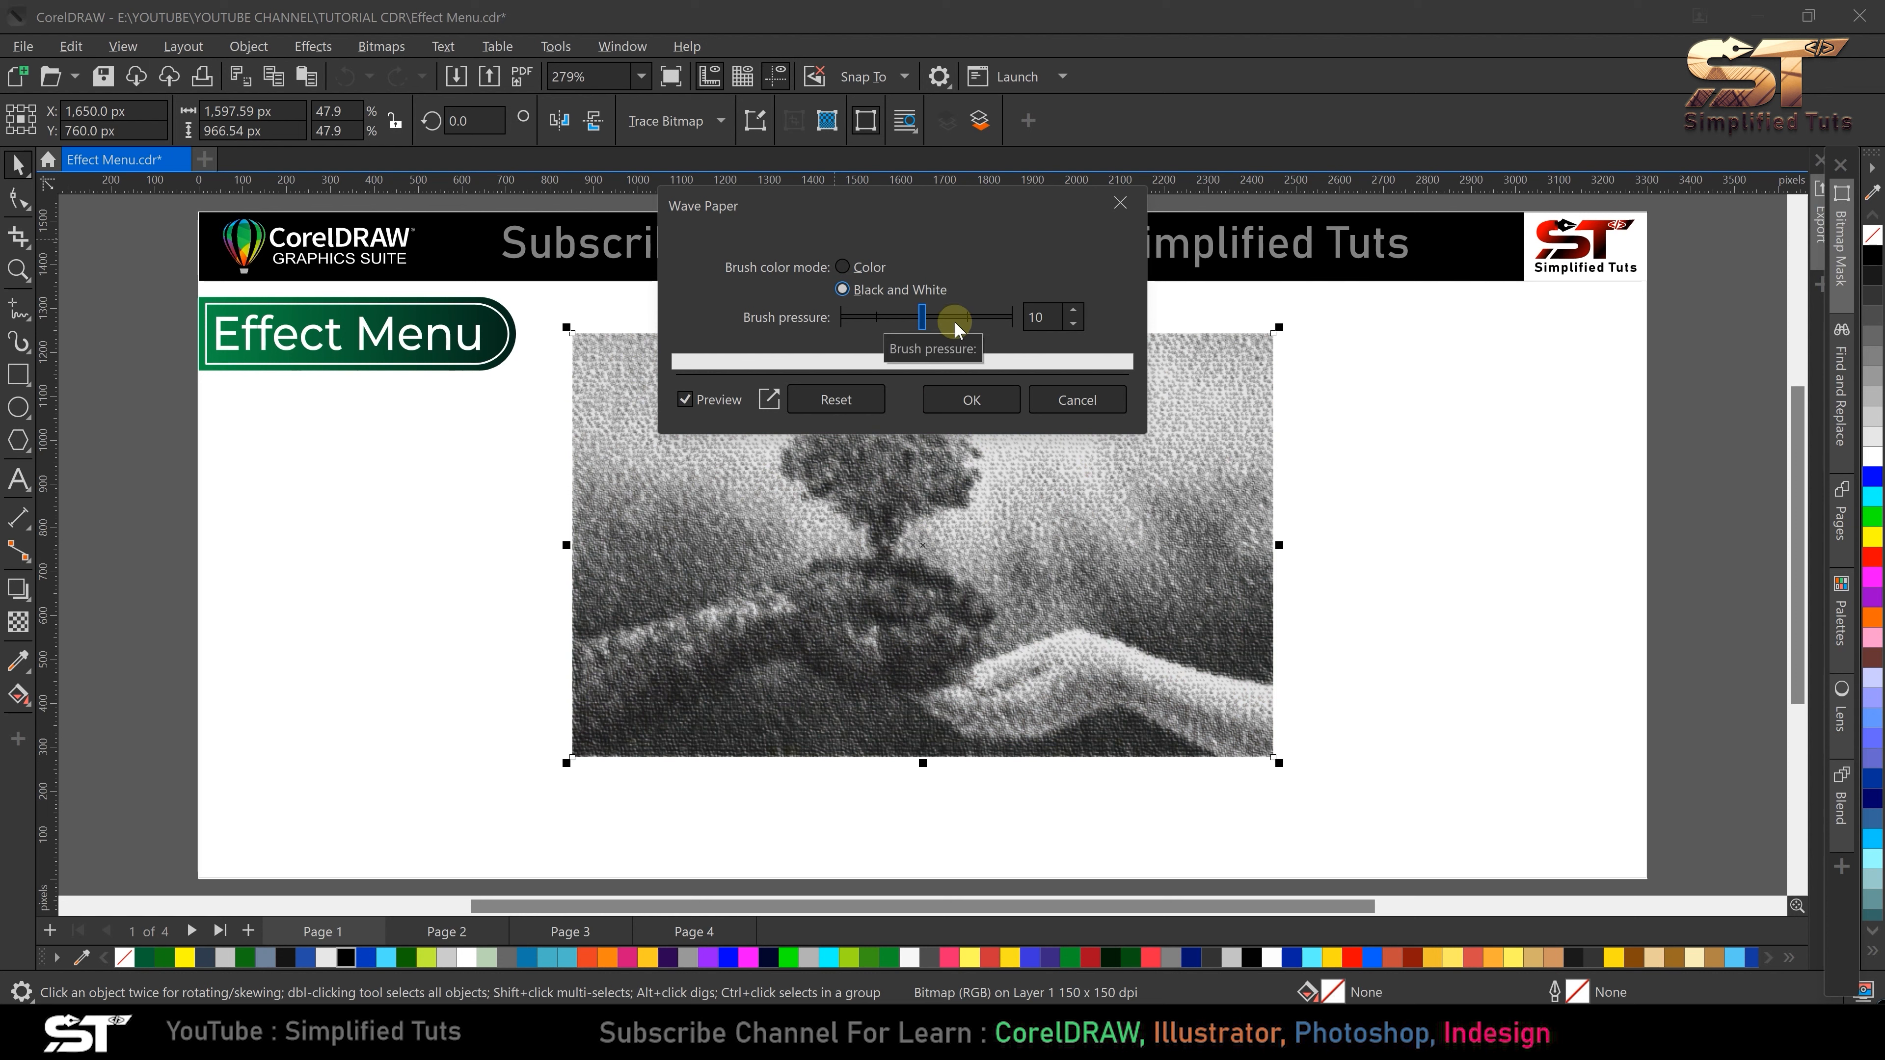
{"action": "left_click_drag", "start_coordinate": [958, 319], "coordinate": [993, 327]}
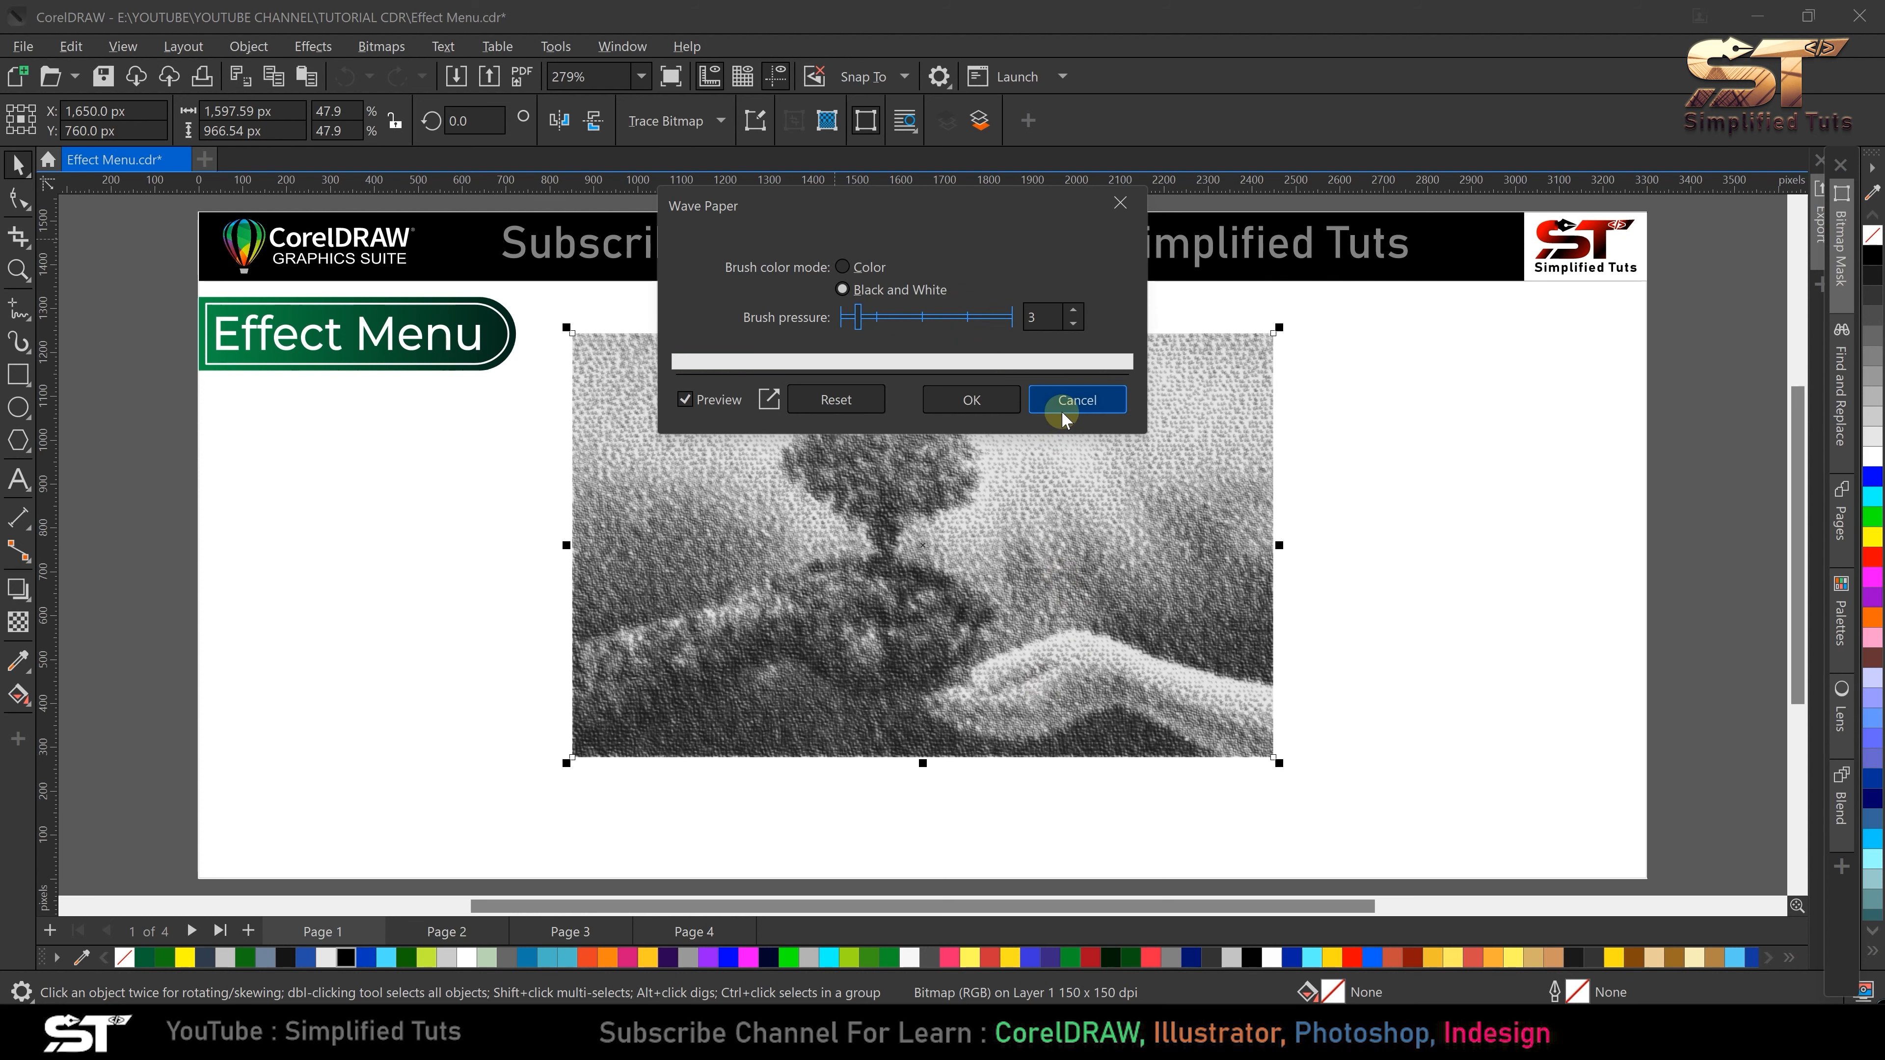
{"action": "left_click", "coordinate": [1075, 403]}
- Compare which Art Strokes effects are available for the photo and for the background PowerClip group, and reselect the photo
{"action": "left_click", "coordinate": [314, 48]}
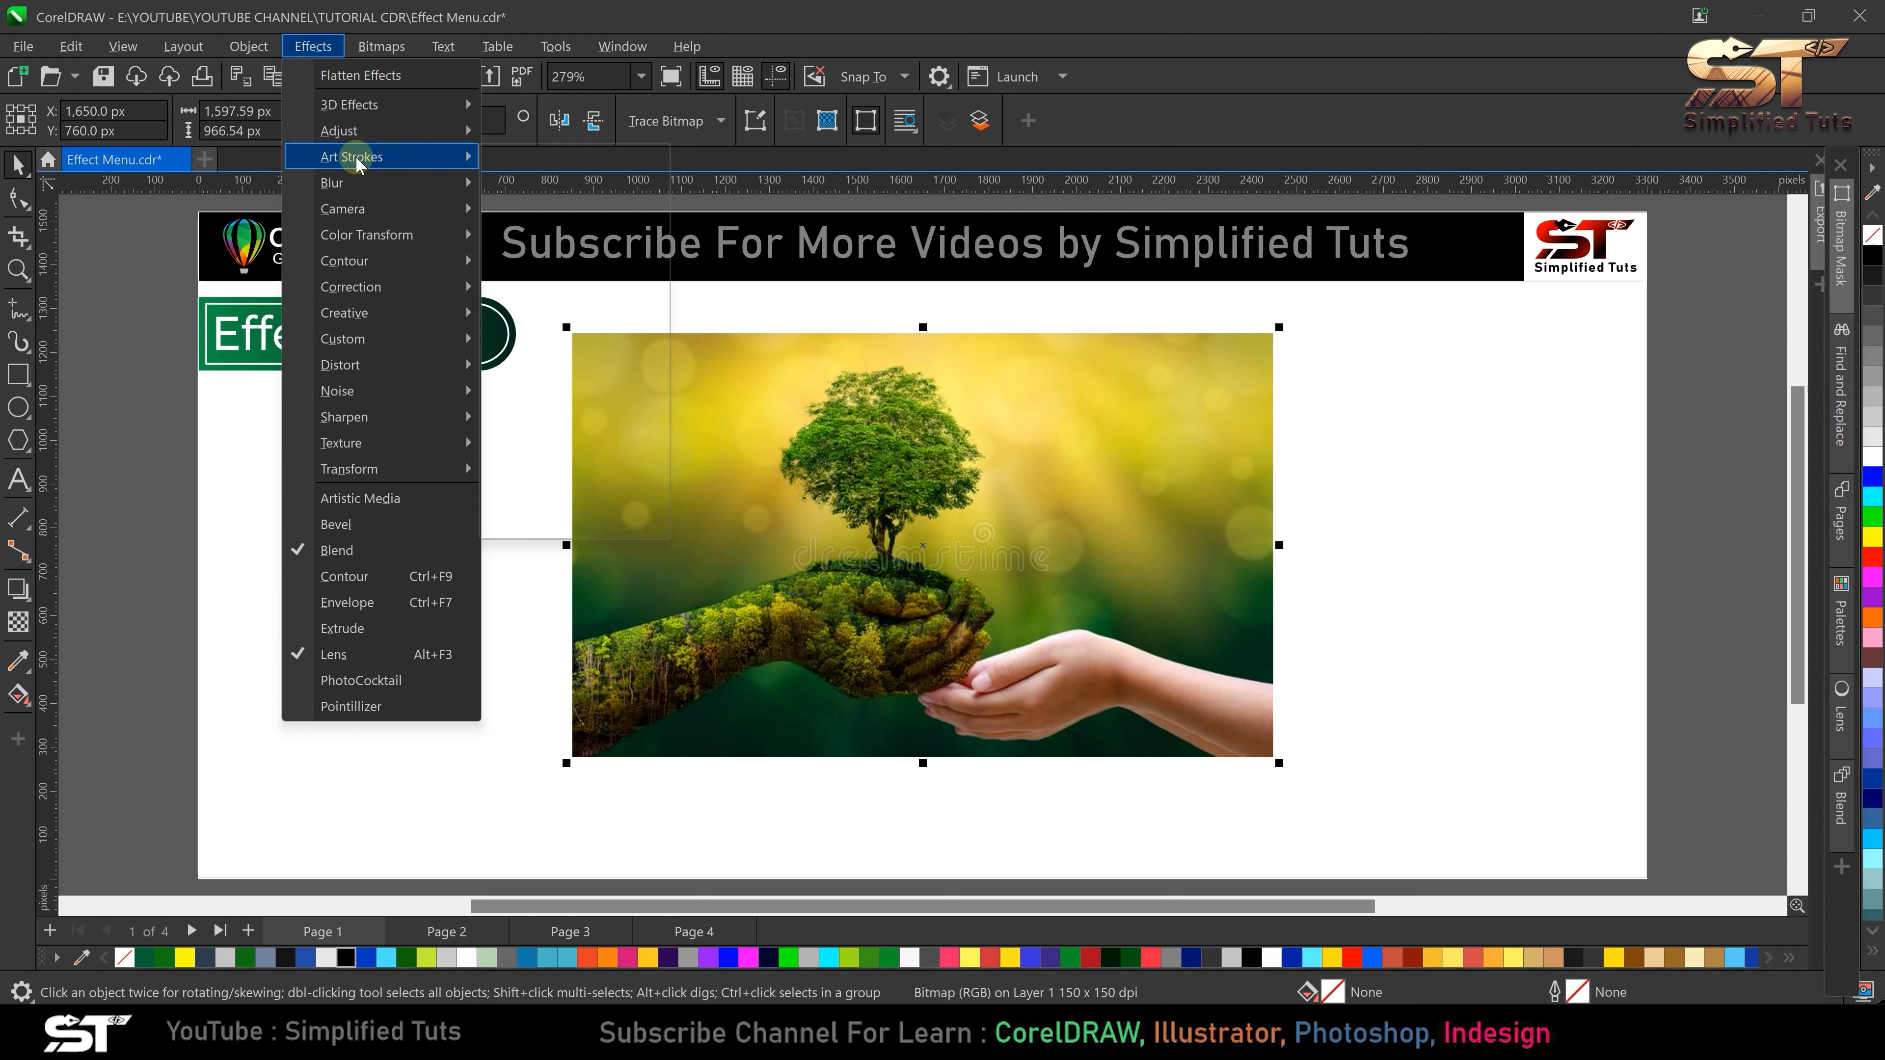
{"action": "mouse_move", "coordinate": [371, 156]}
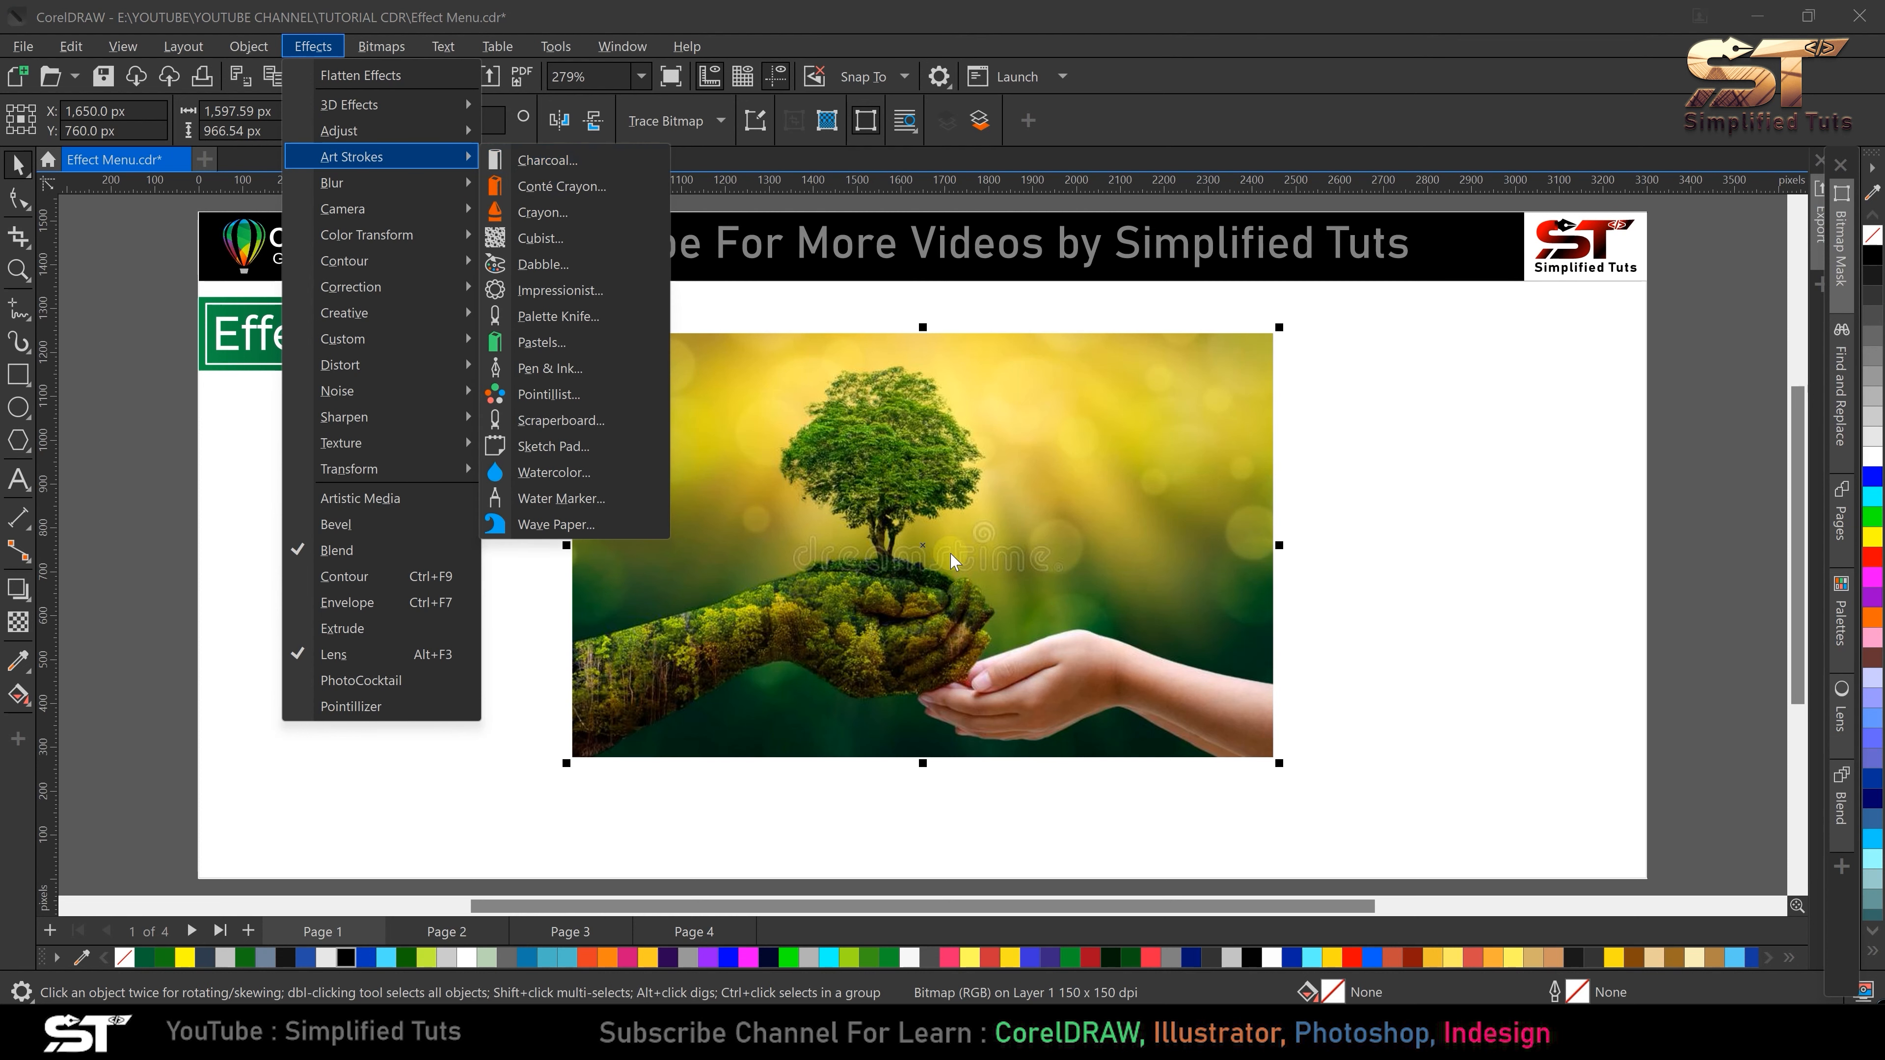
{"action": "left_click", "coordinate": [1490, 610]}
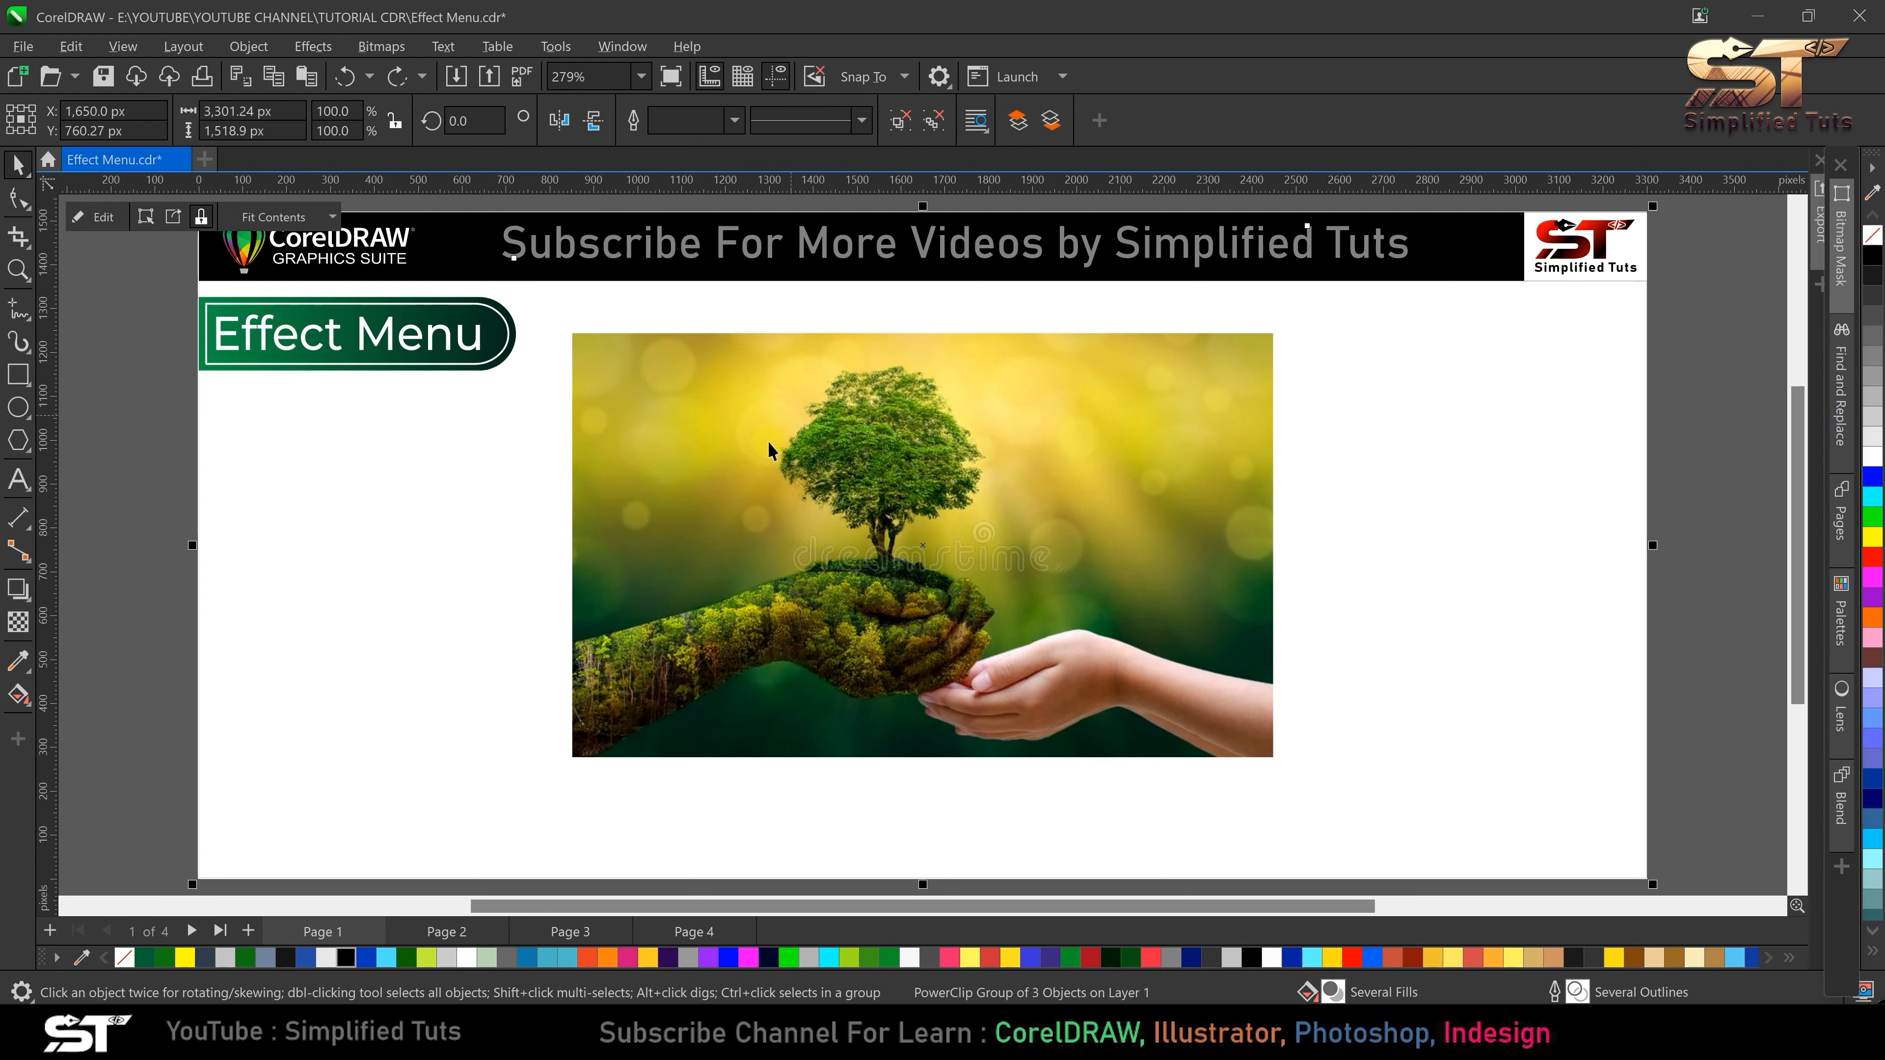
{"action": "left_click", "coordinate": [250, 47]}
{"action": "mouse_move", "coordinate": [312, 50]}
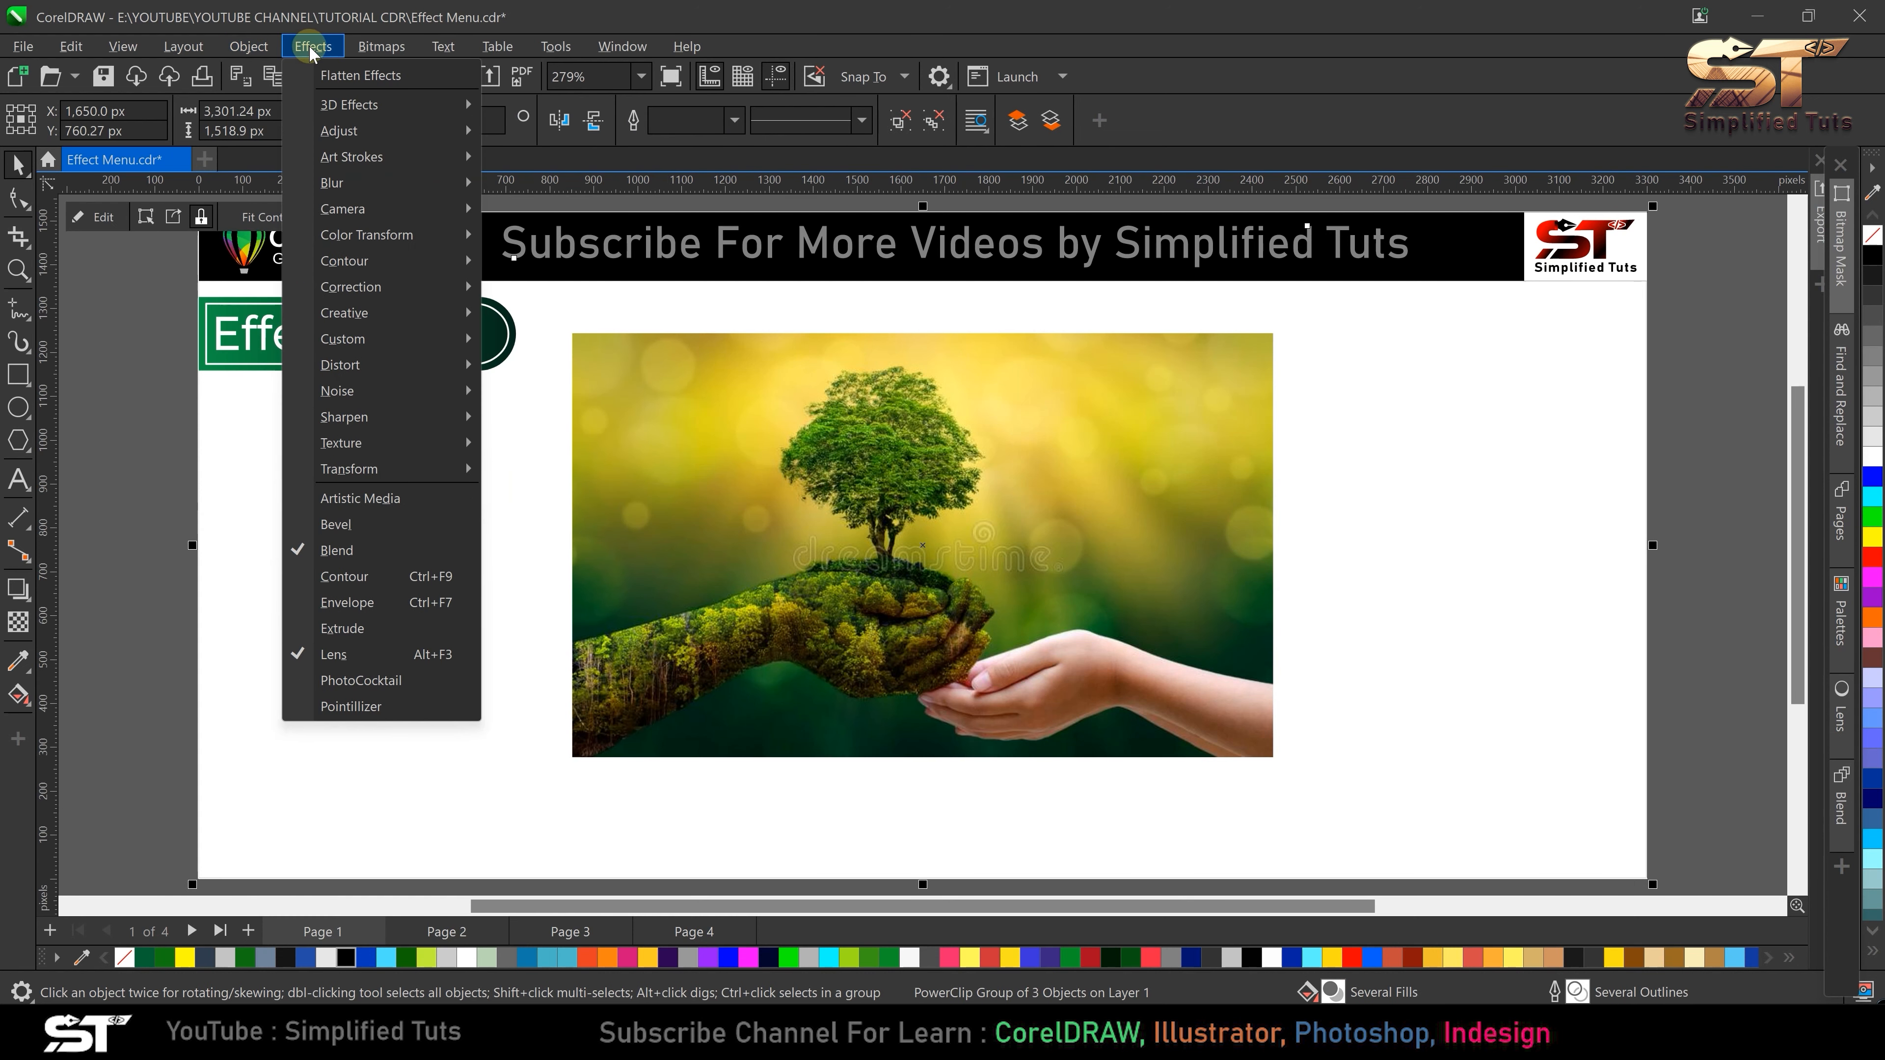
{"action": "mouse_move", "coordinate": [410, 158]}
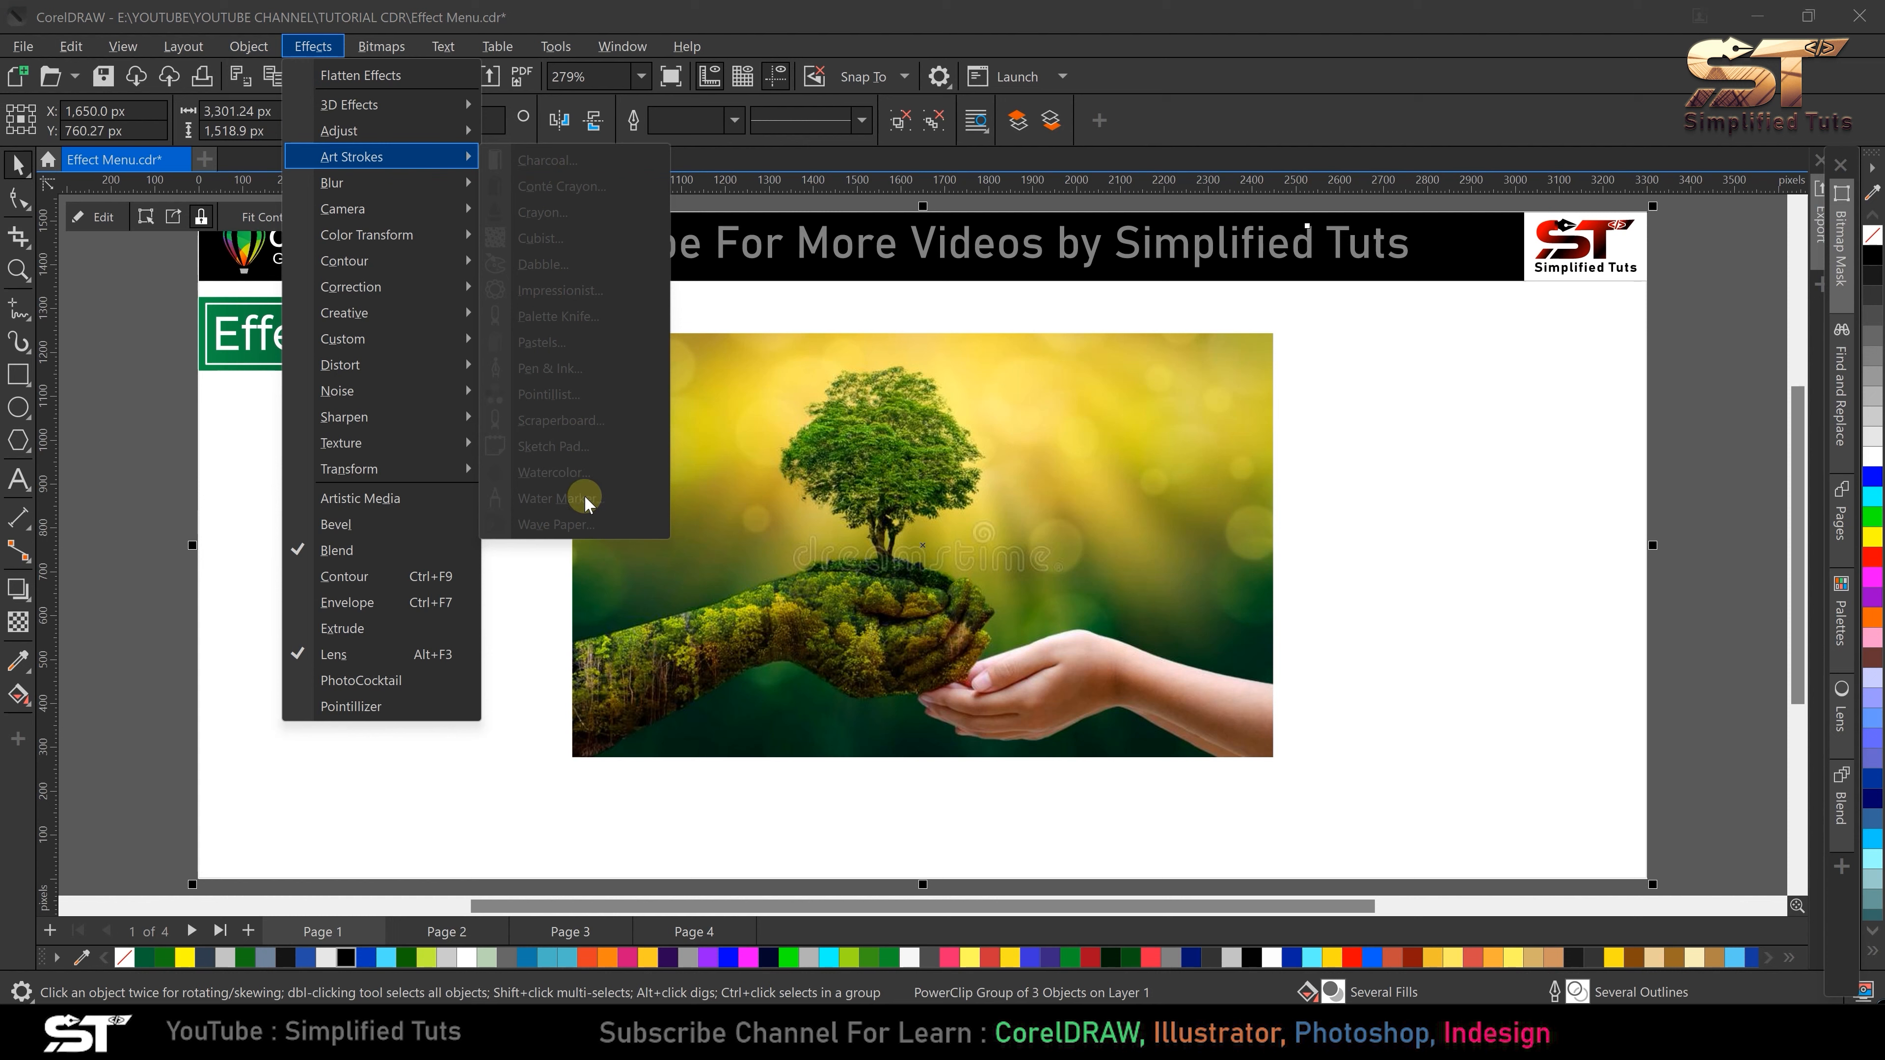
{"action": "left_click", "coordinate": [1040, 523]}
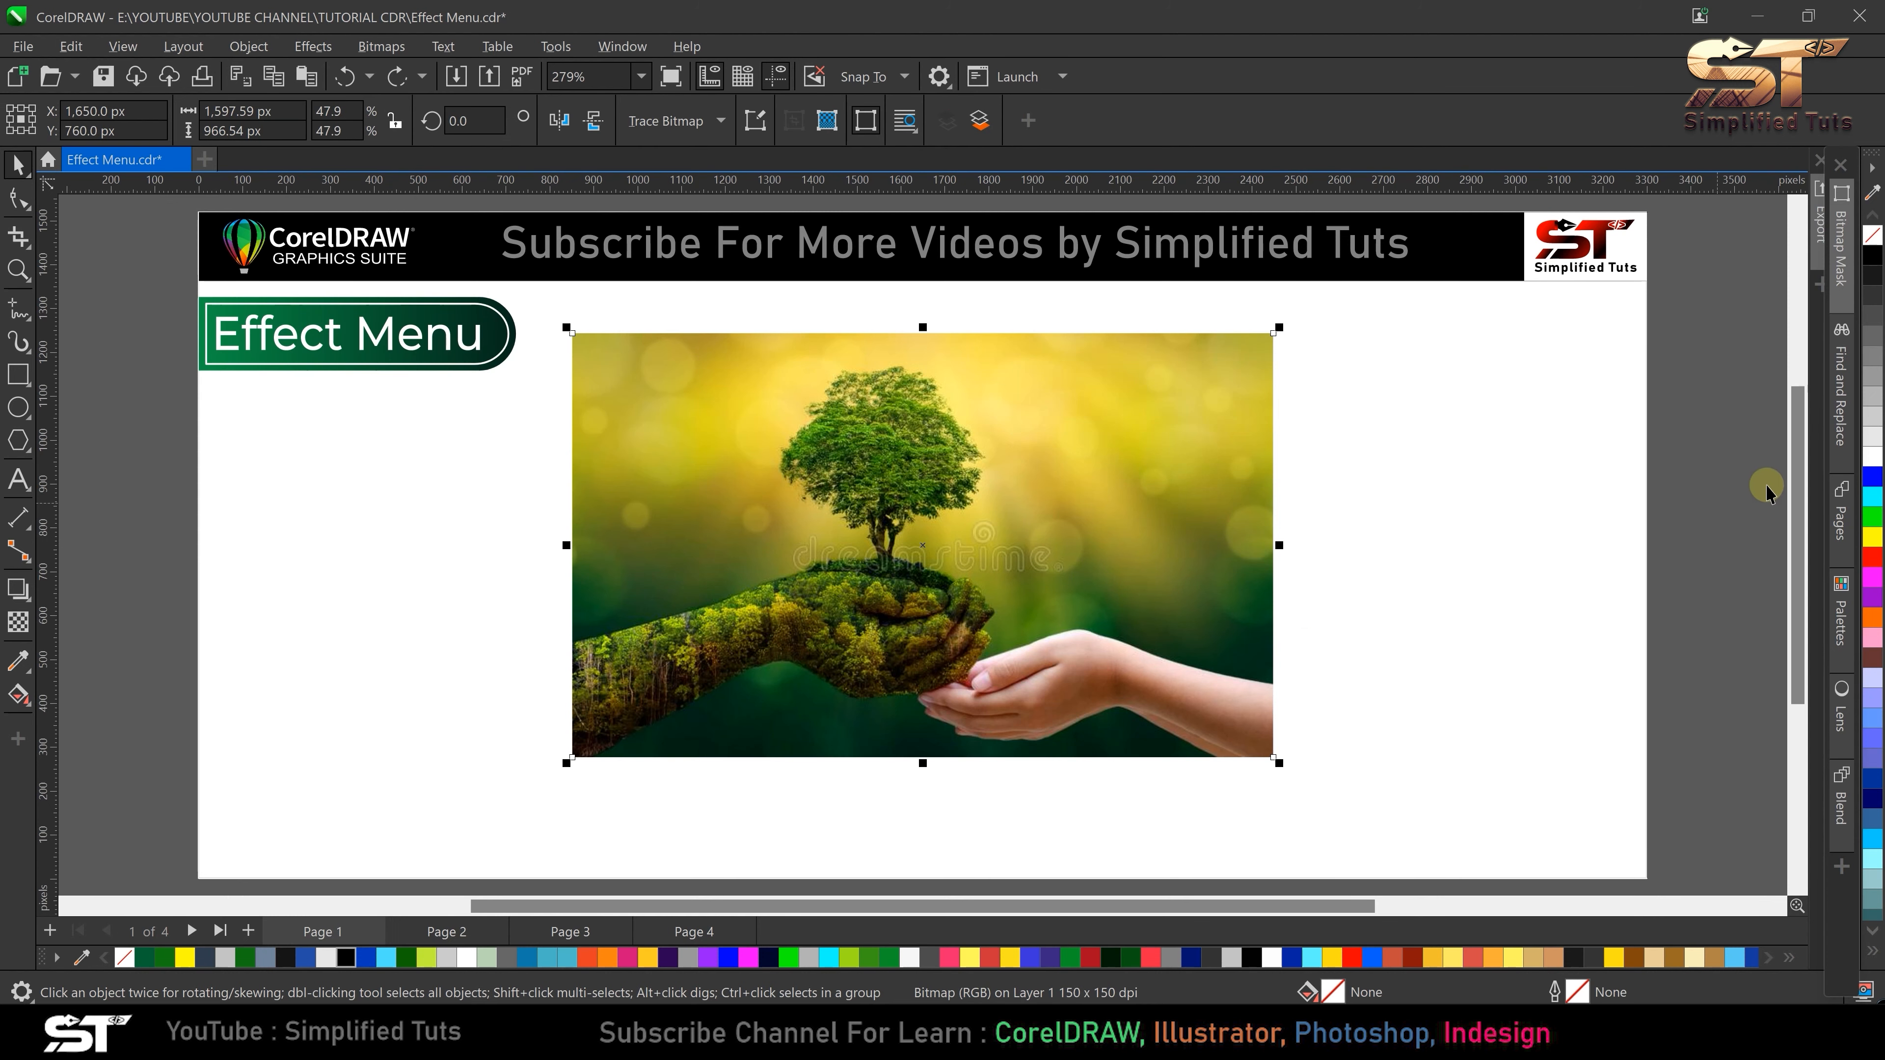
- Look through the Blur effects offered for the selected tree-and-hands photo
{"action": "scroll", "coordinate": [1799, 490], "scroll_direction": "down", "scroll_amount": 1}
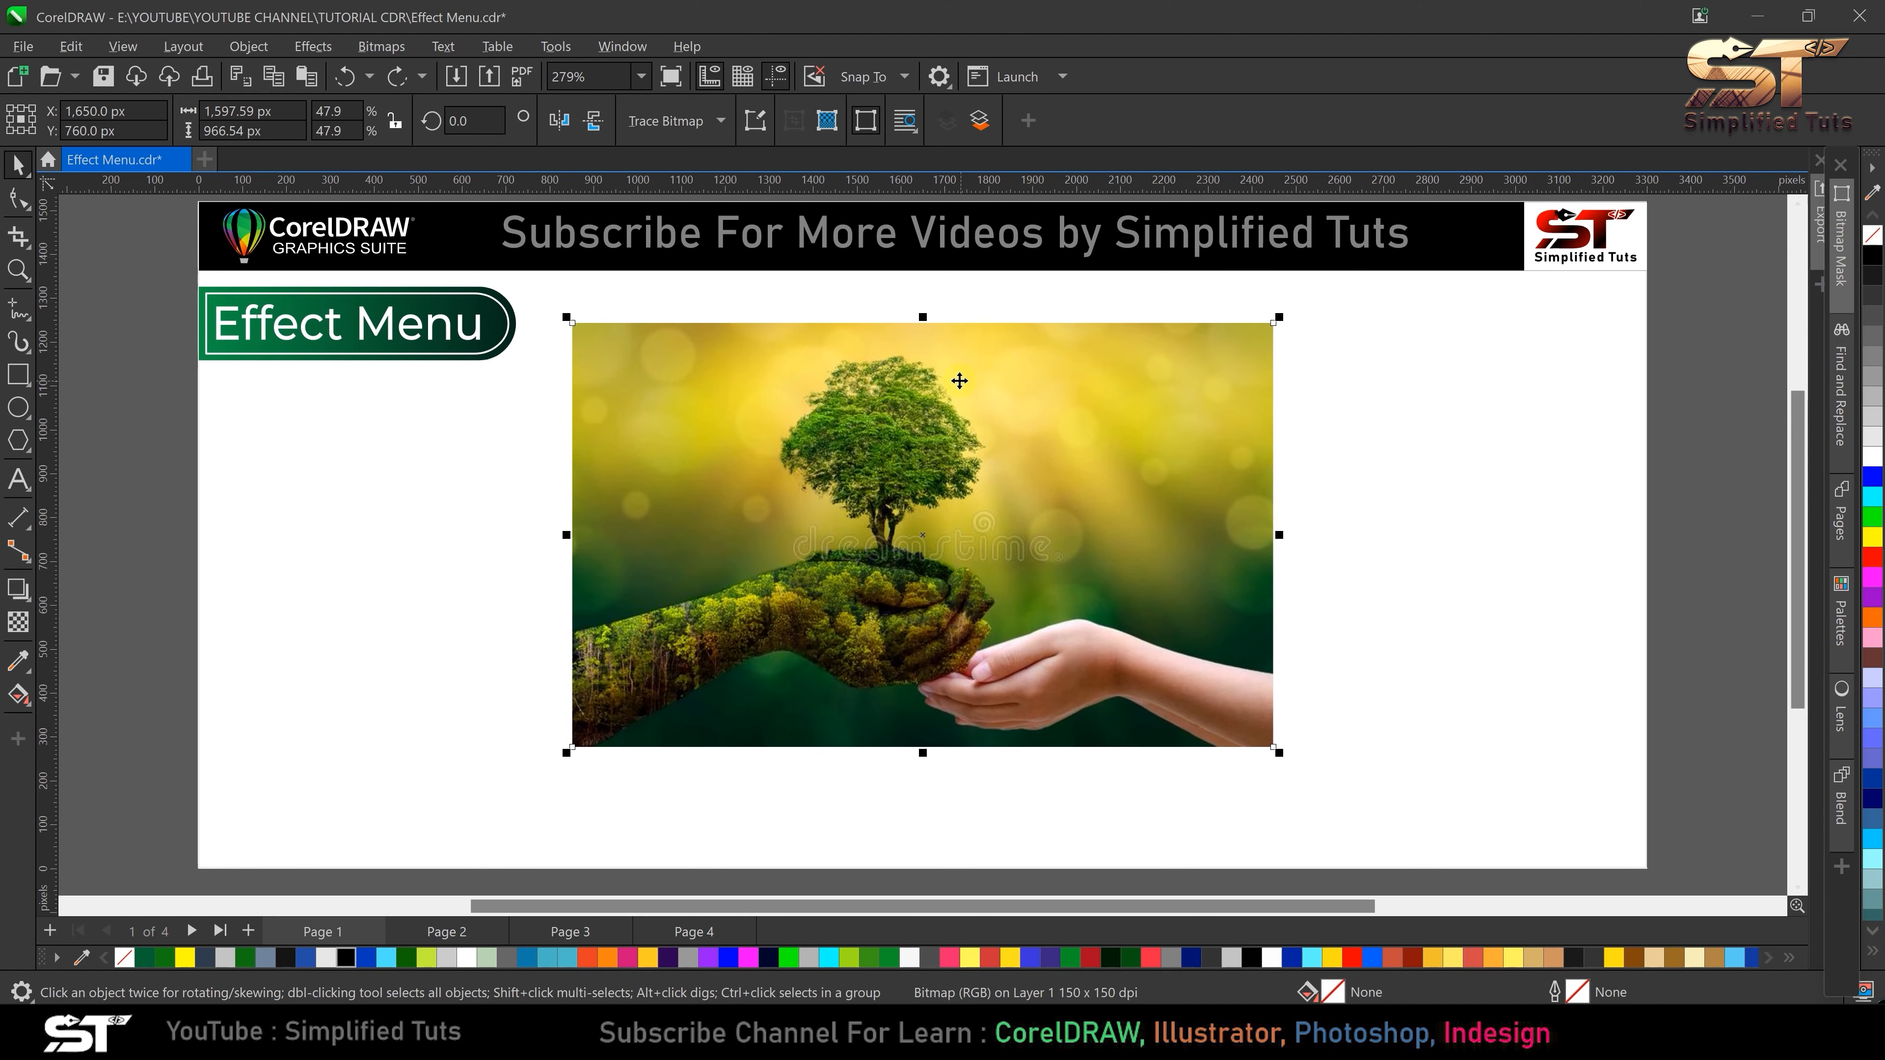
{"action": "scroll", "coordinate": [669, 584], "scroll_direction": "down", "scroll_amount": 1}
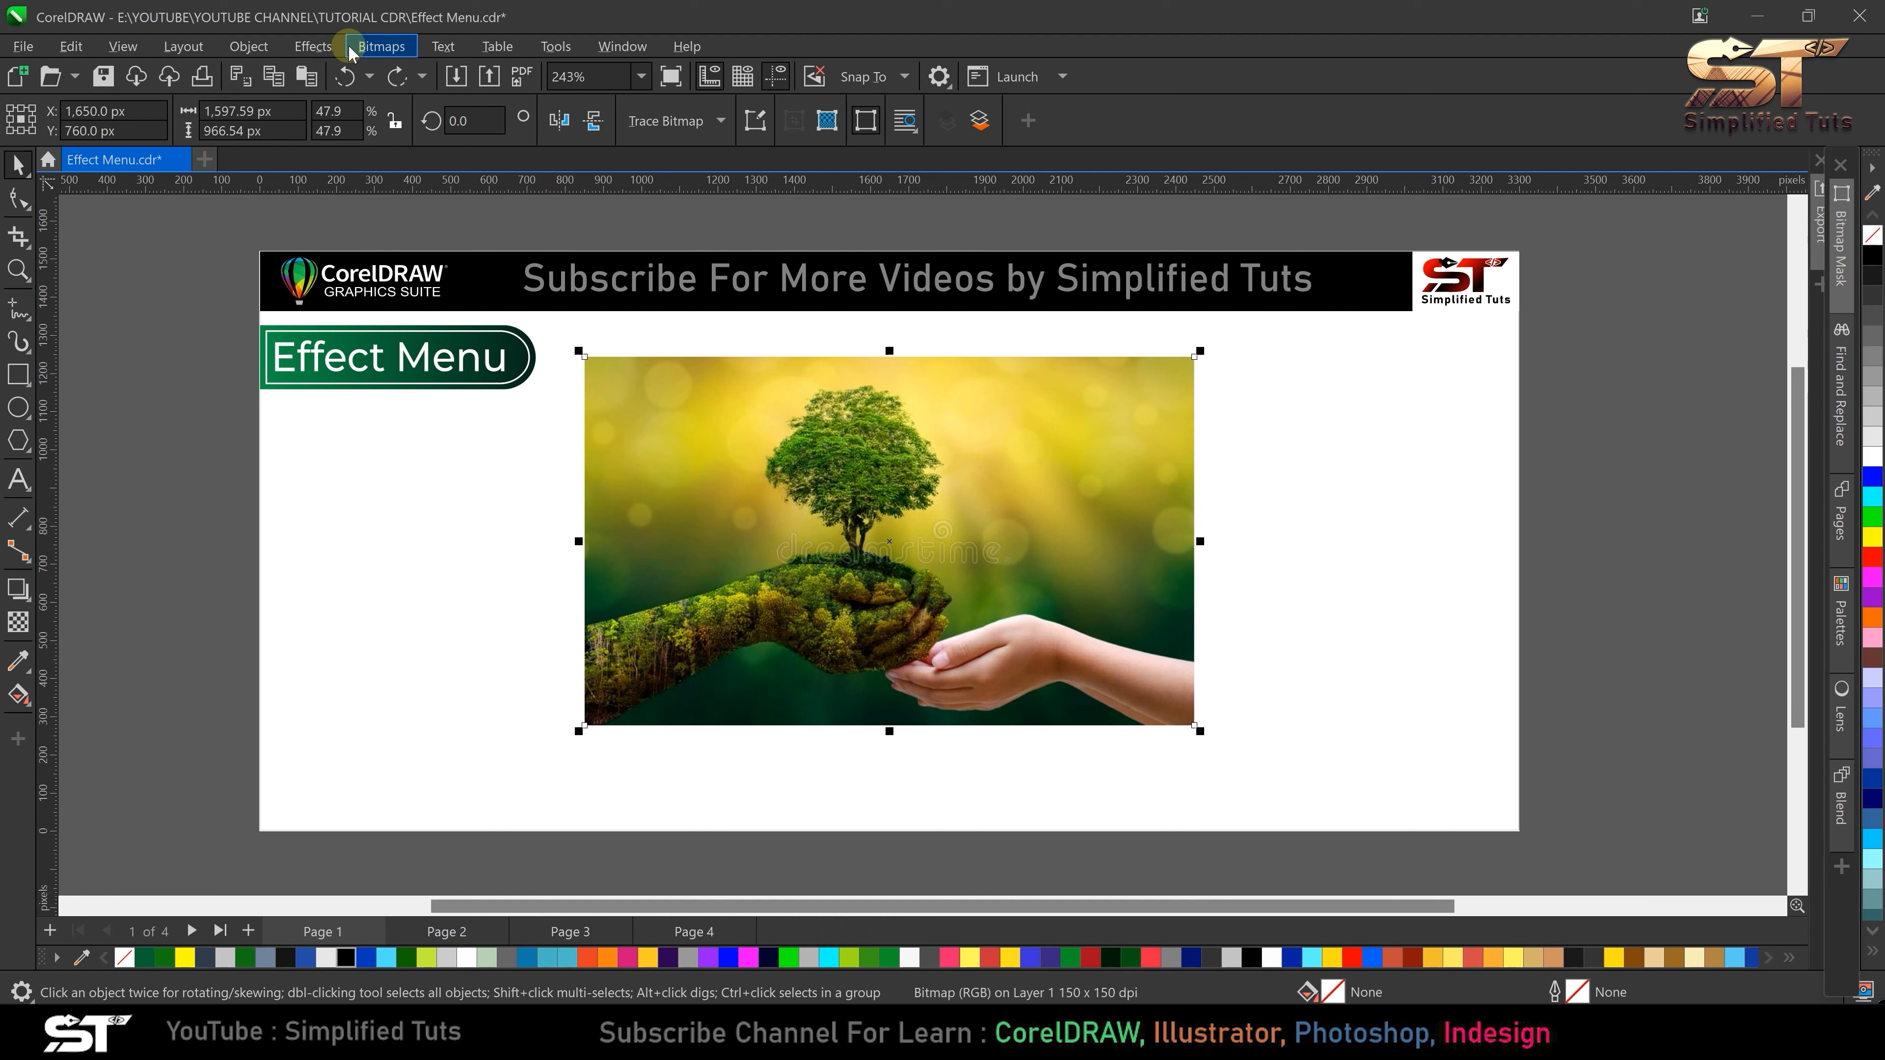
{"action": "left_click", "coordinate": [313, 46]}
{"action": "mouse_move", "coordinate": [366, 184]}
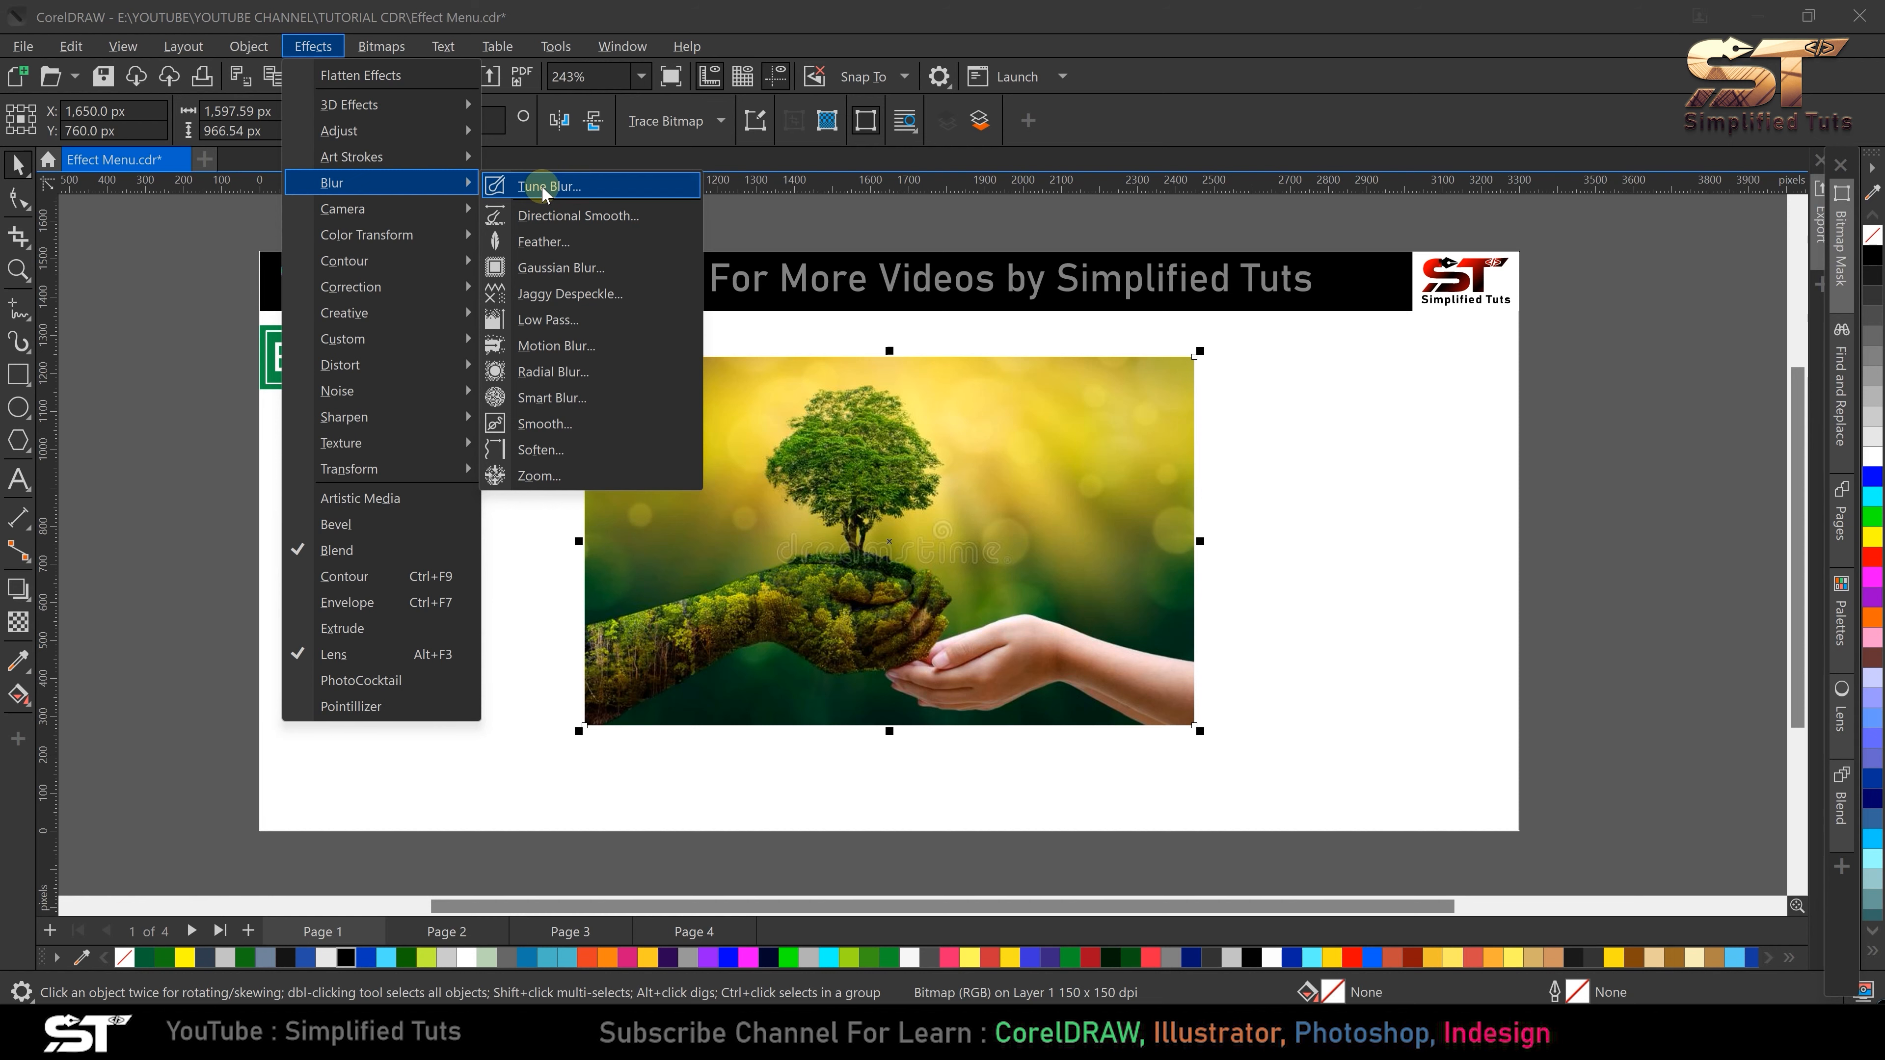
{"action": "key", "text": "Escape"}
- Switch to the web browser and search Google for MOTION BLUR images
{"action": "key", "text": "alt+Tab"}
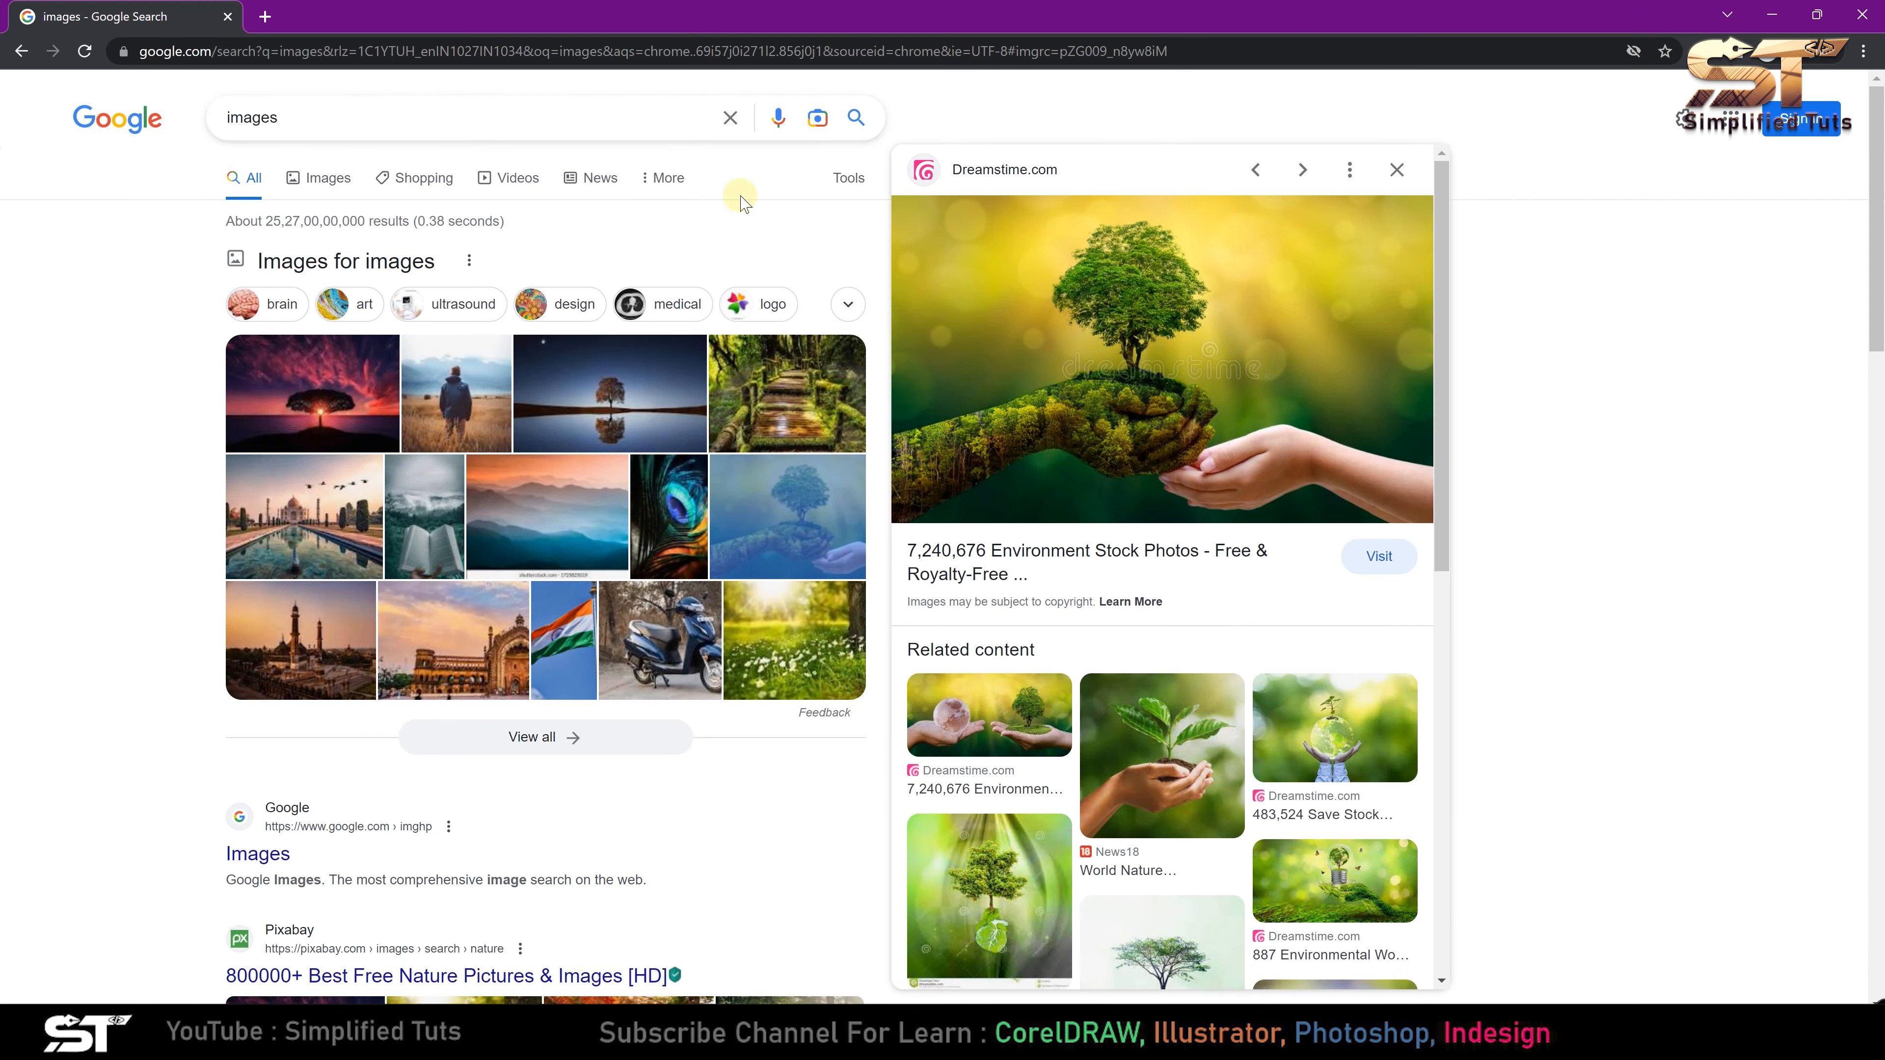
{"action": "left_click_drag", "start_coordinate": [374, 121], "coordinate": [198, 121]}
{"action": "type", "text": "MO"}
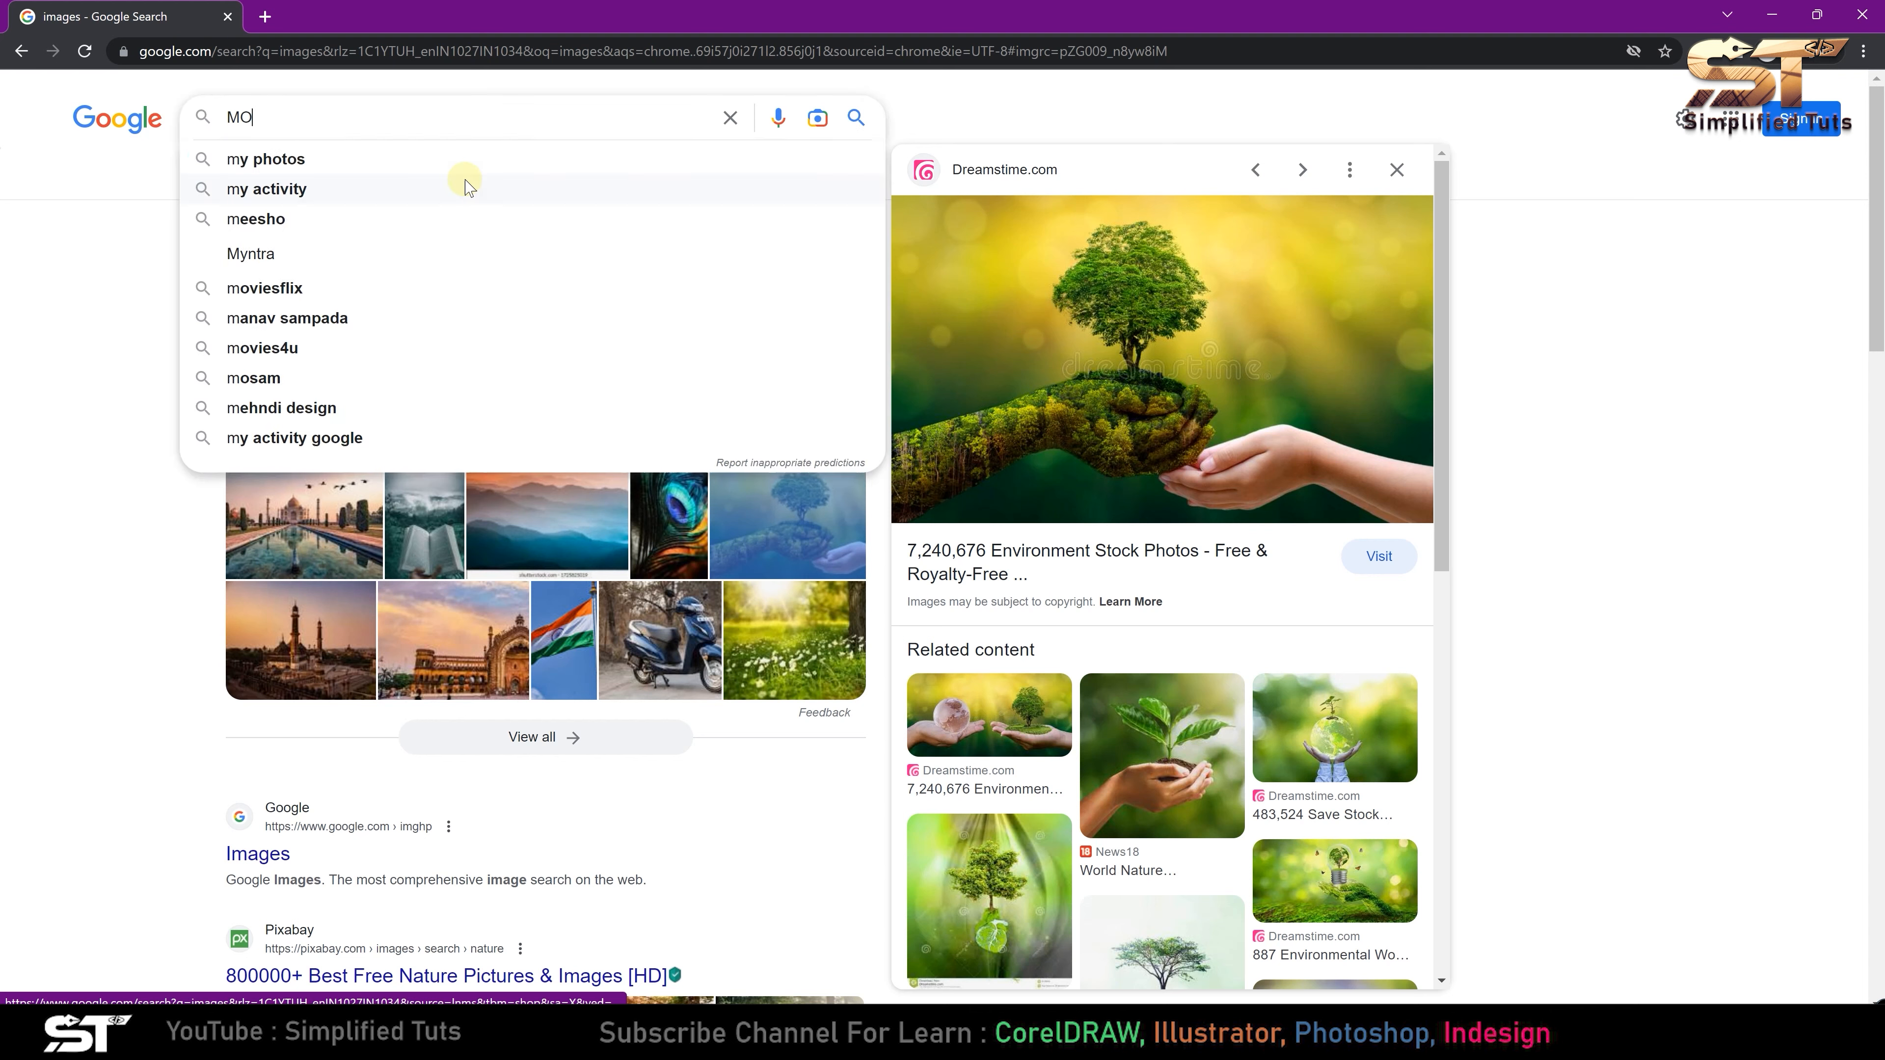
{"action": "type", "text": "TION BLUR"}
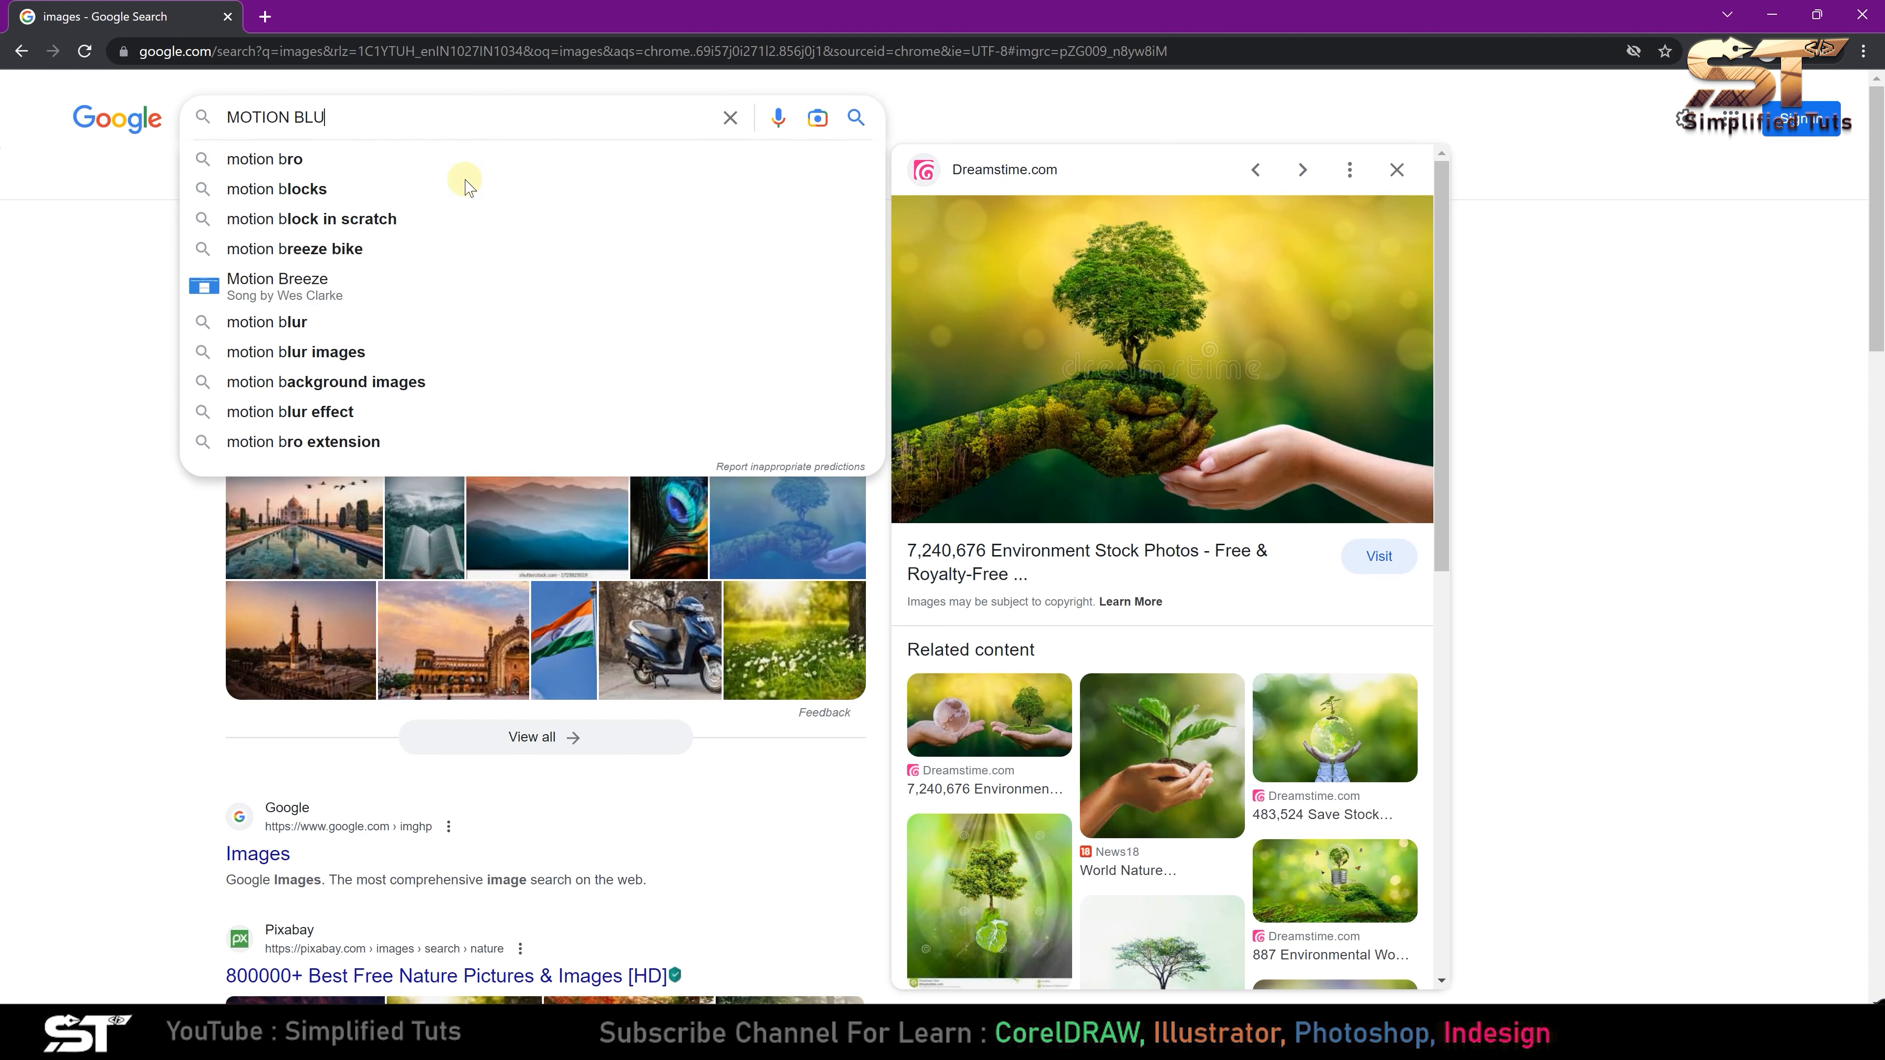
{"action": "key", "text": "Return"}
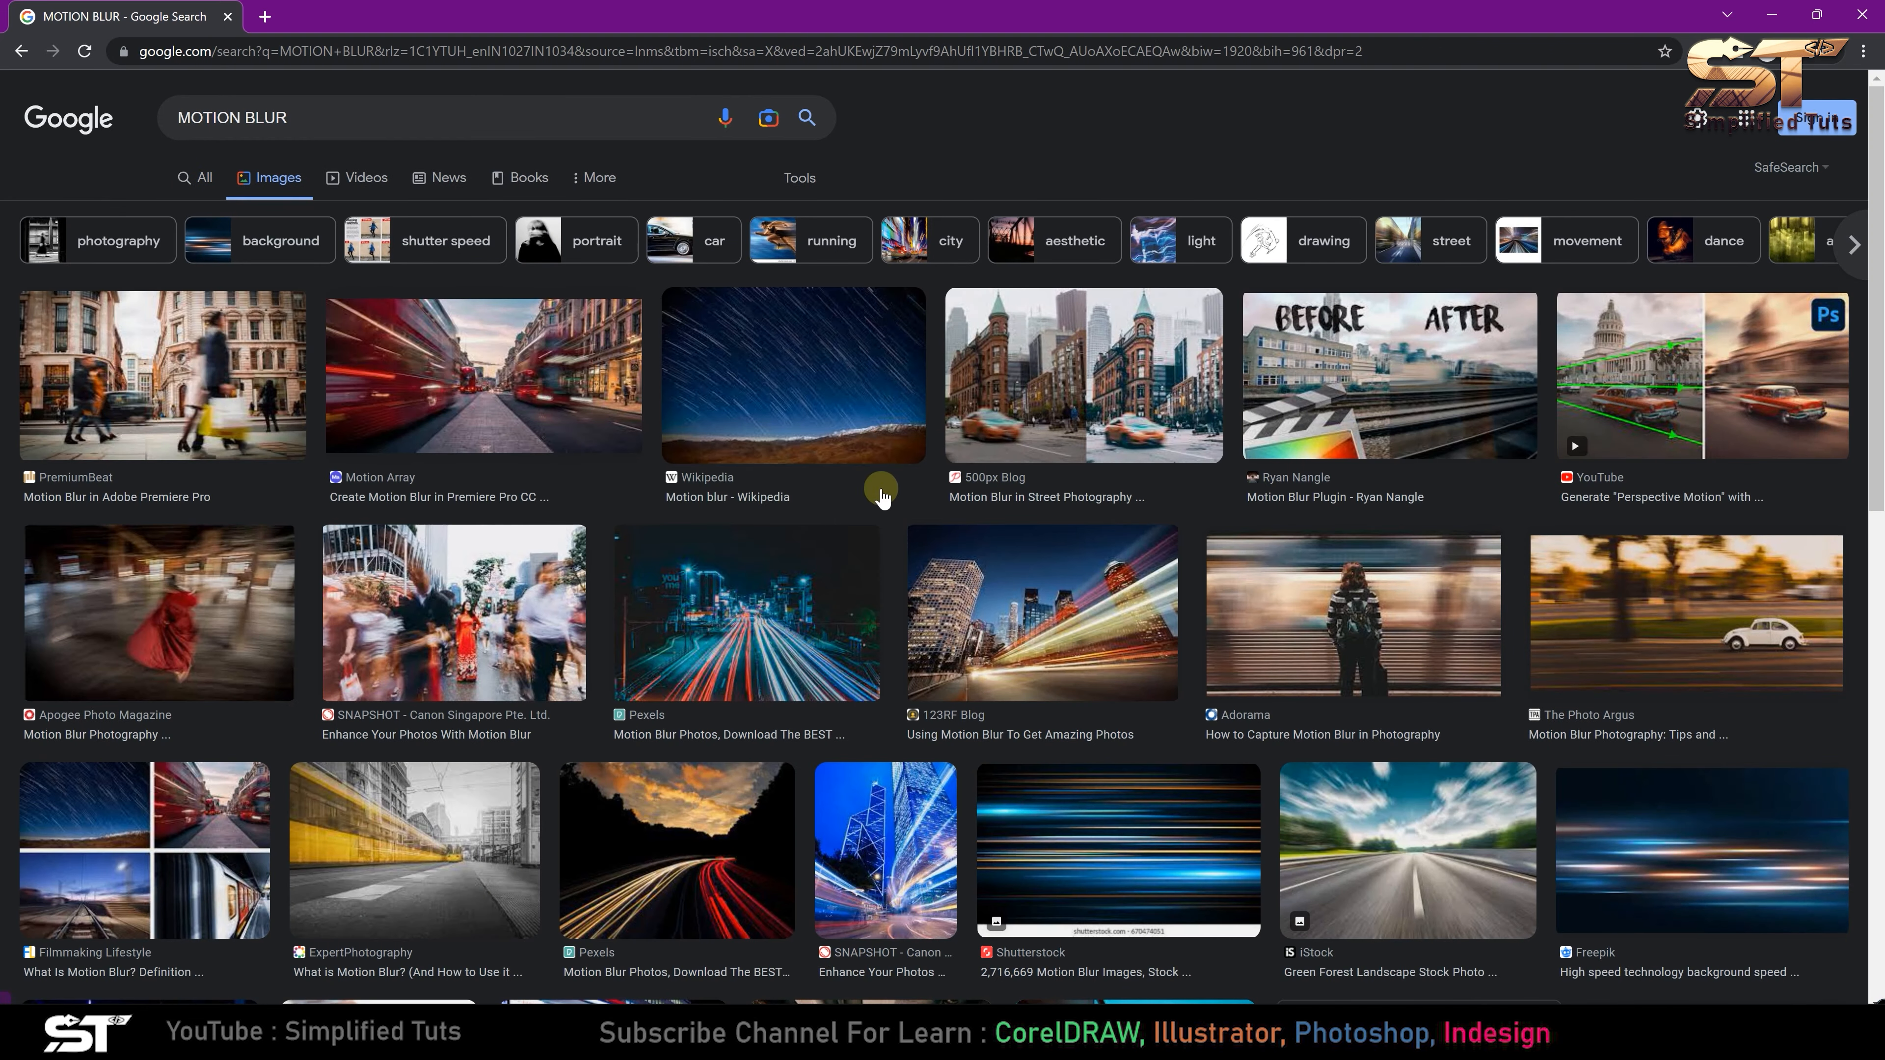
- View the motion blur examples of the night traffic trails, the figure in a red dress and the white car
{"action": "left_click", "coordinate": [732, 677]}
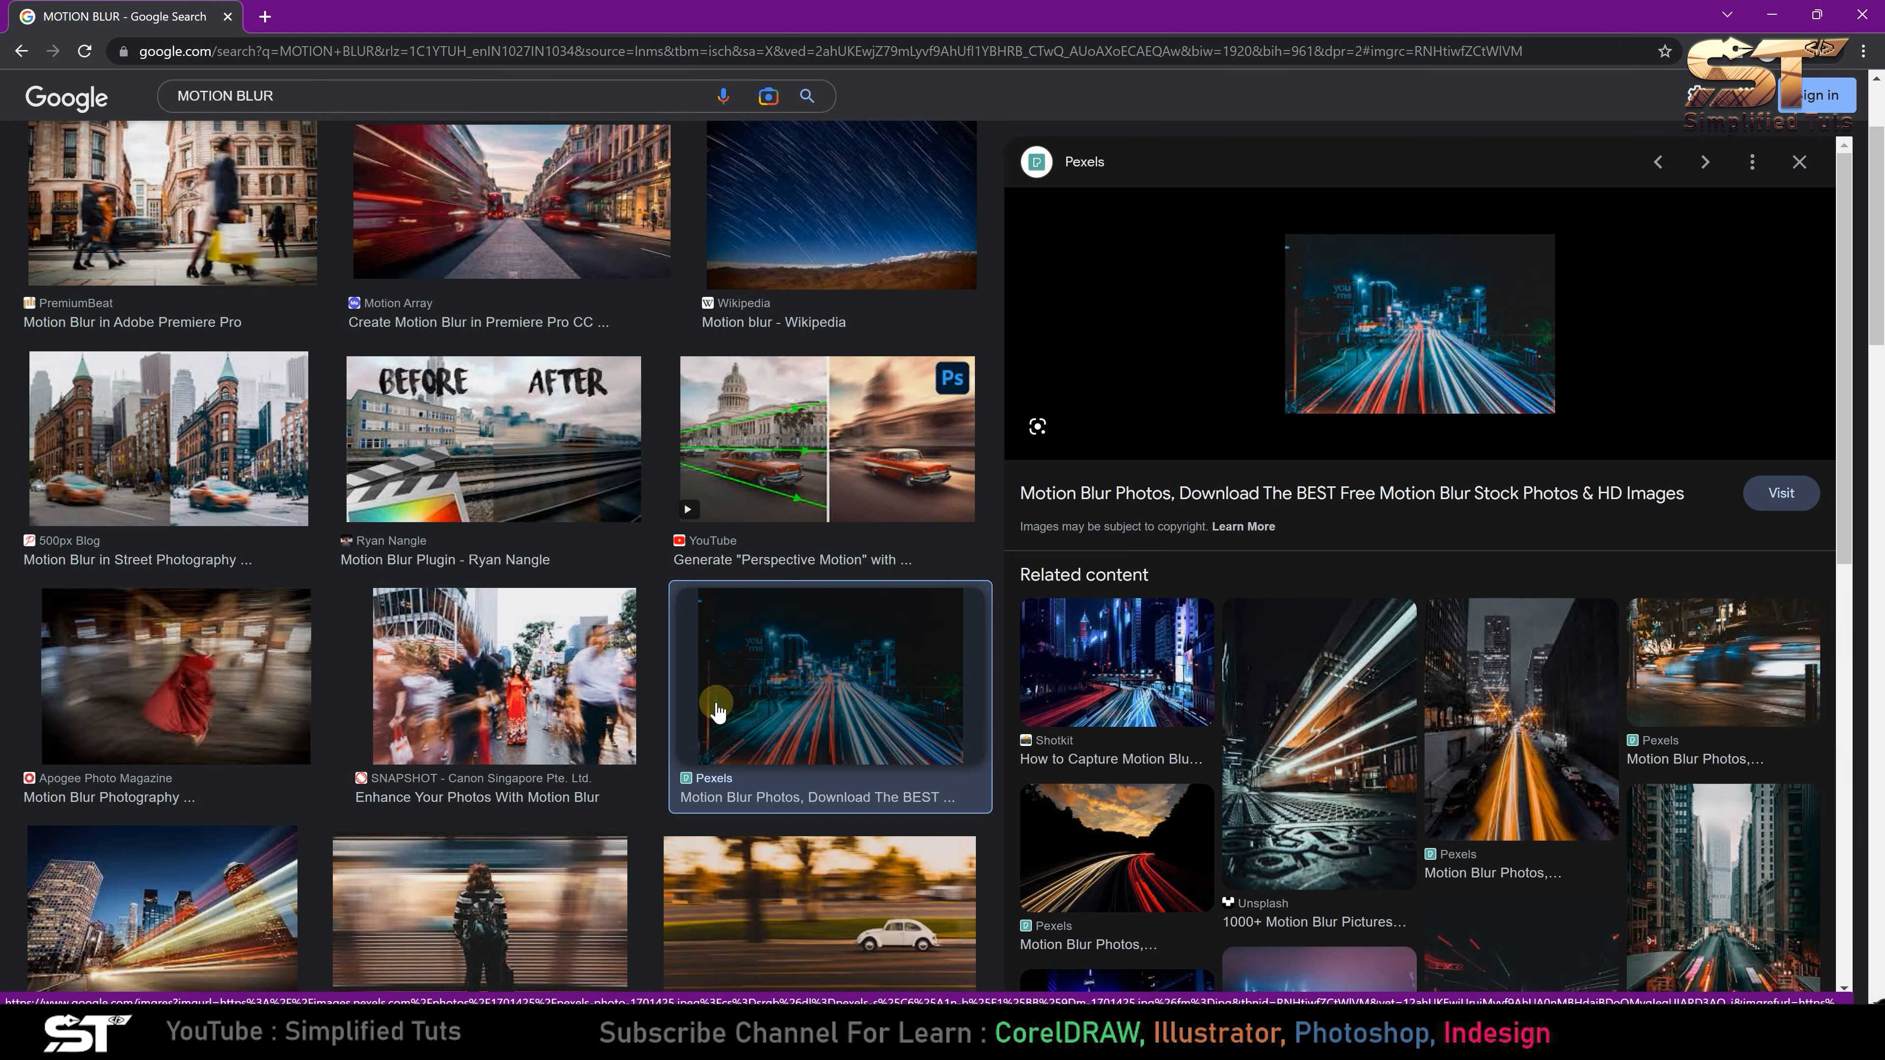
{"action": "left_click", "coordinate": [212, 673]}
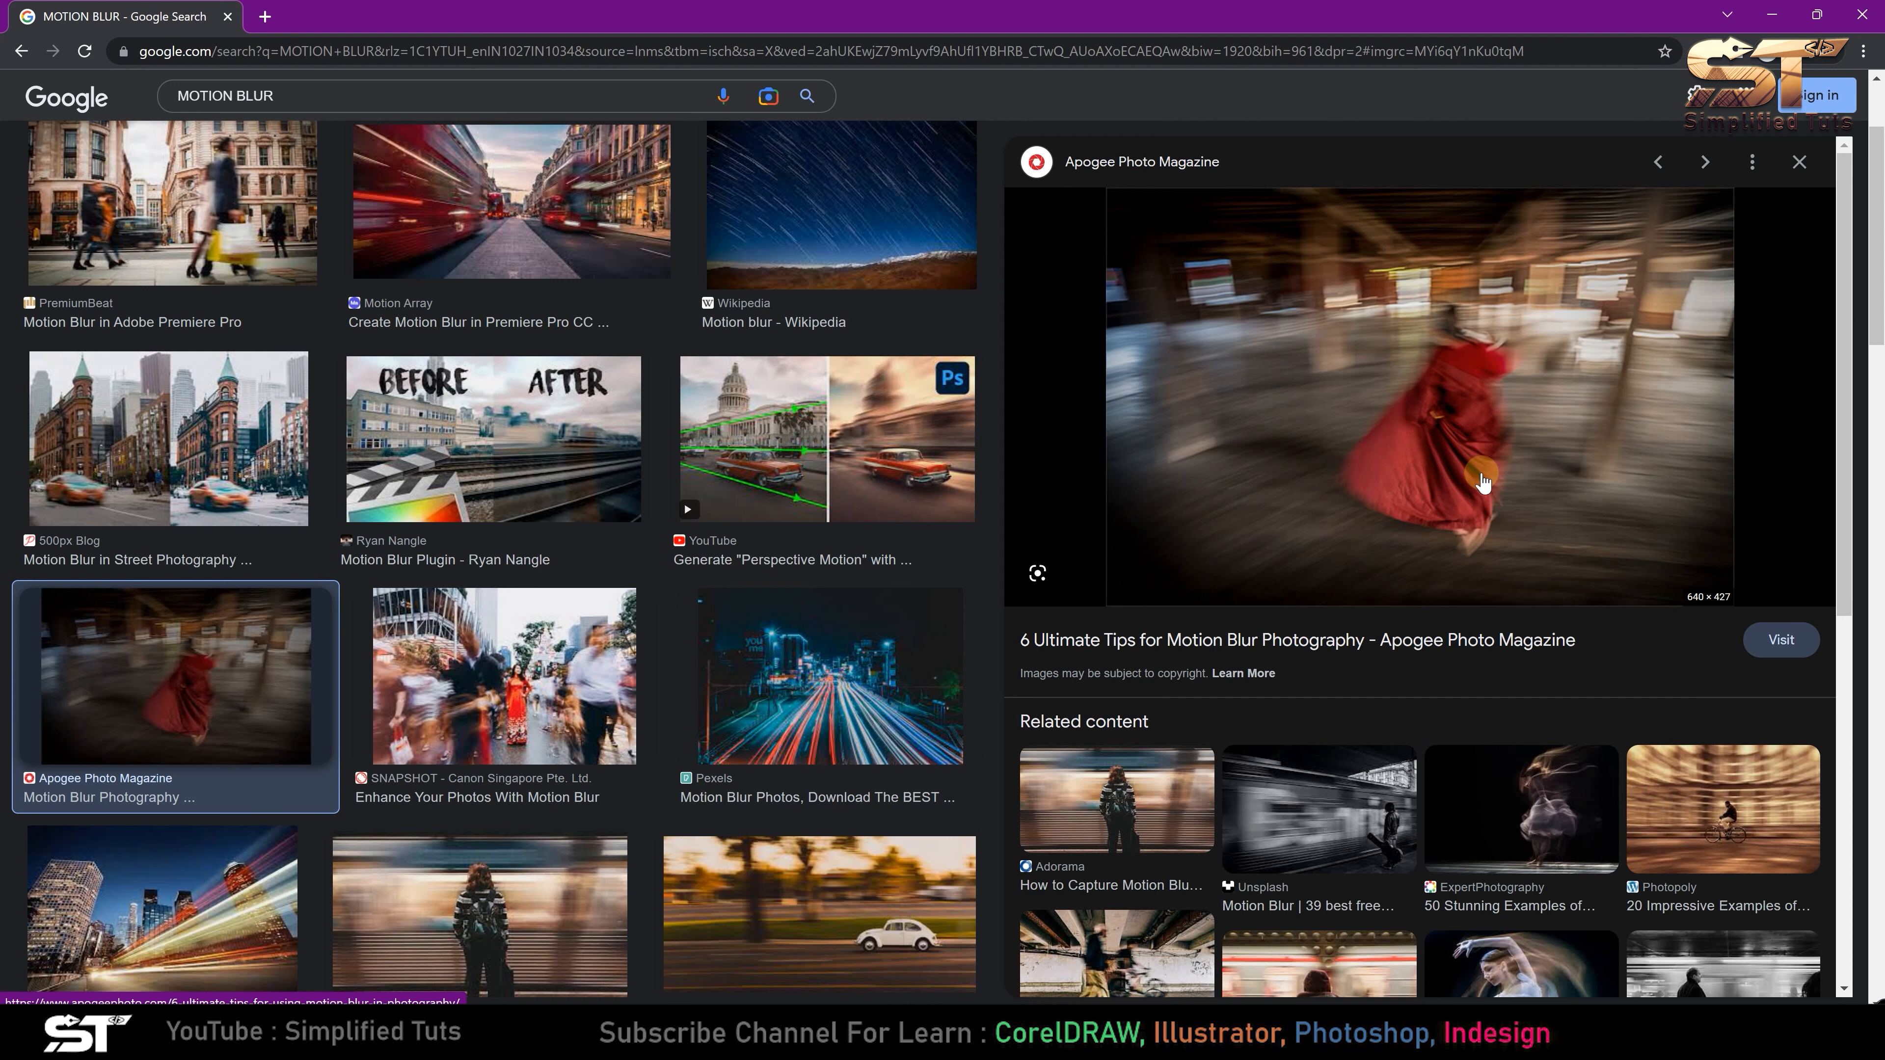
{"action": "left_click", "coordinate": [887, 939]}
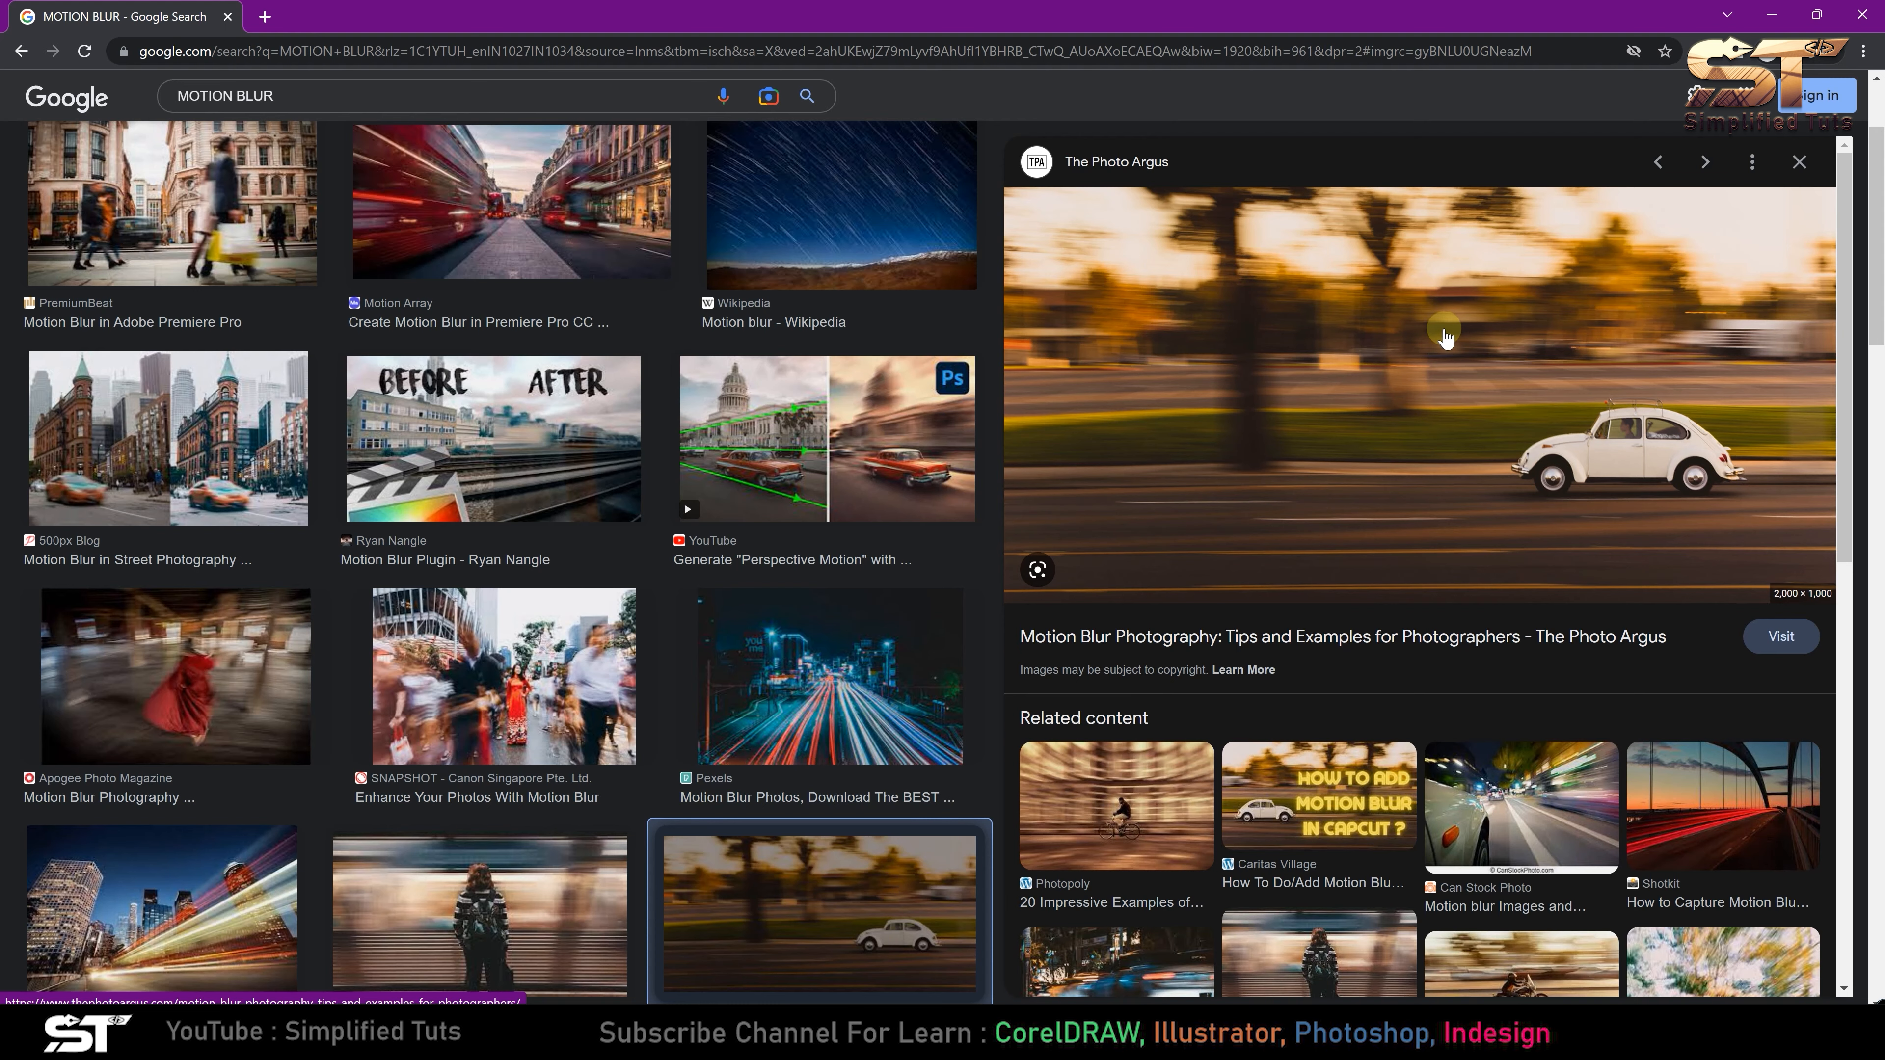
{"action": "scroll", "coordinate": [1104, 303], "scroll_direction": "up", "scroll_amount": 3}
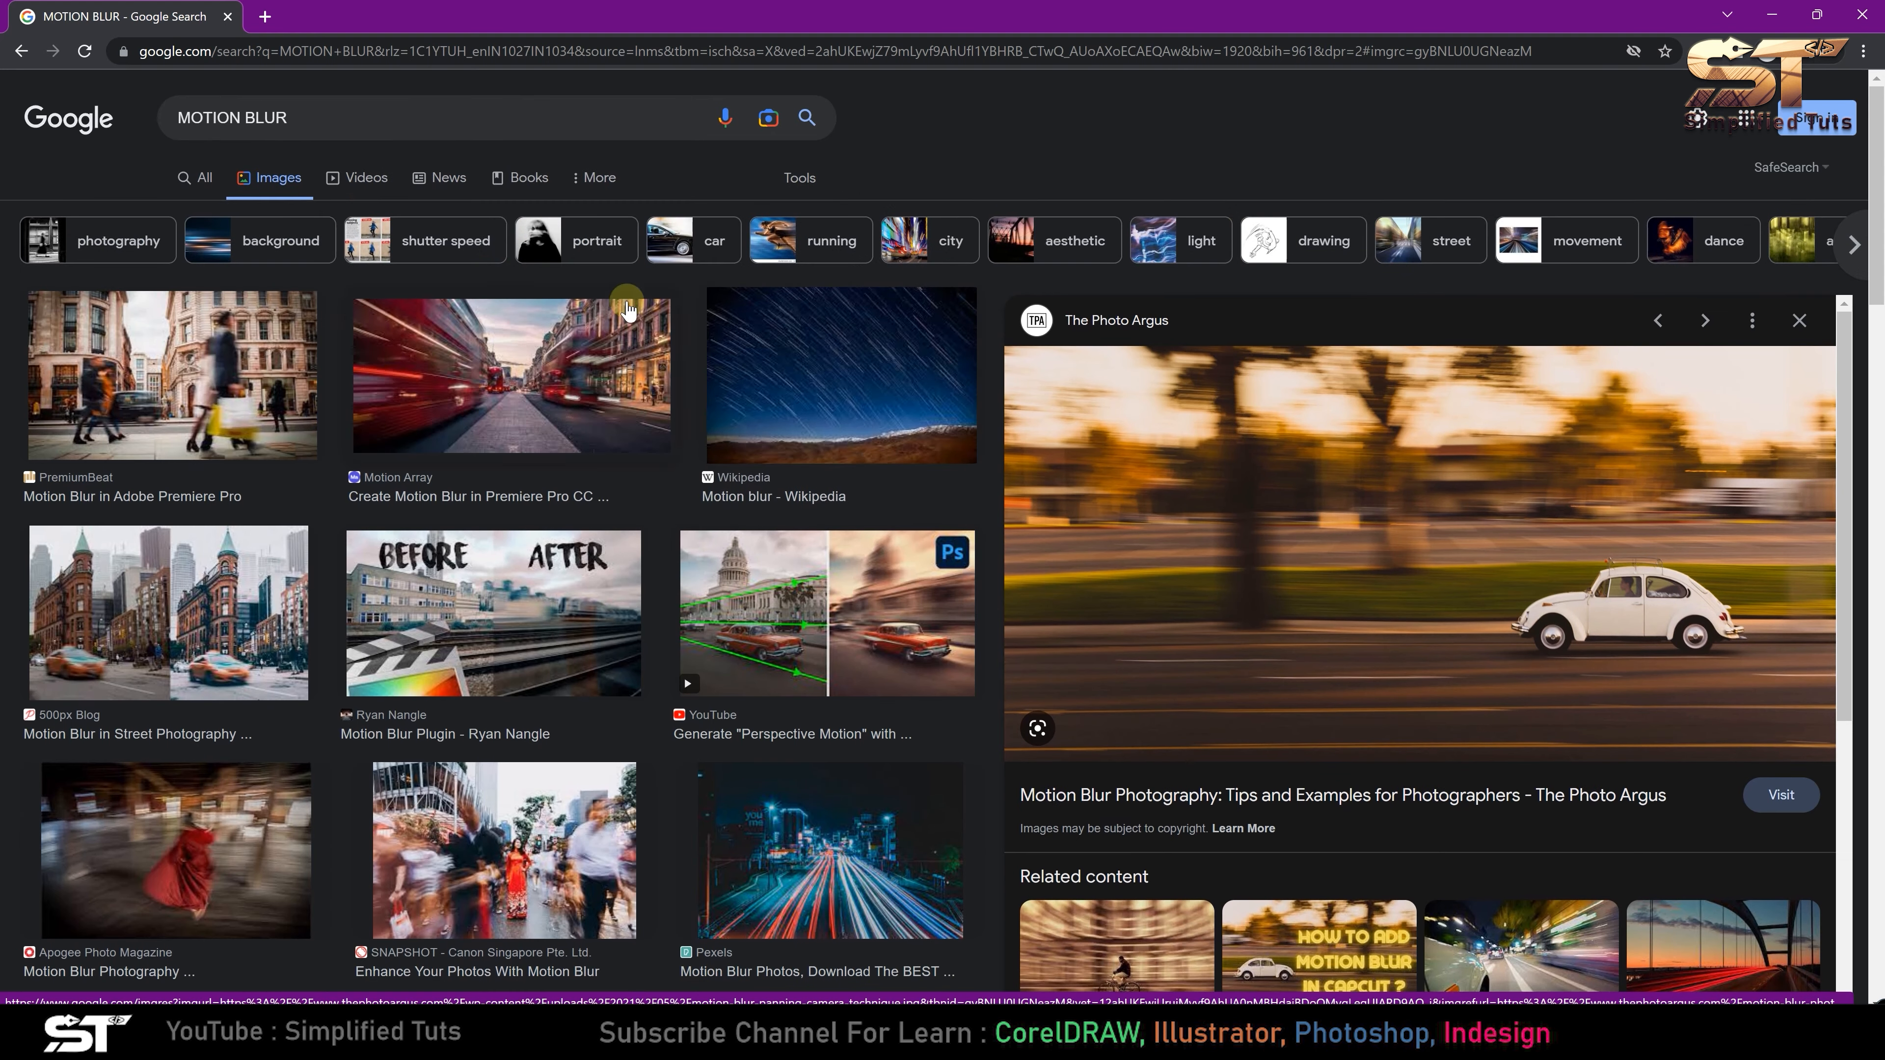
- Return to CorelDRAW and bring up the Blur effects for the tree-and-hands photo
{"action": "left_click", "coordinate": [1773, 14]}
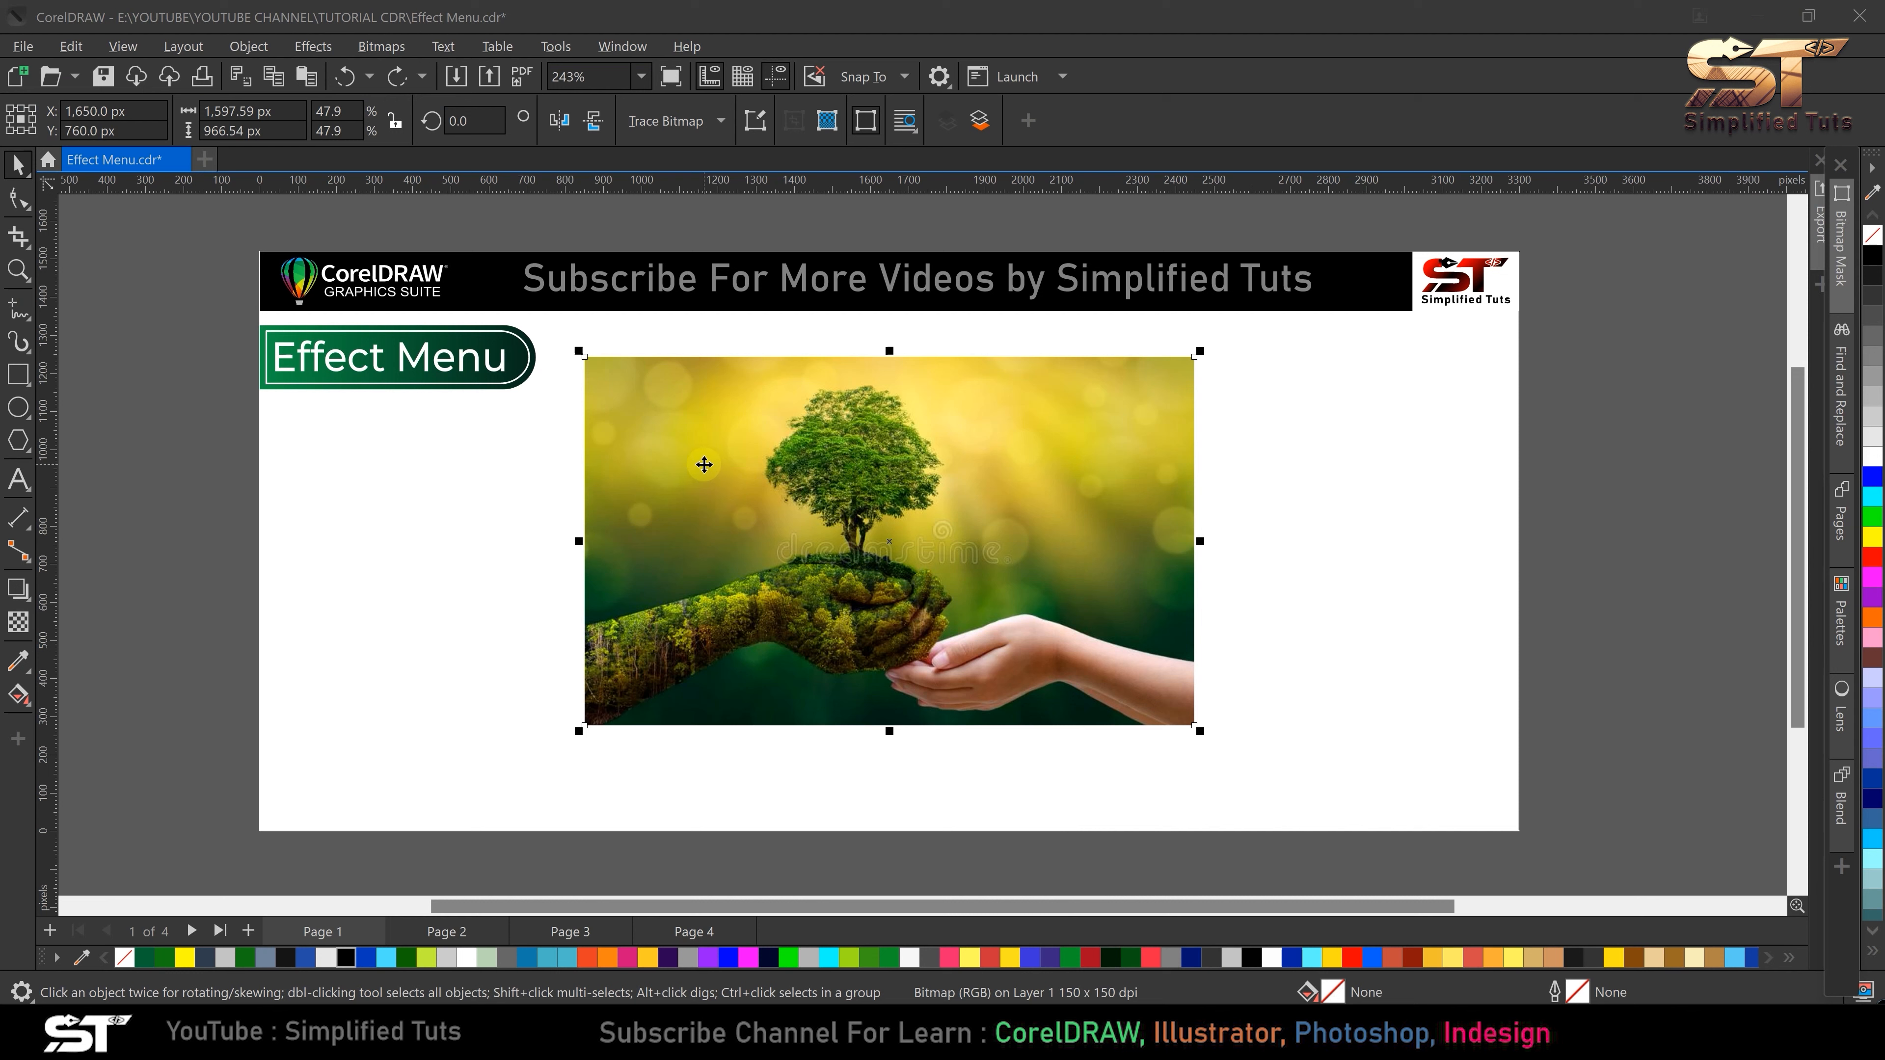
{"action": "left_click", "coordinate": [313, 48]}
{"action": "mouse_move", "coordinate": [454, 194]}
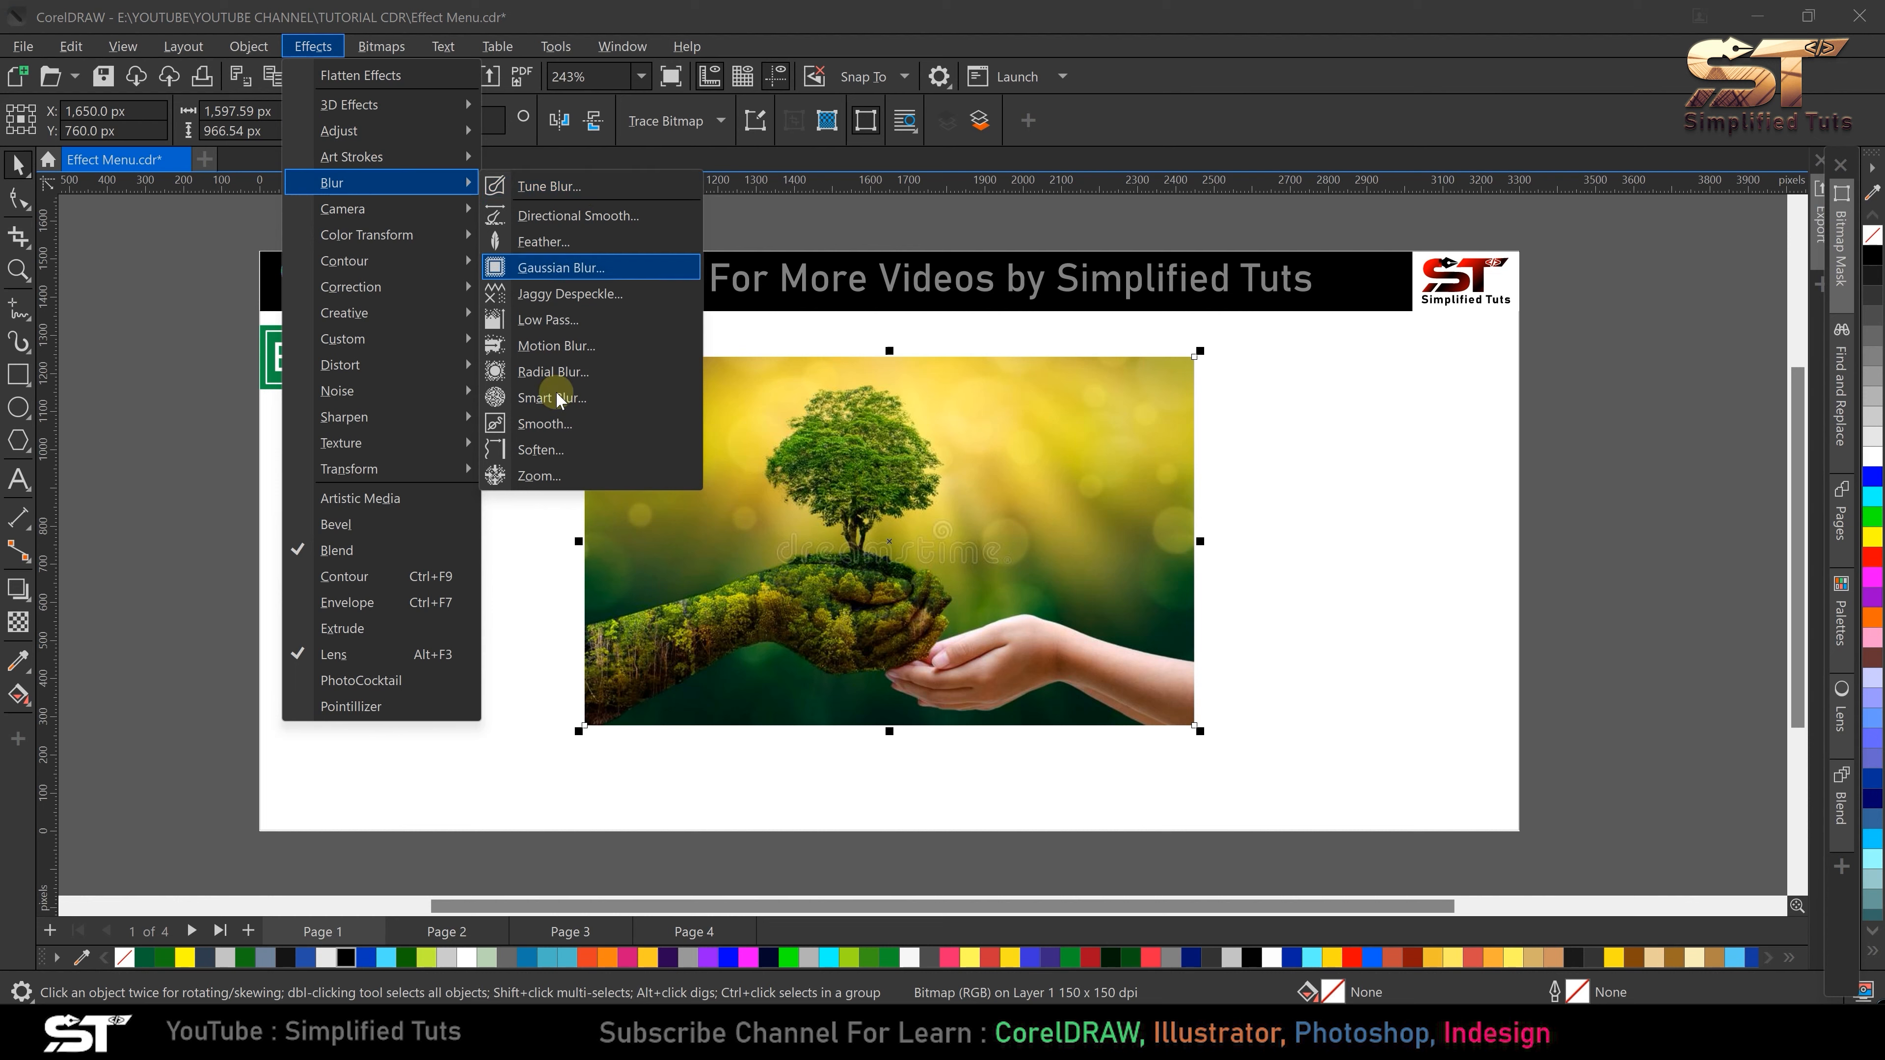